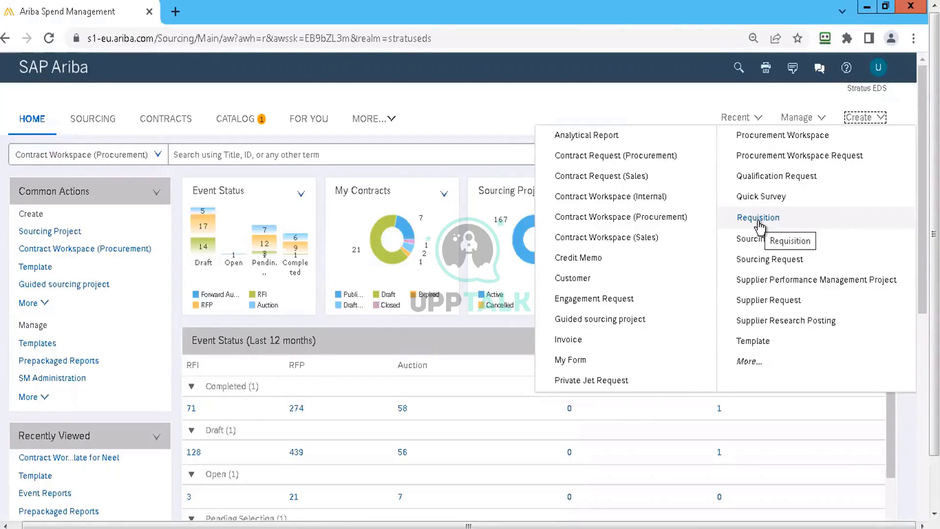
Step: Start a new requisition and add the Battery - ThinkPad X31/X32 Replacement to the cart with a quantity of 5
{"action": "left_click", "coordinate": [758, 220]}
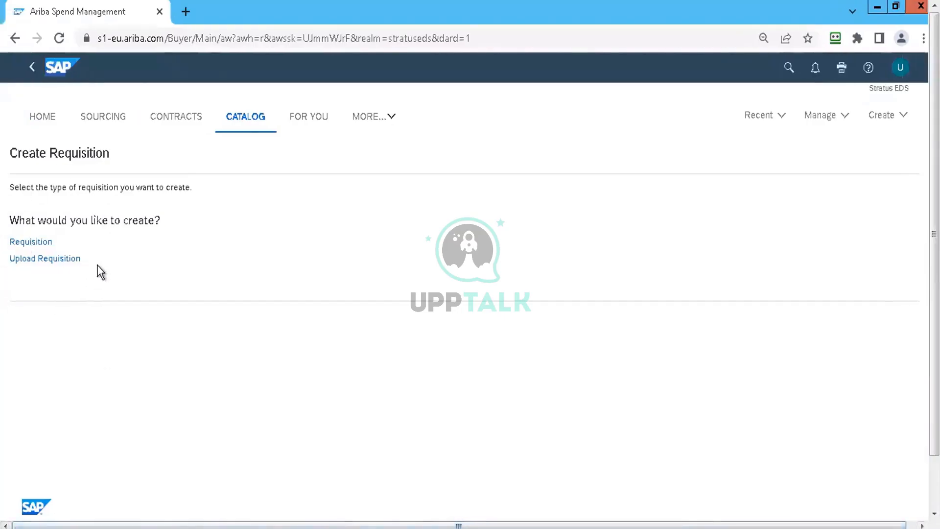
{"action": "left_click", "coordinate": [34, 243]}
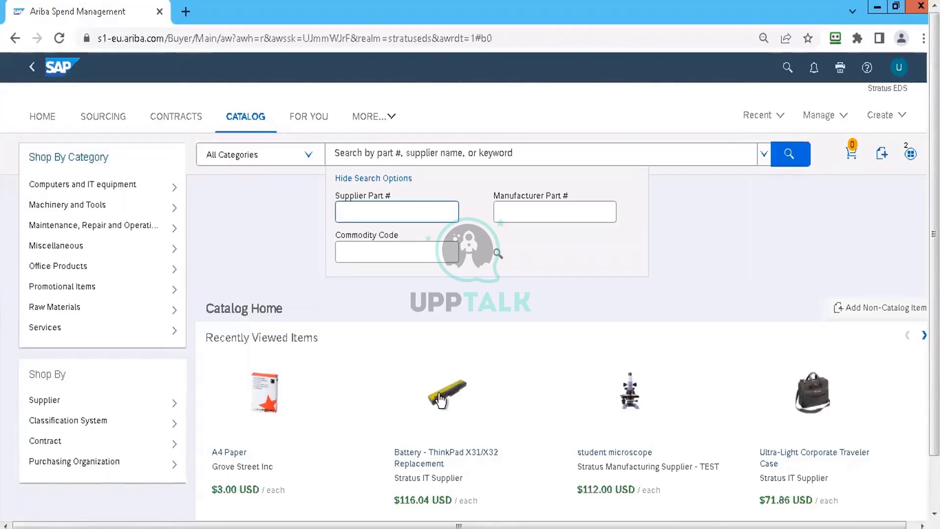
{"action": "left_click", "coordinate": [441, 400]}
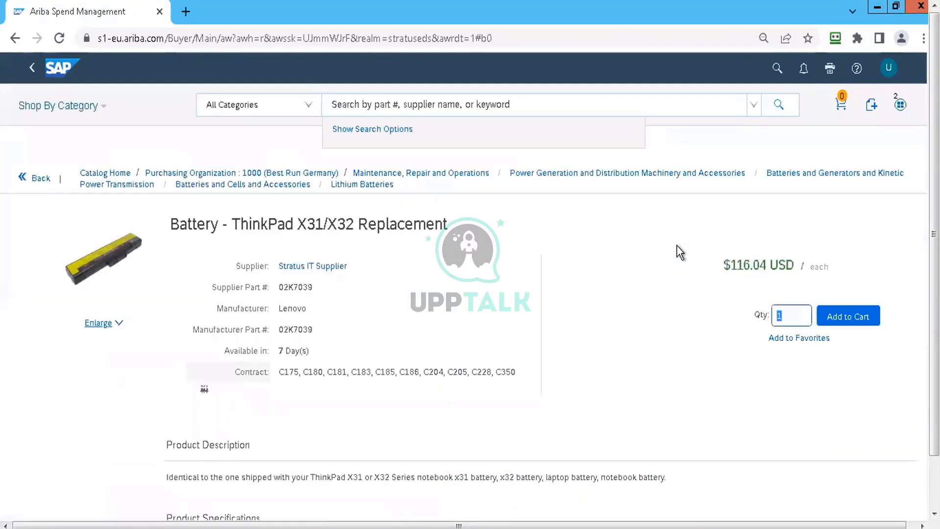
{"action": "double_click", "coordinate": [798, 314]}
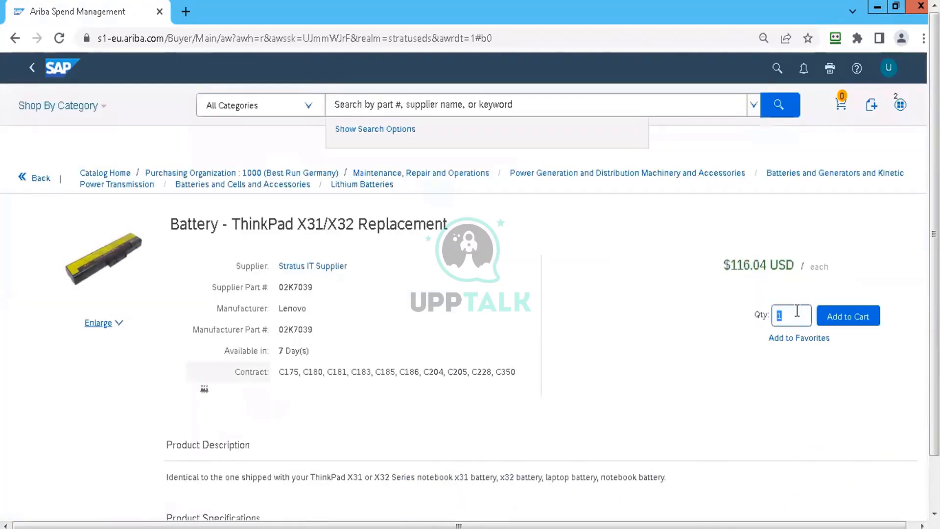
{"action": "type", "text": "5"}
{"action": "left_click", "coordinate": [877, 317]}
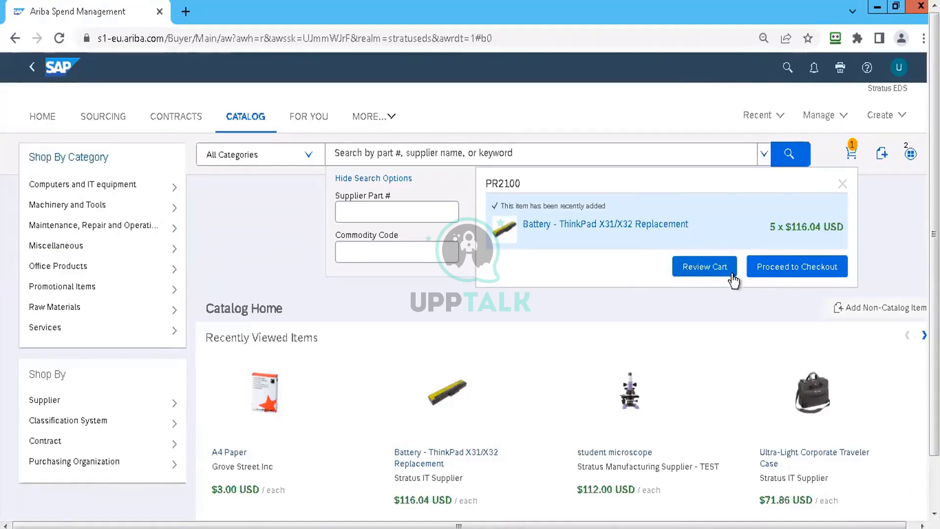
Step: Start a non-catalog item and enter "test item" as its full description
{"action": "left_click", "coordinate": [866, 316]}
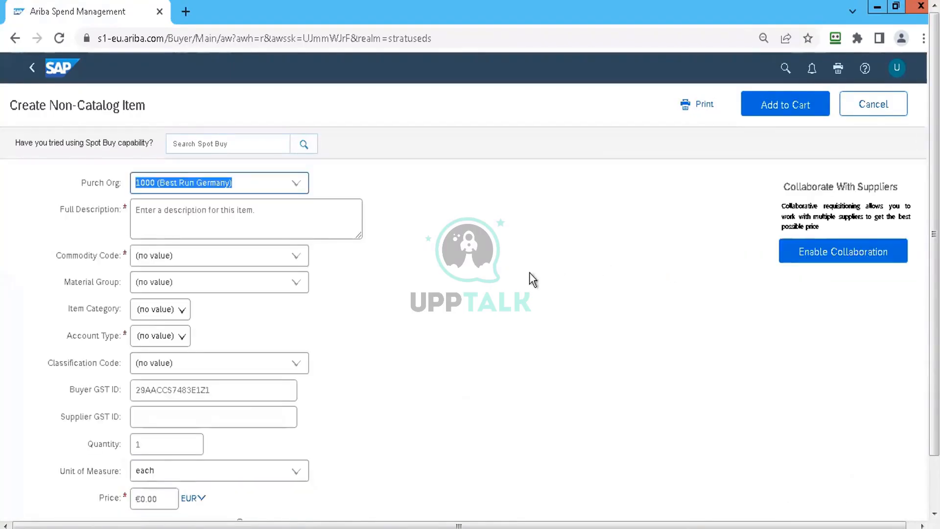
{"action": "double_click", "coordinate": [229, 221]}
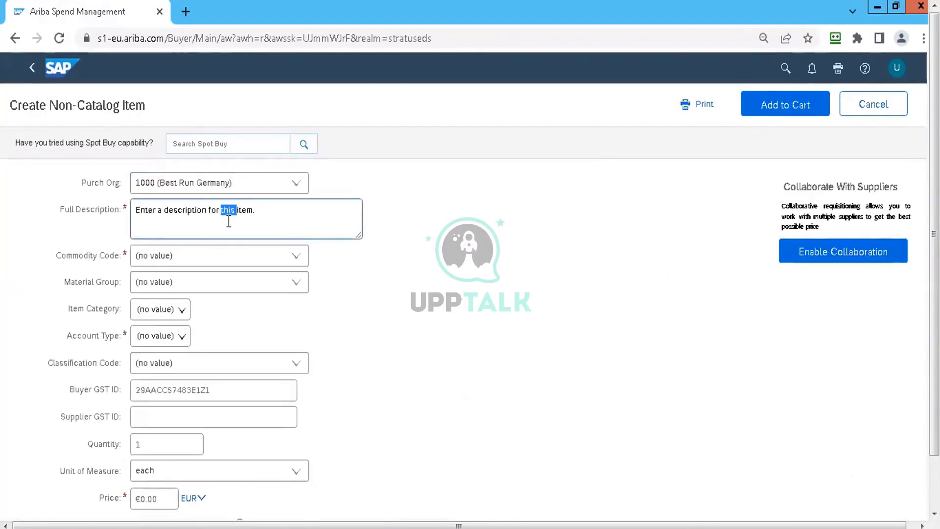
{"action": "triple_click", "coordinate": [228, 221]}
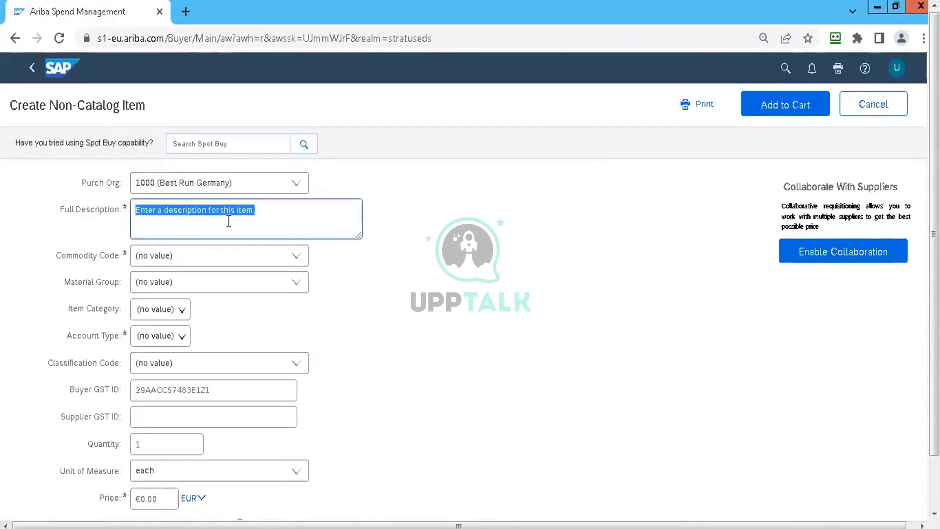
{"action": "type", "text": "test ie"}
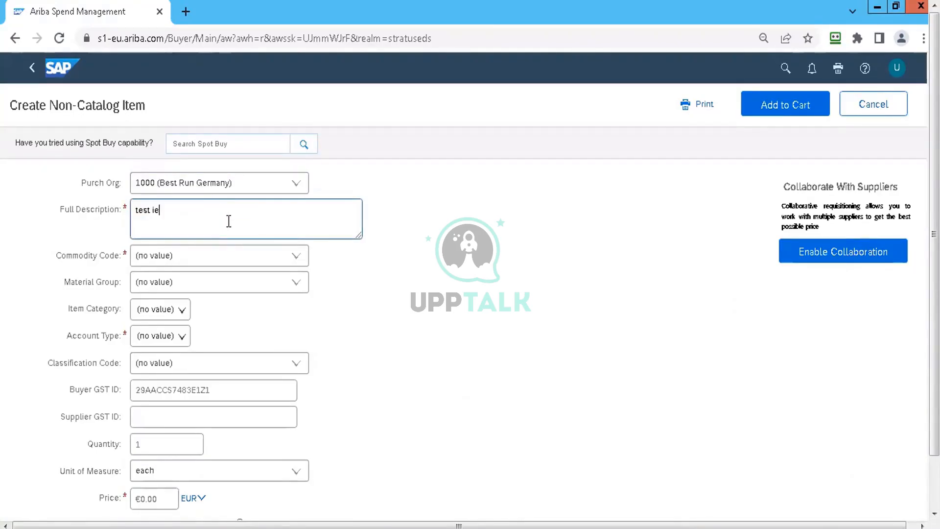
{"action": "key", "text": "BackSpace"}
{"action": "key", "text": "BackSpace"}
{"action": "type", "text": "t"}
{"action": "key", "text": "BackSpace"}
{"action": "type", "text": "item"}
Step: Set the non-catalog item's commodity code to High end computer servers and its price to 100 EUR
{"action": "left_click", "coordinate": [297, 257]}
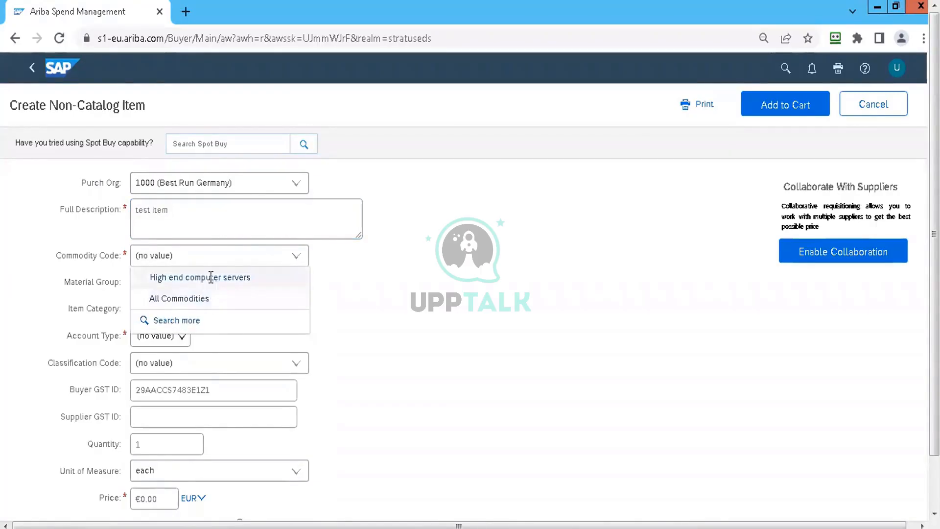
{"action": "left_click", "coordinate": [211, 277]}
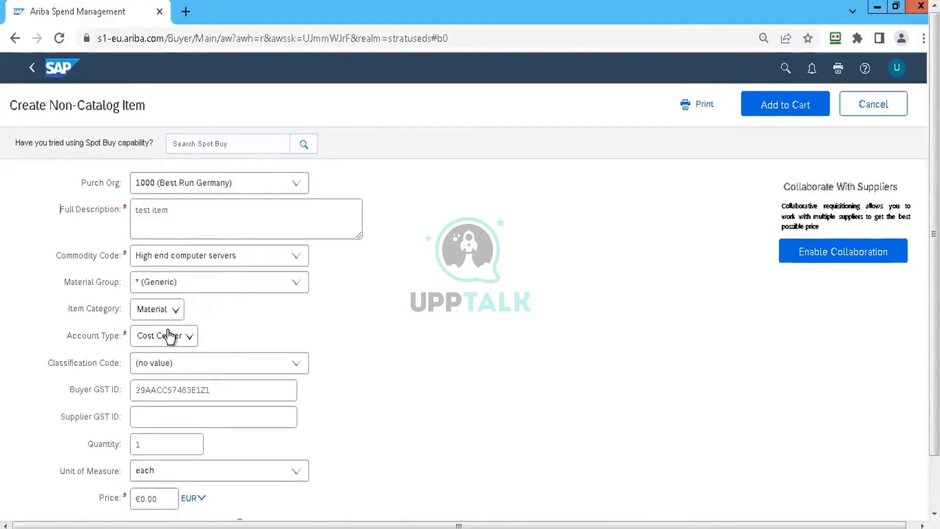
{"action": "left_click", "coordinate": [165, 498]}
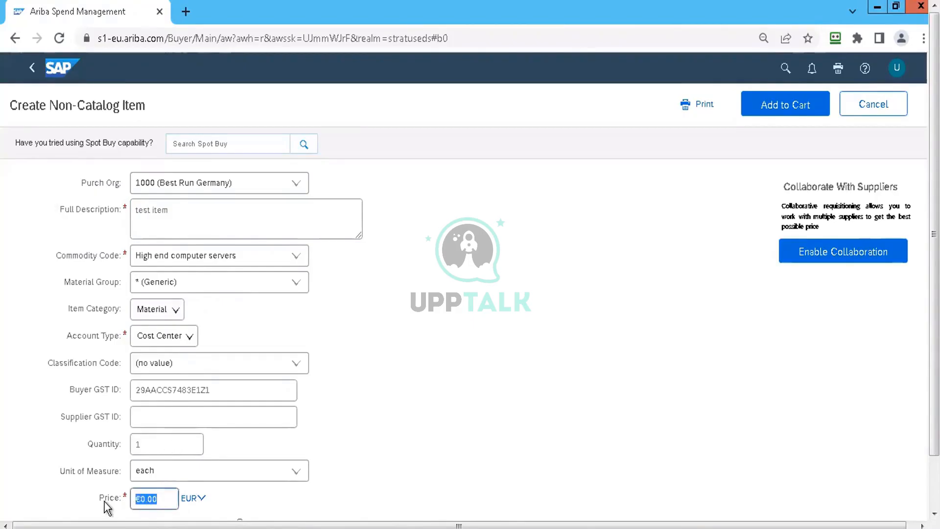
{"action": "type", "text": "100"}
{"action": "left_click", "coordinate": [462, 340]}
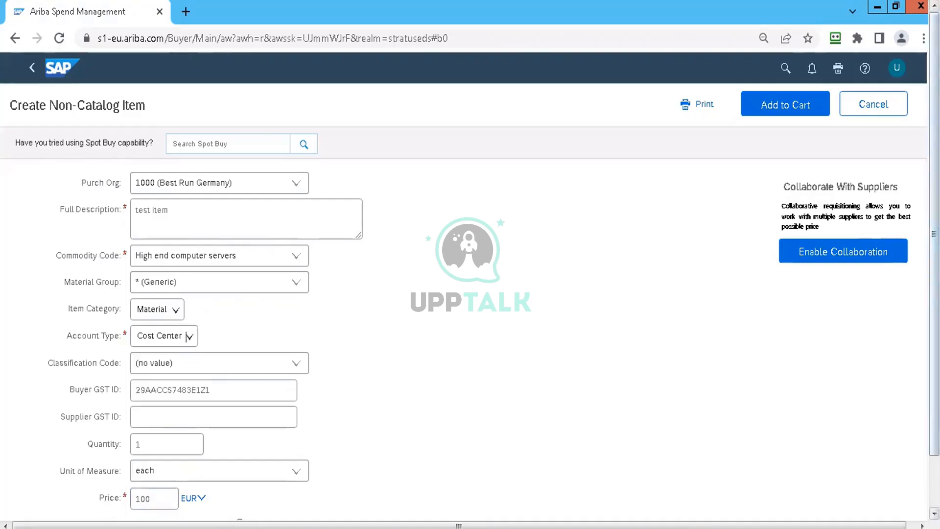
Step: Choose stratusit (Stratus IT Supplier) as the vendor and try to add the non-catalog item to the cart
{"action": "scroll", "coordinate": [188, 337], "scroll_direction": "down", "scroll_amount": 7}
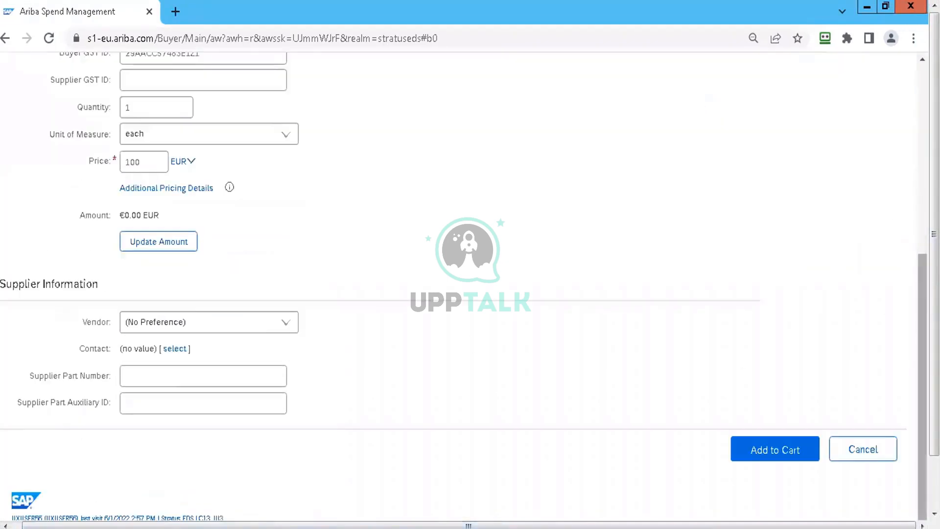
{"action": "scroll", "coordinate": [699, 342], "scroll_direction": "up", "scroll_amount": 2}
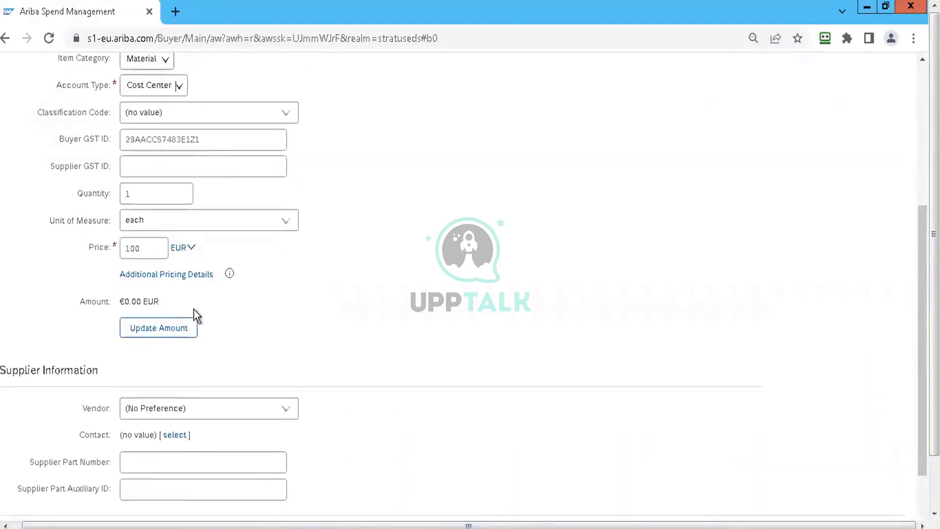
{"action": "left_click", "coordinate": [290, 416]}
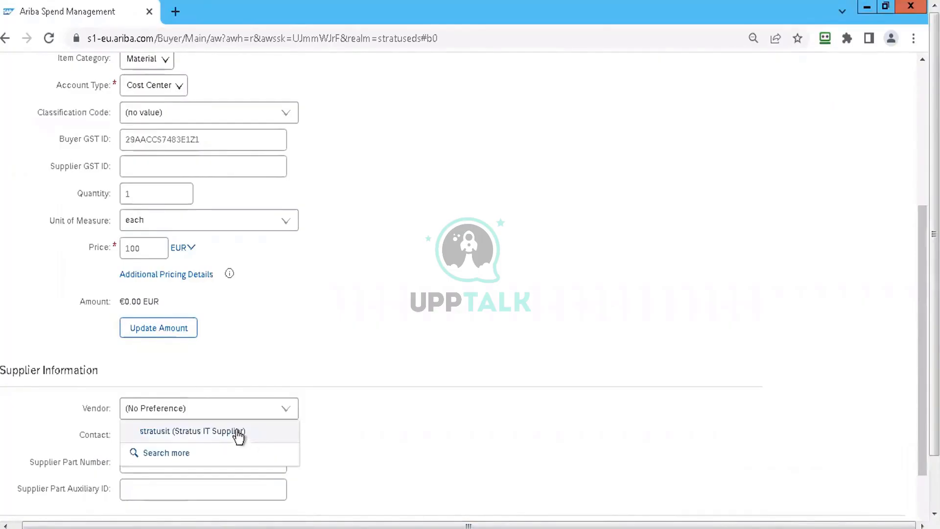
{"action": "left_click", "coordinate": [238, 433]}
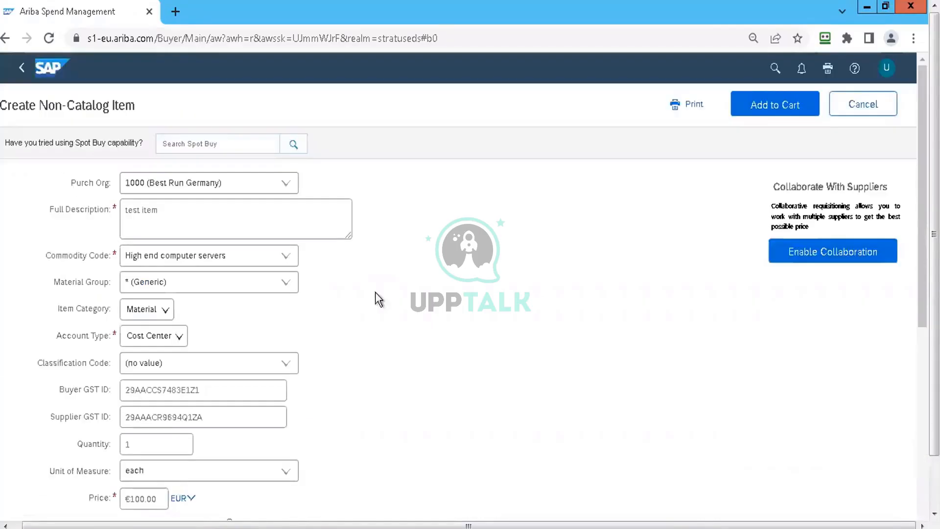
{"action": "left_click", "coordinate": [782, 105]}
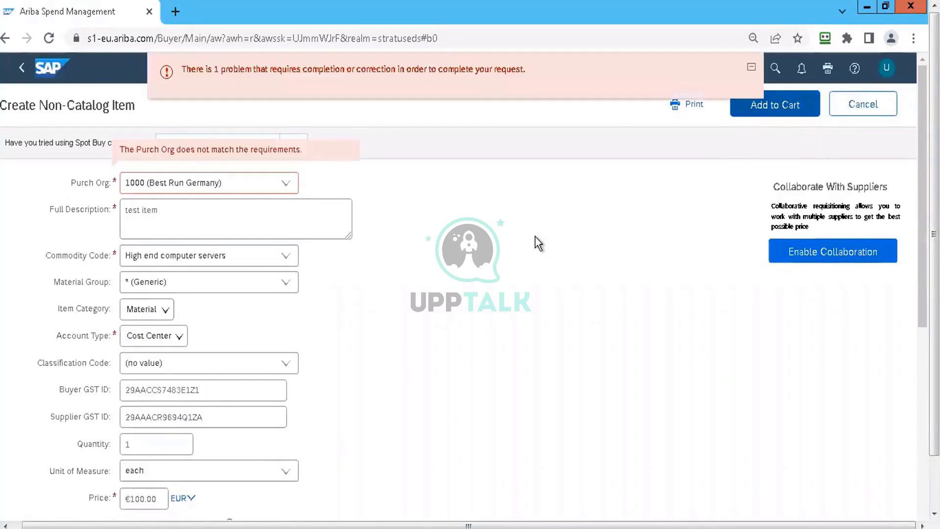
Step: Change the purchasing organization to TM1 (Purchasing US) and try to add the item to the cart
{"action": "left_click", "coordinate": [286, 186]}
{"action": "left_click", "coordinate": [229, 226]}
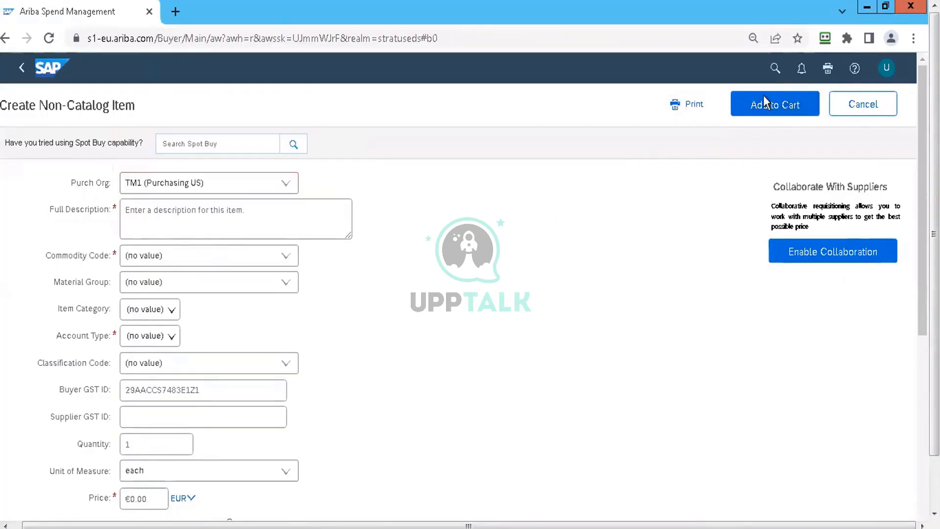
{"action": "left_click", "coordinate": [765, 112]}
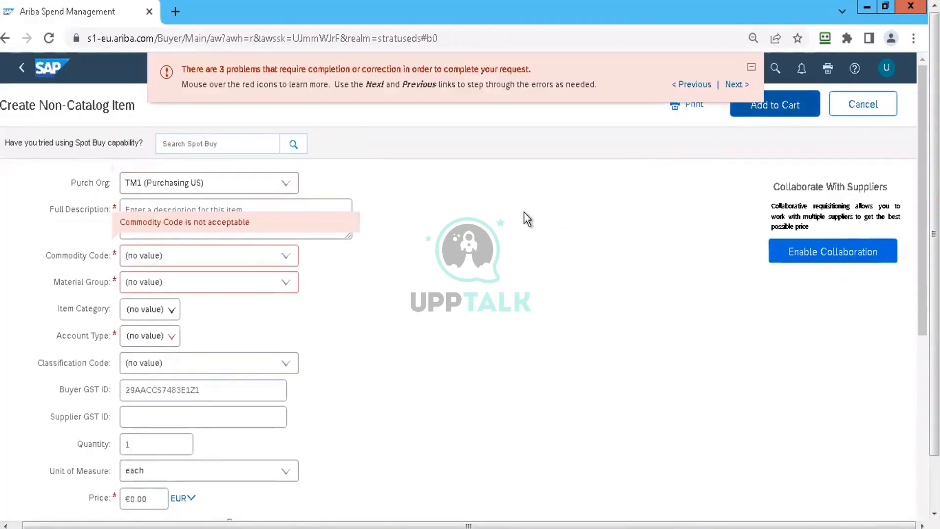
Step: Set the commodity code to All Commodities and add the non-catalog item to the cart
{"action": "left_click", "coordinate": [287, 258]}
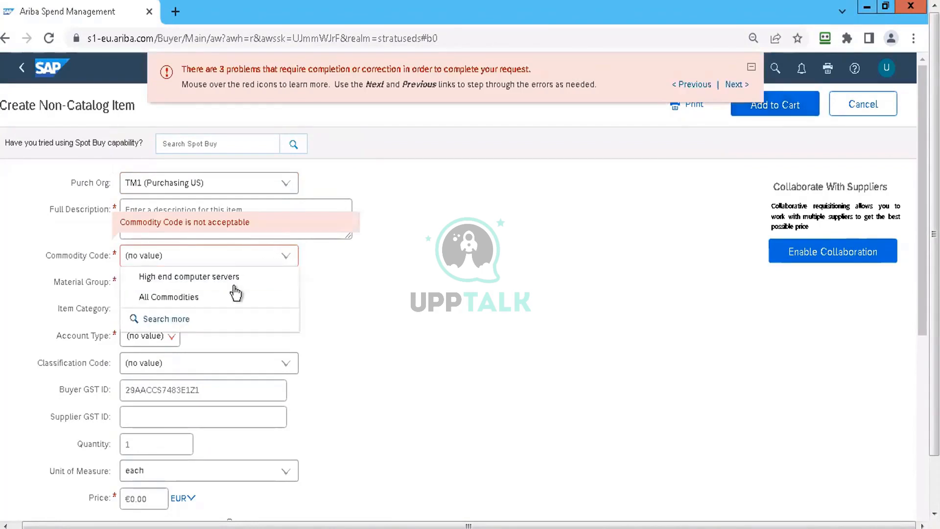
{"action": "left_click", "coordinate": [213, 296]}
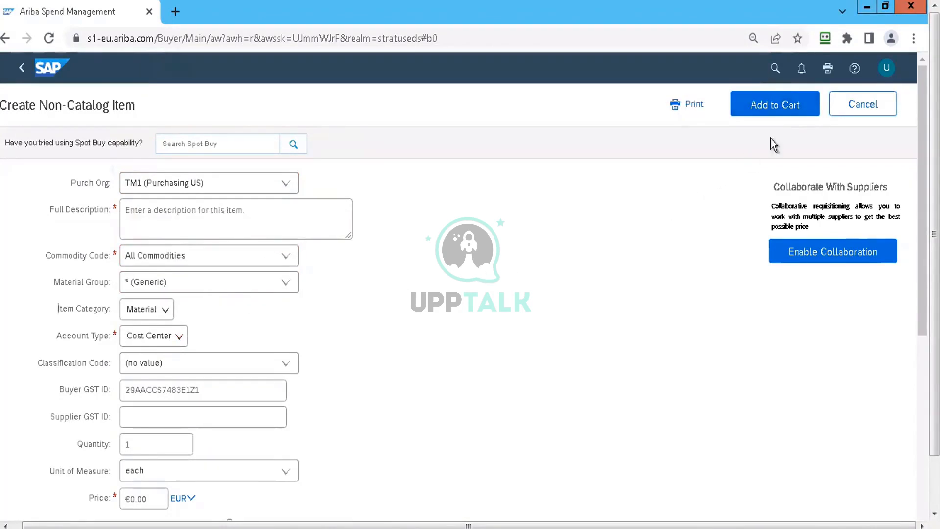
{"action": "left_click", "coordinate": [775, 105]}
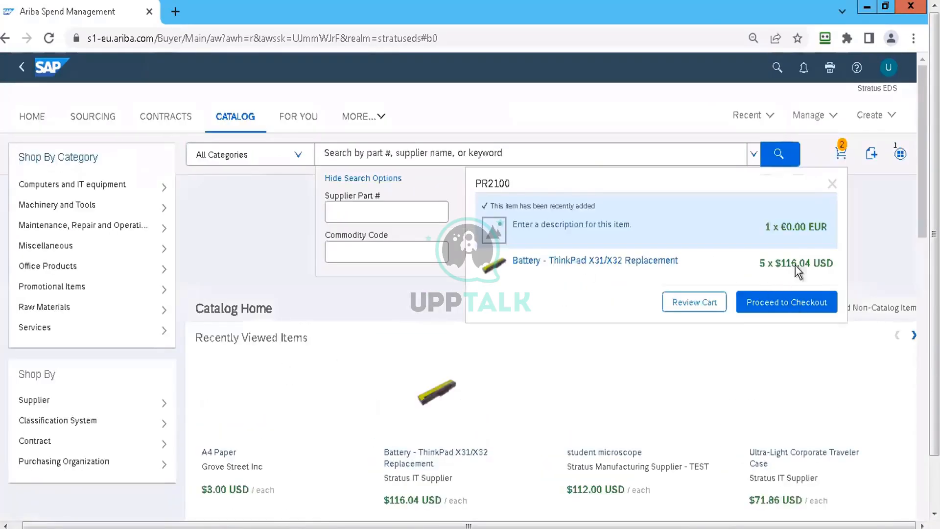
Step: Proceed to checkout and title the requisition "Test PR for" followed by the person's first name
{"action": "left_click", "coordinate": [775, 300]}
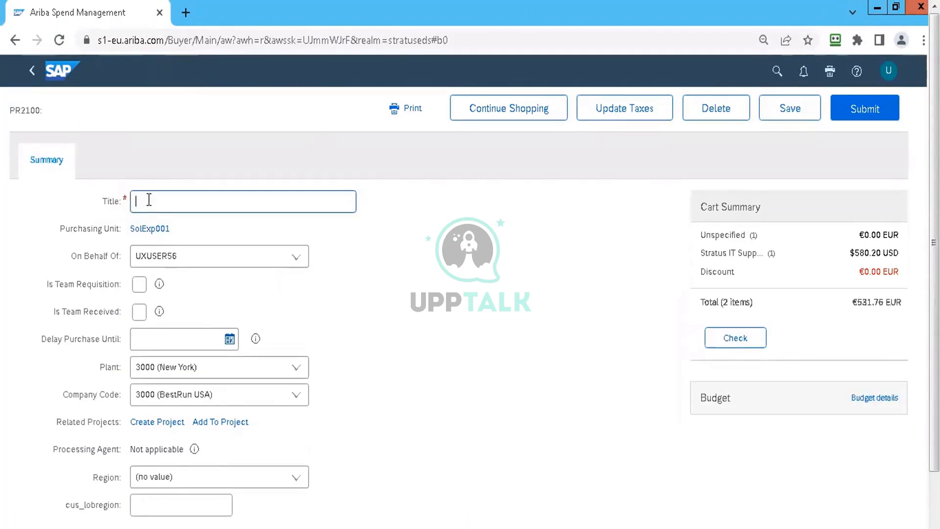
{"action": "type", "text": "Test PR for N"}
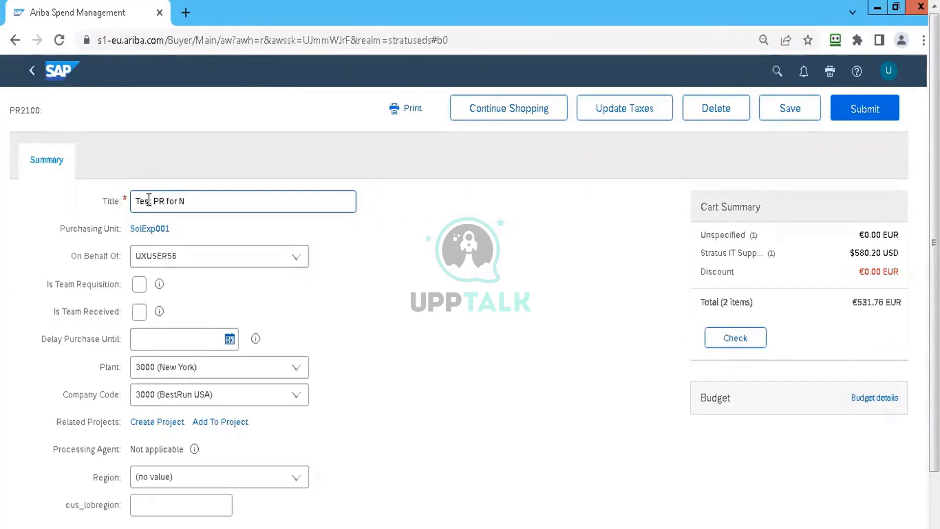
{"action": "type", "text": "eel"}
Step: Examine the requisition header's On Behalf Of choices, the team requisition and team received options, and the Delay Purchase Until help
{"action": "left_click", "coordinate": [296, 260]}
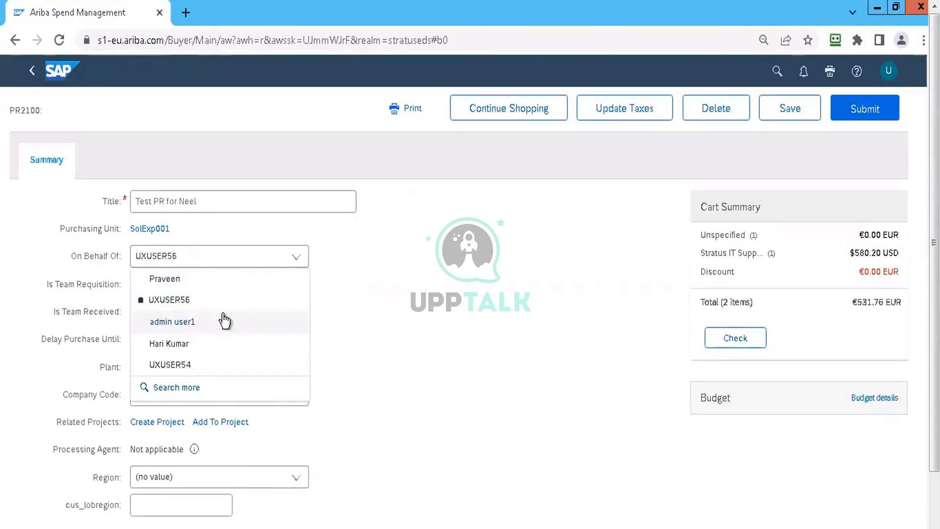
{"action": "left_click", "coordinate": [347, 309]}
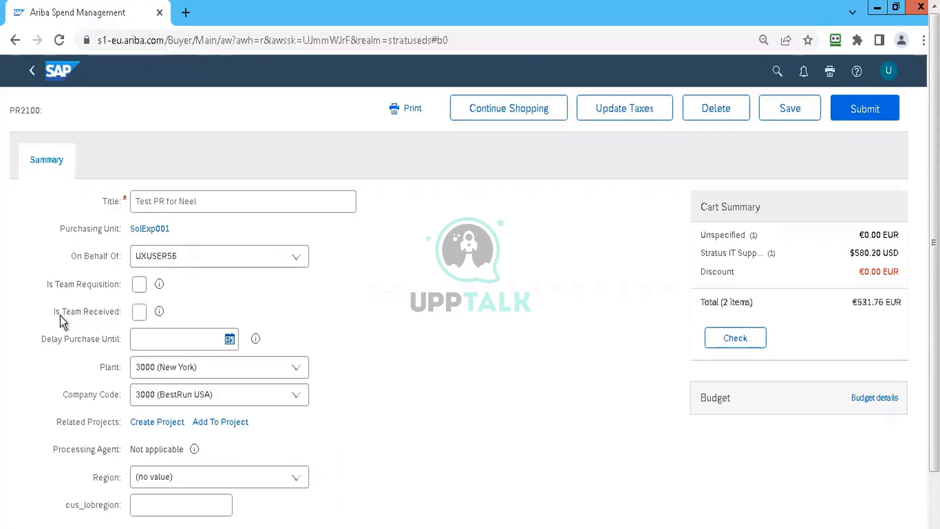
{"action": "left_click", "coordinate": [139, 294]}
{"action": "left_click", "coordinate": [139, 313]}
{"action": "left_click", "coordinate": [139, 315]}
{"action": "left_click", "coordinate": [139, 285]}
{"action": "mouse_move", "coordinate": [256, 342]}
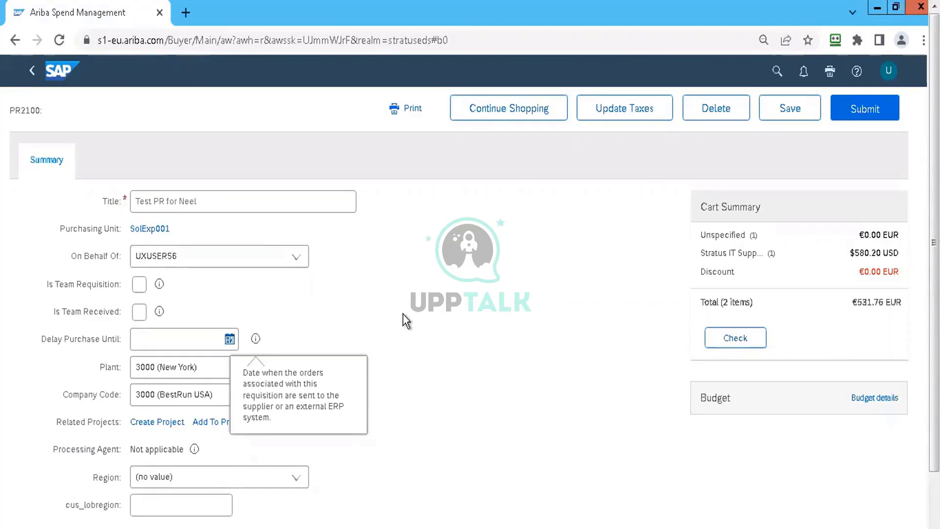
{"action": "left_click", "coordinate": [404, 321]}
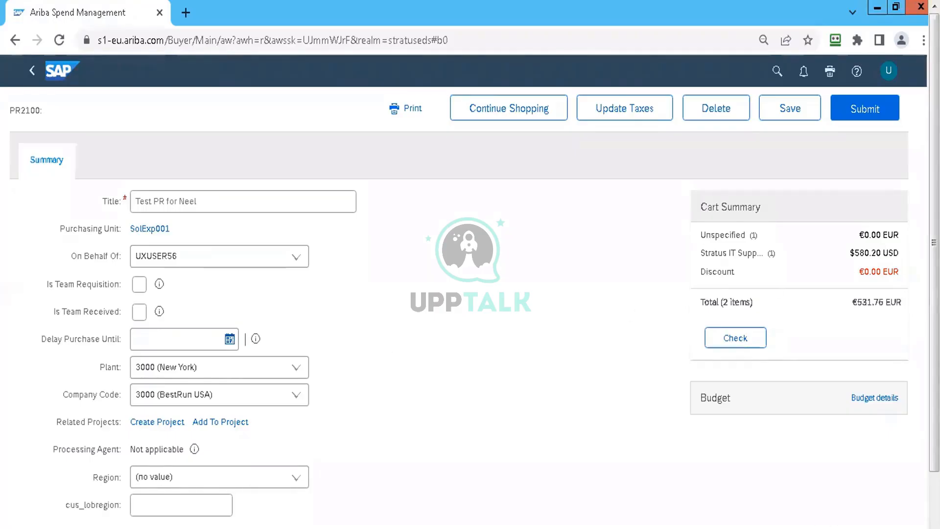
Step: Review the remaining requisition header fields down to the comments, including the available Region choices
{"action": "scroll", "coordinate": [464, 265], "scroll_direction": "right", "scroll_amount": 1}
{"action": "scroll", "coordinate": [464, 294], "scroll_direction": "down", "scroll_amount": 1}
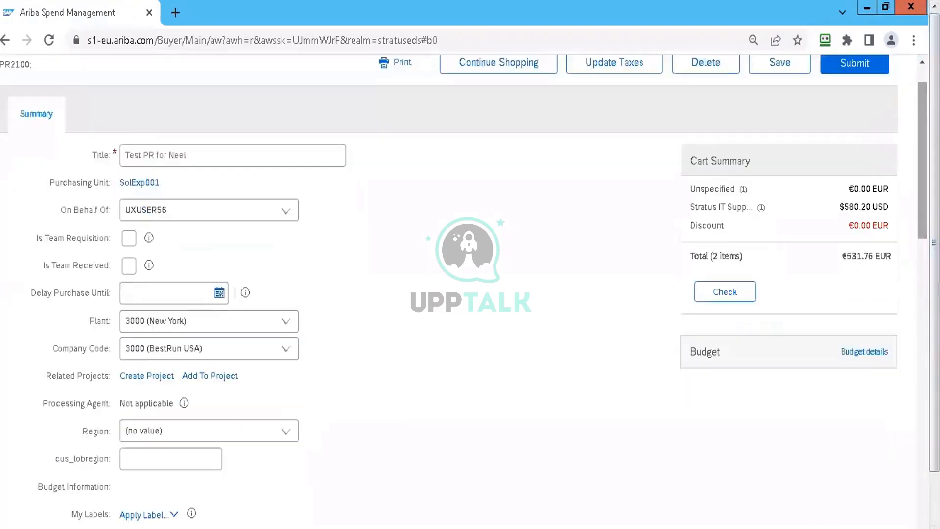
{"action": "scroll", "coordinate": [383, 320], "scroll_direction": "down", "scroll_amount": 2}
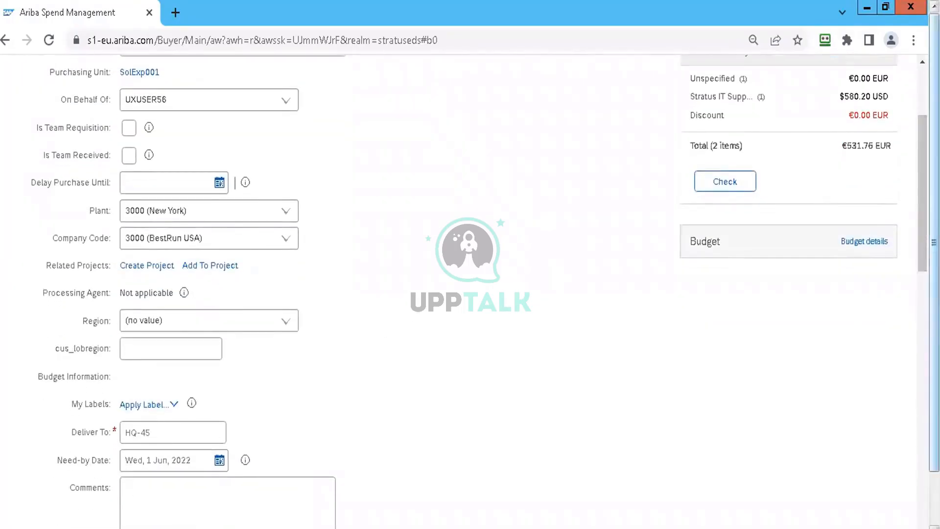
{"action": "left_click_drag", "start_coordinate": [922, 226], "coordinate": [922, 254]}
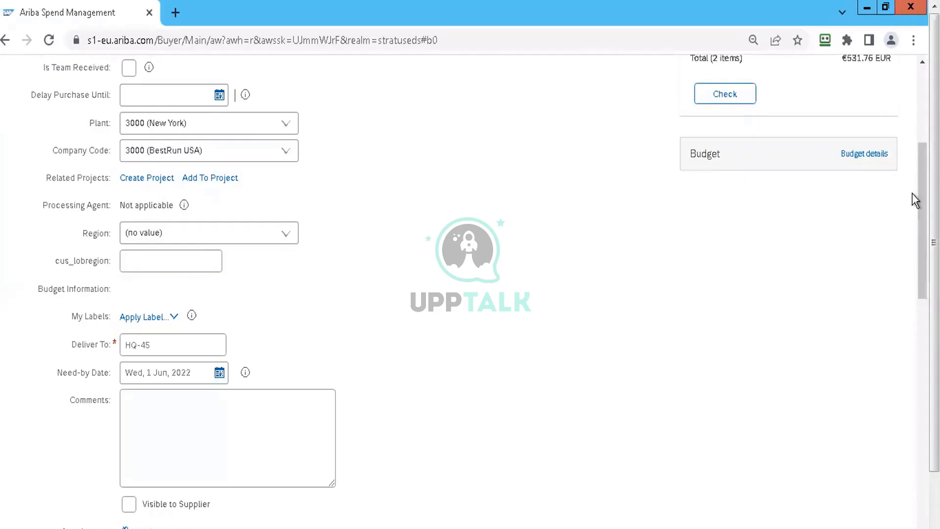
{"action": "scroll", "coordinate": [923, 211], "scroll_direction": "up", "scroll_amount": 2}
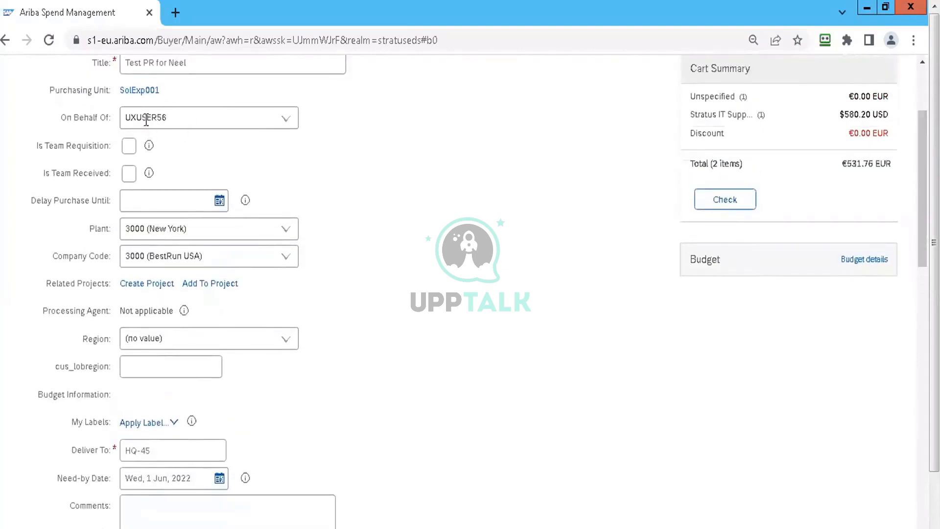
{"action": "left_click", "coordinate": [286, 121]}
{"action": "left_click", "coordinate": [342, 339]}
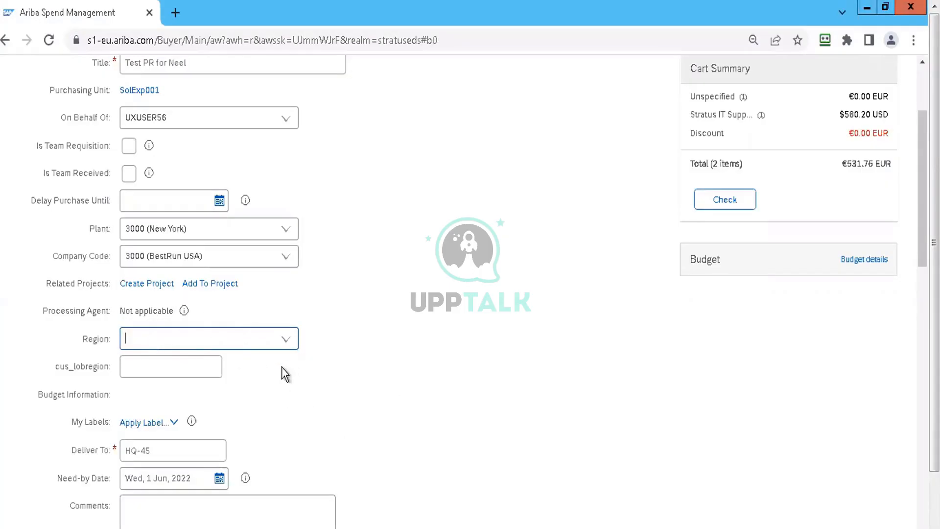
{"action": "left_click", "coordinate": [287, 338]}
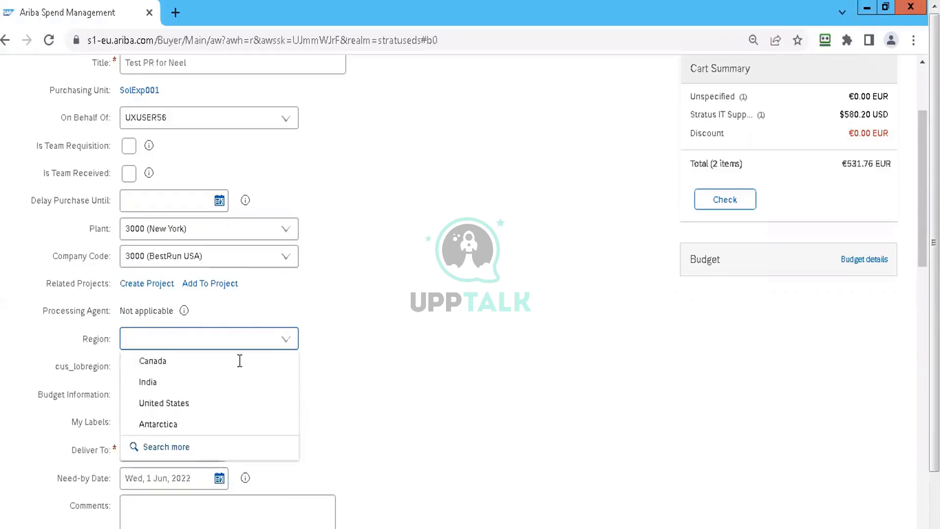
{"action": "left_click", "coordinate": [358, 387]}
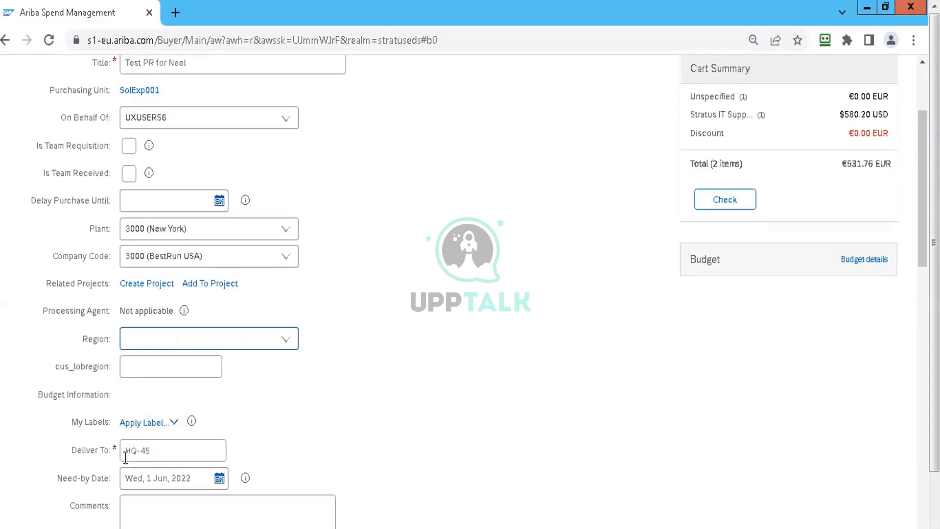
Step: Replace the requisition's Deliver To value with "deliver to" followed by the recipient's first name and phone number
{"action": "left_click", "coordinate": [165, 448]}
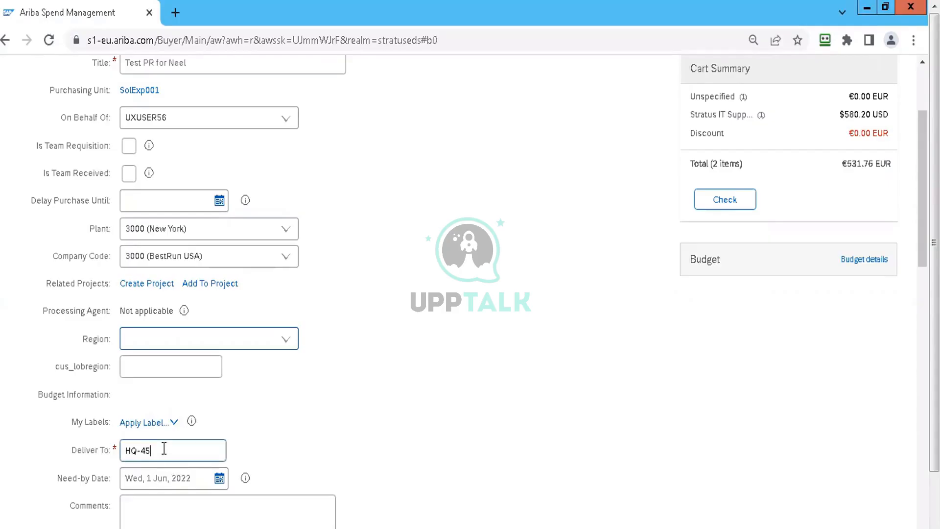
{"action": "key", "text": "BackSpace"}
{"action": "key", "text": "BackSpace"}
{"action": "key", "text": "BackSpace"}
{"action": "key", "text": "BackSpace"}
{"action": "key", "text": "BackSpace"}
{"action": "type", "text": "deliver "}
{"action": "type", "text": "to "}
{"action": "type", "text": "neel"}
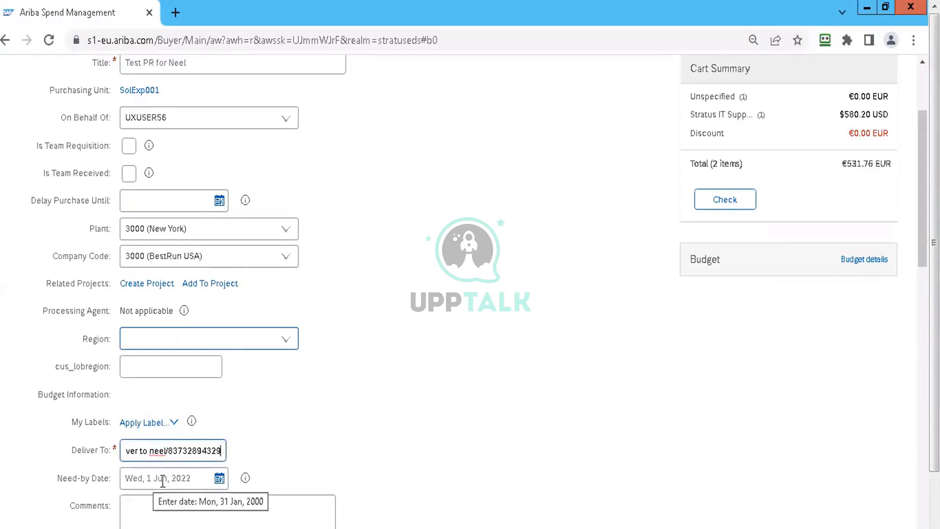
Step: Set the requisition's Need-by Date to Thu, 23 Jun, 2022
{"action": "left_click", "coordinate": [220, 478]}
{"action": "left_click", "coordinate": [201, 430]}
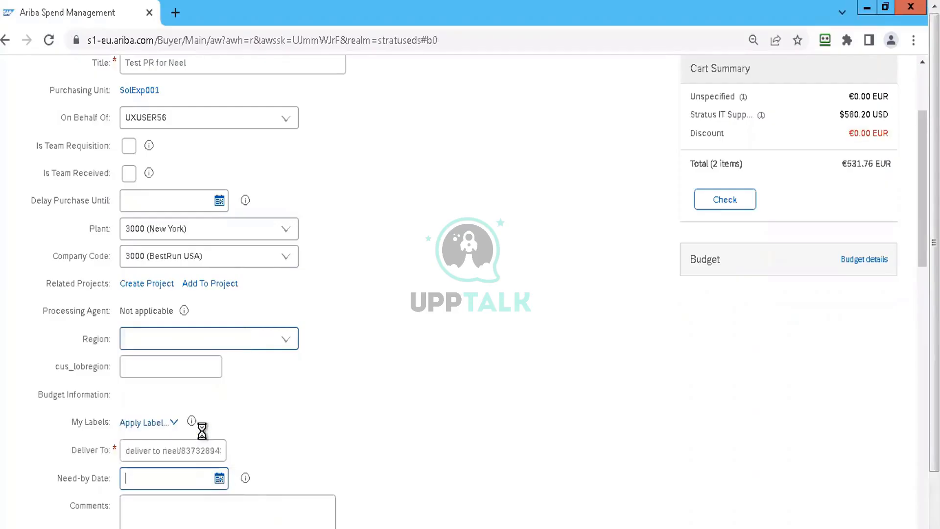
{"action": "scroll", "coordinate": [169, 477], "scroll_direction": "down", "scroll_amount": 3}
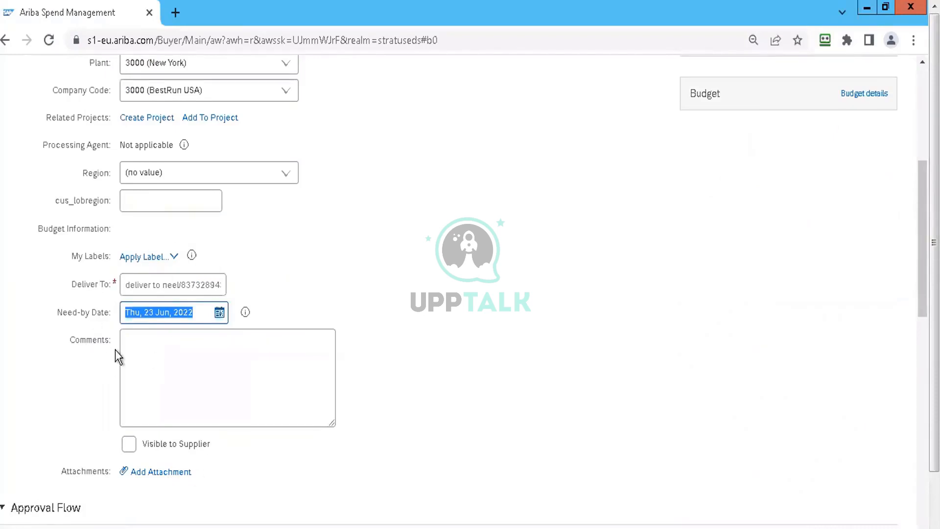
{"action": "left_click", "coordinate": [148, 370]}
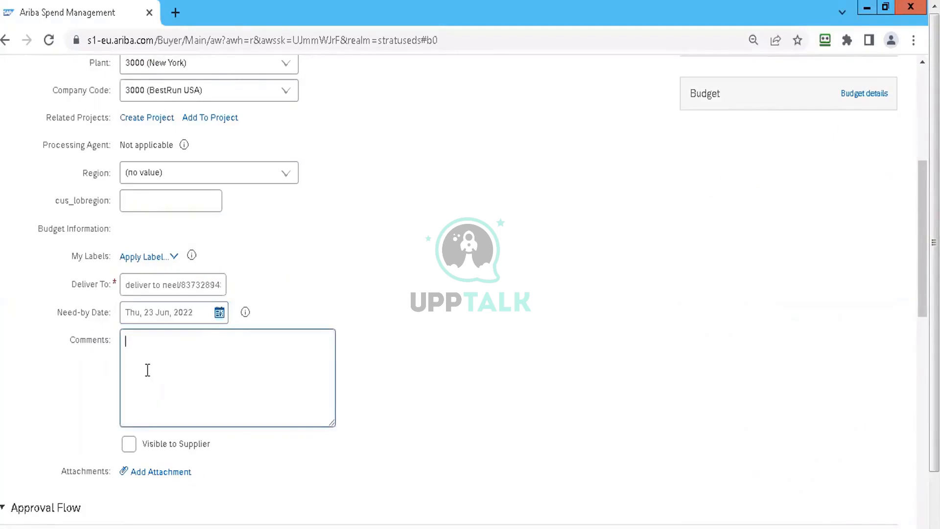
{"action": "left_click", "coordinate": [166, 286]}
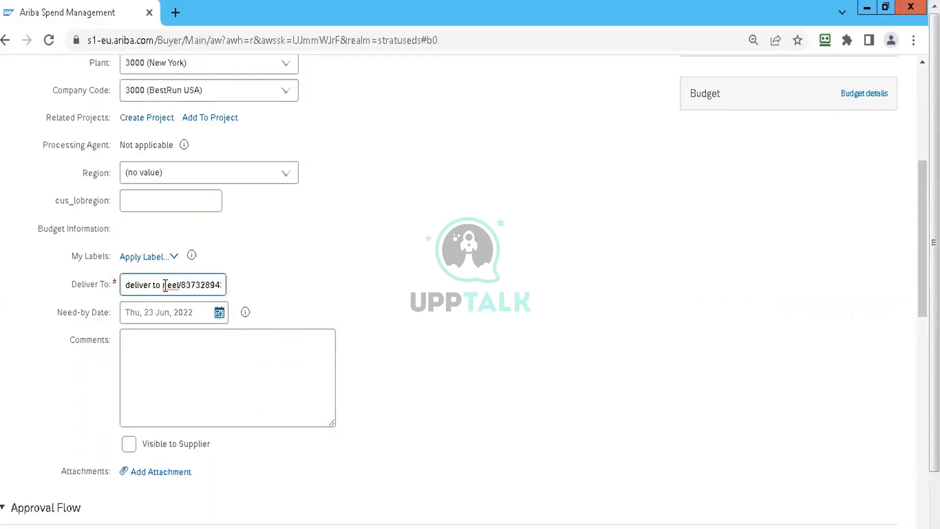
{"action": "key", "text": "BackSpace"}
{"action": "type", "text": "n"}
{"action": "left_click", "coordinate": [135, 365]}
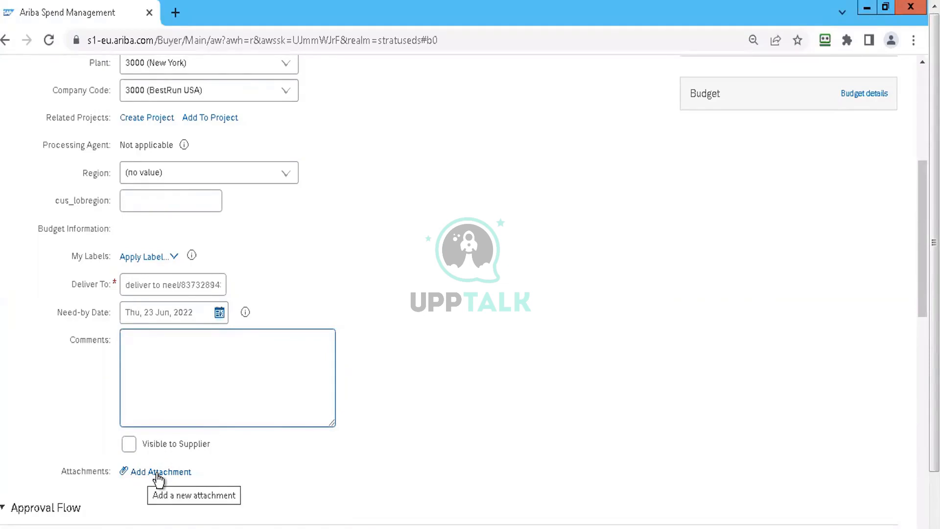
{"action": "left_click", "coordinate": [498, 318]}
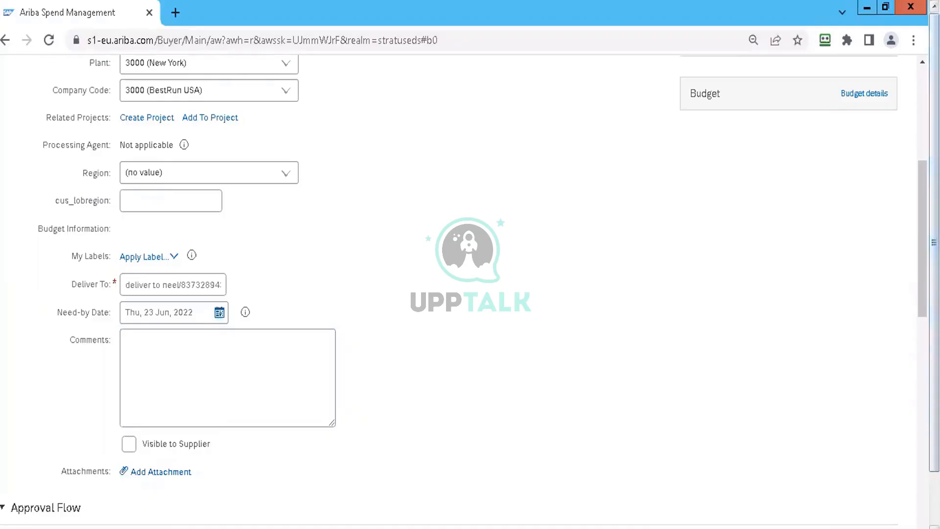
Step: Hide the line item details and examine the item types of the two requisition lines
{"action": "scroll", "coordinate": [901, 141], "scroll_direction": "up", "scroll_amount": 6}
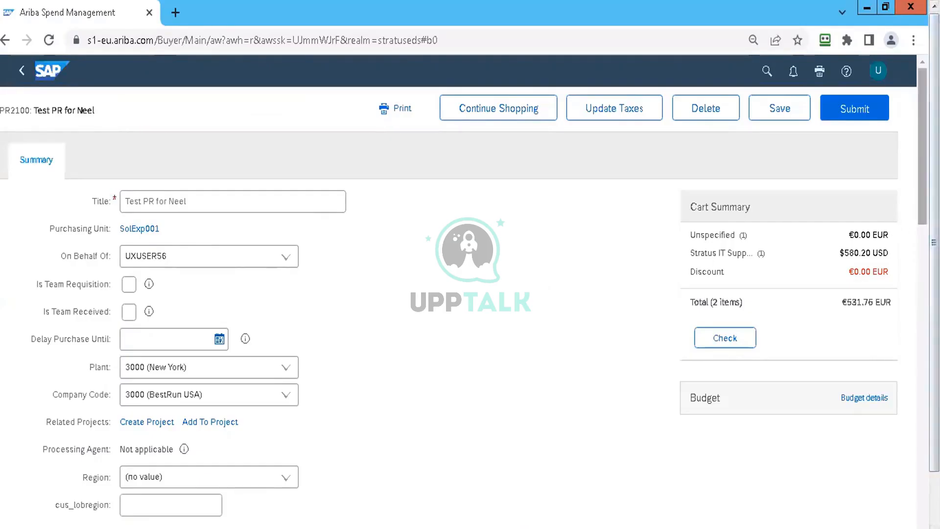
{"action": "scroll", "coordinate": [920, 245], "scroll_direction": "down", "scroll_amount": 9}
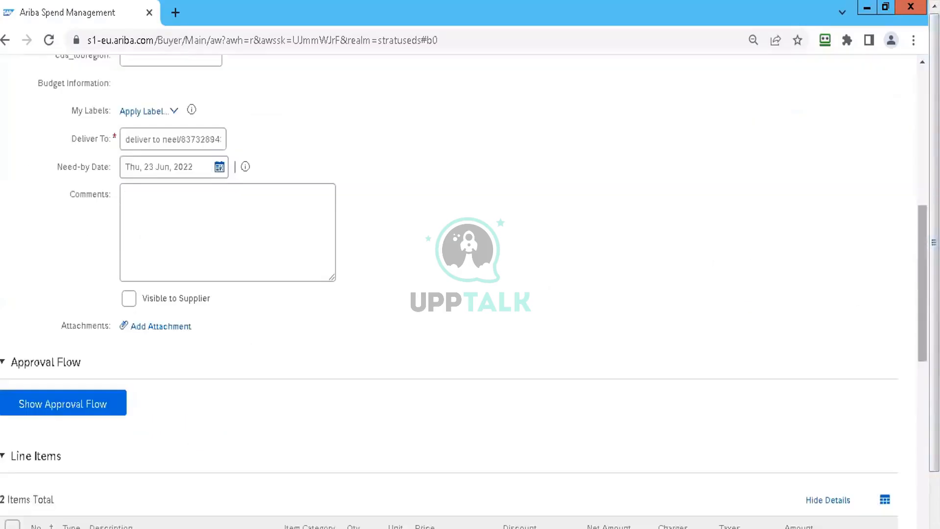
{"action": "scroll", "coordinate": [464, 292], "scroll_direction": "down", "scroll_amount": 2}
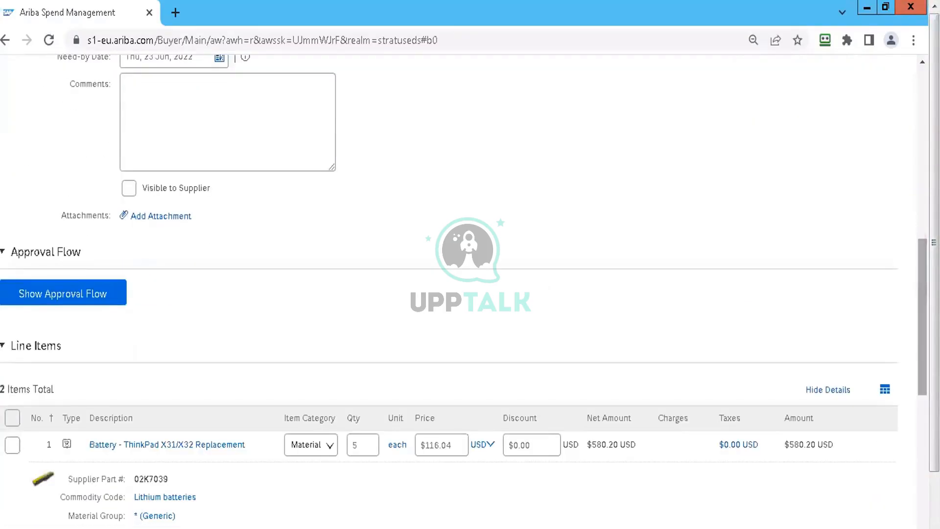
{"action": "left_click", "coordinate": [841, 391]}
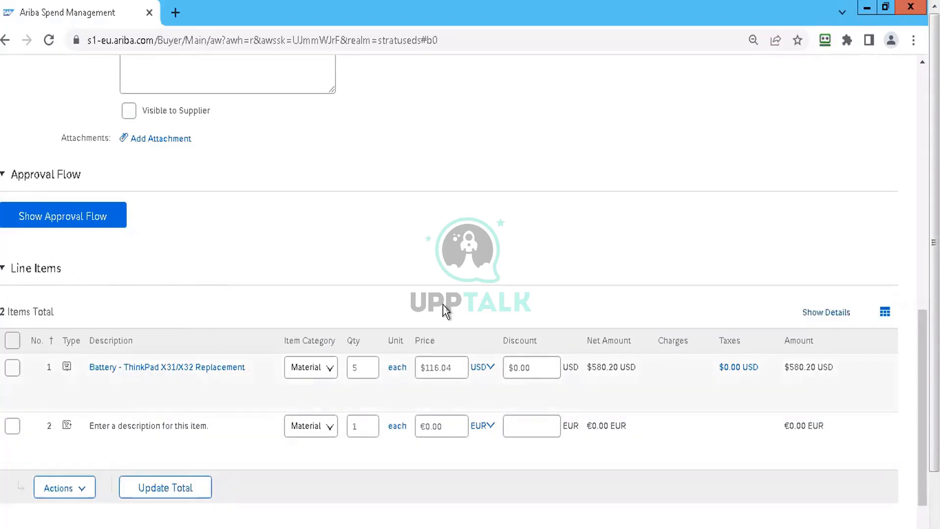
{"action": "left_click_drag", "start_coordinate": [922, 377], "coordinate": [922, 206]}
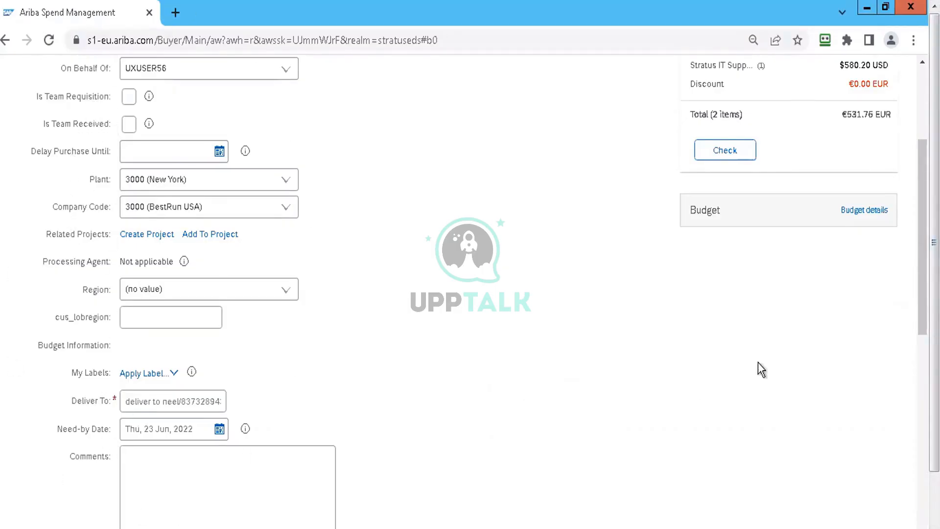
{"action": "scroll", "coordinate": [470, 294], "scroll_direction": "down", "scroll_amount": 9}
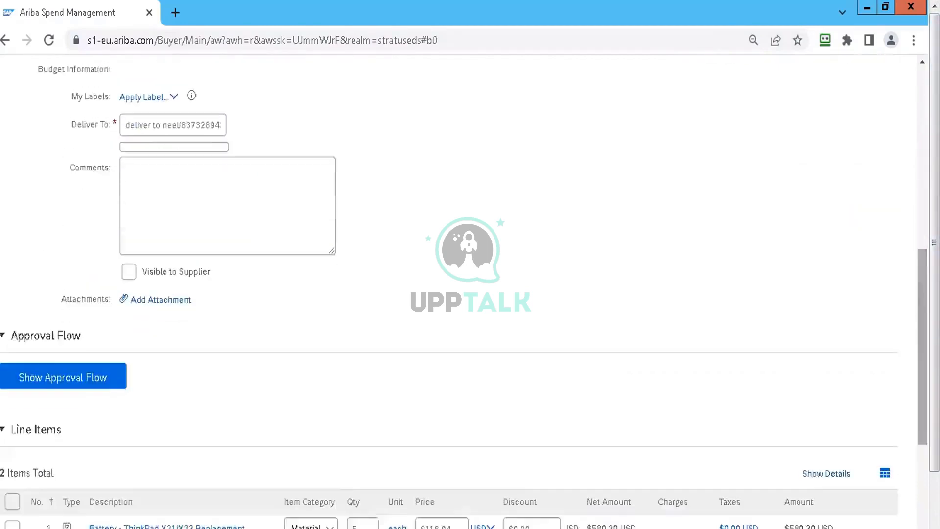
{"action": "scroll", "coordinate": [470, 293], "scroll_direction": "down", "scroll_amount": 2}
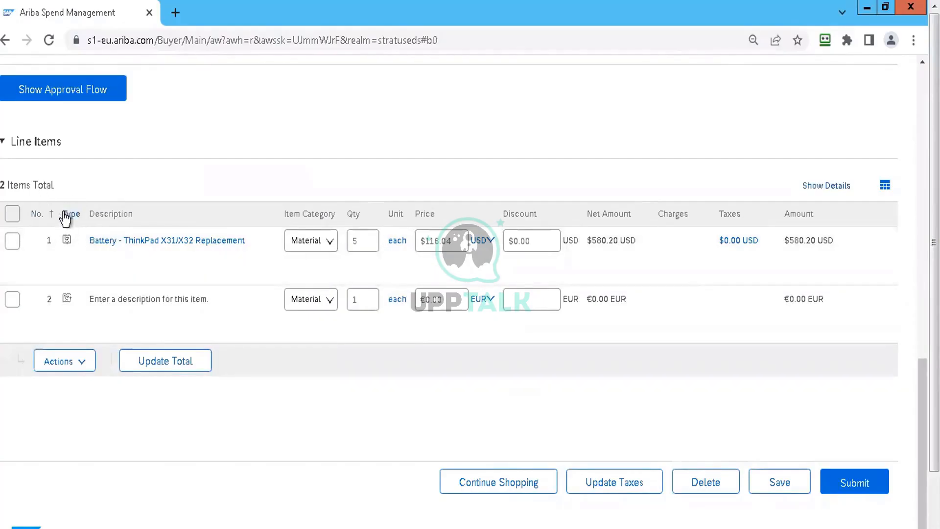
{"action": "mouse_move", "coordinate": [64, 240]}
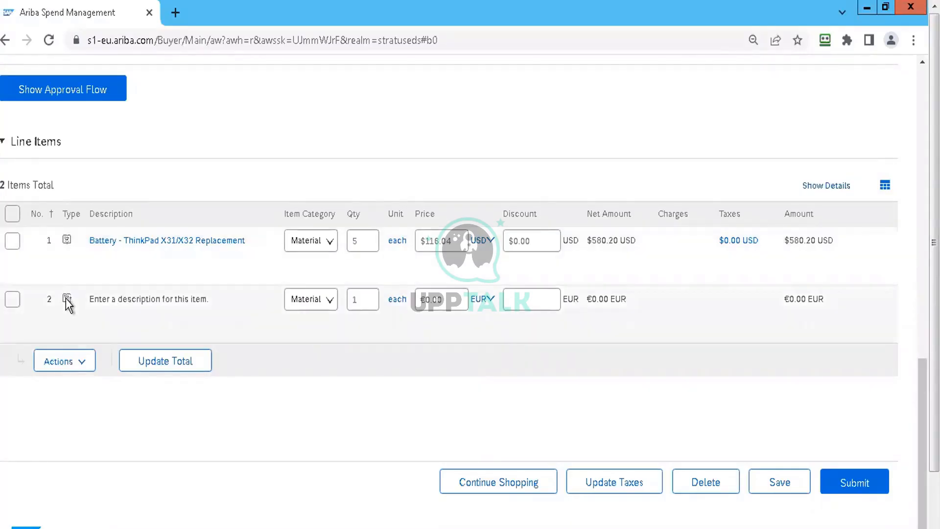
Step: Set the price of the non-catalog item in line 2 to 50 EUR and update the total
{"action": "mouse_move", "coordinate": [66, 298]}
{"action": "left_click", "coordinate": [459, 302]}
{"action": "type", "text": "50"}
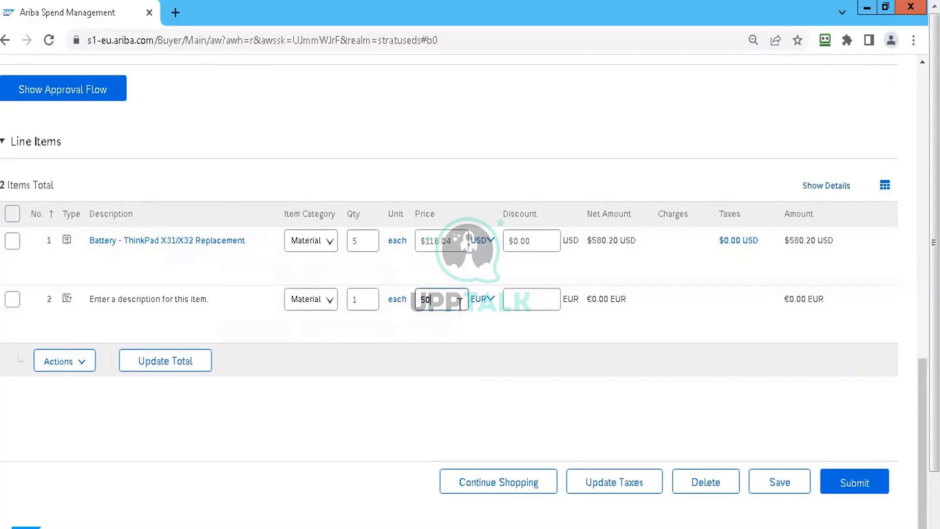
{"action": "left_click", "coordinate": [196, 363]}
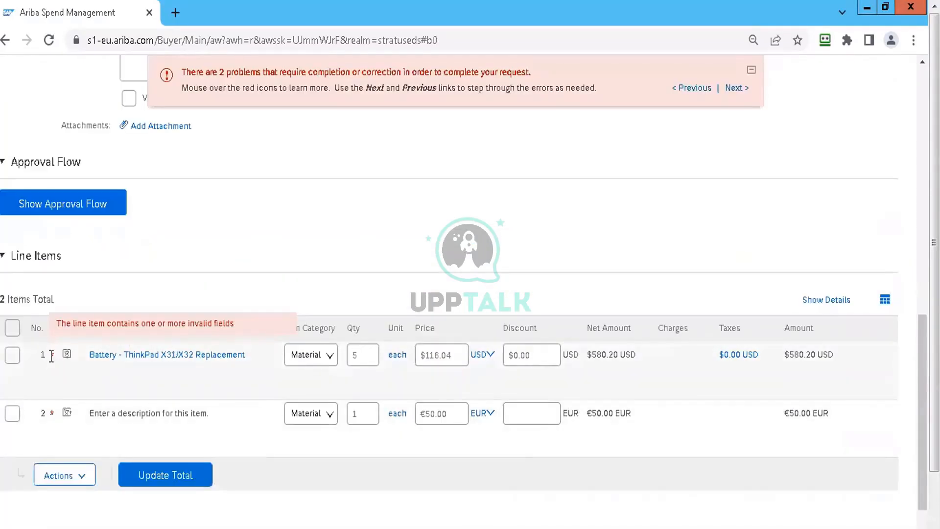
Step: Select the ThinkPad battery line and look through the actions available for it
{"action": "mouse_move", "coordinate": [49, 407]}
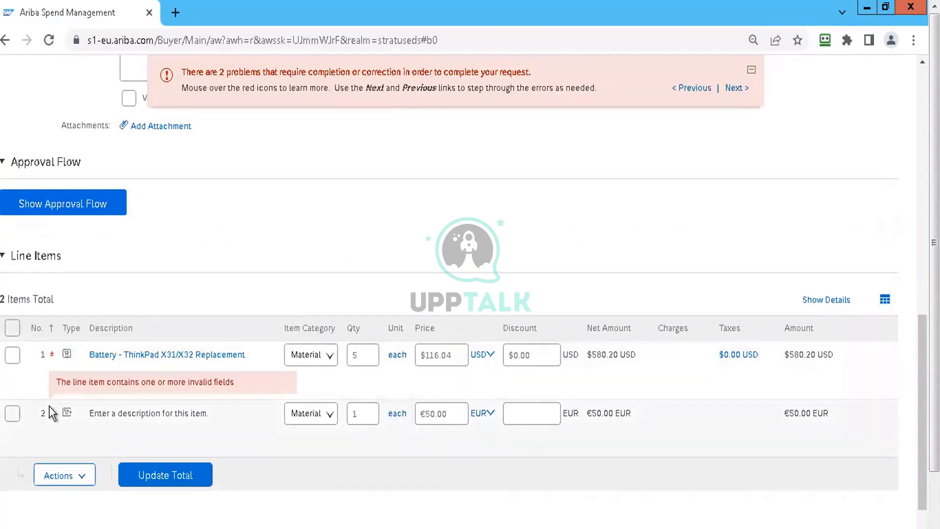
{"action": "left_click", "coordinate": [13, 357]}
{"action": "left_click", "coordinate": [66, 483]}
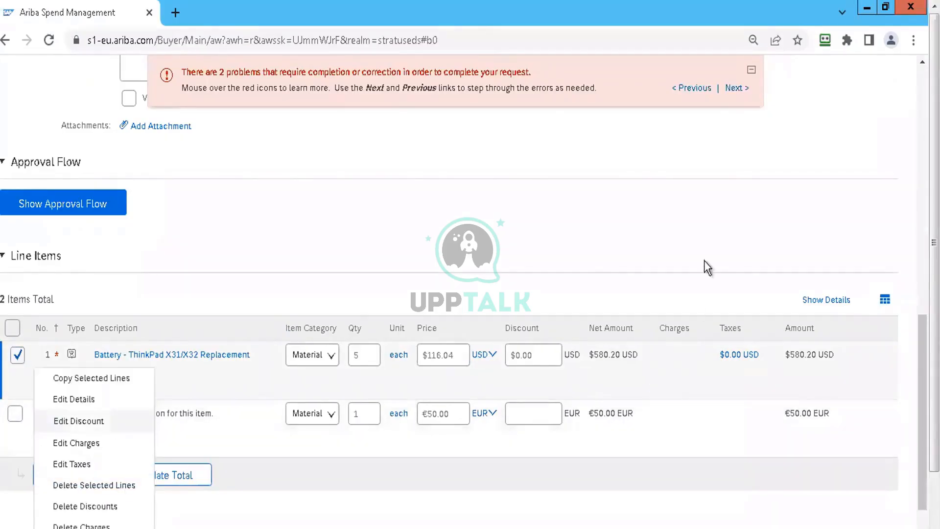
{"action": "left_click", "coordinate": [705, 246]}
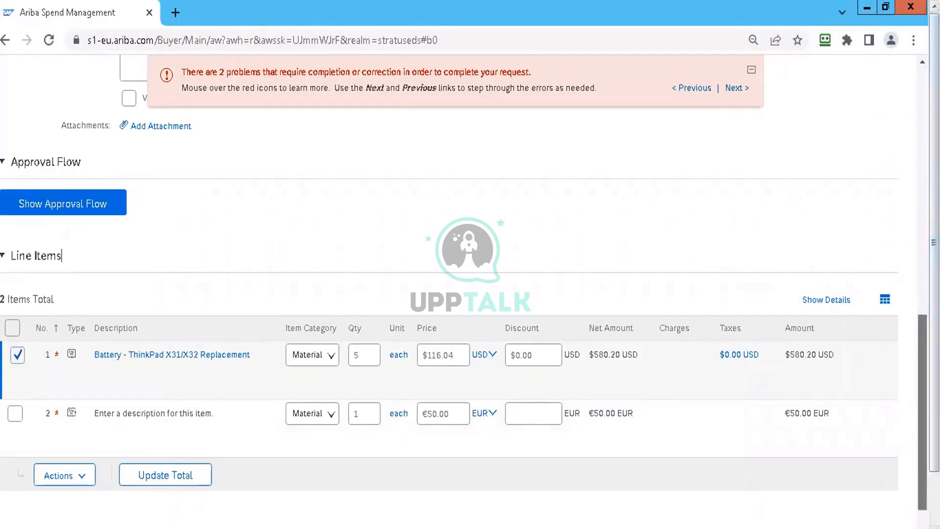
Step: Show the line item details and review the commodity, plant, purchasing and vendor fields of both lines
{"action": "left_click_drag", "start_coordinate": [923, 353], "coordinate": [923, 394]}
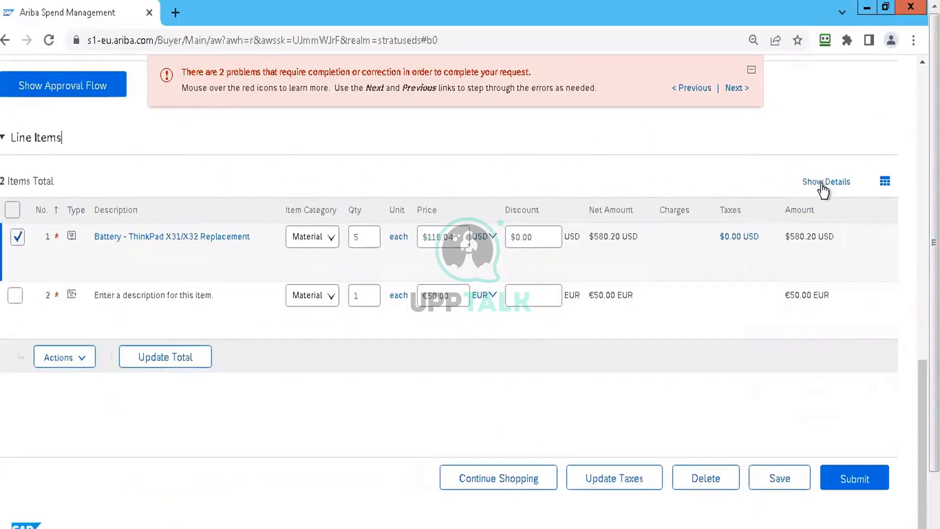
{"action": "left_click", "coordinate": [827, 181]}
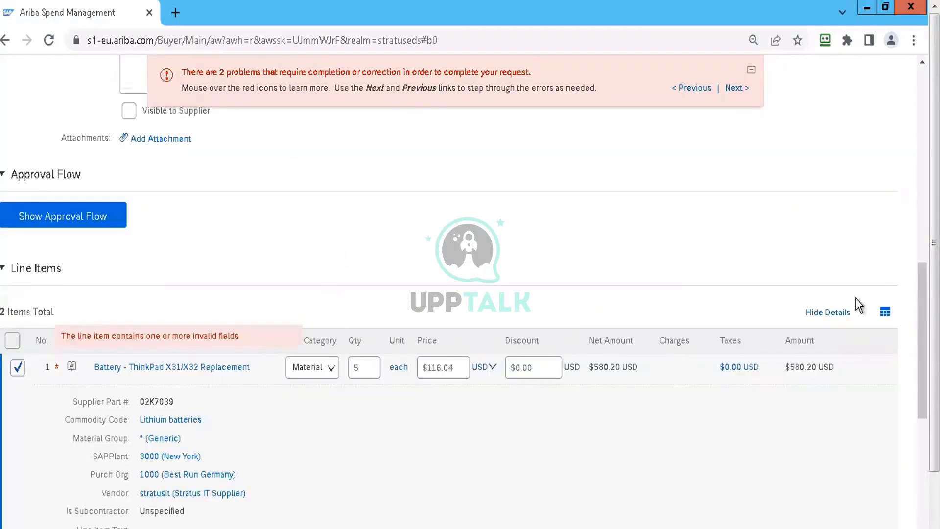
{"action": "left_click_drag", "start_coordinate": [923, 291], "coordinate": [923, 367]}
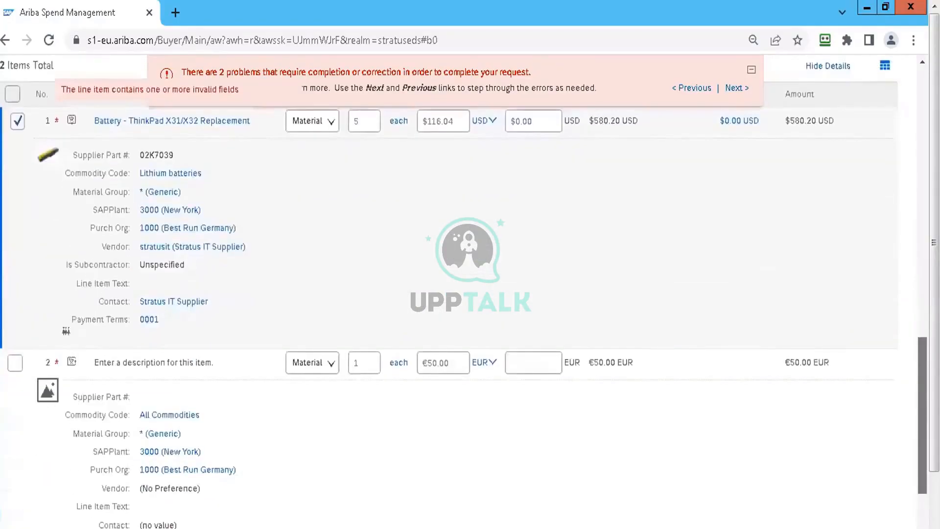
{"action": "left_click_drag", "start_coordinate": [923, 367], "coordinate": [923, 340]}
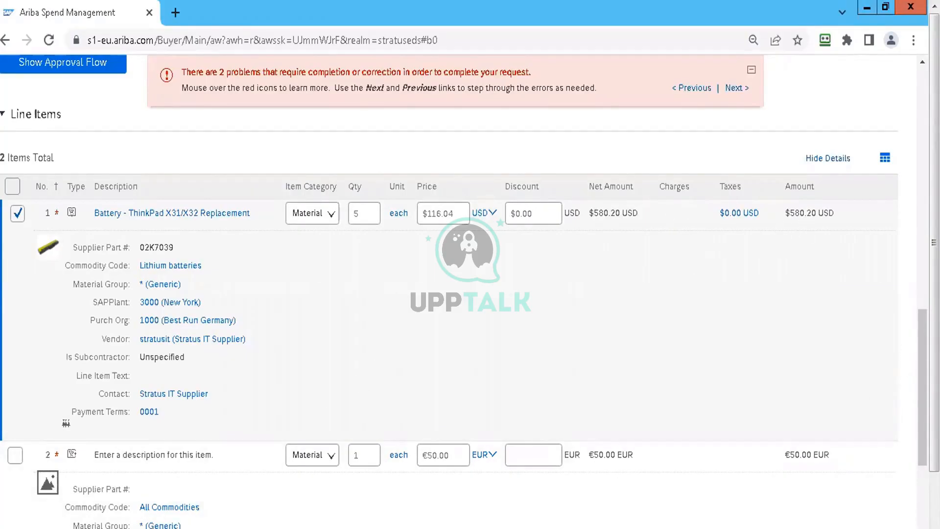
{"action": "scroll", "coordinate": [464, 291], "scroll_direction": "down", "scroll_amount": 3}
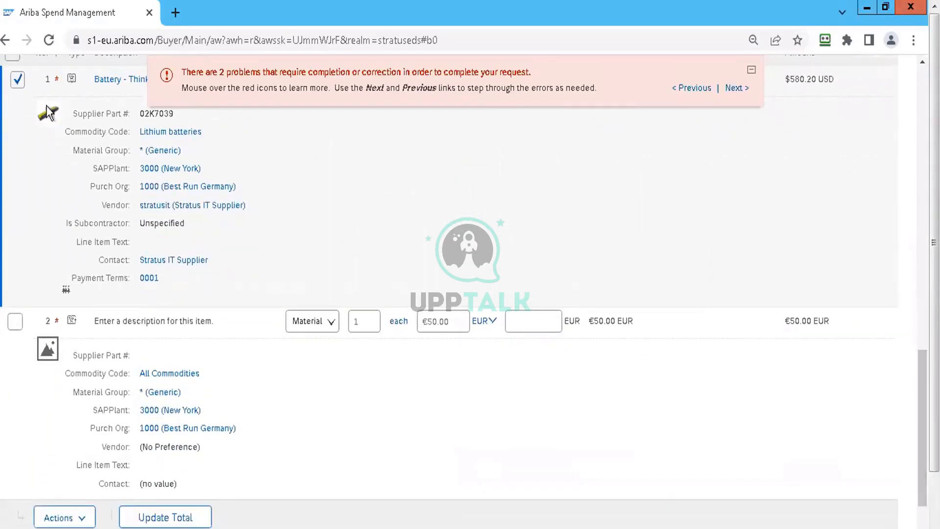
Step: Open the selected ThinkPad battery line's details for editing
{"action": "left_click", "coordinate": [75, 517]}
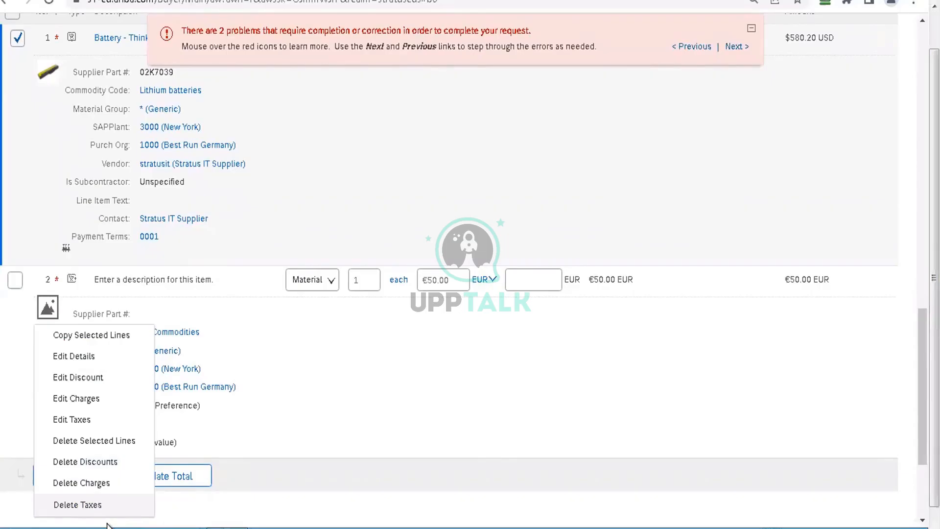
{"action": "left_click", "coordinate": [86, 359]}
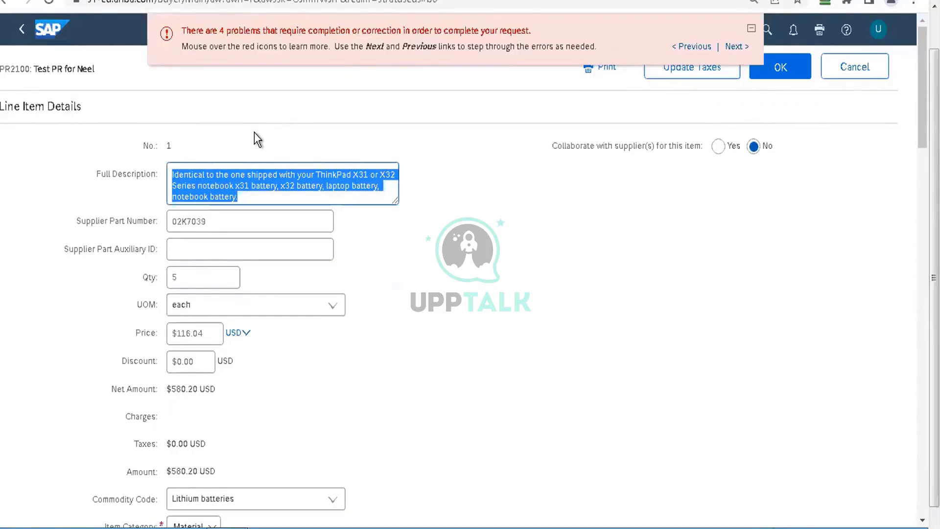
{"action": "left_click", "coordinate": [394, 281]}
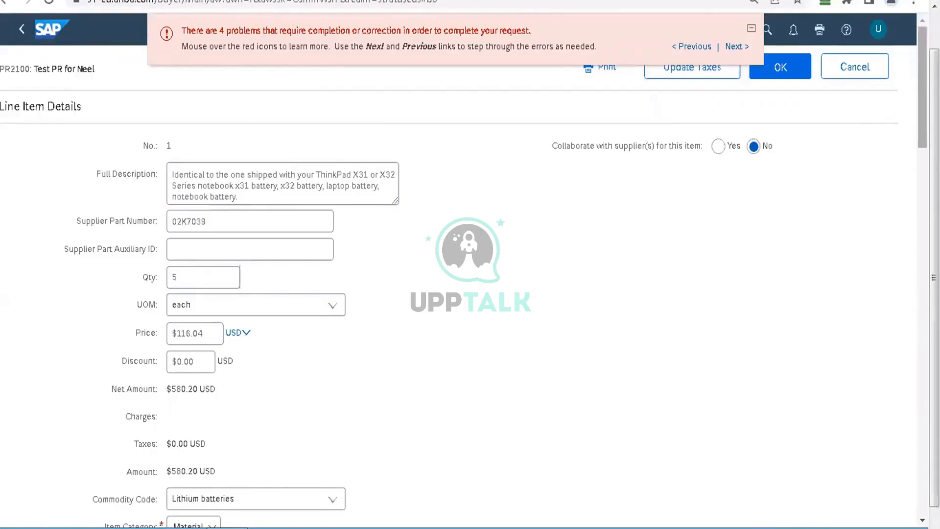
Step: Set the battery line's Purch Org to 3000 (Best Run USA)
{"action": "scroll", "coordinate": [923, 88], "scroll_direction": "down", "scroll_amount": 4}
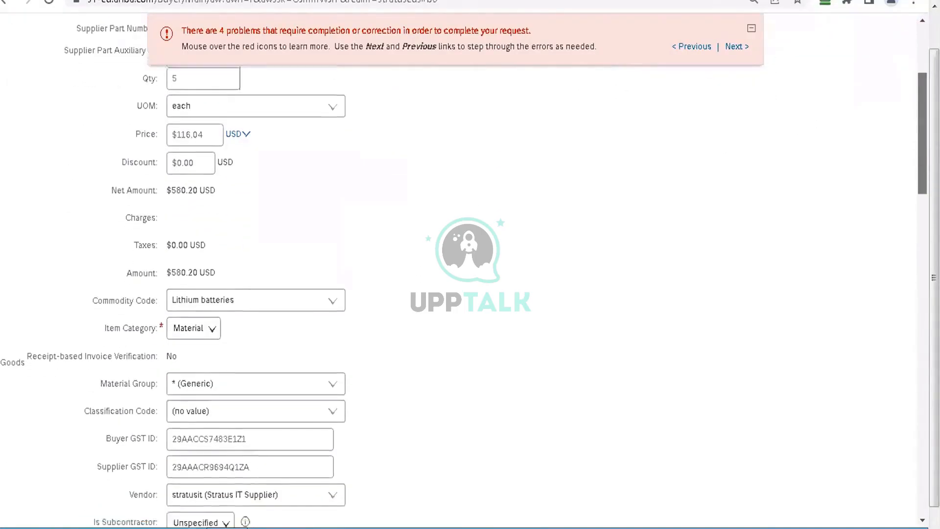
{"action": "scroll", "coordinate": [548, 265], "scroll_direction": "down", "scroll_amount": 7}
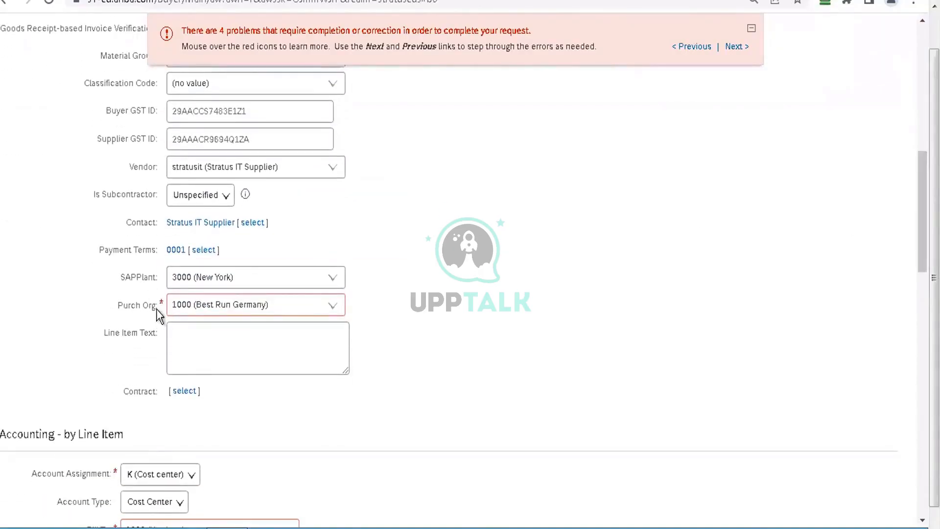
{"action": "mouse_move", "coordinate": [160, 303]}
{"action": "left_click", "coordinate": [335, 310]}
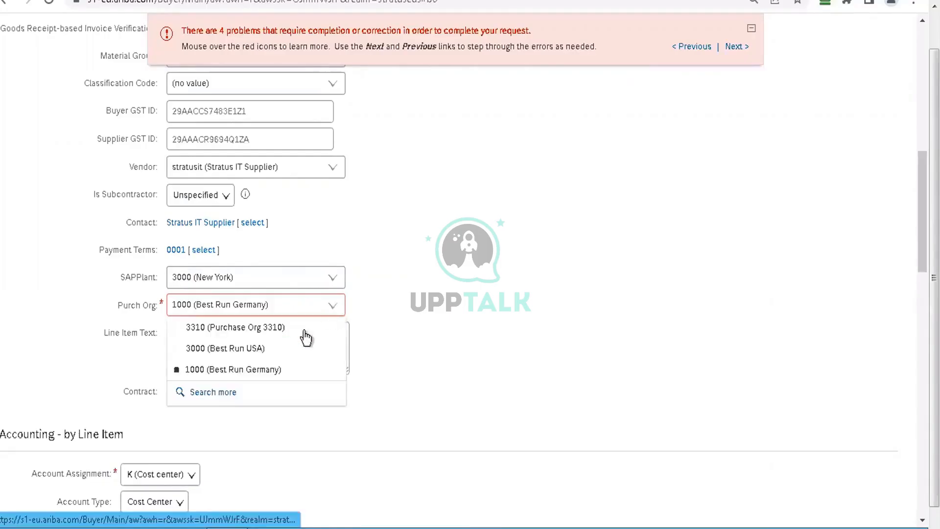
{"action": "left_click", "coordinate": [266, 351]}
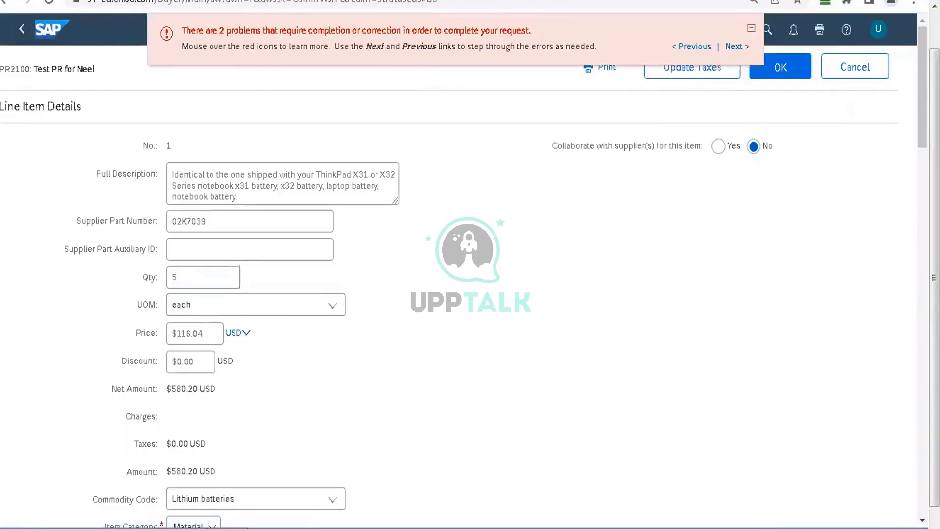
Step: Set the battery line's Bill To to 3000 (New York) in its line-item accounting
{"action": "left_click_drag", "start_coordinate": [924, 89], "coordinate": [913, 233]}
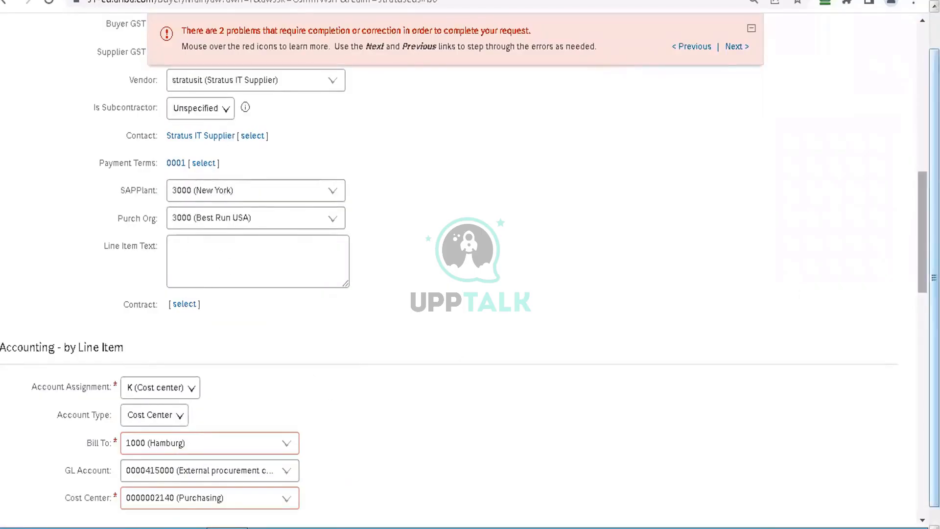
{"action": "left_click_drag", "start_coordinate": [923, 206], "coordinate": [923, 261]}
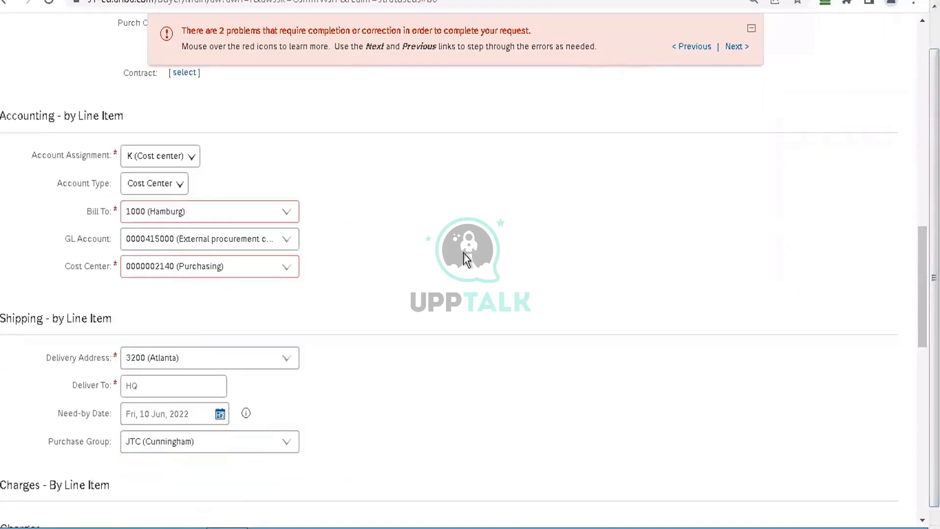
{"action": "left_click", "coordinate": [287, 216]}
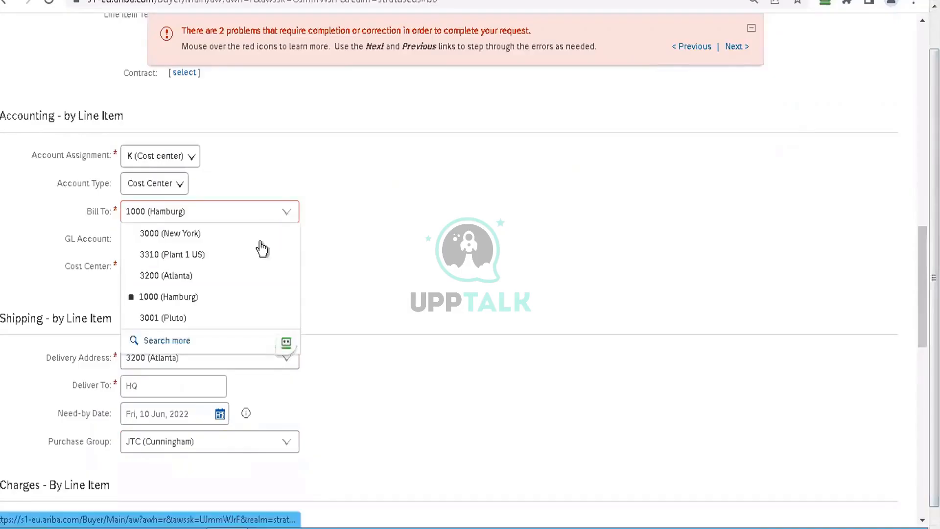
{"action": "left_click", "coordinate": [214, 238]}
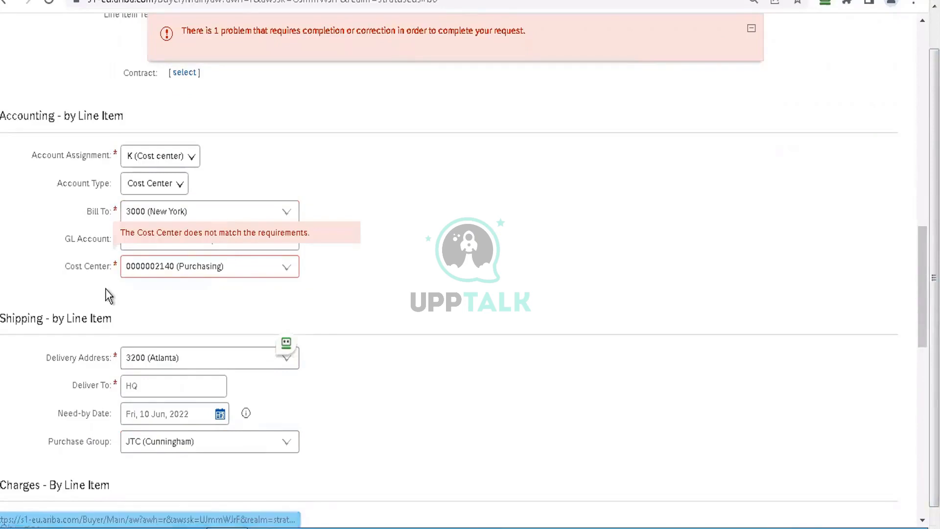
{"action": "left_click", "coordinate": [292, 267]}
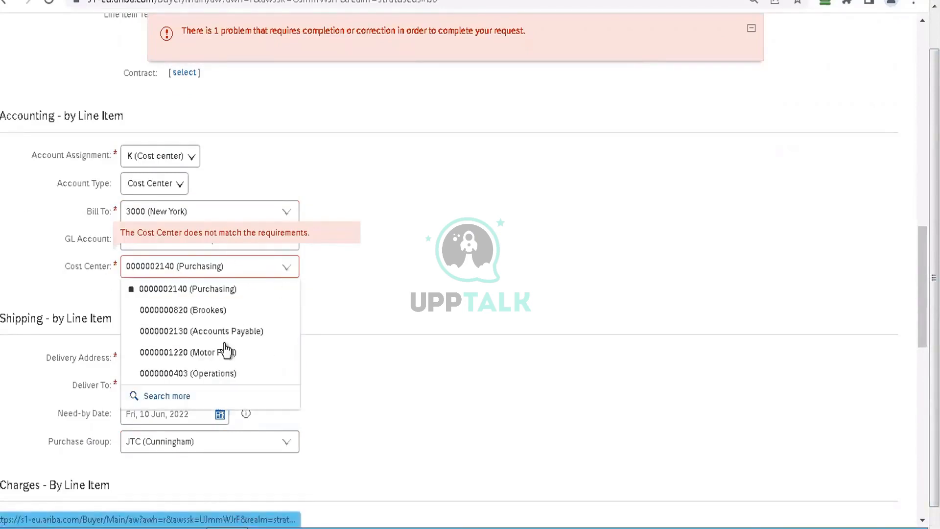
{"action": "left_click", "coordinate": [214, 375]}
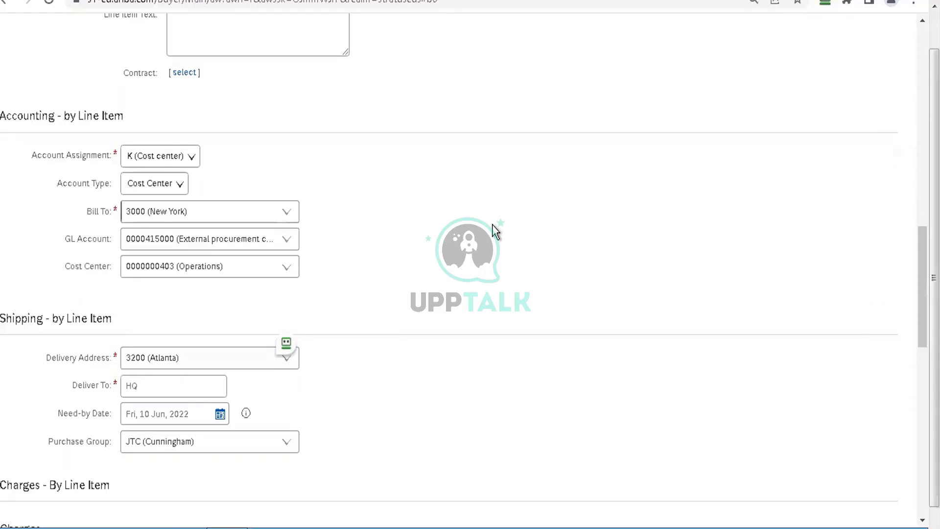
{"action": "left_click_drag", "start_coordinate": [923, 287], "coordinate": [922, 86]}
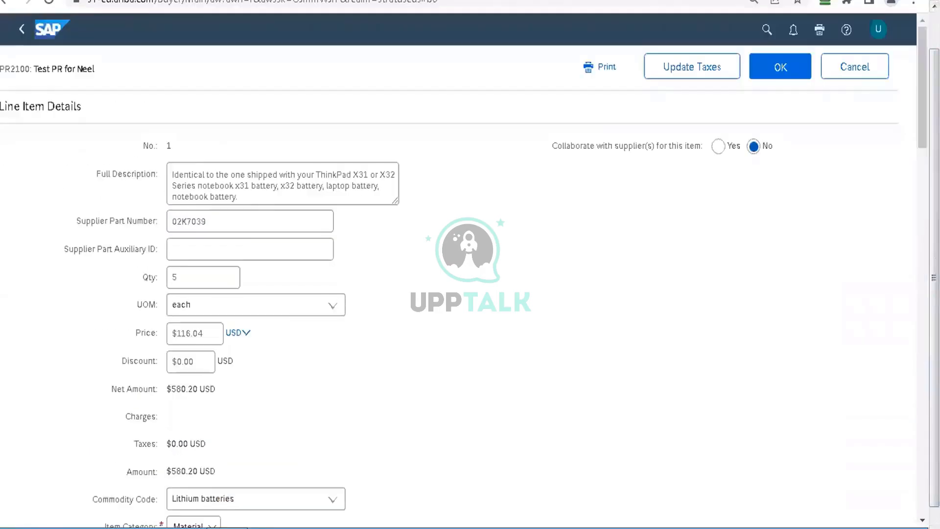
{"action": "left_click", "coordinate": [785, 65]}
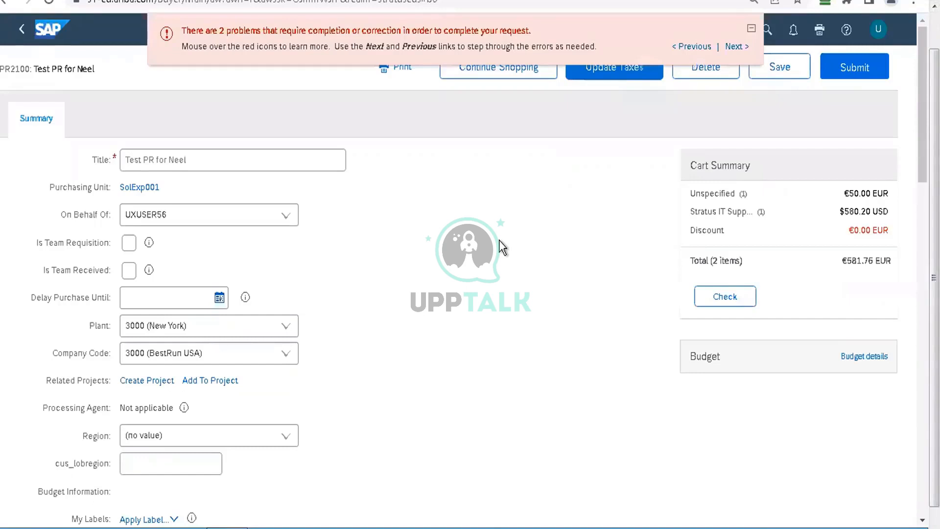
Step: Open the non-catalog item's line details for editing and set its Purch Org to 3000 (Best Run USA)
{"action": "scroll", "coordinate": [499, 240], "scroll_direction": "down", "scroll_amount": 20}
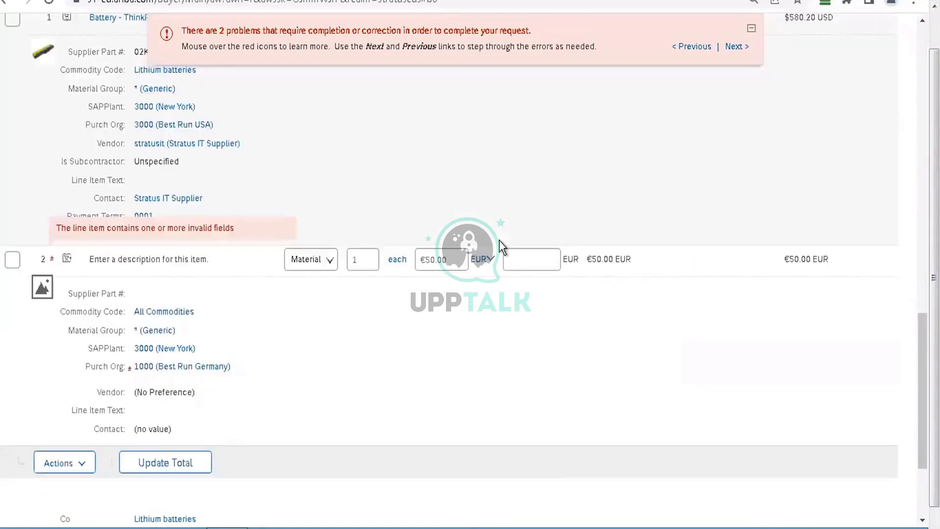
{"action": "left_click", "coordinate": [13, 262]}
{"action": "left_click", "coordinate": [66, 465]}
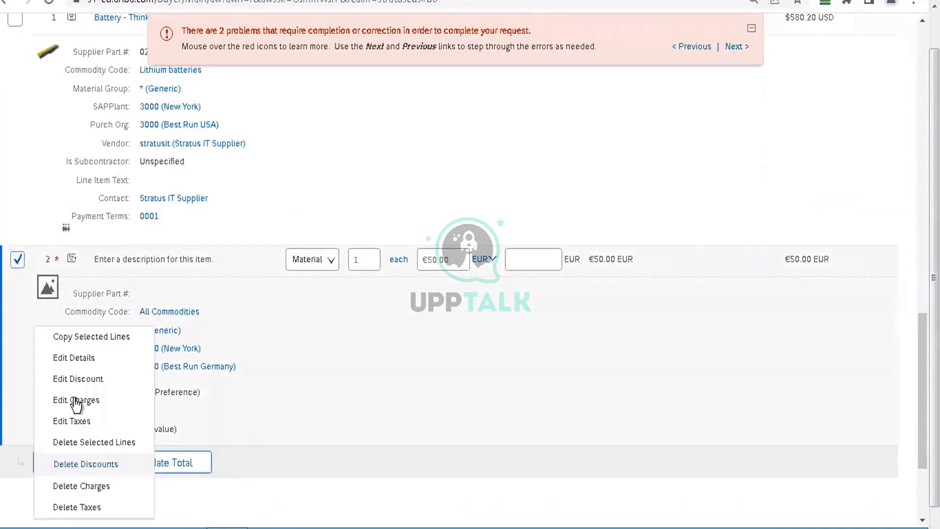
{"action": "left_click", "coordinate": [74, 360]}
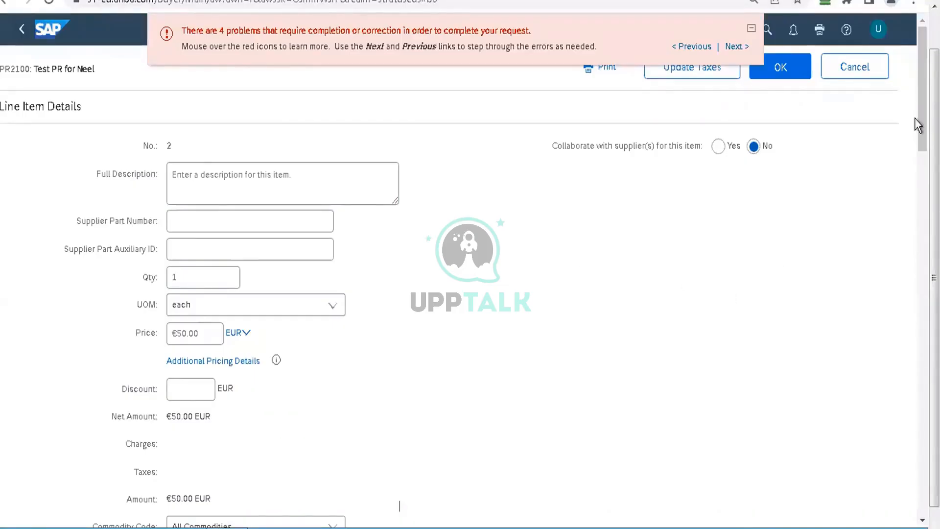
{"action": "left_click_drag", "start_coordinate": [923, 88], "coordinate": [923, 206]}
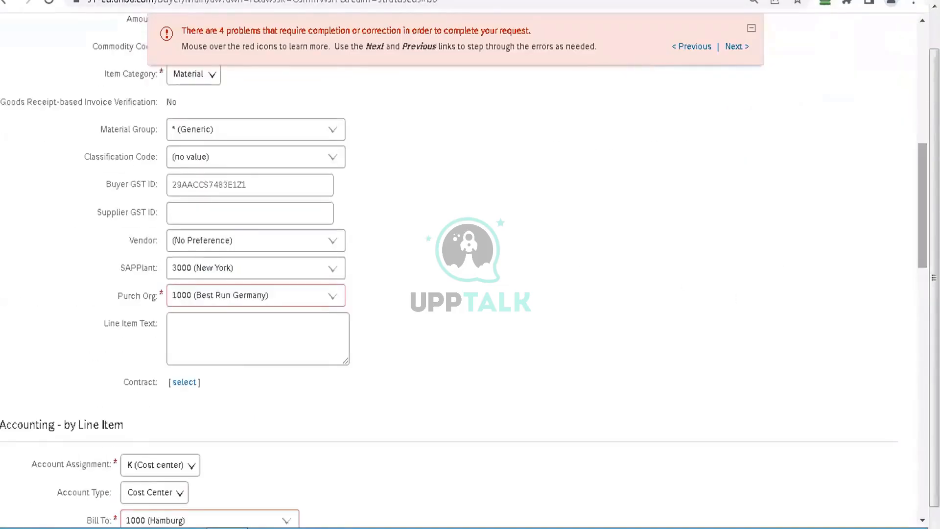
{"action": "left_click", "coordinate": [333, 299]}
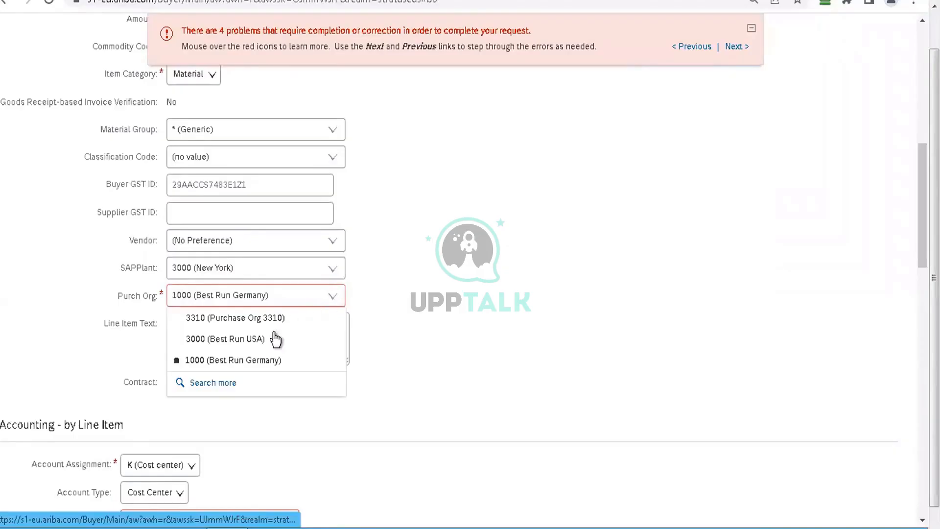
{"action": "left_click", "coordinate": [249, 343]}
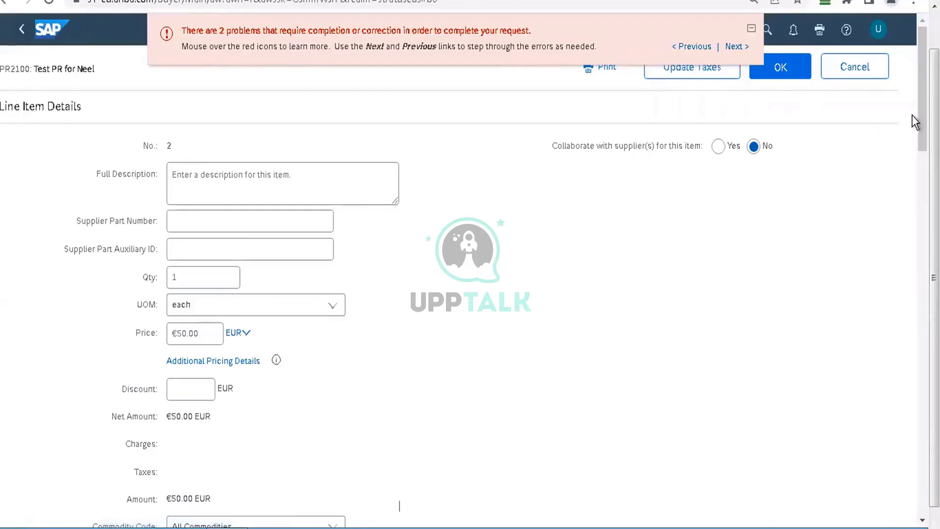
{"action": "left_click_drag", "start_coordinate": [923, 116], "coordinate": [923, 303]}
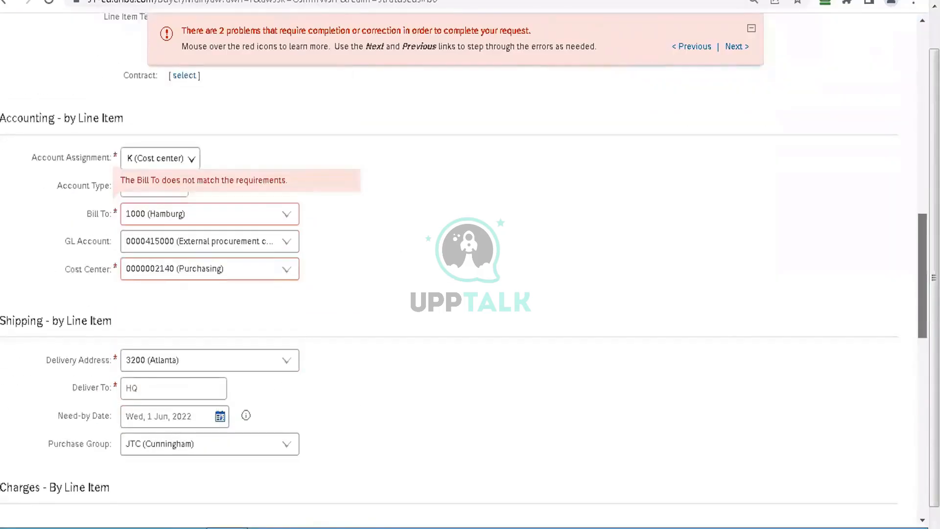
{"action": "left_click", "coordinate": [287, 215]}
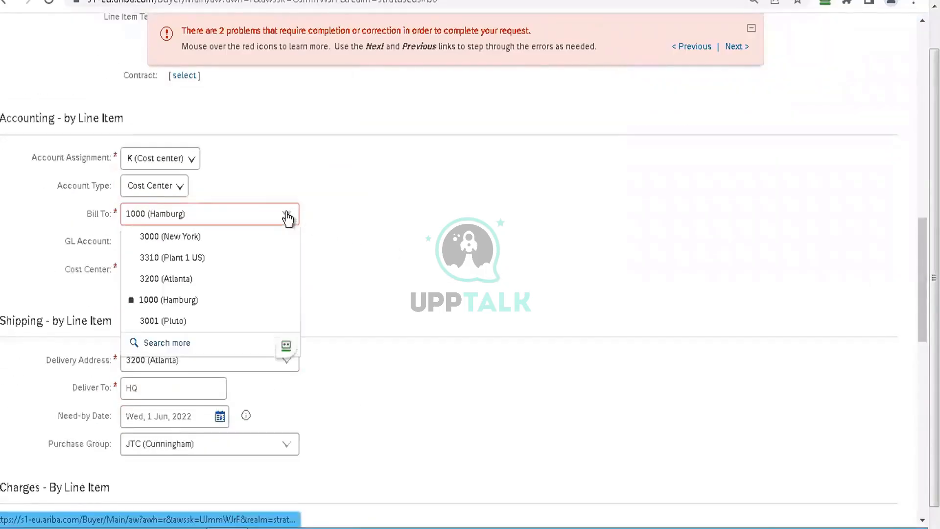
{"action": "left_click", "coordinate": [211, 240]}
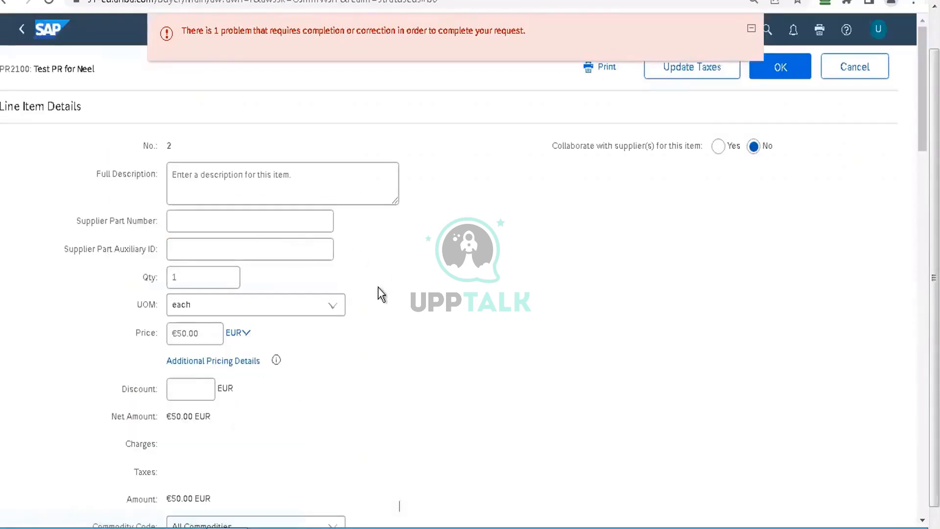
{"action": "left_click_drag", "start_coordinate": [923, 95], "coordinate": [915, 284]}
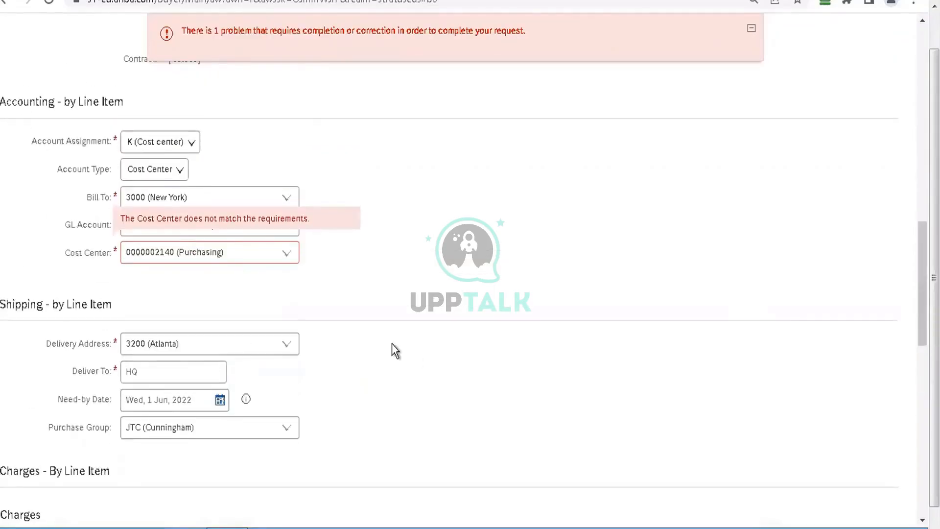
{"action": "left_click", "coordinate": [286, 254]}
{"action": "left_click", "coordinate": [218, 362]}
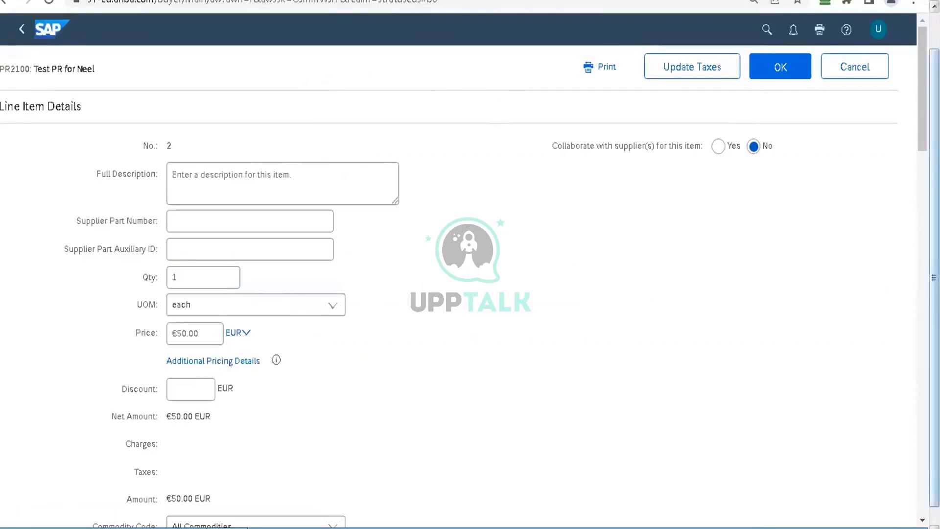
Step: Review the non-catalog line's accounting, shipping, charges, taxes and discount fields
{"action": "scroll", "coordinate": [448, 265], "scroll_direction": "down", "scroll_amount": 10}
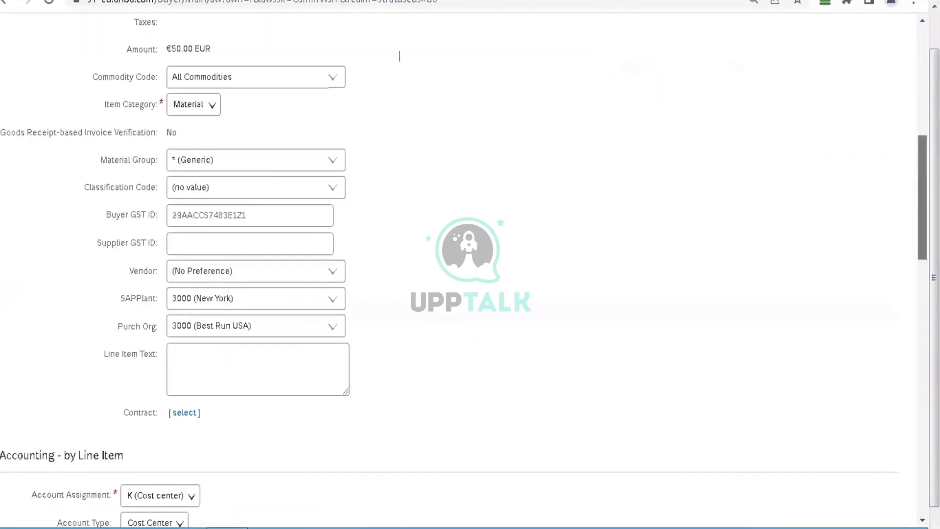
{"action": "scroll", "coordinate": [448, 264], "scroll_direction": "down", "scroll_amount": 10}
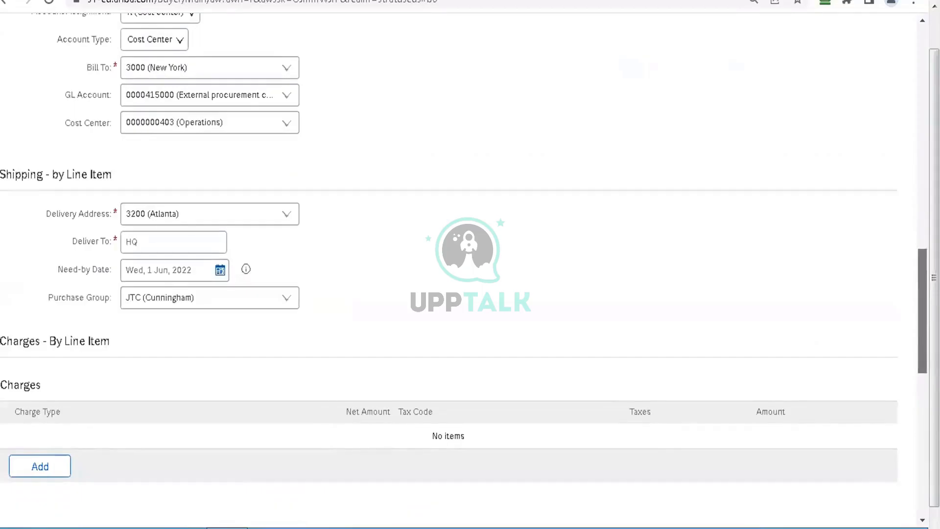
{"action": "scroll", "coordinate": [479, 283], "scroll_direction": "down", "scroll_amount": 5}
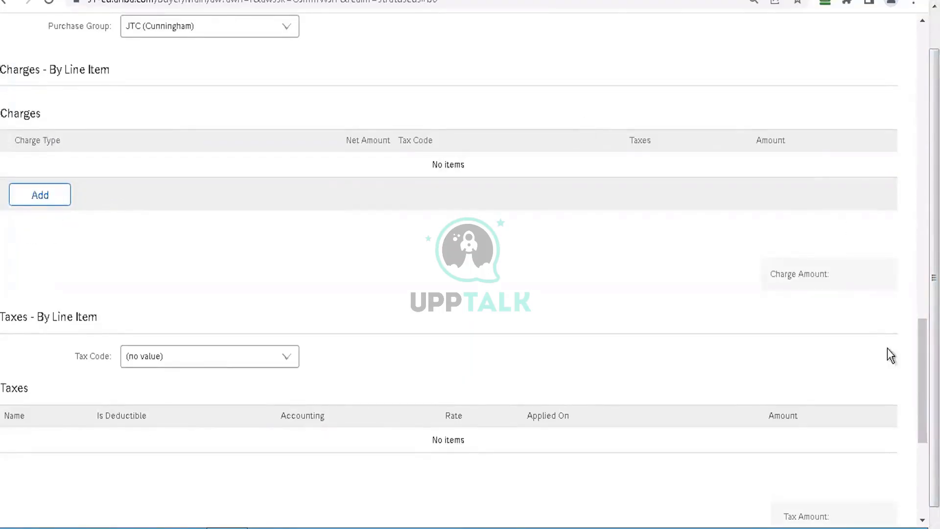
{"action": "left_click_drag", "start_coordinate": [923, 381], "coordinate": [923, 89]}
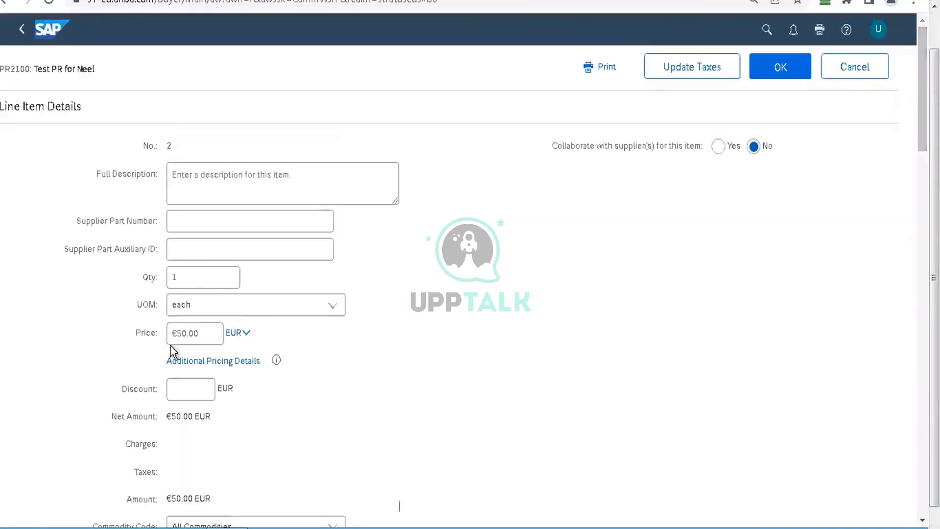
{"action": "left_click", "coordinate": [192, 390]}
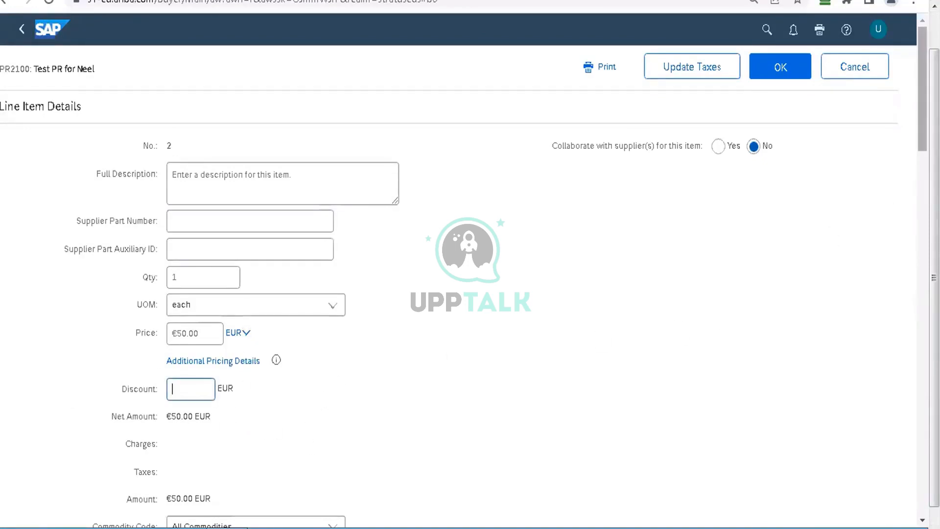
Step: Add a Shipping Charges entry of 5 EUR to the non-catalog line, with taxes not applicable
{"action": "scroll", "coordinate": [773, 269], "scroll_direction": "down", "scroll_amount": 15}
{"action": "scroll", "coordinate": [586, 279], "scroll_direction": "down", "scroll_amount": 8}
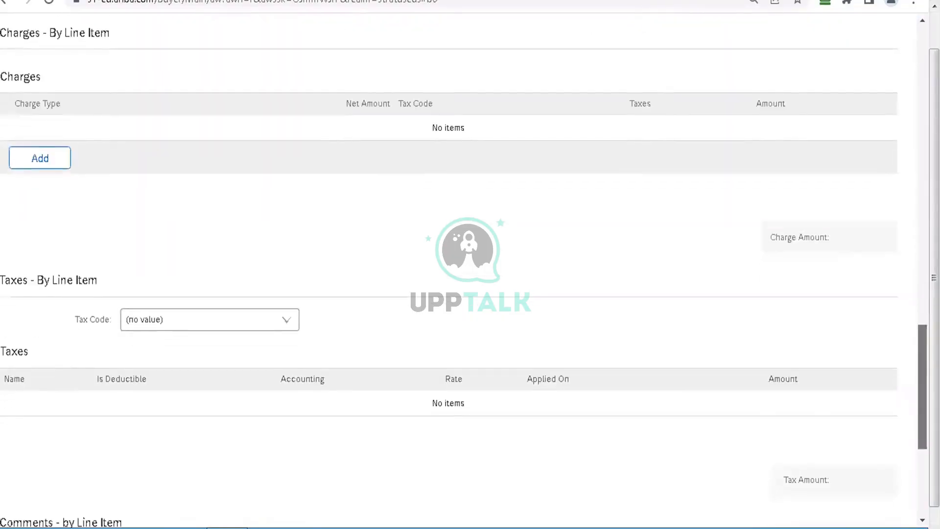
{"action": "left_click", "coordinate": [56, 171]}
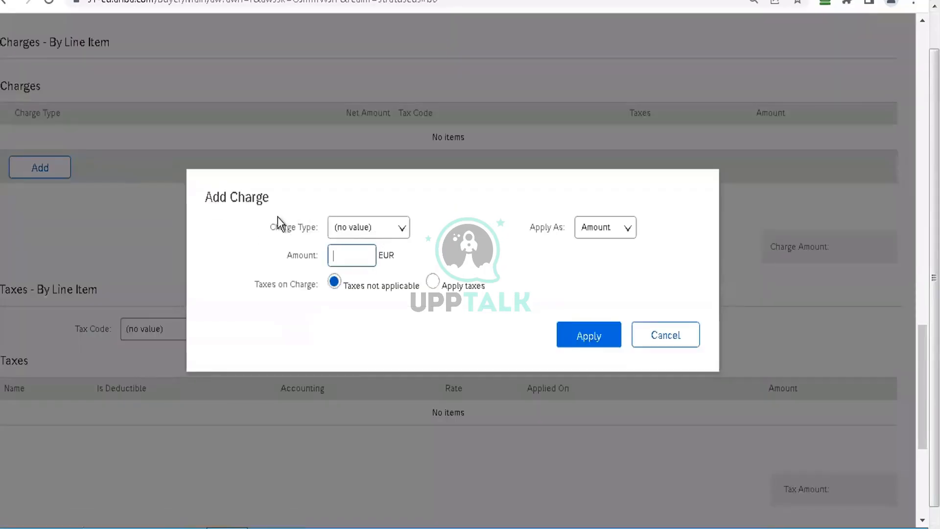
{"action": "left_click", "coordinate": [382, 228]}
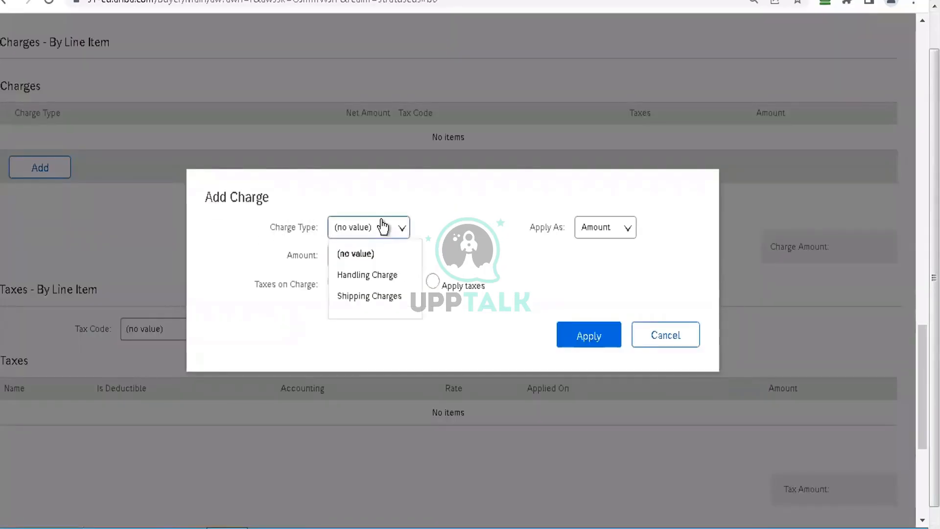
{"action": "left_click", "coordinate": [395, 296]}
{"action": "left_click", "coordinate": [358, 255]}
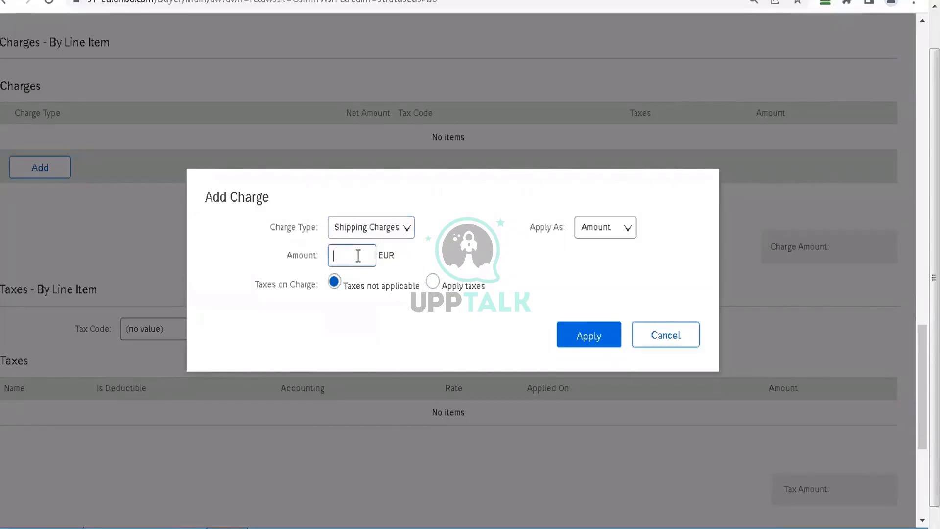
{"action": "type", "text": "5"}
{"action": "left_click", "coordinate": [578, 344]}
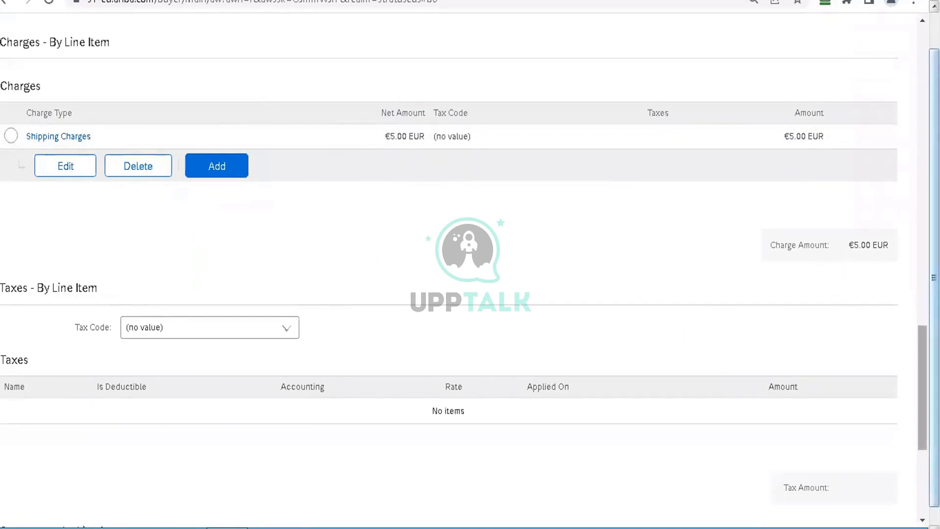
Step: Update the taxes of the non-catalog line and accept its line item details
{"action": "left_click_drag", "start_coordinate": [922, 355], "coordinate": [920, 443]}
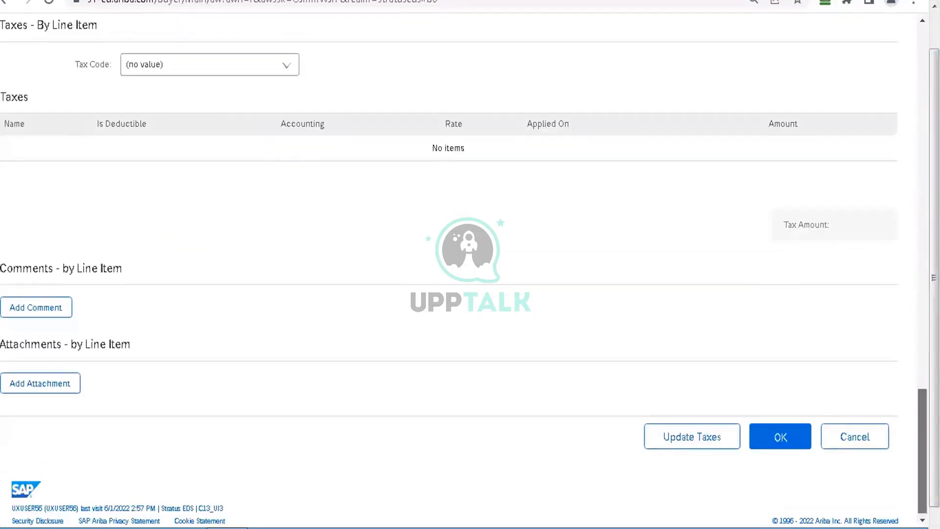
{"action": "left_click", "coordinate": [734, 436]}
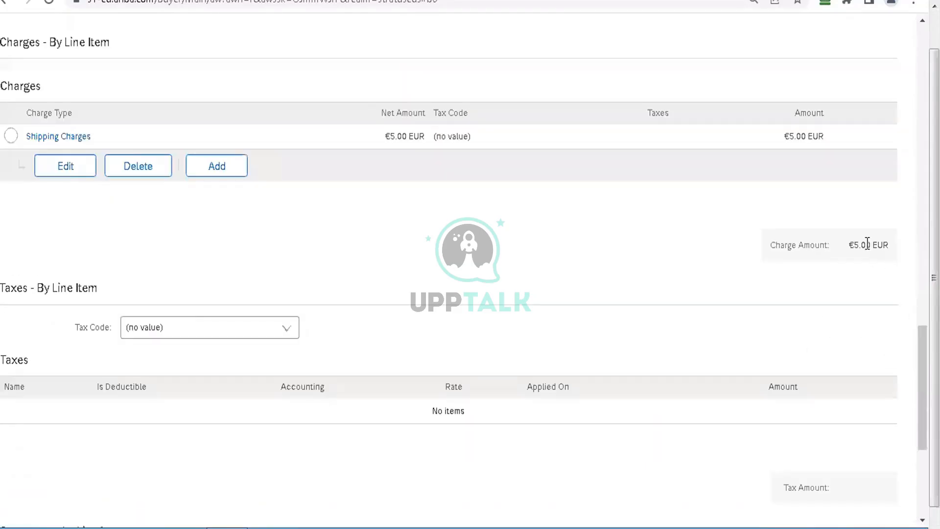
{"action": "left_click_drag", "start_coordinate": [923, 387], "coordinate": [922, 89]}
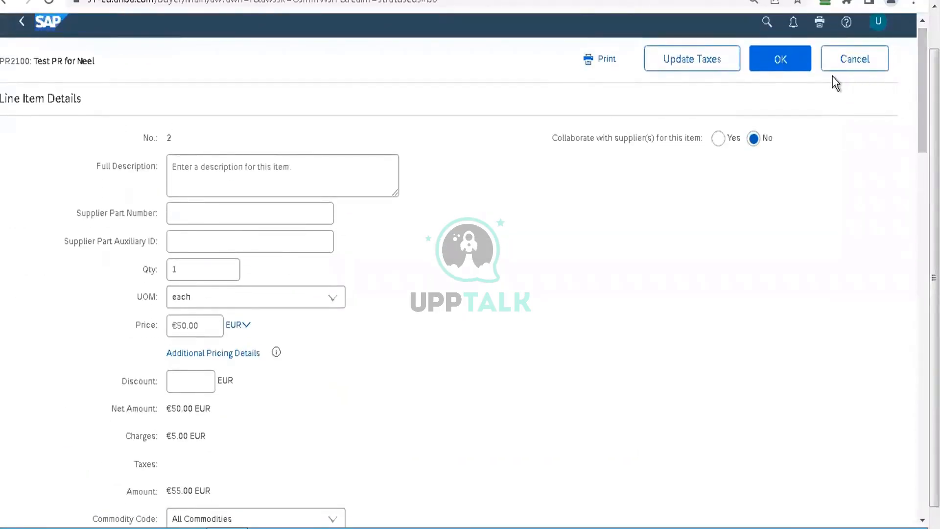
{"action": "left_click", "coordinate": [795, 67]}
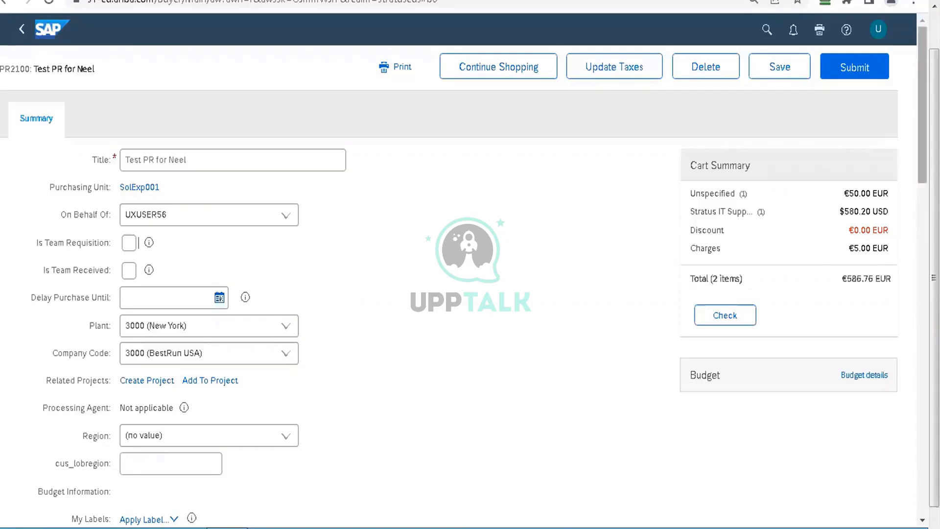
Step: Set the non-catalog line's Vendor to stratusit (Stratus IT Supplier) and accept its line item details
{"action": "left_click_drag", "start_coordinate": [922, 121], "coordinate": [908, 382]}
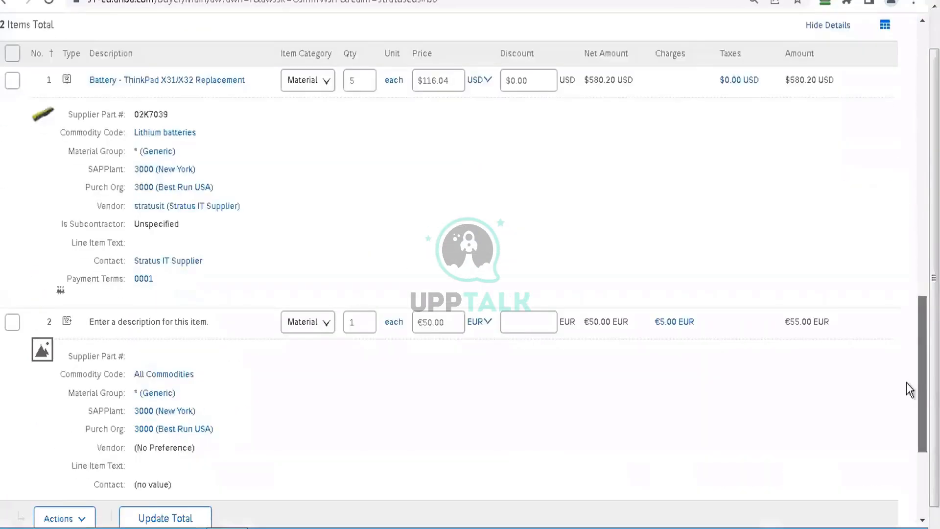
{"action": "left_click", "coordinate": [13, 323]}
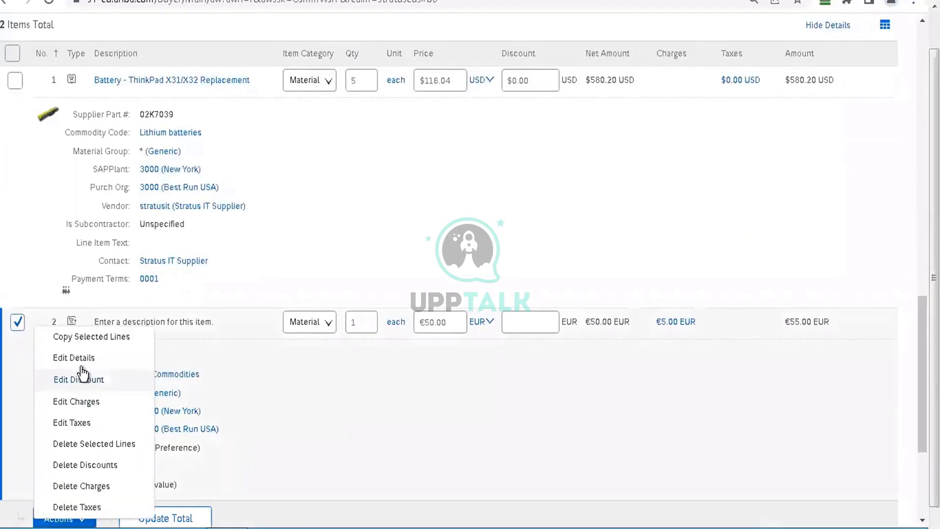
{"action": "left_click", "coordinate": [61, 357]}
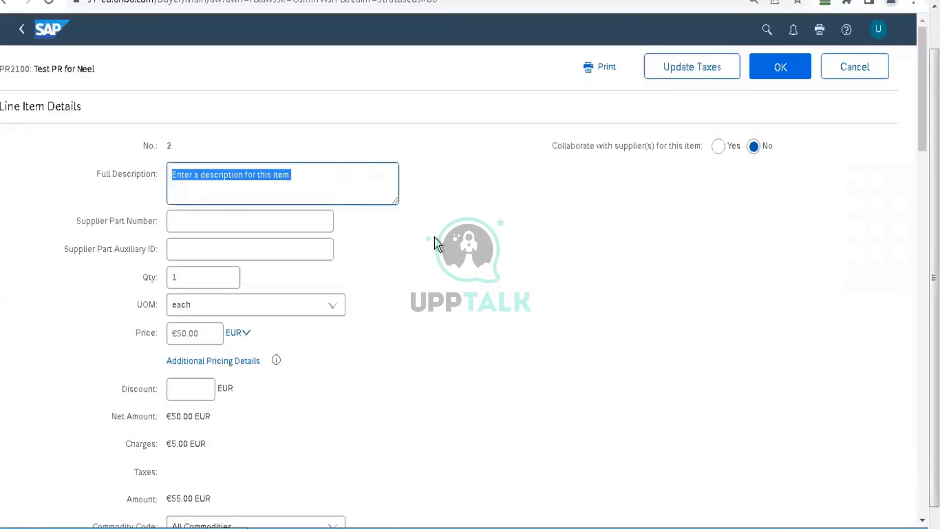
{"action": "left_click", "coordinate": [495, 281]}
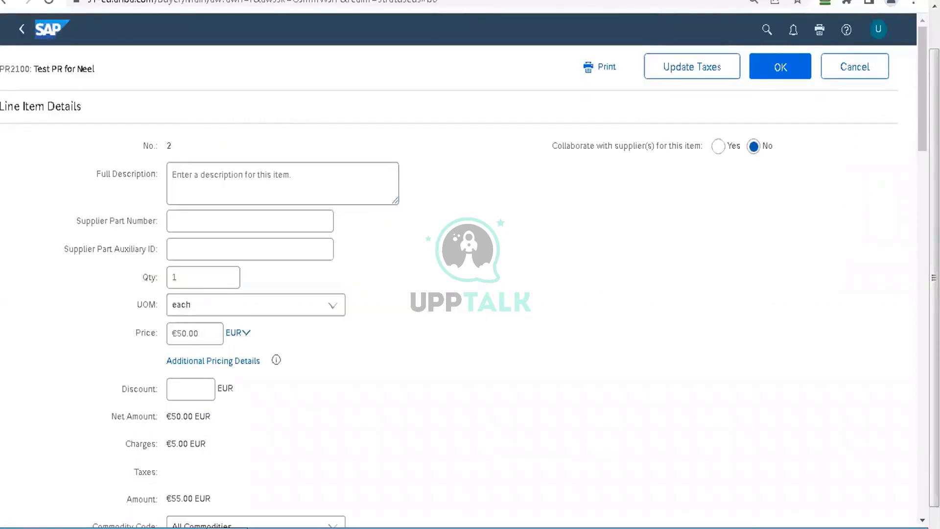
{"action": "left_click_drag", "start_coordinate": [923, 89], "coordinate": [916, 189]}
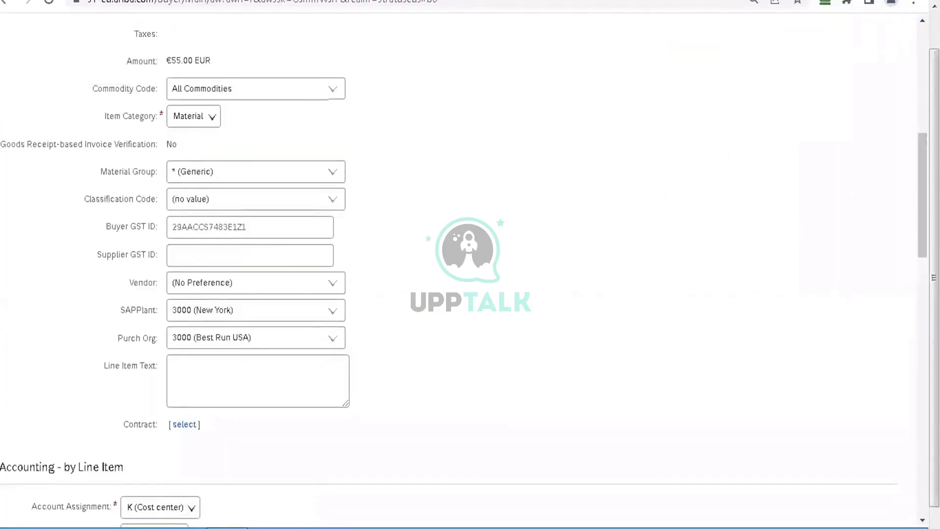
{"action": "mouse_move", "coordinate": [915, 225]}
{"action": "left_mouse_down"}
{"action": "mouse_move", "coordinate": [915, 127]}
{"action": "mouse_move", "coordinate": [916, 234]}
{"action": "left_mouse_up"}
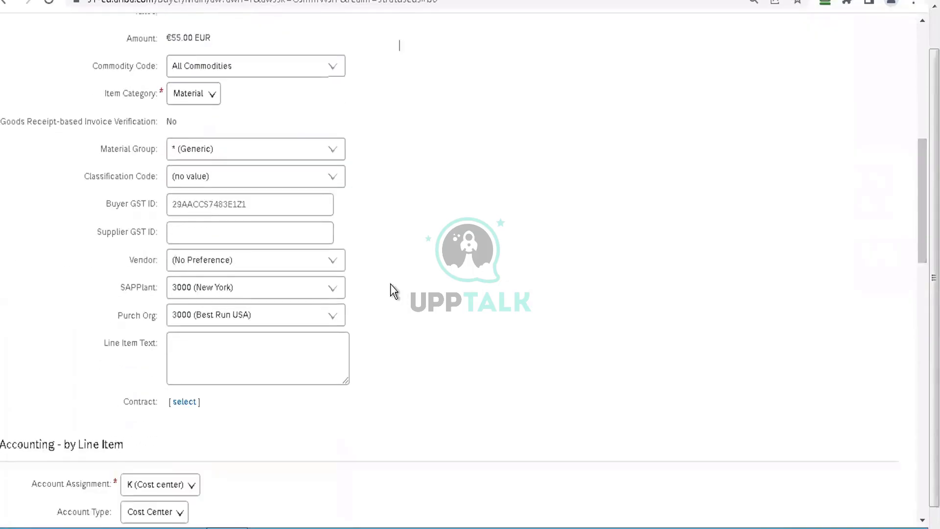
{"action": "left_click", "coordinate": [331, 261]}
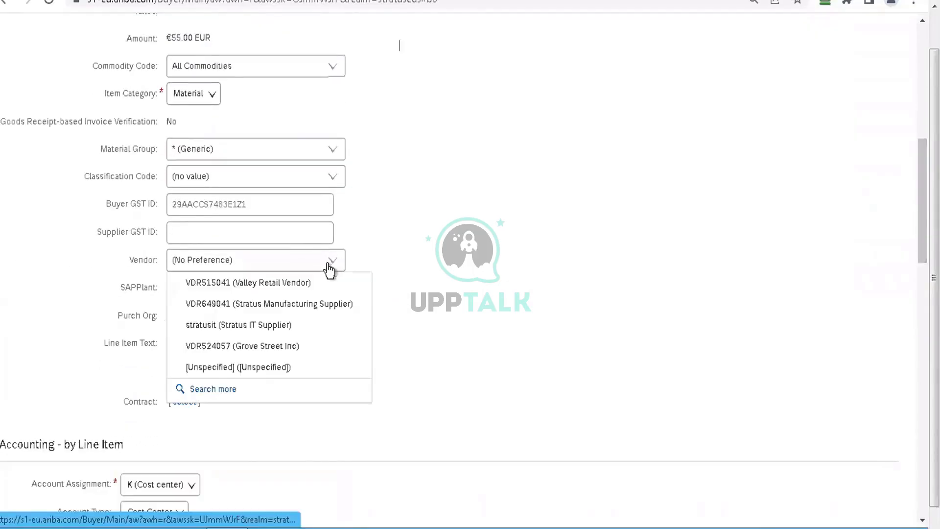
{"action": "left_click", "coordinate": [251, 327]}
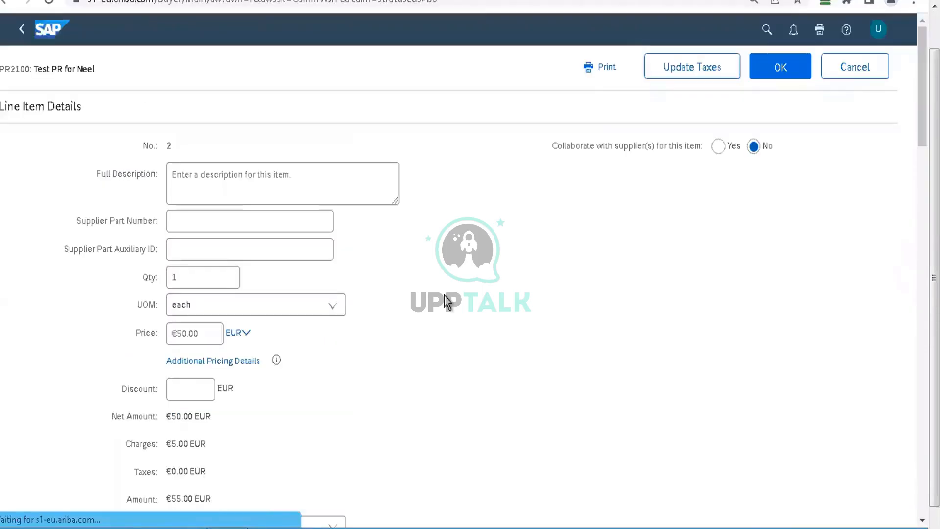
{"action": "left_click", "coordinate": [781, 69]}
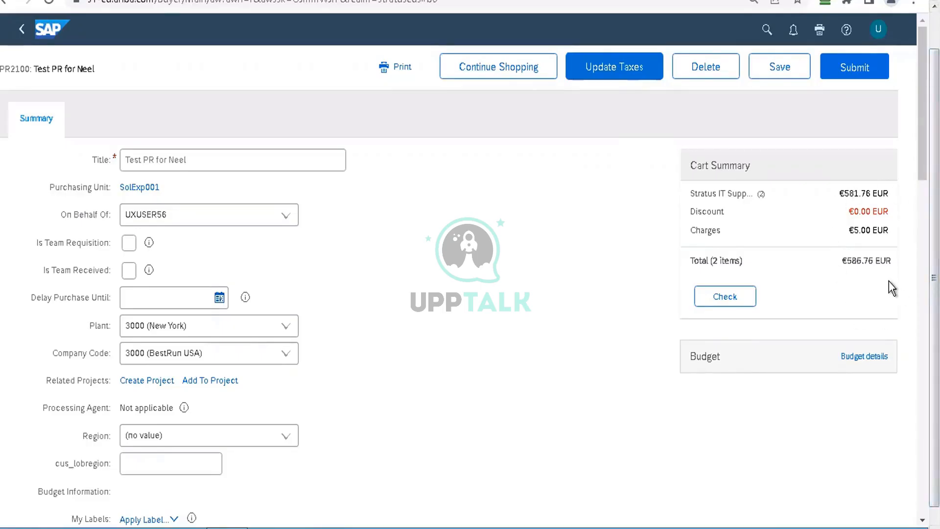
Step: Update the taxes of the whole requisition and run its cart check
{"action": "left_click", "coordinate": [622, 75]}
{"action": "left_click", "coordinate": [733, 299]}
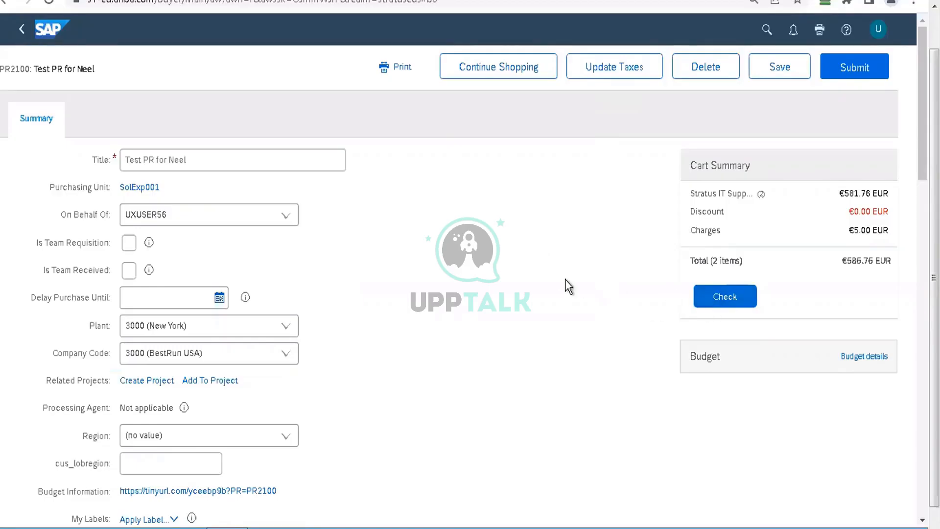
Step: Display the requisition's approval flow and review its approver chain
{"action": "left_click_drag", "start_coordinate": [923, 113], "coordinate": [923, 305]}
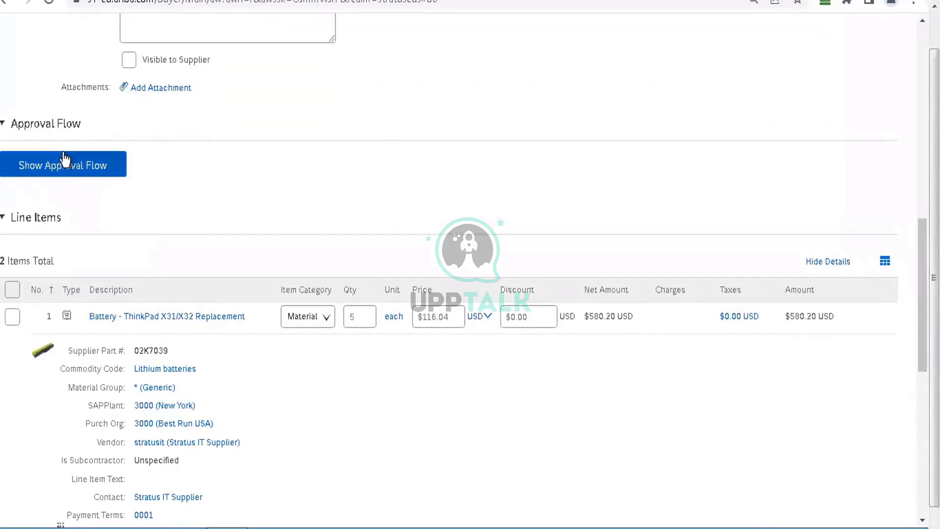
{"action": "left_click", "coordinate": [66, 173]}
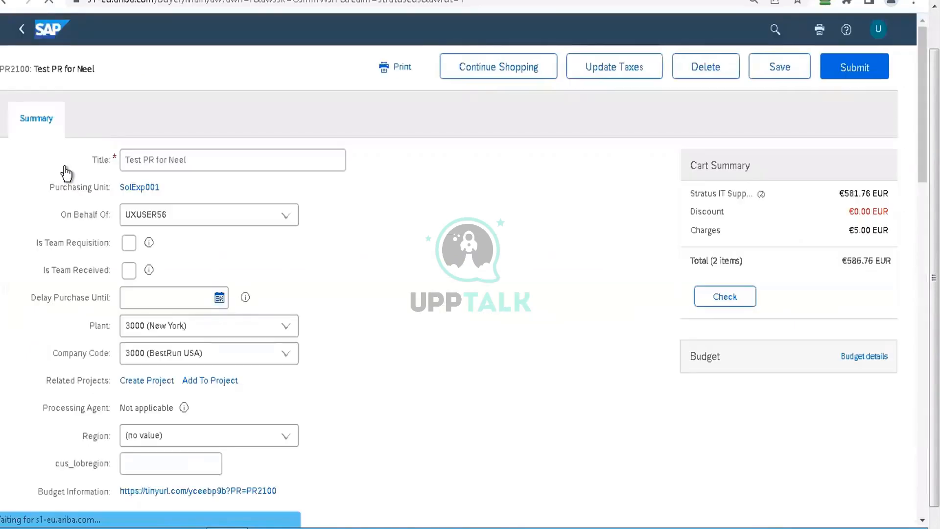
{"action": "scroll", "coordinate": [67, 174], "scroll_direction": "down", "scroll_amount": 6}
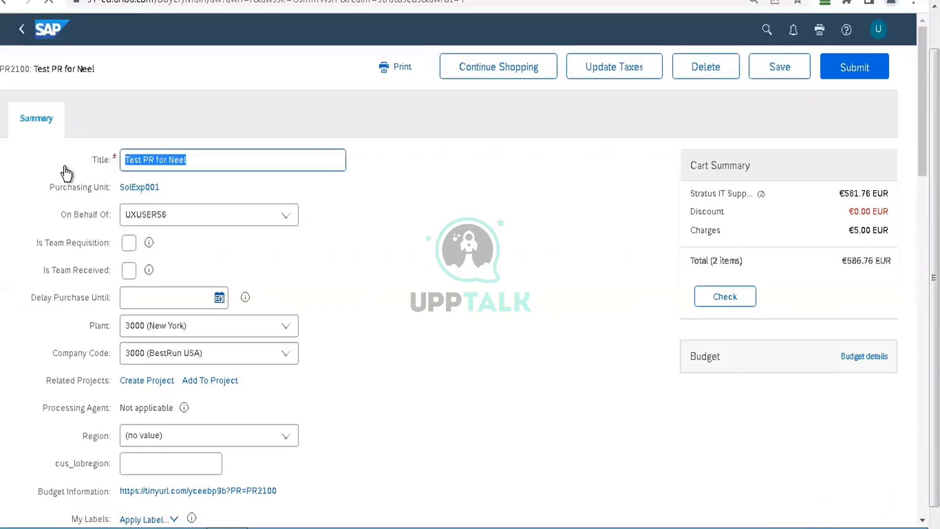
{"action": "scroll", "coordinate": [66, 174], "scroll_direction": "down", "scroll_amount": 8}
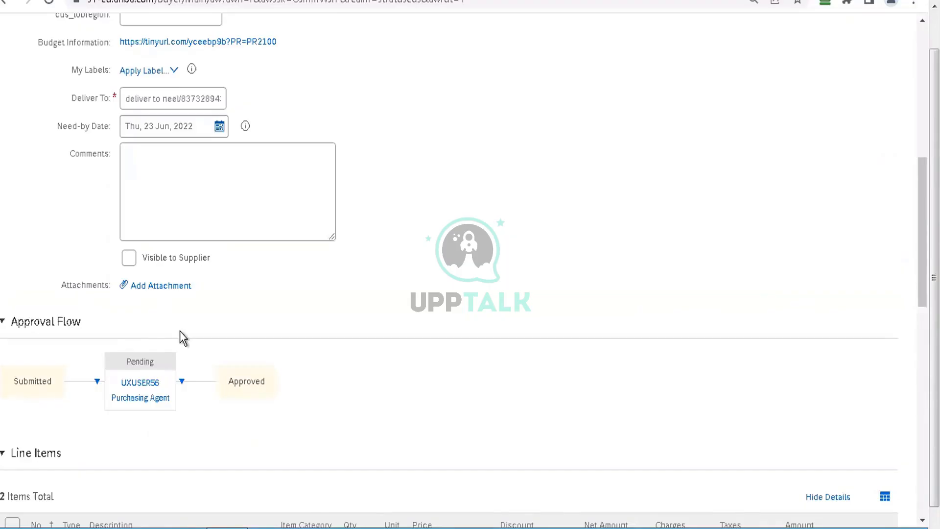
Step: Clear the requisition's Deliver To field and update the taxes to test how the missing required value is validated
{"action": "left_click", "coordinate": [172, 101]}
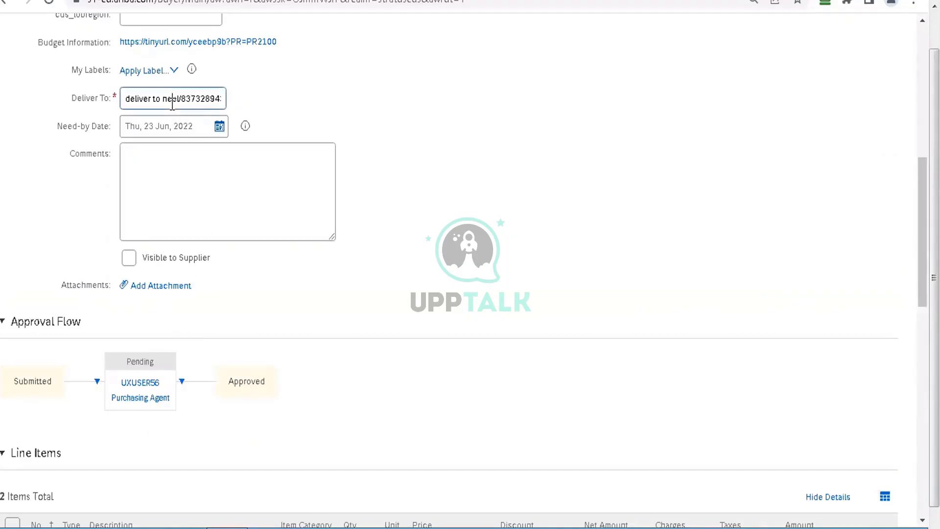
{"action": "key", "text": "ctrl+a"}
{"action": "key", "text": "BackSpace"}
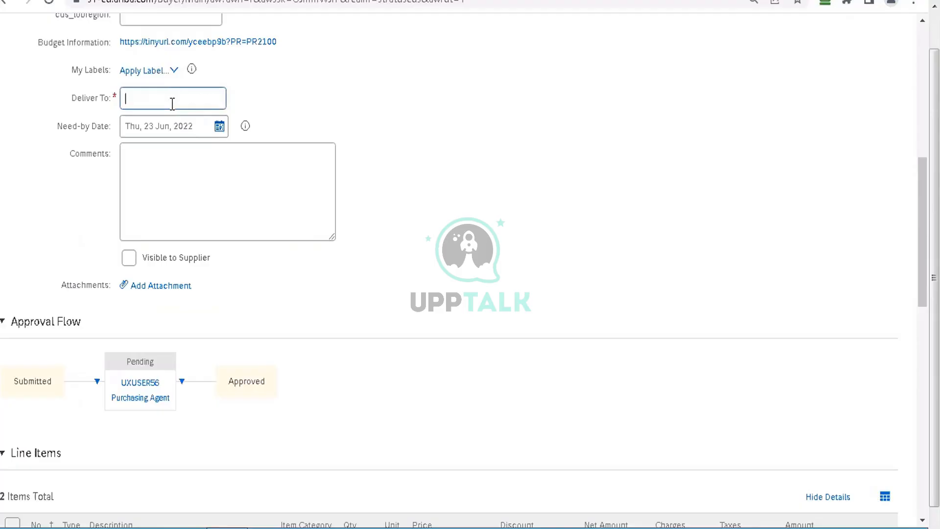
{"action": "left_click", "coordinate": [434, 123]}
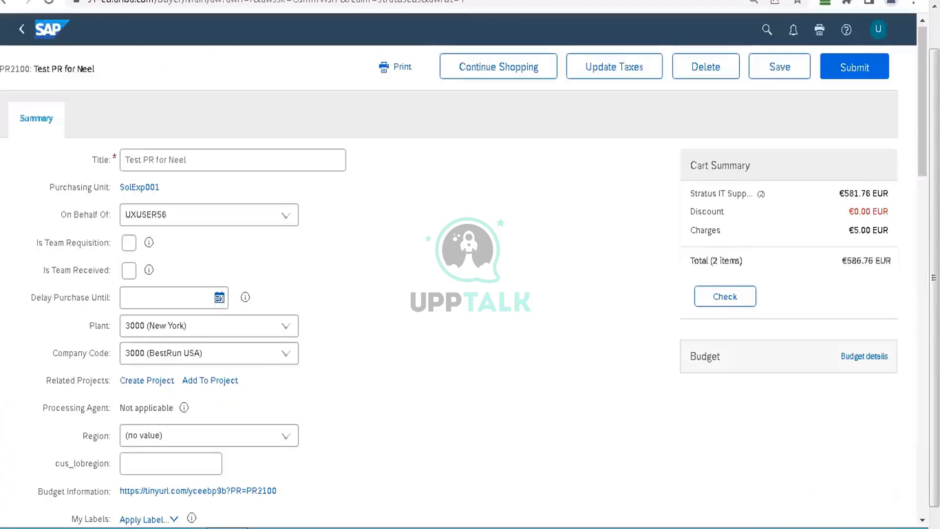
{"action": "left_click", "coordinate": [922, 63]}
{"action": "left_click", "coordinate": [637, 73]}
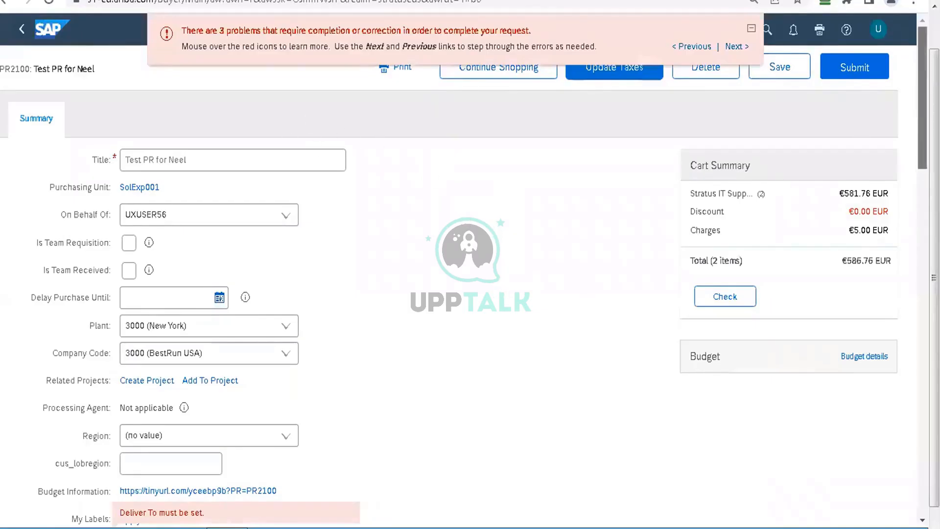
Step: Set the requisition's Deliver To to hq and update the taxes again
{"action": "left_click_drag", "start_coordinate": [916, 90], "coordinate": [916, 215]}
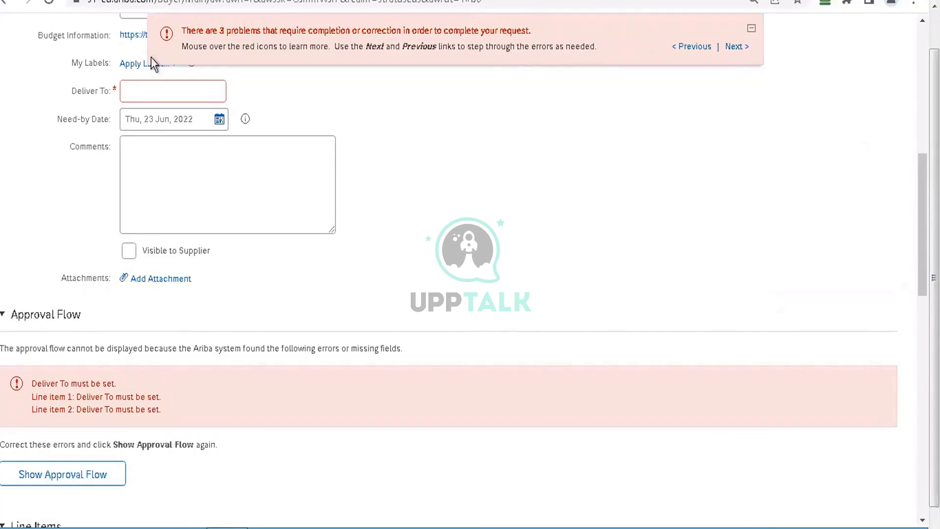
{"action": "left_click", "coordinate": [152, 90]}
{"action": "type", "text": "hq"}
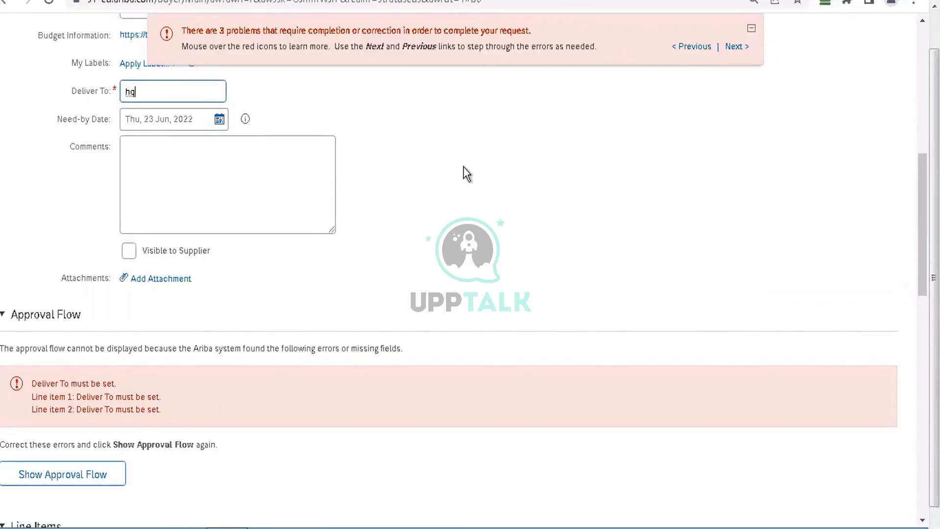
{"action": "scroll", "coordinate": [463, 166], "scroll_direction": "up", "scroll_amount": 9}
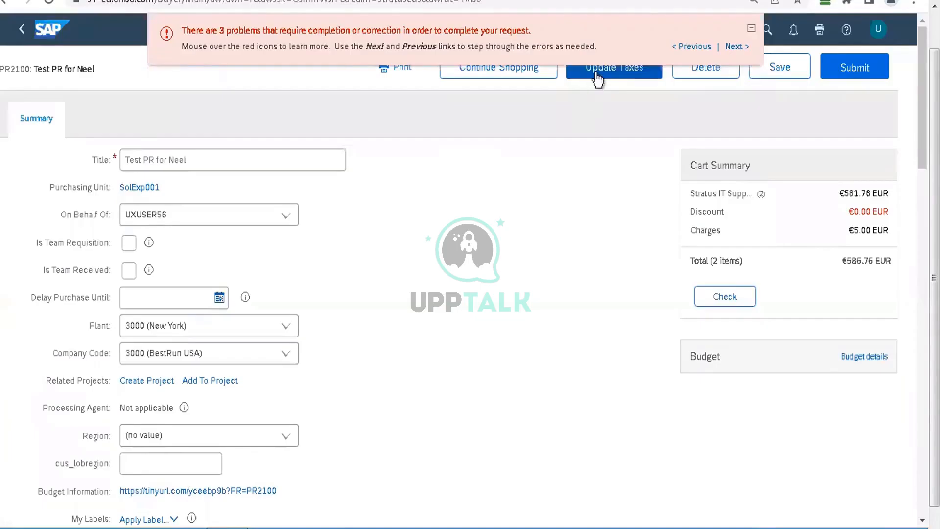
{"action": "left_click", "coordinate": [614, 68]}
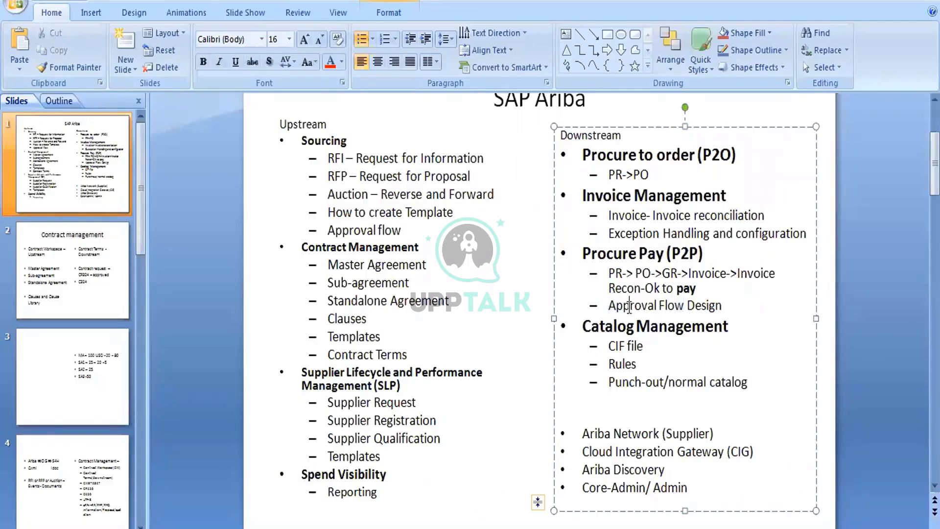
{"action": "double_click", "coordinate": [628, 306]}
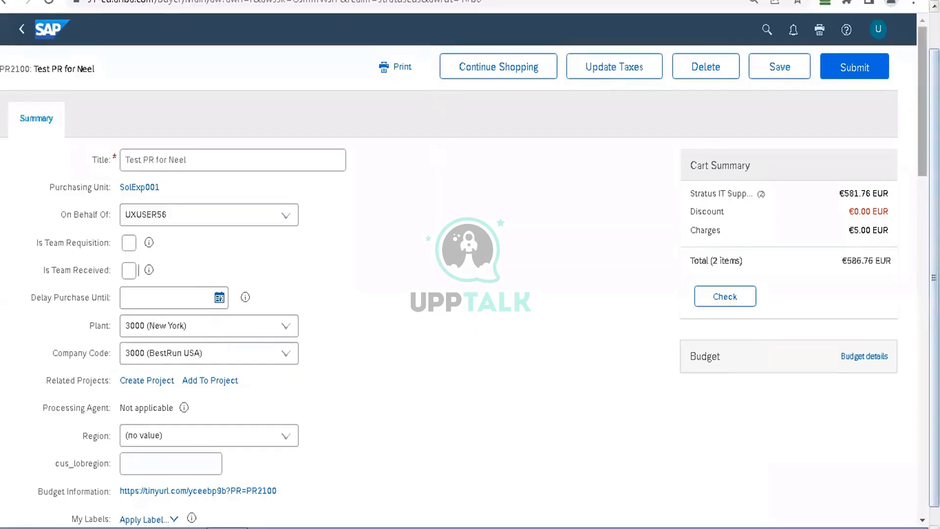
Step: Review the regenerated approval flow and submit the purchase requisition
{"action": "scroll", "coordinate": [139, 270], "scroll_direction": "down", "scroll_amount": 9}
{"action": "scroll", "coordinate": [449, 270], "scroll_direction": "down", "scroll_amount": 4}
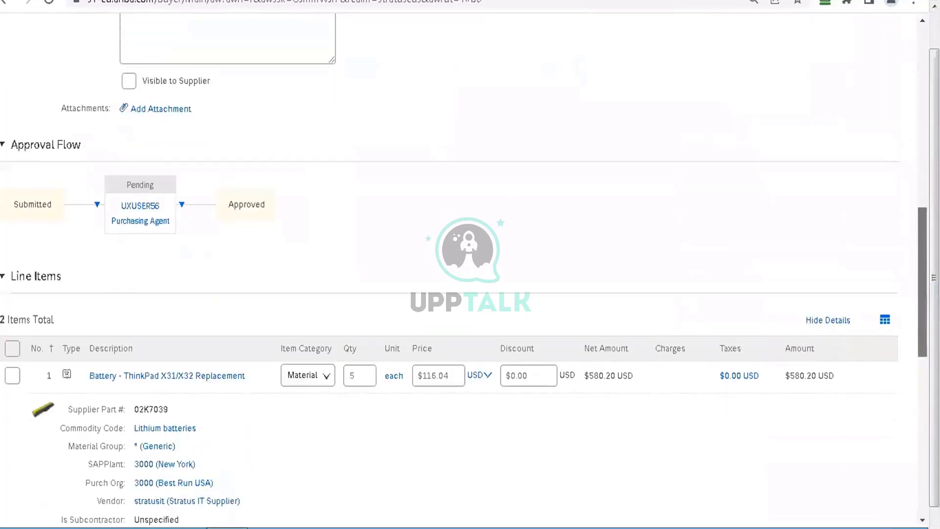
{"action": "scroll", "coordinate": [448, 269], "scroll_direction": "up", "scroll_amount": 13}
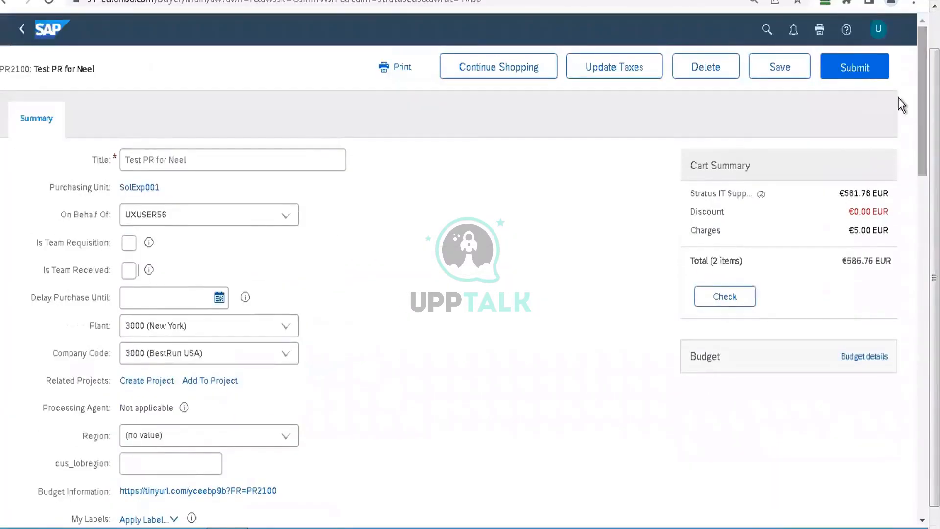
{"action": "left_click", "coordinate": [854, 76]}
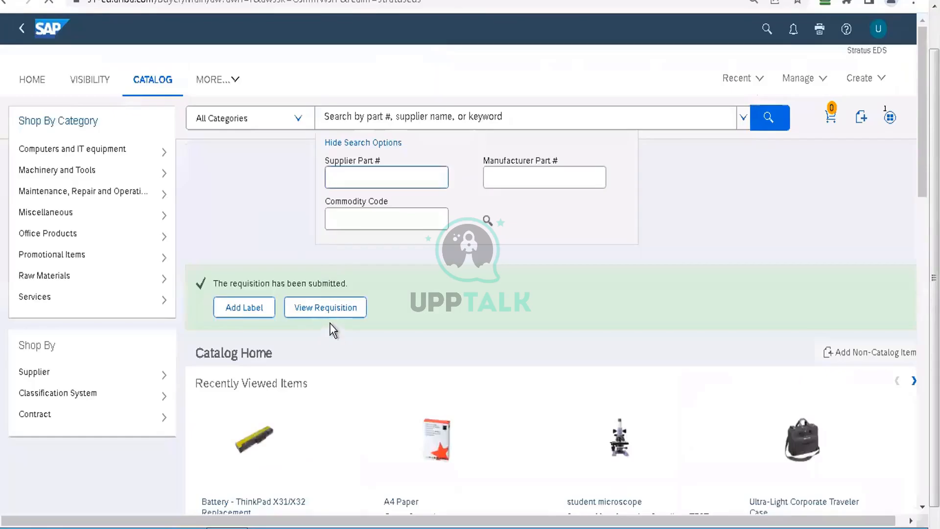
Step: Open the submitted requisition, examine its history entries and return to its summary details
{"action": "left_click", "coordinate": [328, 315]}
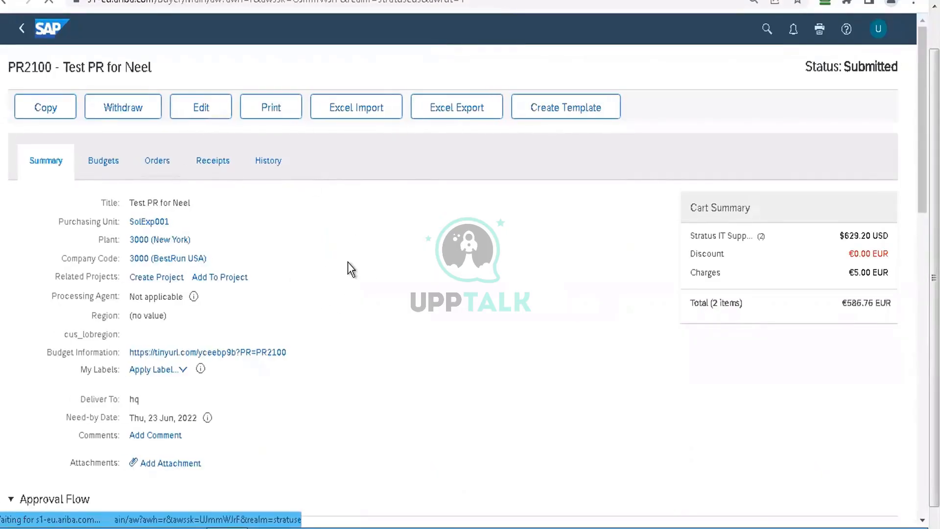
{"action": "left_click", "coordinate": [269, 164]}
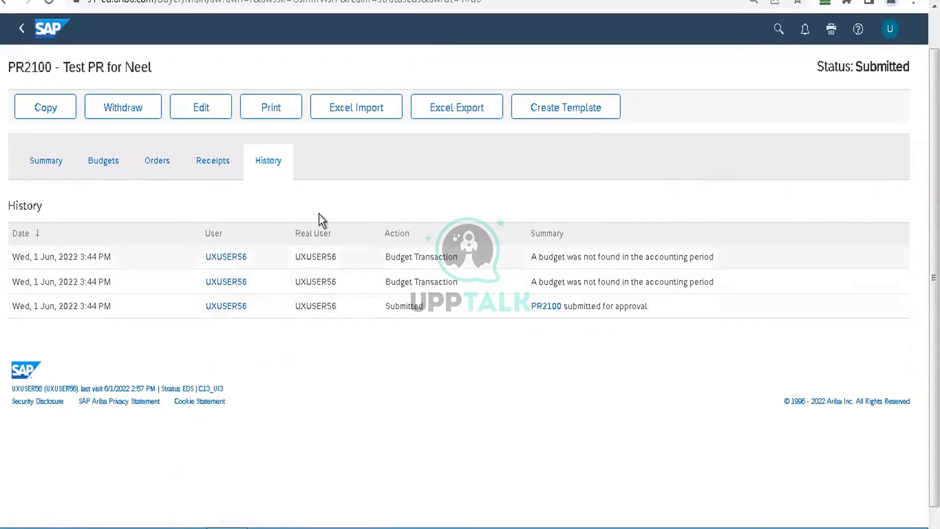
{"action": "left_click", "coordinate": [46, 172]}
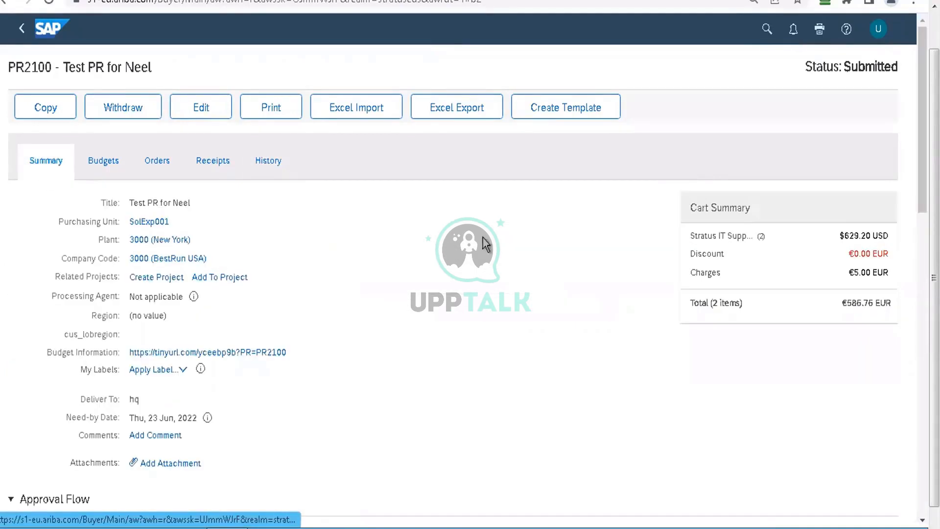
{"action": "scroll", "coordinate": [465, 270], "scroll_direction": "down", "scroll_amount": 8}
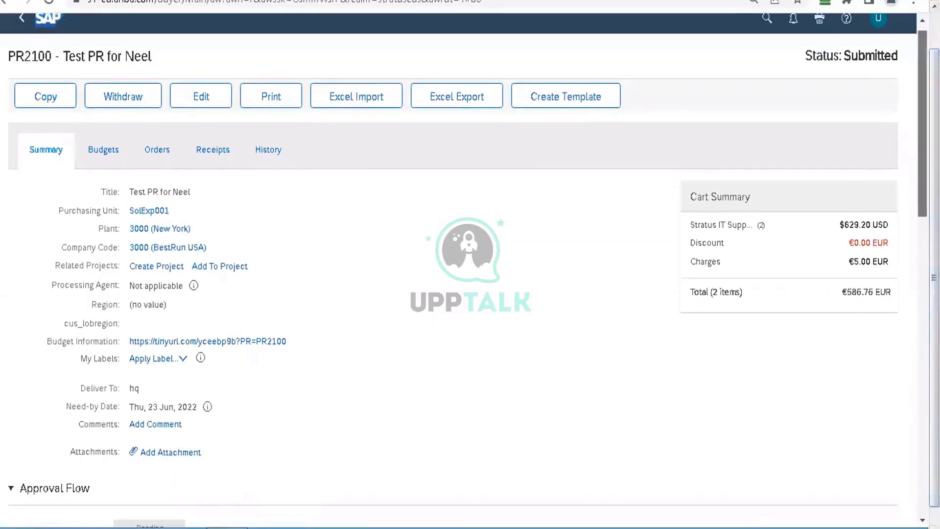
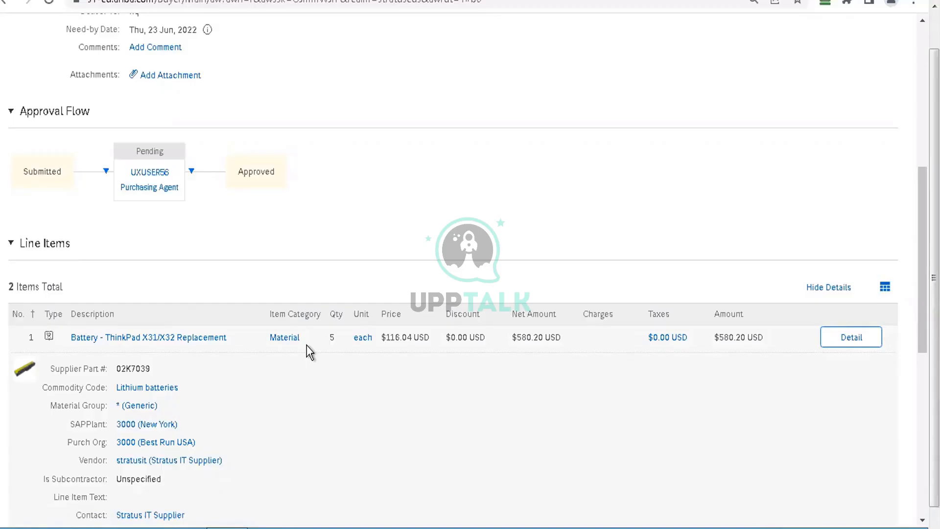
Step: Leave the submitted requisition, return to the home dashboard and open Ariba Administrator
{"action": "scroll", "coordinate": [307, 346], "scroll_direction": "up", "scroll_amount": 8}
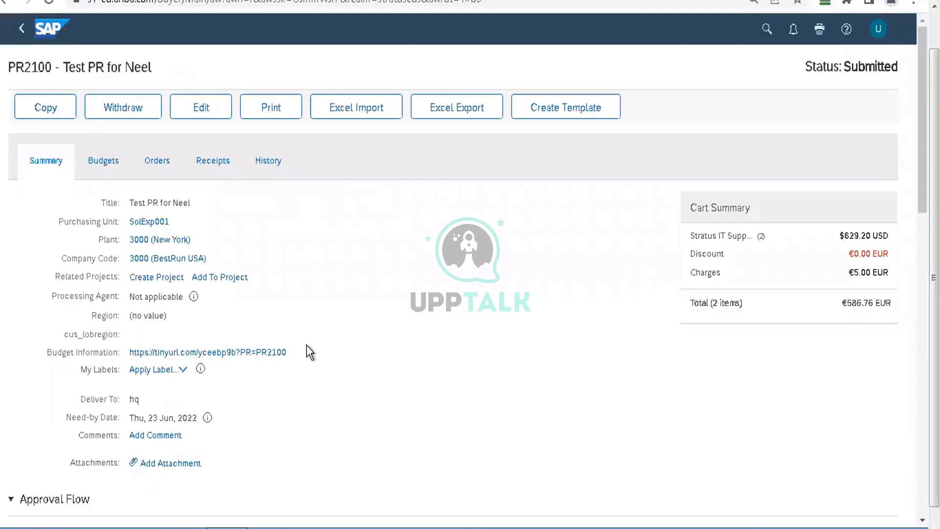
{"action": "left_click", "coordinate": [59, 38]}
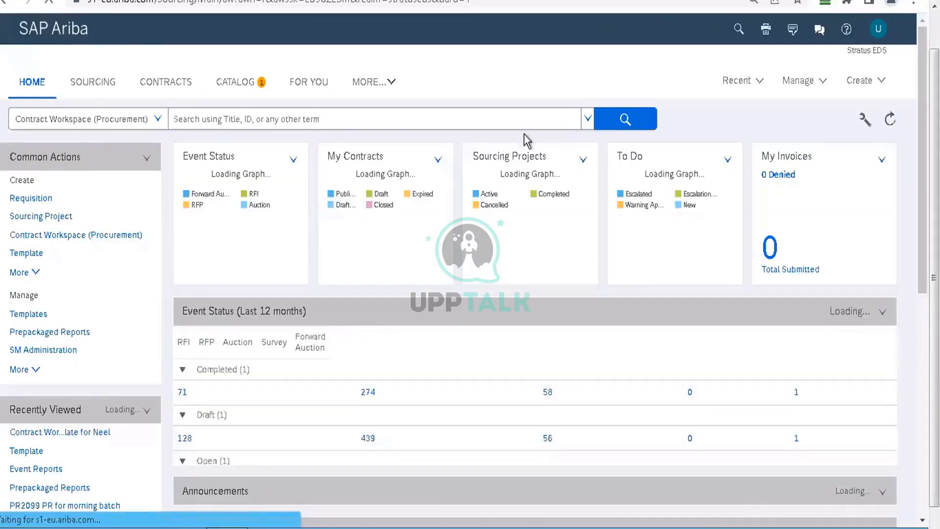
{"action": "left_click", "coordinate": [798, 83]}
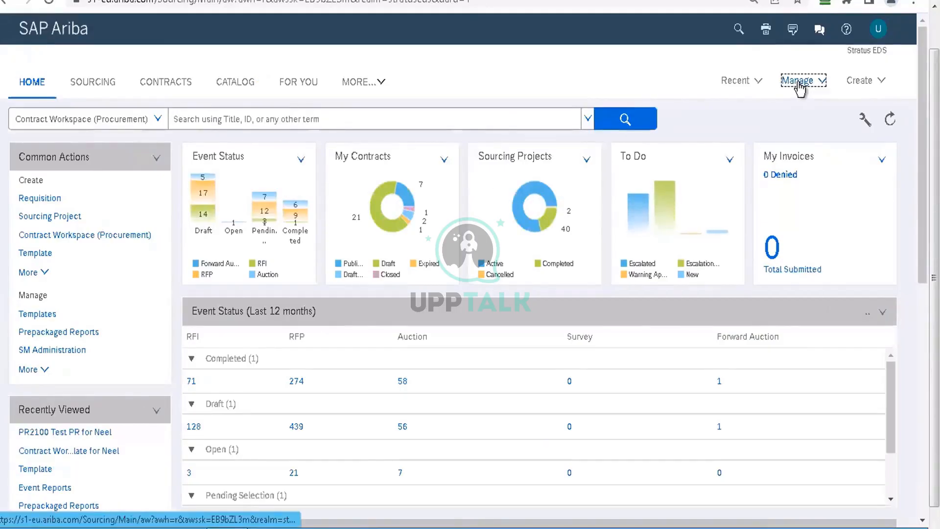
{"action": "left_click", "coordinate": [675, 206]}
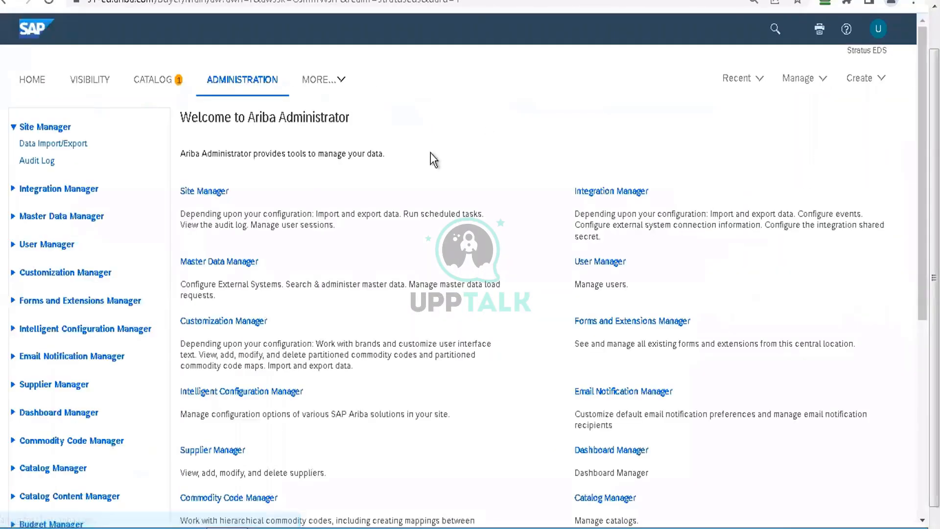
Step: Search User Manager's Other User Info records for user IDs containing 56
{"action": "left_click", "coordinate": [63, 251]}
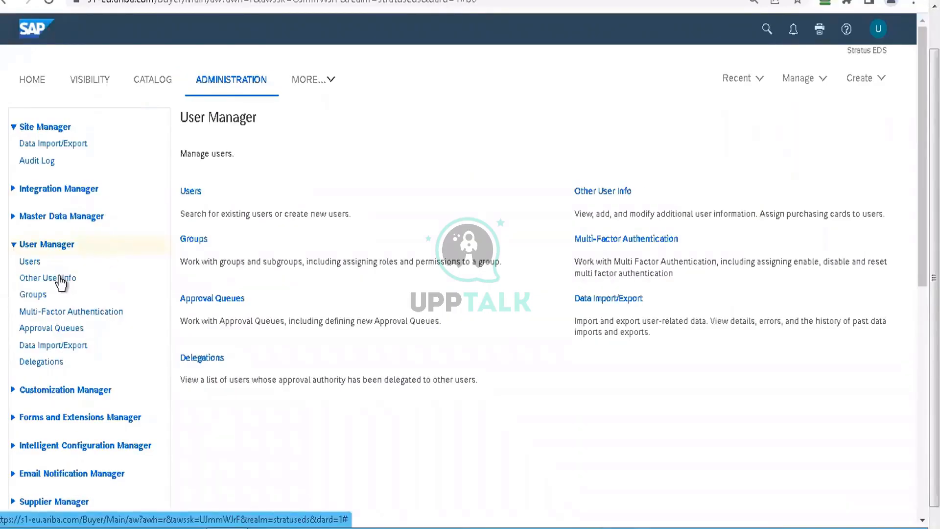
{"action": "left_click", "coordinate": [59, 279]}
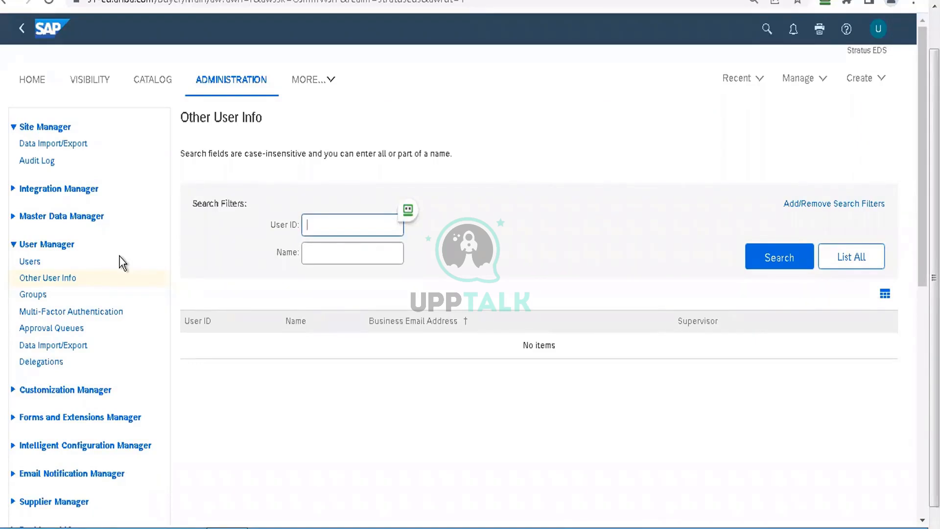
{"action": "type", "text": "56"}
{"action": "key", "text": "Return"}
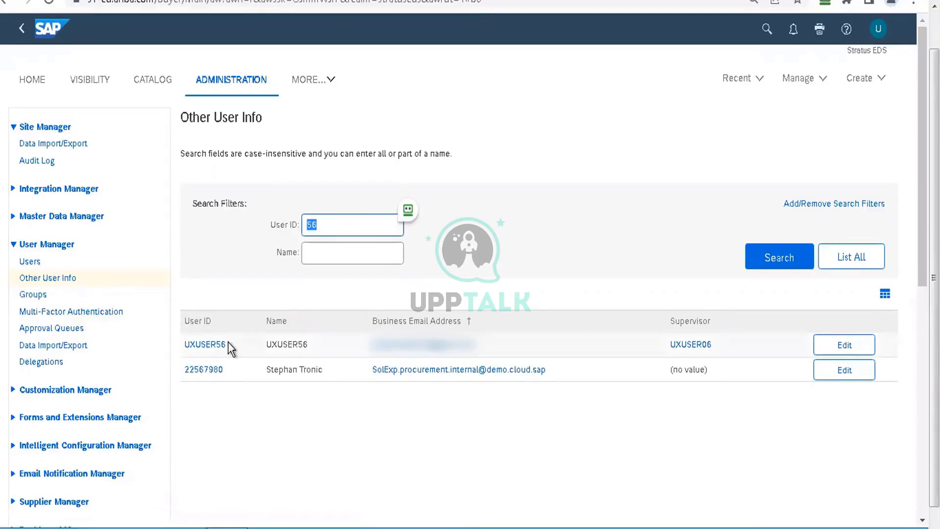
{"action": "left_click_drag", "start_coordinate": [228, 344], "coordinate": [183, 340]}
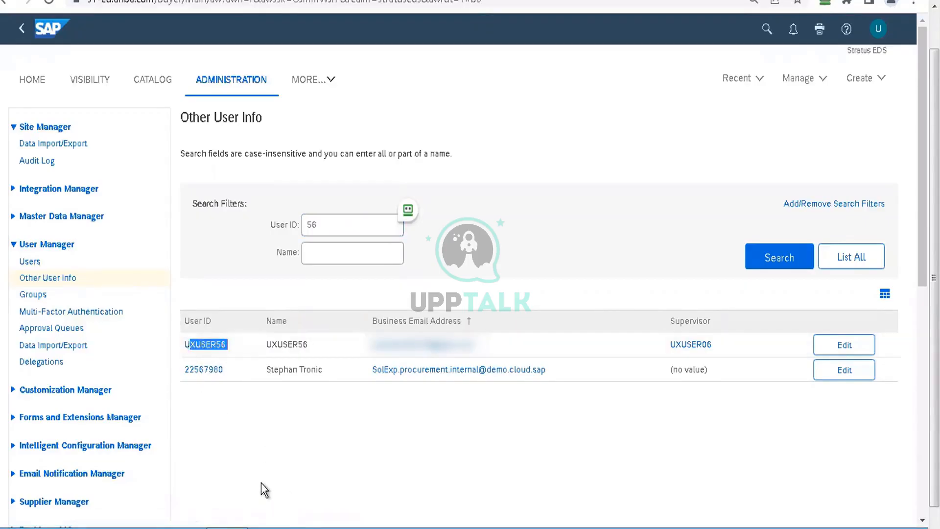
{"action": "left_click", "coordinate": [202, 375]}
Step: Search the enterprise users for user ID 56 and open the details of UXUSER56
{"action": "left_click", "coordinate": [29, 262]}
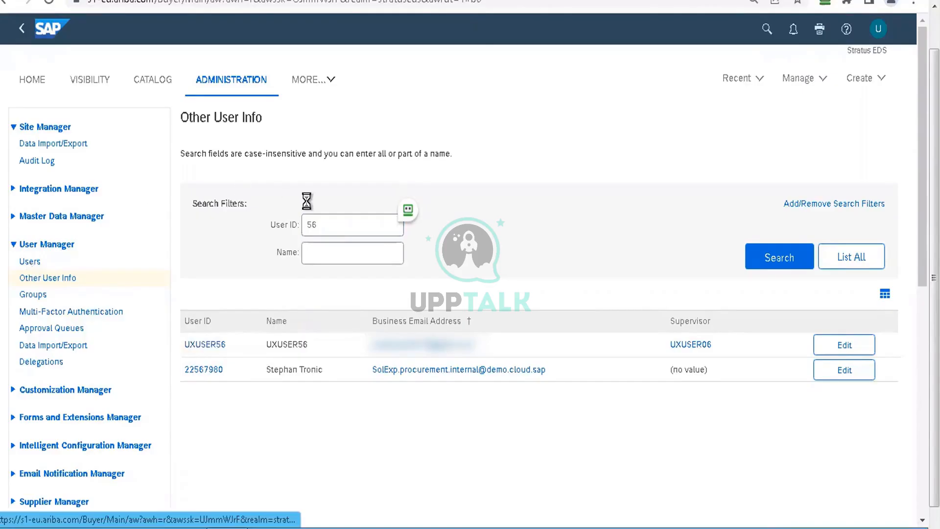
{"action": "left_click", "coordinate": [322, 252]}
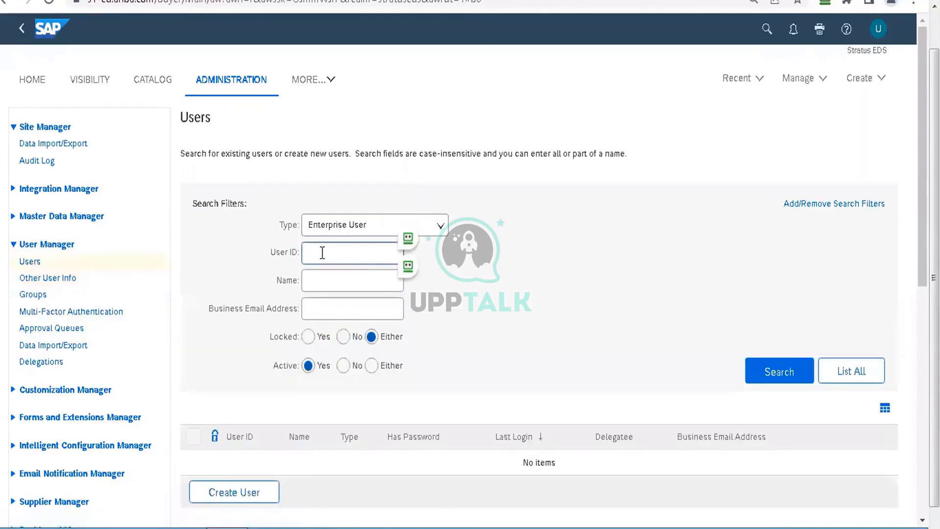
{"action": "type", "text": "56"}
{"action": "key", "text": "Return"}
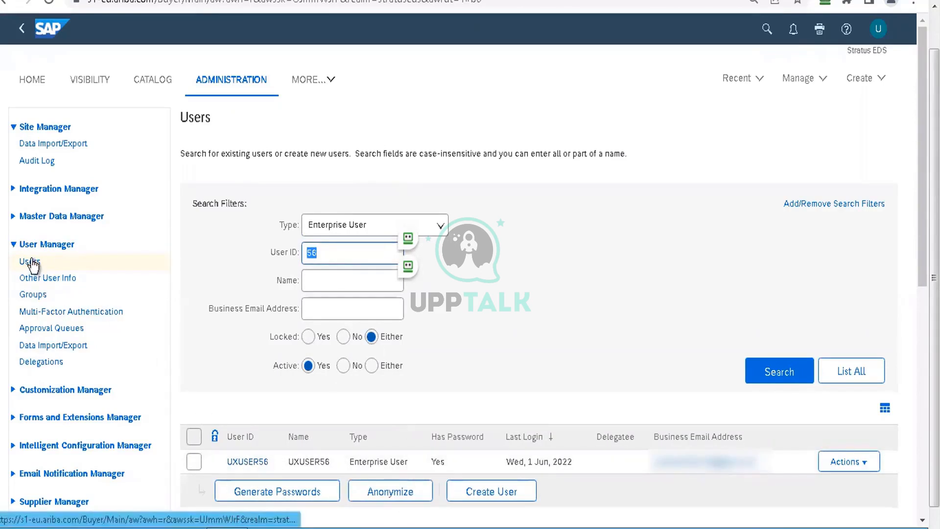
{"action": "left_click", "coordinate": [253, 466]}
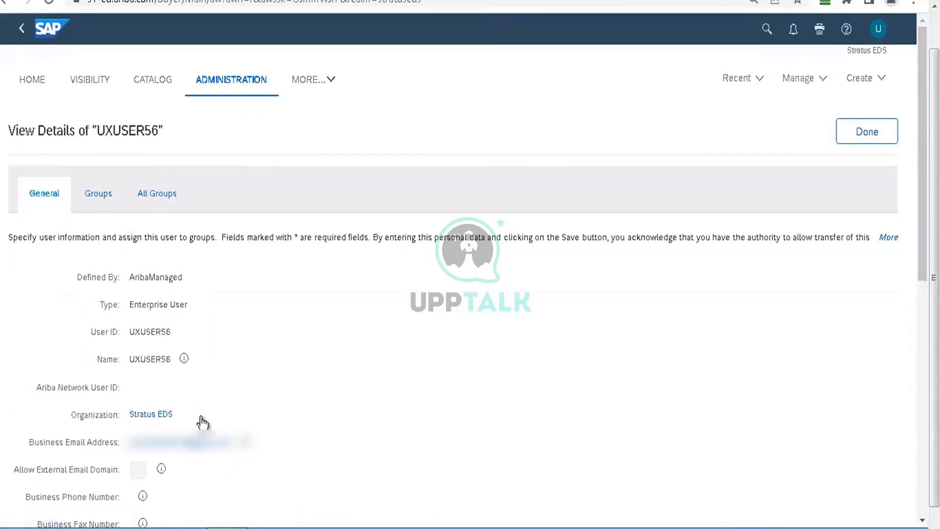
Step: Examine the groups directly assigned to UXUSER56, going down the list to the Procurement Agent group
{"action": "left_click", "coordinate": [100, 195]}
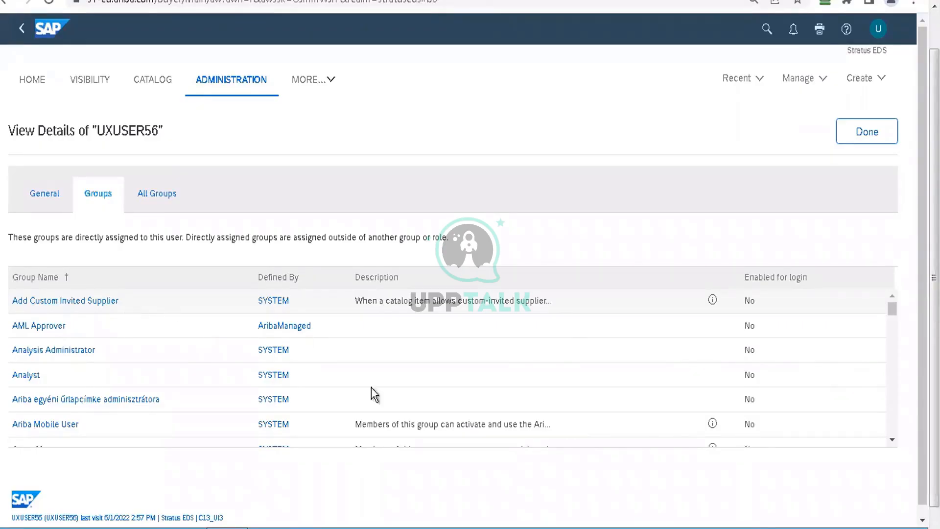
{"action": "left_click", "coordinate": [892, 440]}
{"action": "left_click", "coordinate": [892, 440]}
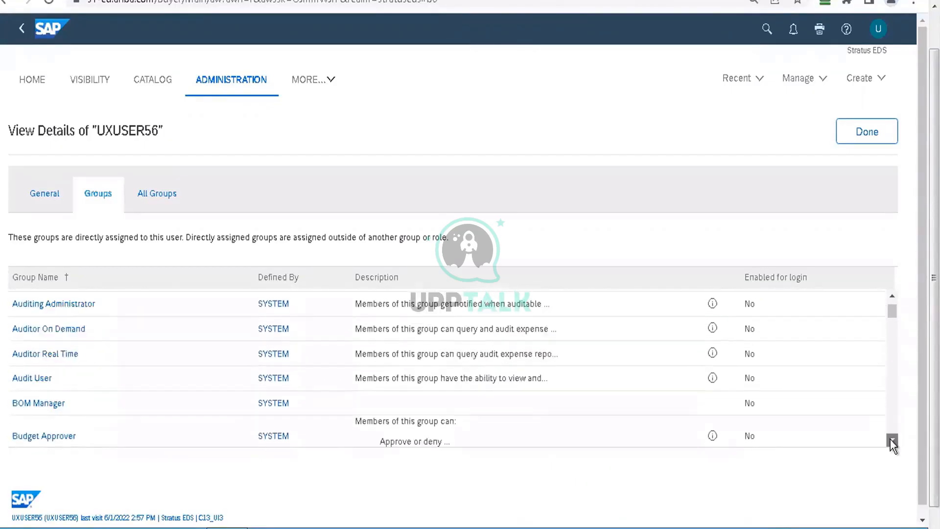
{"action": "left_click", "coordinate": [893, 439]}
{"action": "left_click", "coordinate": [892, 439]}
{"action": "left_click", "coordinate": [892, 439]}
{"action": "left_click", "coordinate": [893, 439]}
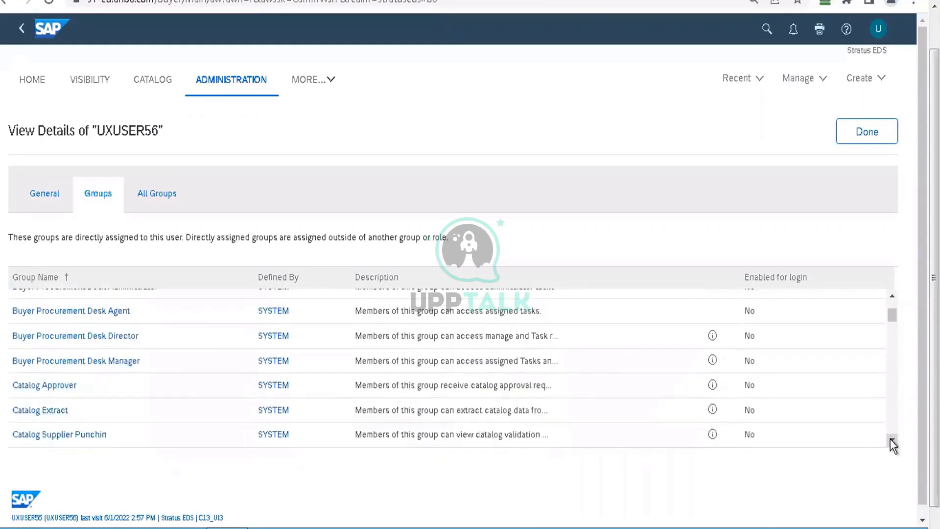
{"action": "left_click", "coordinate": [892, 439]}
{"action": "left_click", "coordinate": [893, 440]}
{"action": "left_click", "coordinate": [892, 439]}
{"action": "left_click", "coordinate": [892, 440]}
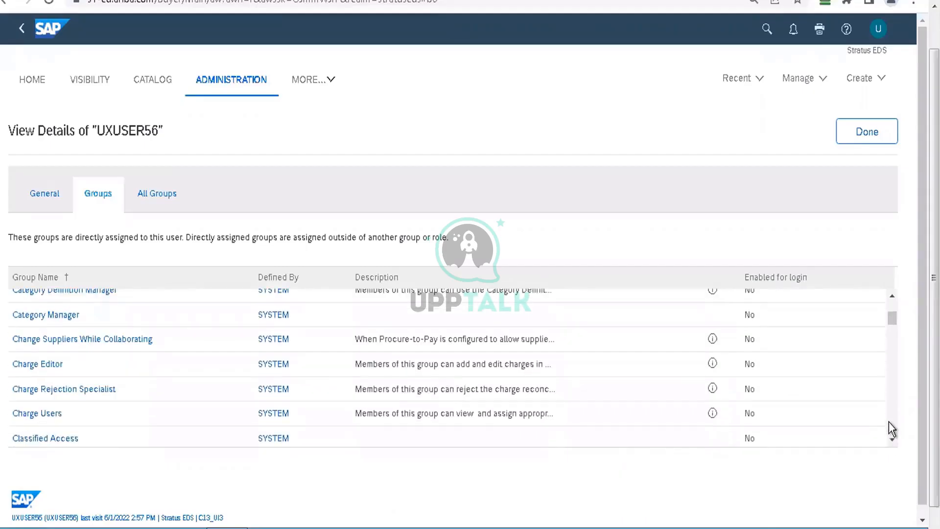
{"action": "scroll", "coordinate": [889, 421], "scroll_direction": "down", "scroll_amount": 3}
{"action": "scroll", "coordinate": [889, 421], "scroll_direction": "down", "scroll_amount": 3}
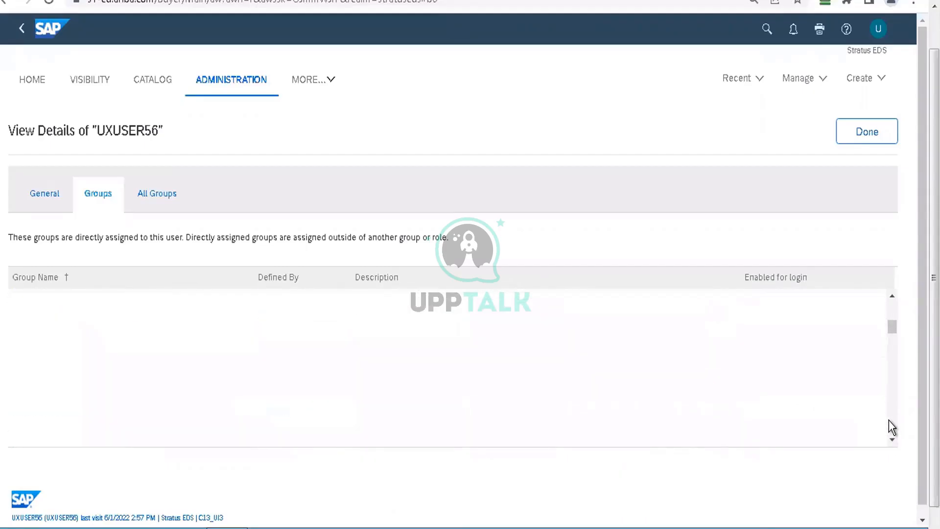
{"action": "left_click", "coordinate": [890, 421]}
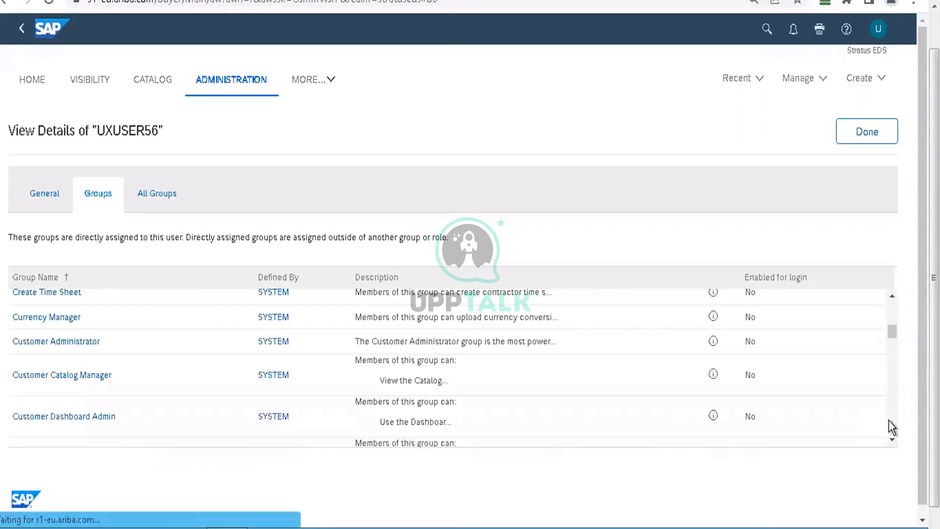
{"action": "scroll", "coordinate": [889, 420], "scroll_direction": "down", "scroll_amount": 5}
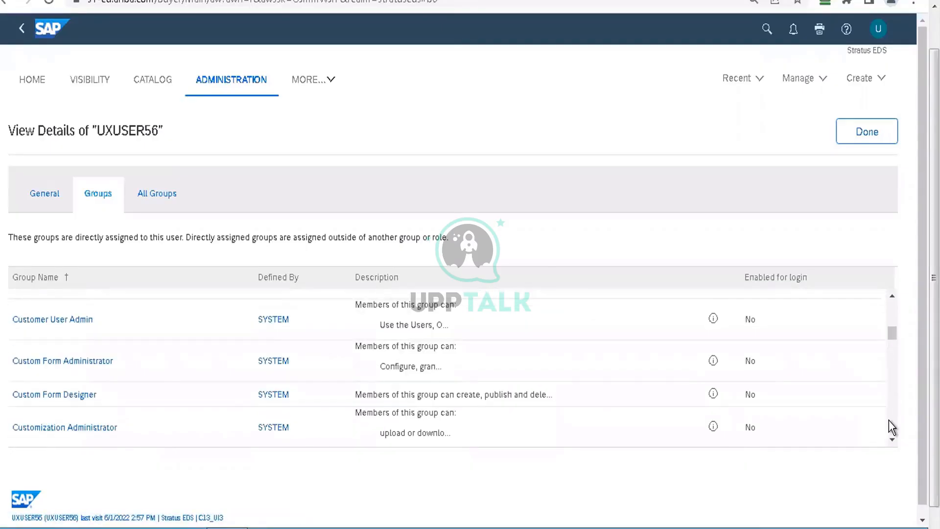
{"action": "scroll", "coordinate": [889, 421], "scroll_direction": "down", "scroll_amount": 10}
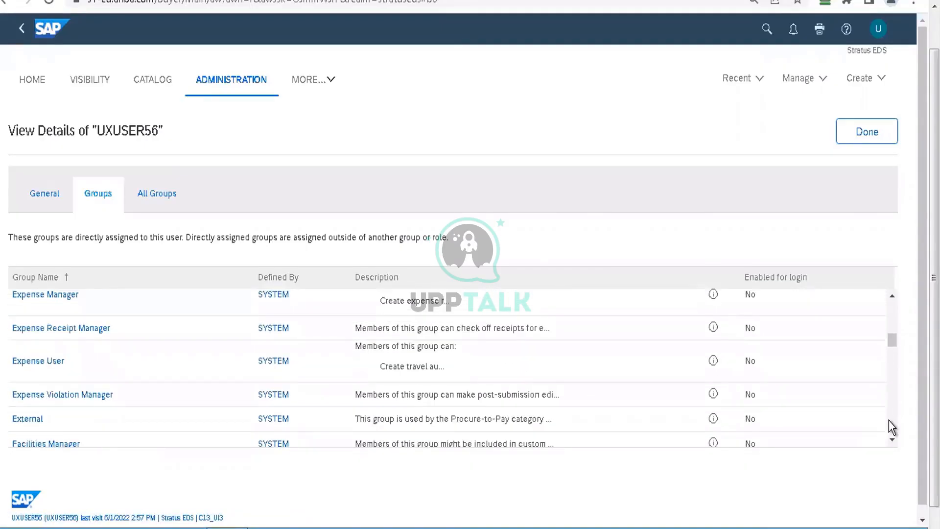
{"action": "scroll", "coordinate": [889, 420], "scroll_direction": "down", "scroll_amount": 3}
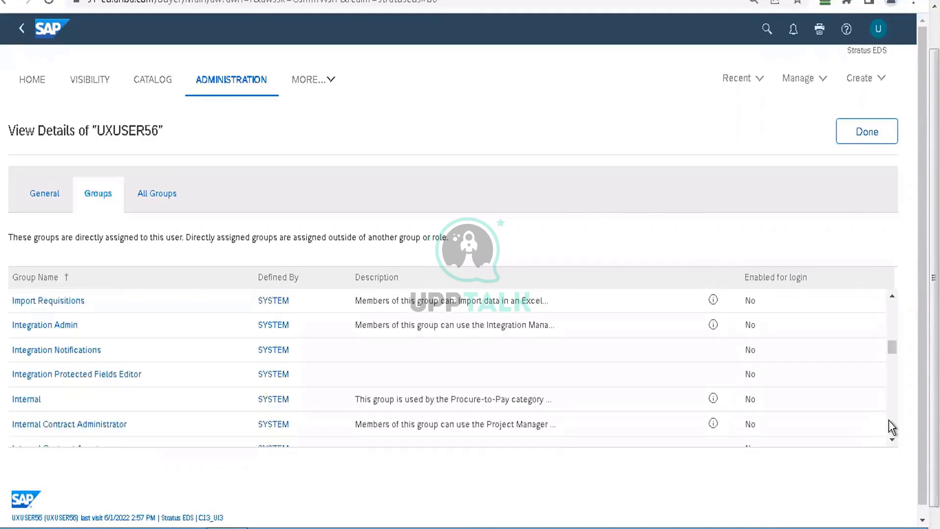
{"action": "scroll", "coordinate": [889, 420], "scroll_direction": "down", "scroll_amount": 10}
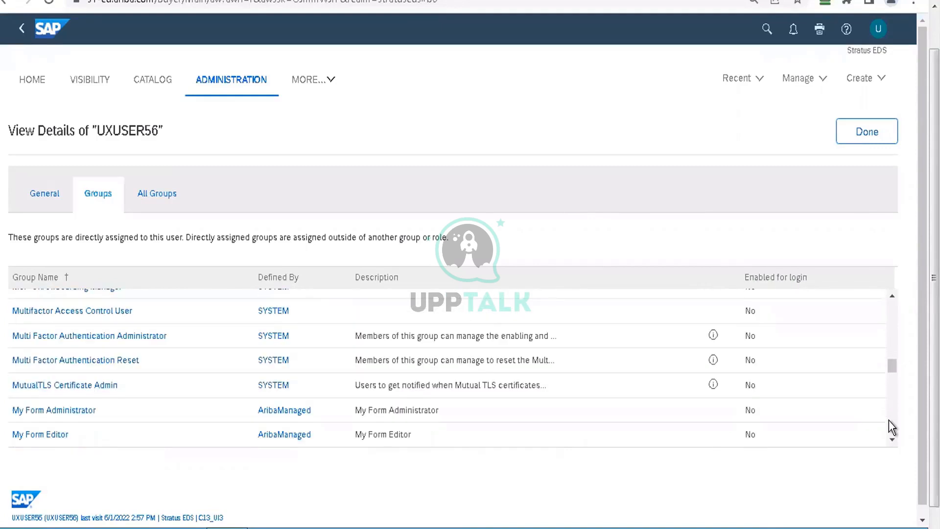
{"action": "scroll", "coordinate": [889, 420], "scroll_direction": "down", "scroll_amount": 3}
{"action": "scroll", "coordinate": [889, 420], "scroll_direction": "down", "scroll_amount": 5}
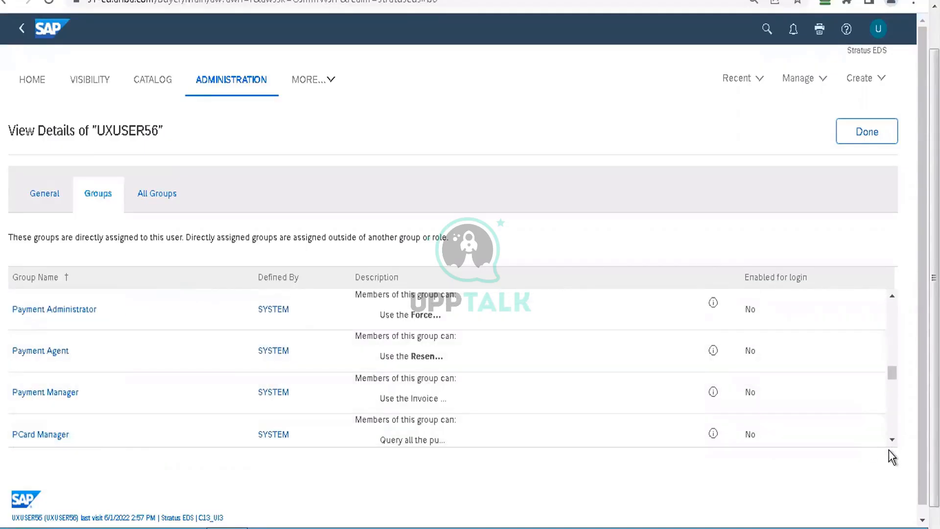
{"action": "left_click", "coordinate": [890, 442]}
{"action": "left_click", "coordinate": [890, 443]}
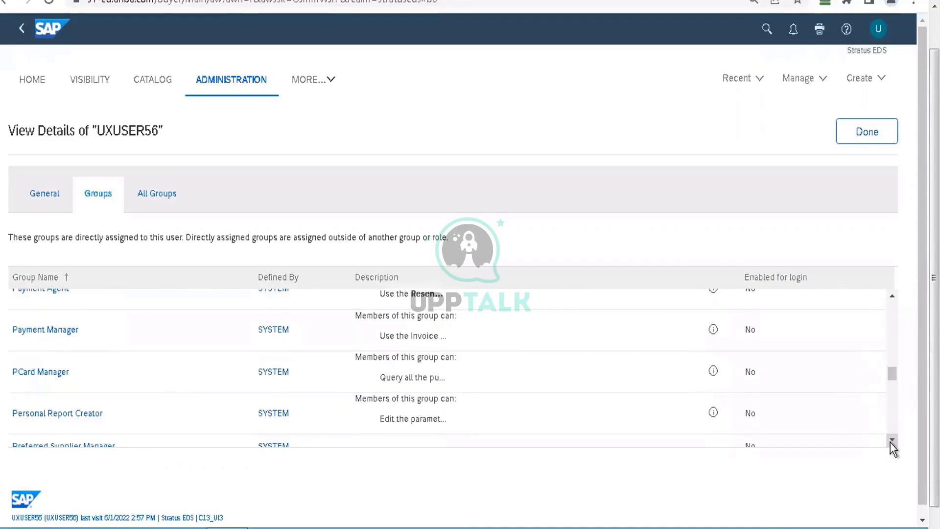
{"action": "left_click", "coordinate": [890, 443]}
{"action": "left_click", "coordinate": [891, 443]}
{"action": "left_click", "coordinate": [891, 443]}
{"action": "left_click", "coordinate": [891, 443]}
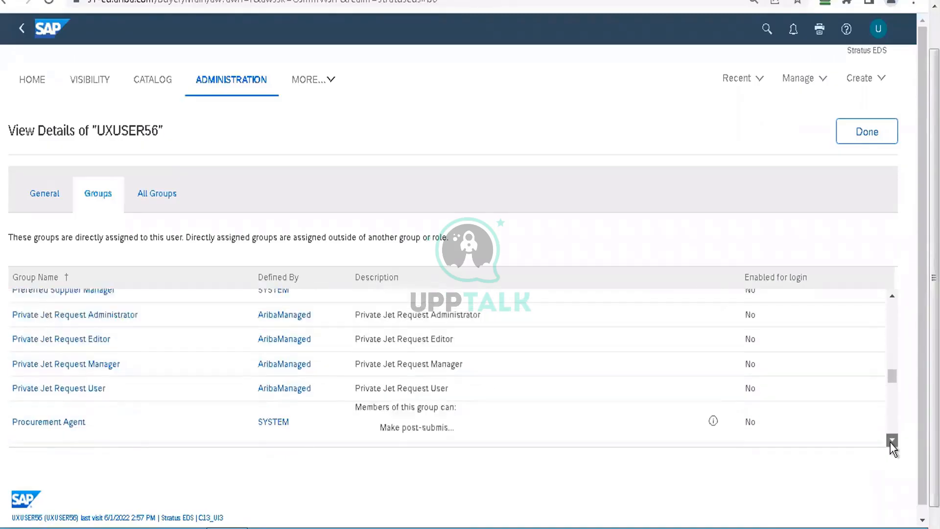
{"action": "left_click", "coordinate": [890, 442]}
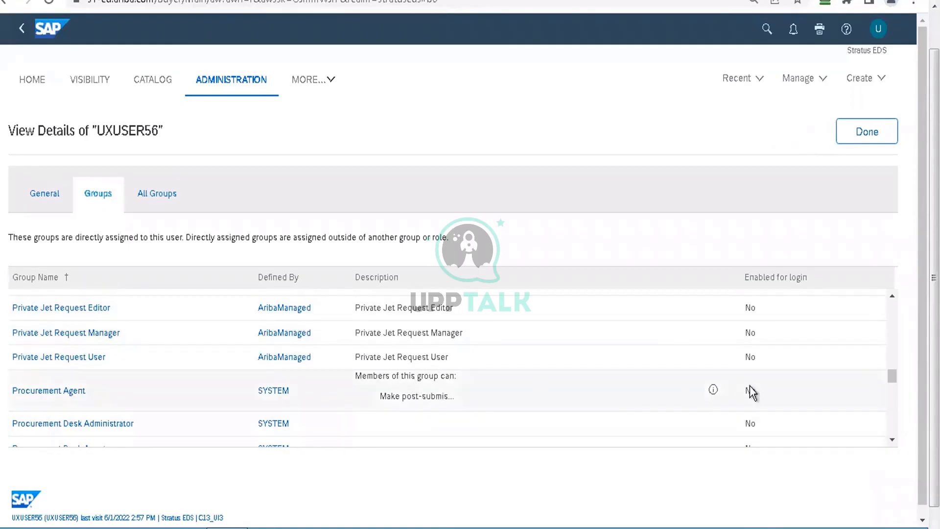
Step: Check the Procurement Agent group's description information and close the user's details
{"action": "left_click", "coordinate": [714, 390]}
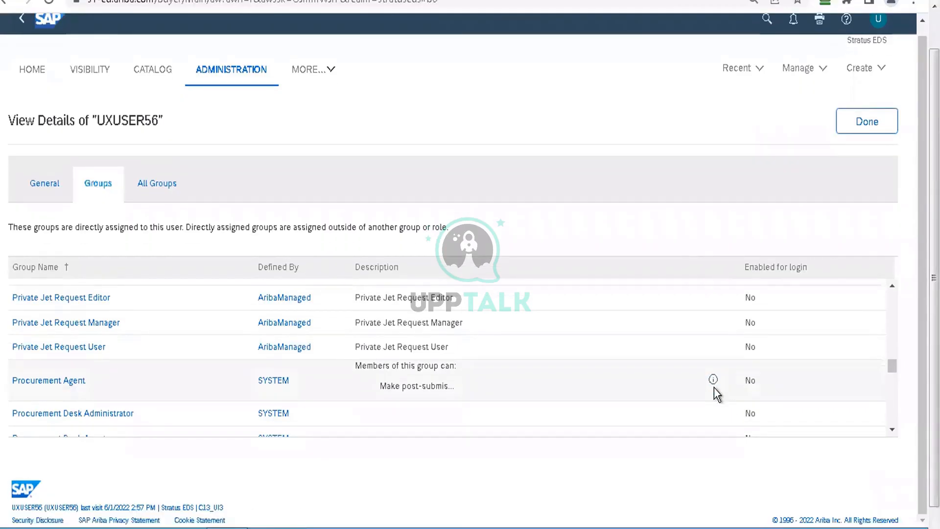
{"action": "left_click", "coordinate": [714, 380]}
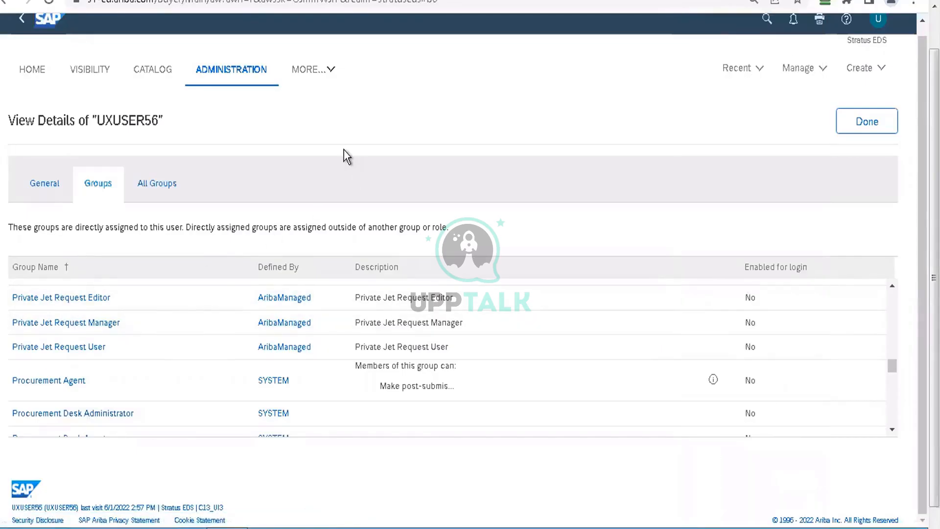
{"action": "left_click", "coordinate": [619, 134]}
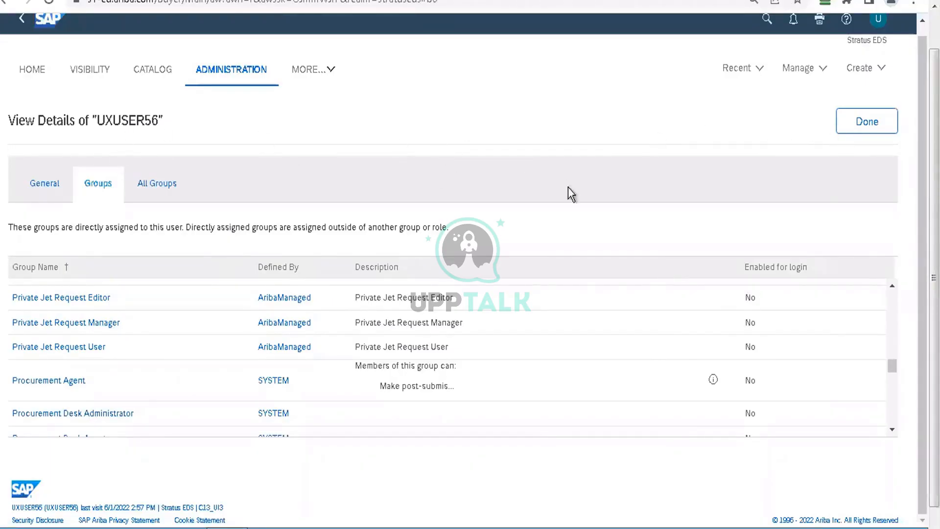
{"action": "left_click", "coordinate": [845, 129]}
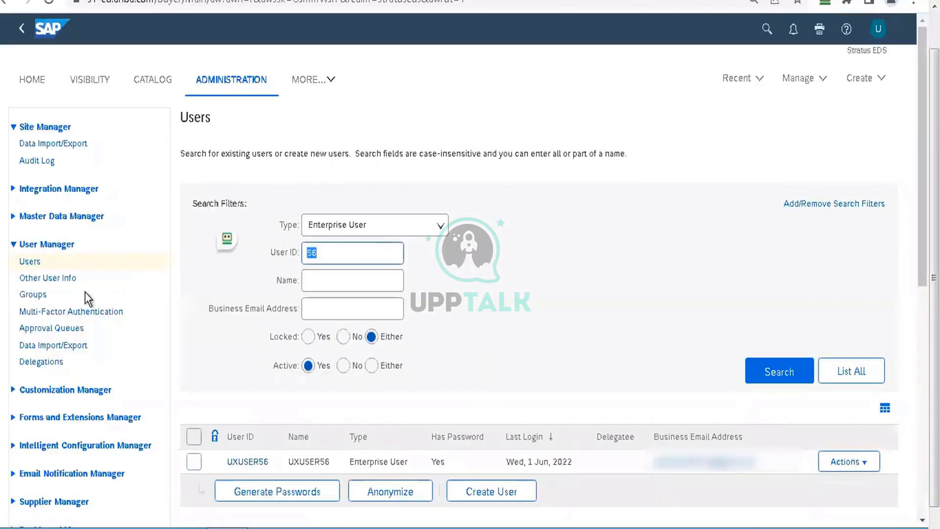
Step: Copy the user ID UXUSER56, search Other User Info for it and open that user's general buyer information
{"action": "left_click_drag", "start_coordinate": [271, 462], "coordinate": [222, 464]}
{"action": "key", "text": "ctrl+c"}
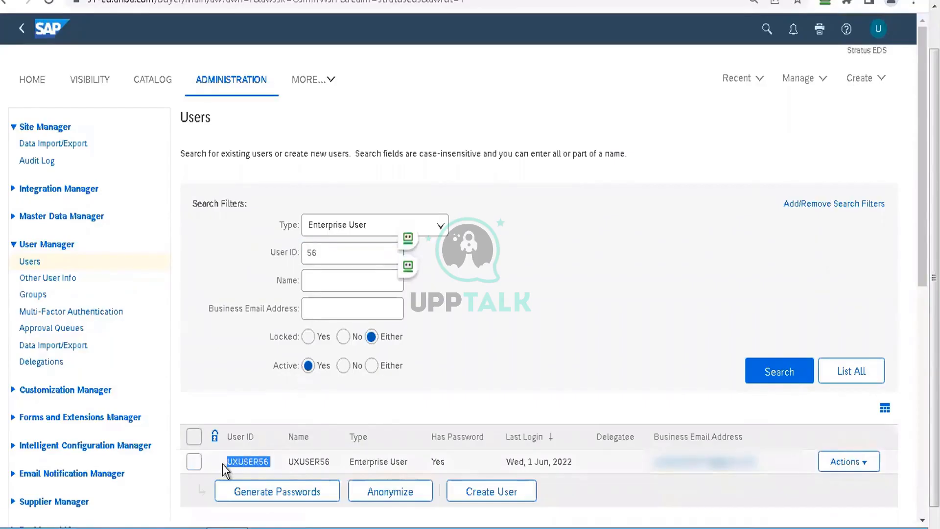
{"action": "left_click", "coordinate": [48, 278]}
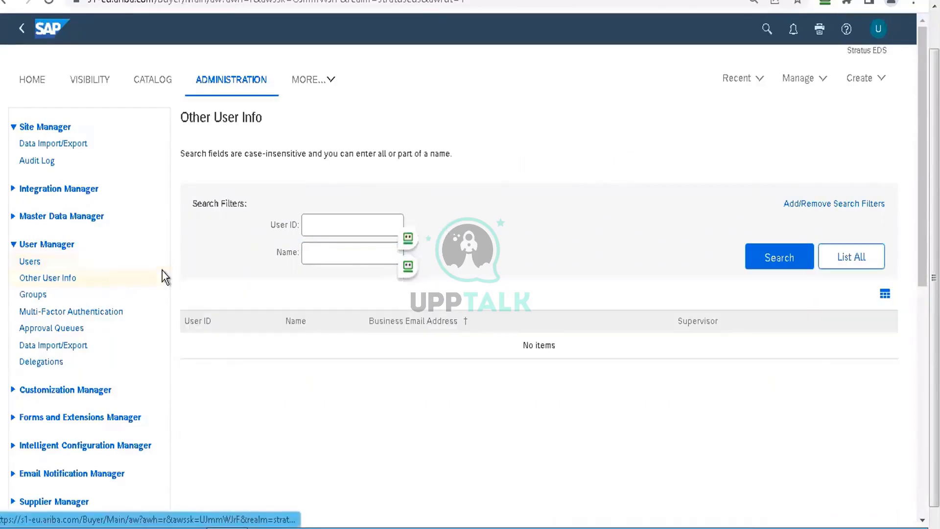
{"action": "left_click", "coordinate": [328, 223]}
{"action": "key", "text": "ctrl+v"}
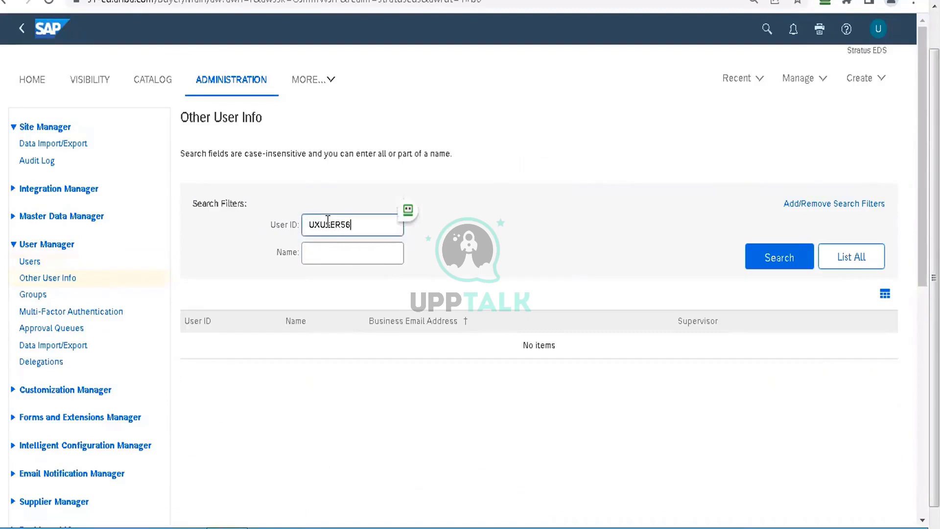
{"action": "left_click", "coordinate": [754, 252]}
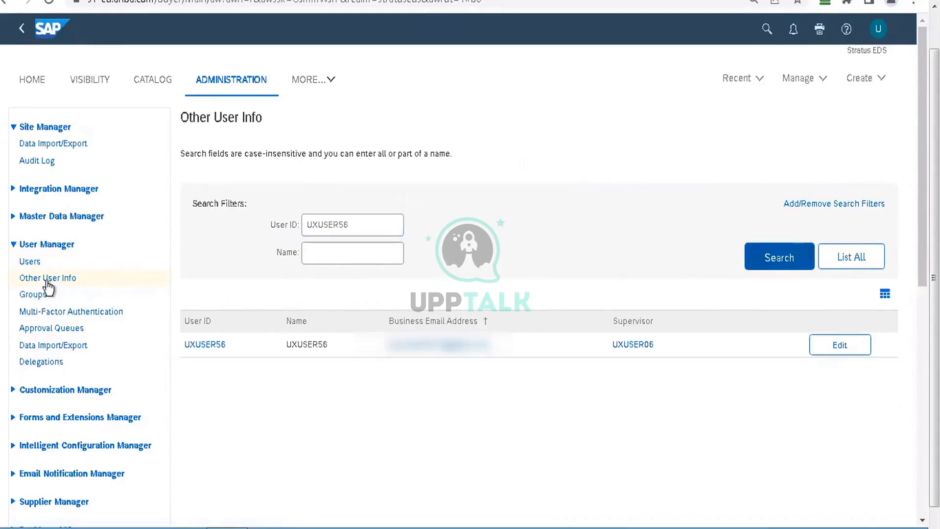
{"action": "left_click", "coordinate": [205, 346]}
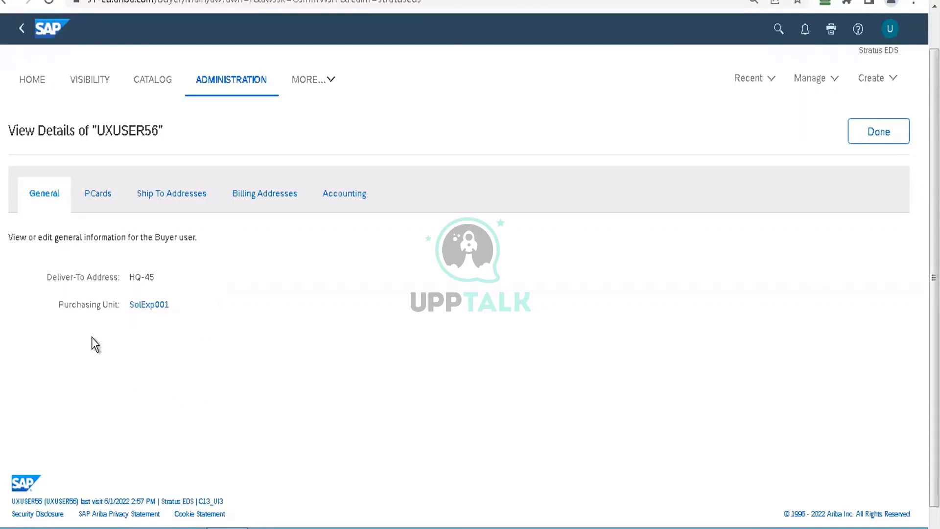
Step: Review UXUSER56's PCards, ship-to addresses, billing addresses and accounting information, and close the user's details
{"action": "left_click", "coordinate": [95, 199]}
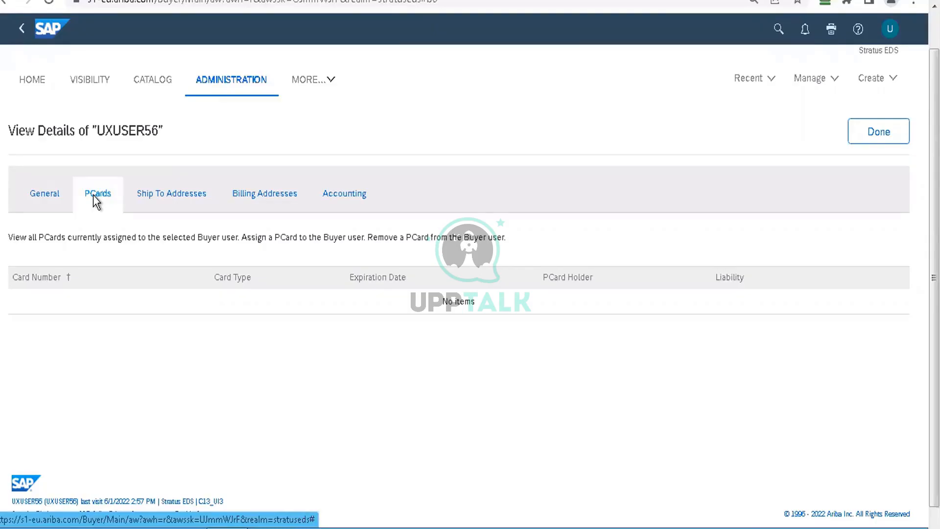
{"action": "left_click", "coordinate": [179, 199]}
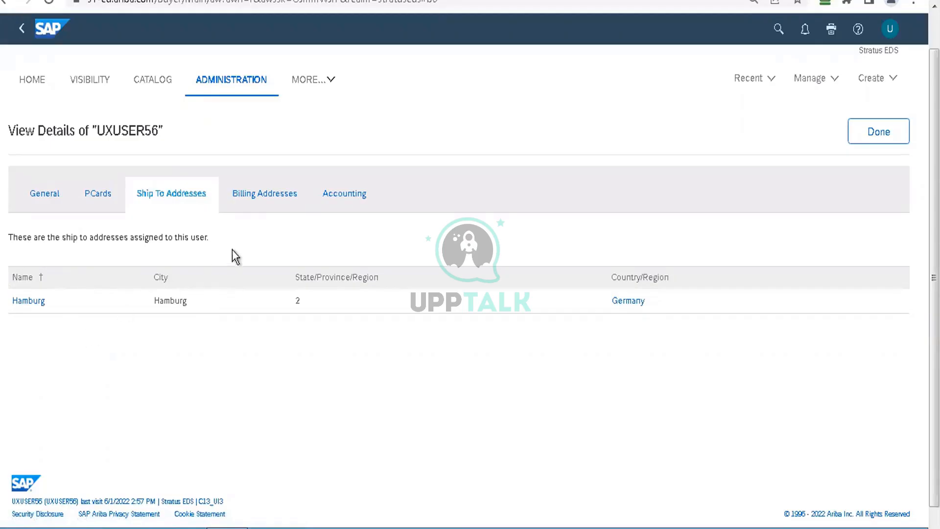
{"action": "left_click", "coordinate": [257, 205]}
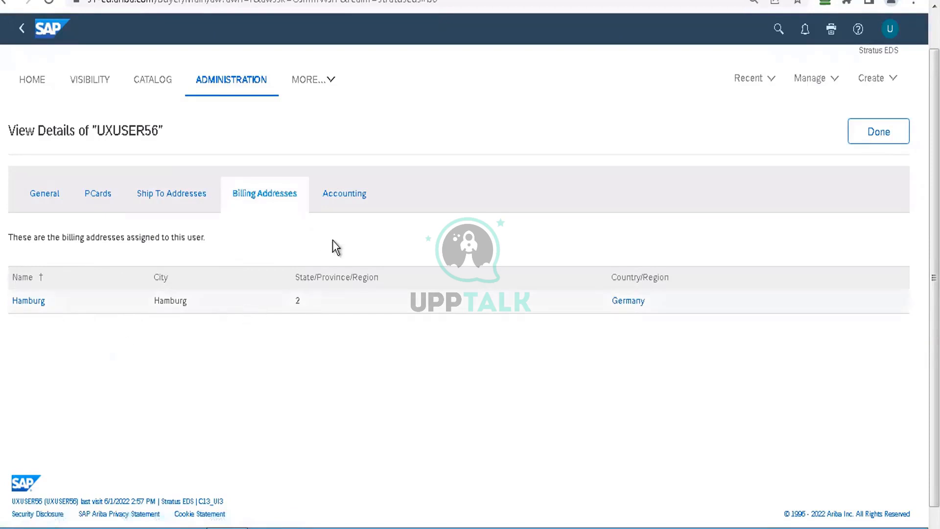
{"action": "left_click", "coordinate": [351, 201]}
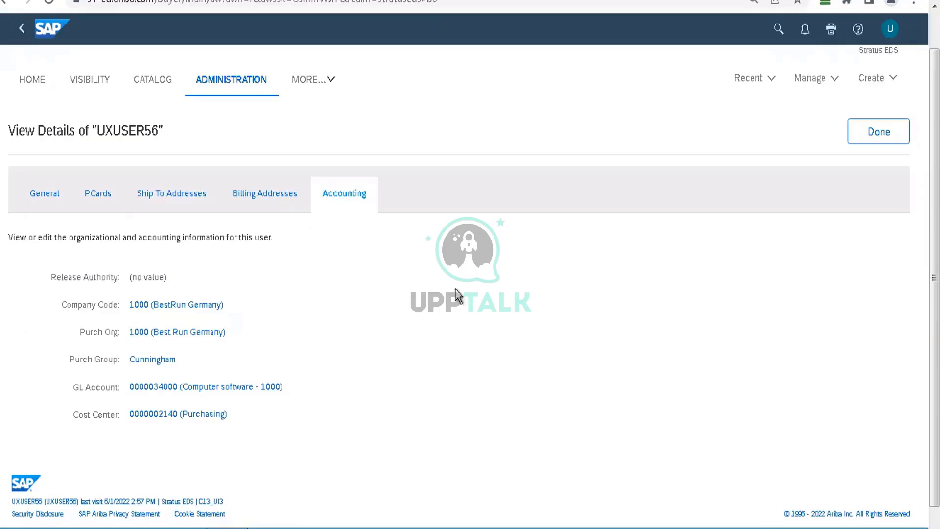
{"action": "left_click", "coordinate": [875, 142]}
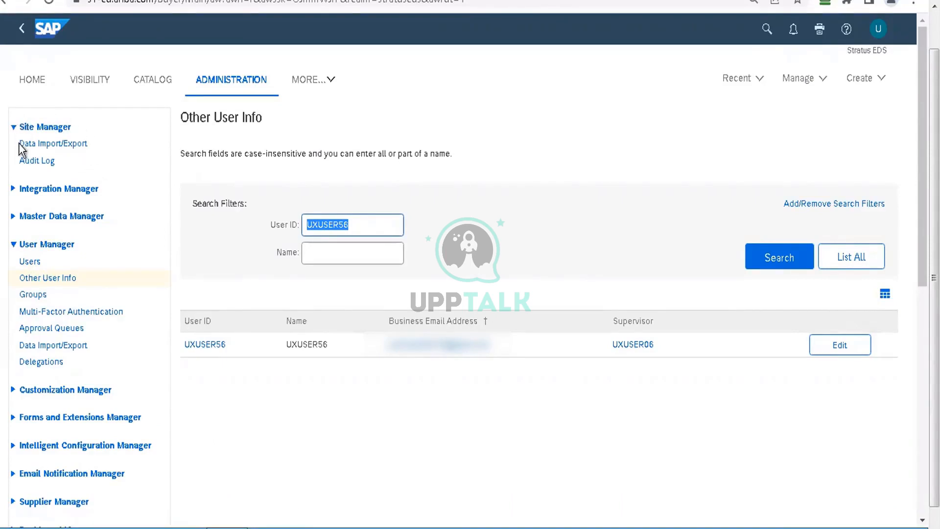
Step: Open the Site Manager's Data Import/Export page and look through its web service status, import and export tasks
{"action": "left_click", "coordinate": [67, 152]}
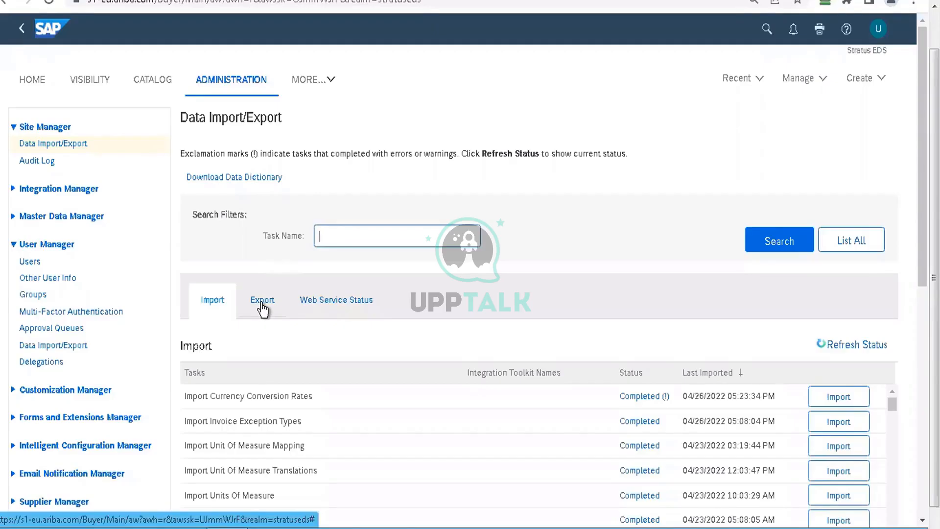
{"action": "left_click", "coordinate": [309, 300]}
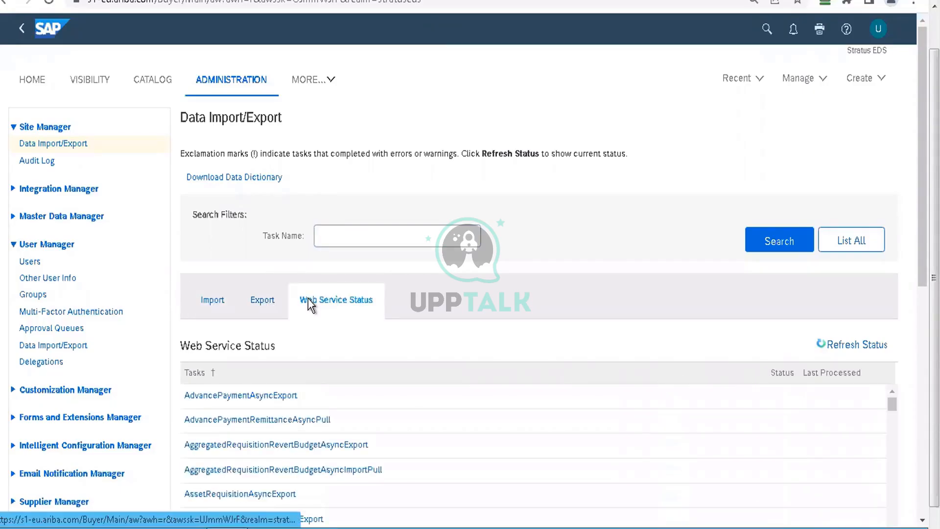
{"action": "left_click", "coordinate": [314, 314]}
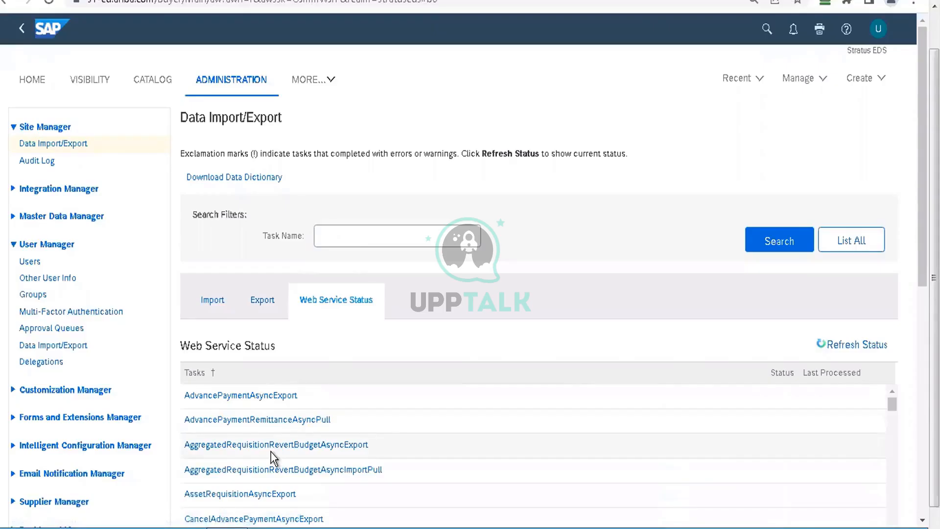
{"action": "left_click", "coordinate": [208, 305]}
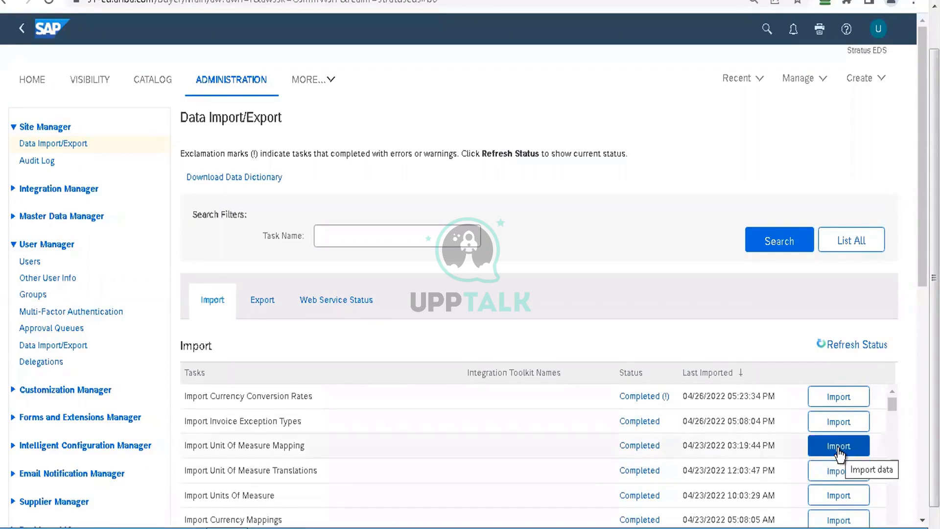
{"action": "left_click", "coordinate": [263, 302]}
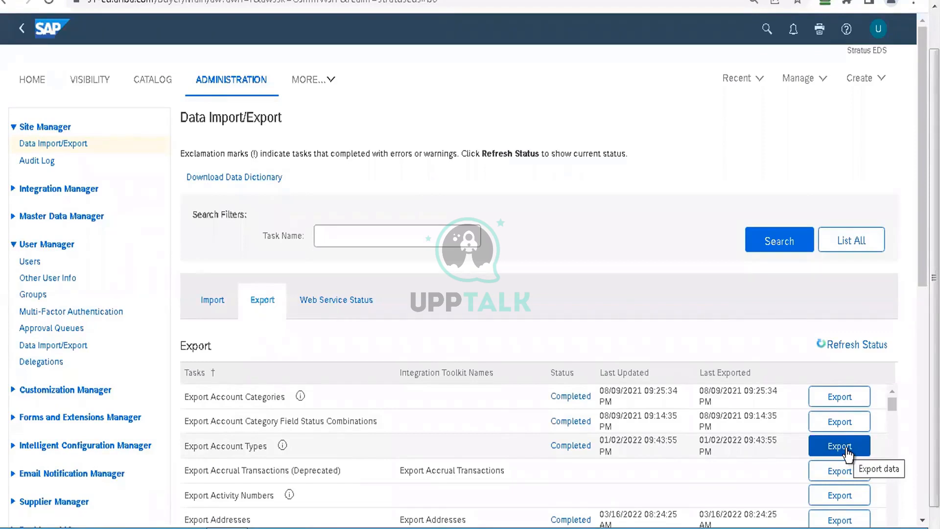
Step: Search the data tasks for "company code" and review the matching export and import tasks
{"action": "left_click", "coordinate": [396, 236]}
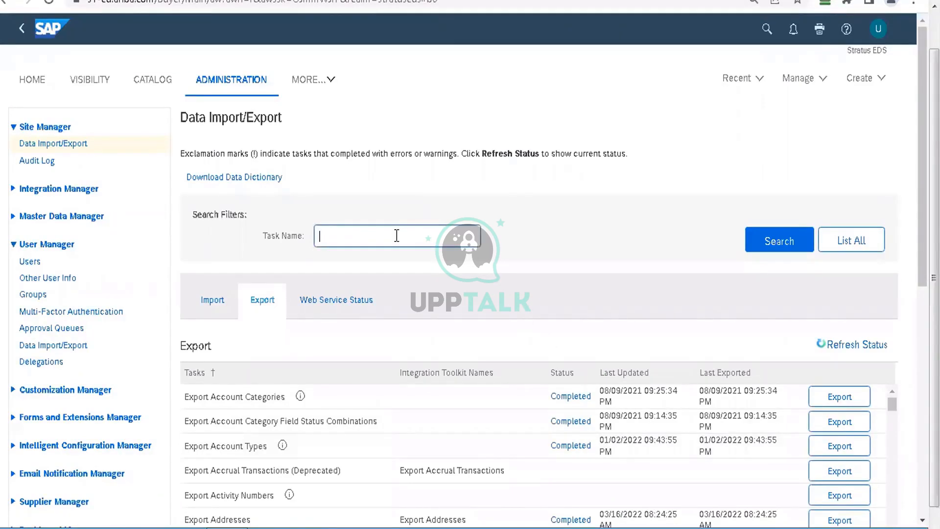
{"action": "type", "text": "company code"}
{"action": "key", "text": "Return"}
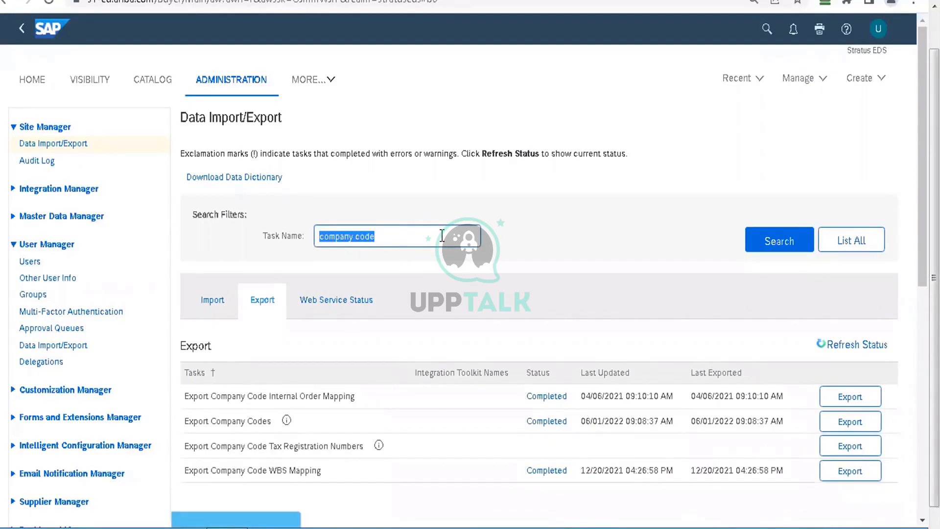
{"action": "left_click", "coordinate": [219, 307]}
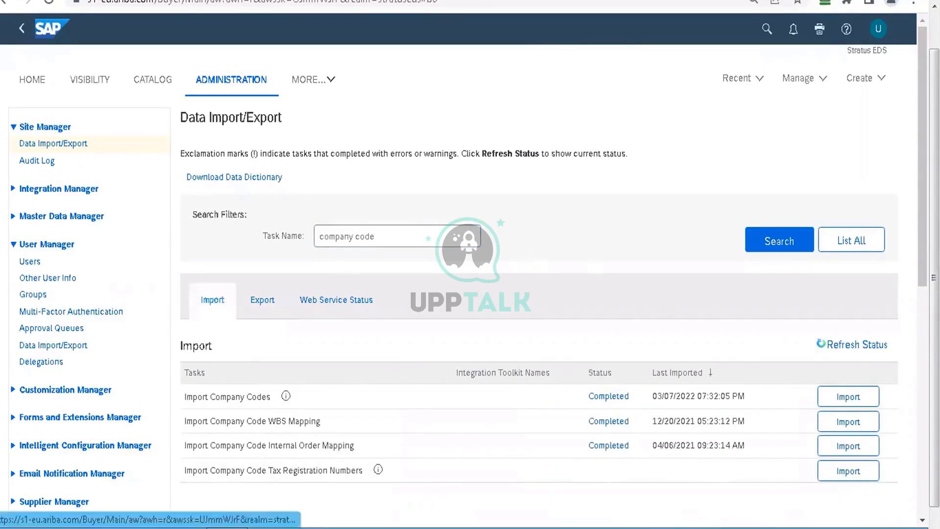
{"action": "scroll", "coordinate": [466, 54], "scroll_direction": "down", "scroll_amount": 3}
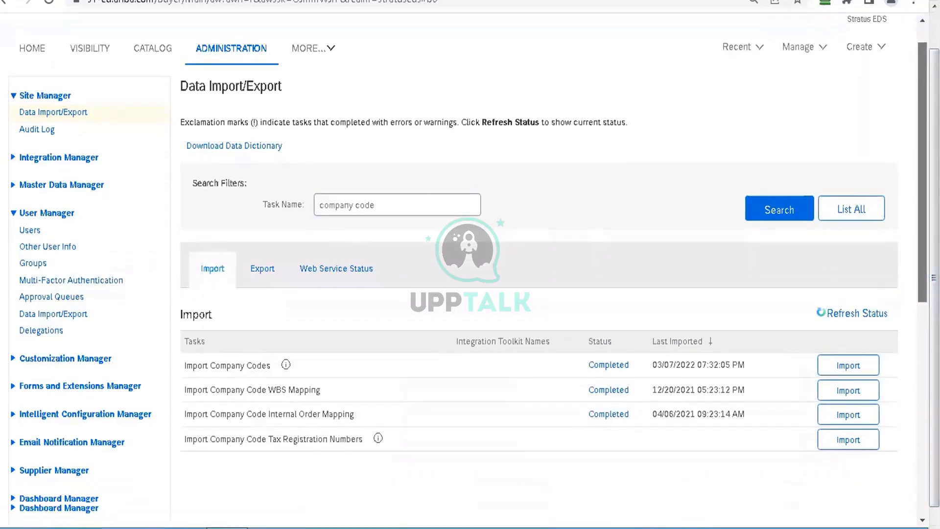
Step: Clear the task name filter, list all import tasks and look down through the list
{"action": "triple_click", "coordinate": [392, 91]}
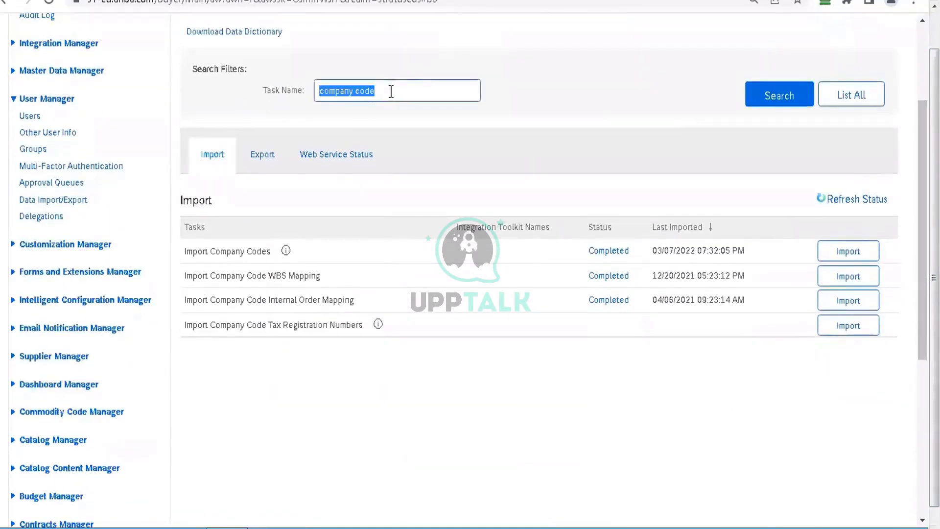
{"action": "key", "text": "BackSpace"}
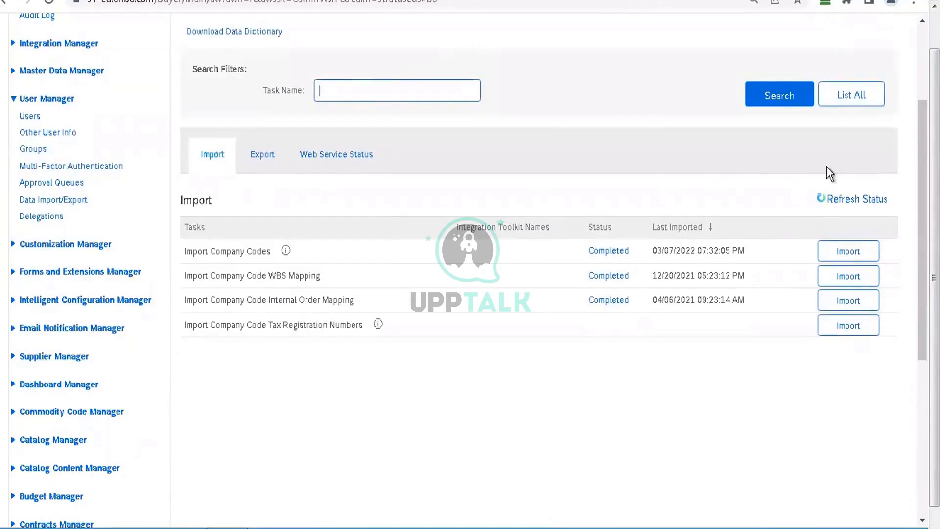
{"action": "left_click", "coordinate": [854, 95]}
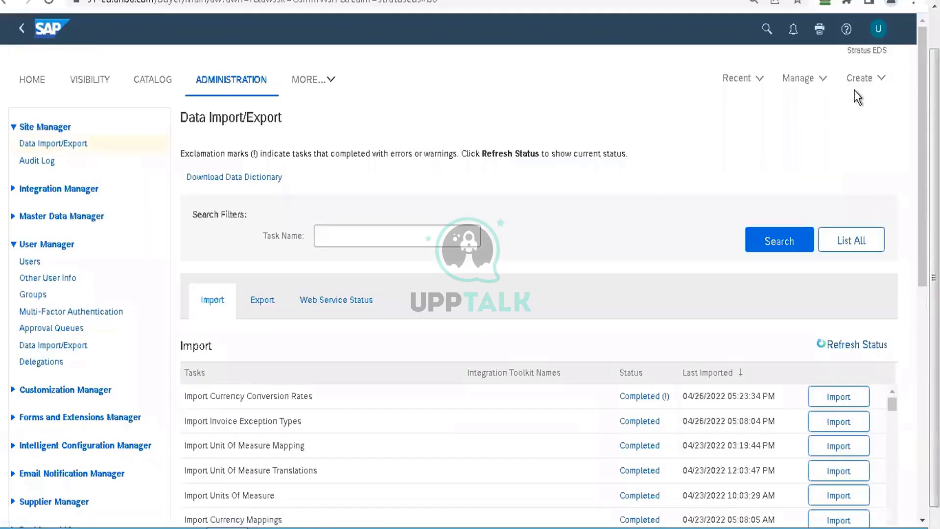
{"action": "scroll", "coordinate": [911, 239], "scroll_direction": "down", "scroll_amount": 3}
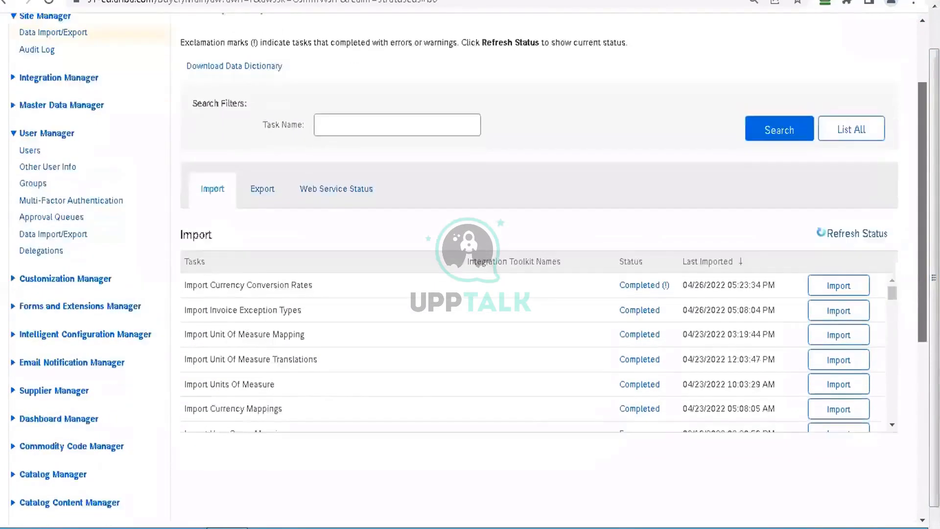
{"action": "left_click_drag", "start_coordinate": [893, 242], "coordinate": [894, 329]}
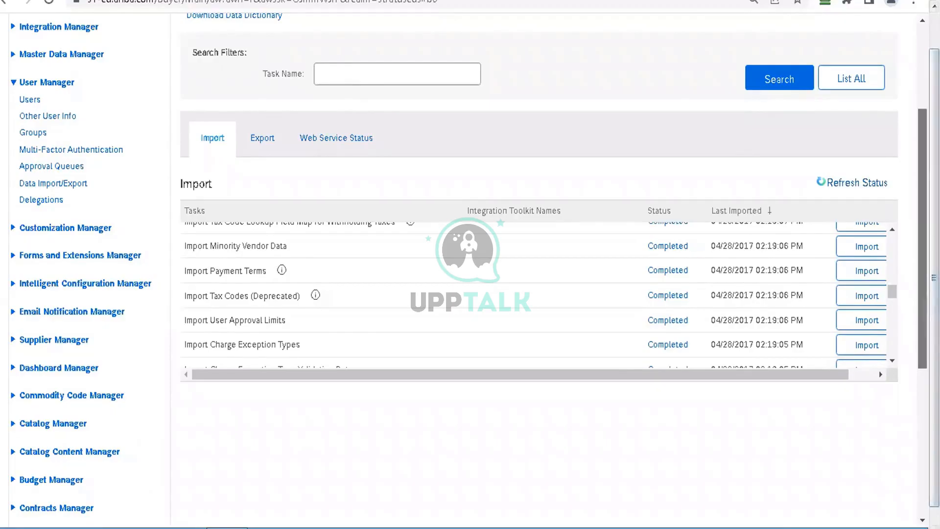
{"action": "scroll", "coordinate": [497, 215], "scroll_direction": "up", "scroll_amount": 3}
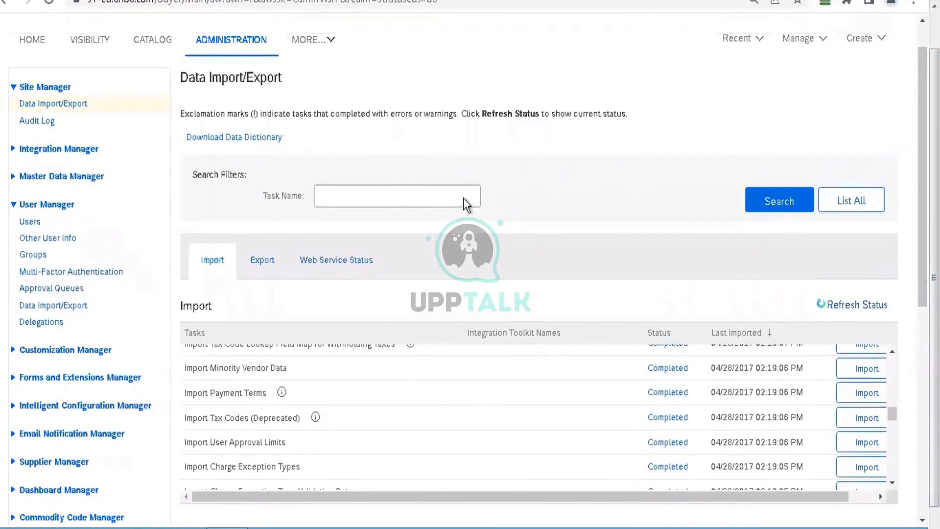
Step: Filter the data import/export tasks by the task name "company code"
{"action": "left_click", "coordinate": [415, 192]}
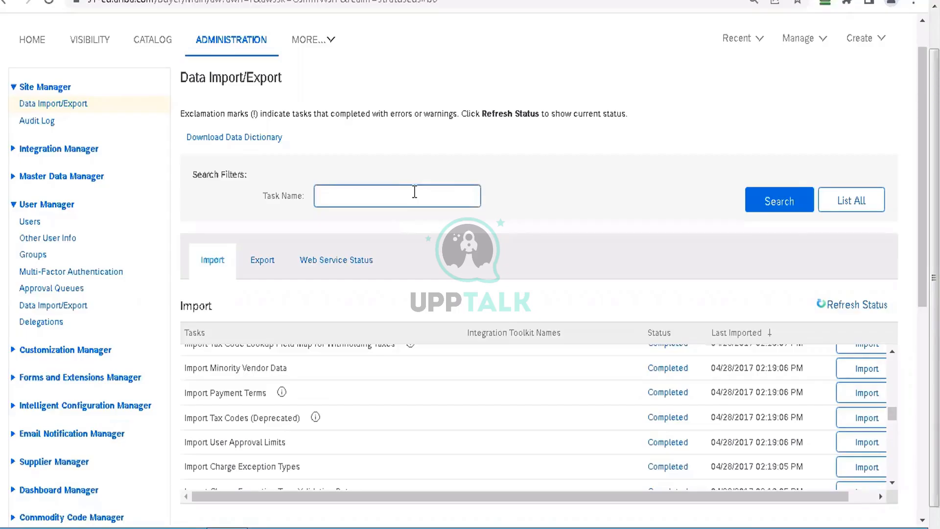
{"action": "type", "text": "company"}
{"action": "key", "text": "Return"}
{"action": "left_click", "coordinate": [378, 72]}
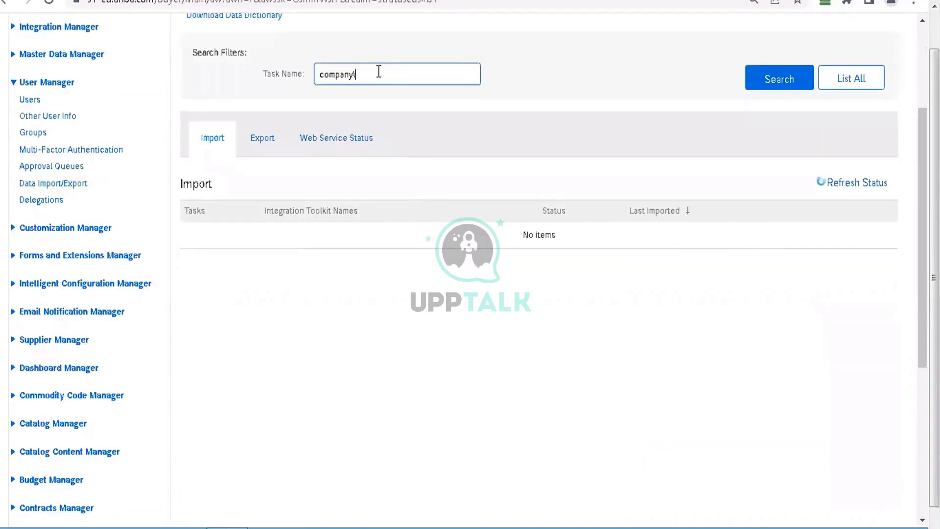
{"action": "type", "text": "code"}
{"action": "key", "text": "Return"}
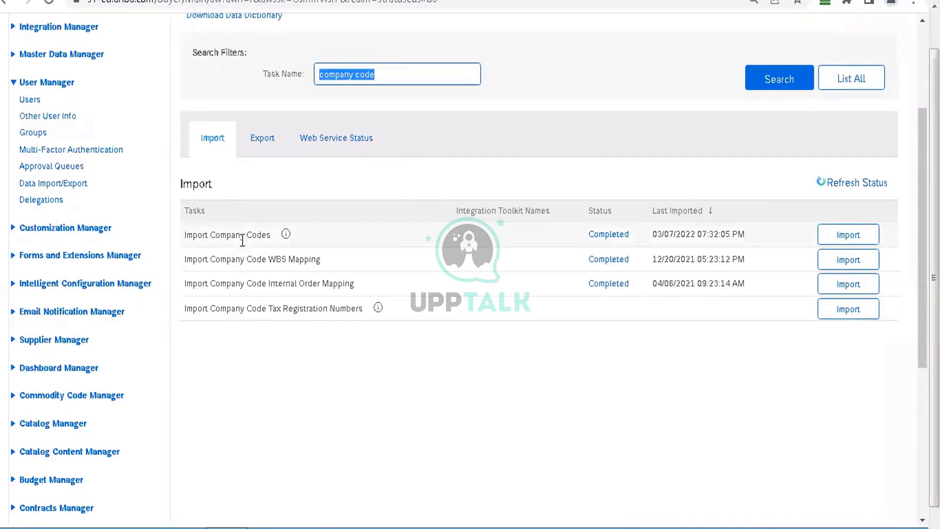
Step: Run the Export Company Codes task with the adapter source All
{"action": "left_click", "coordinate": [264, 141]}
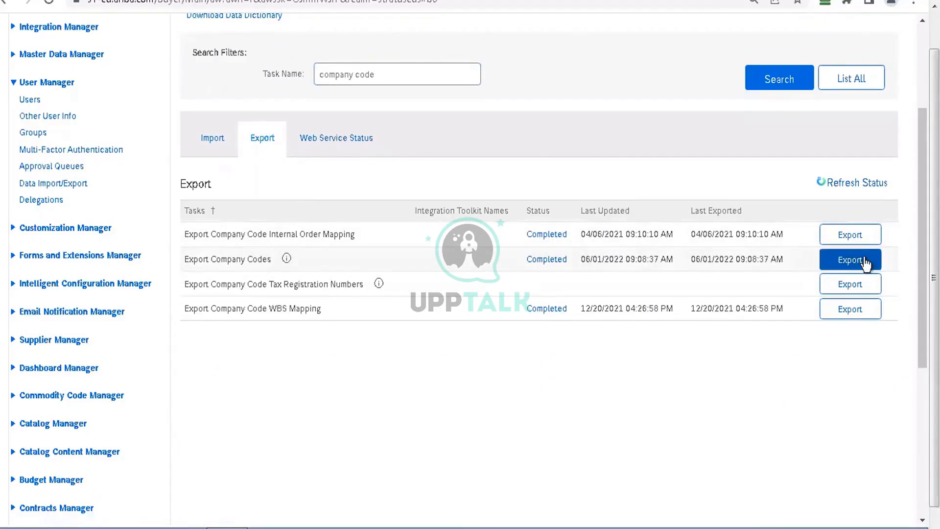
{"action": "left_click", "coordinate": [877, 272]}
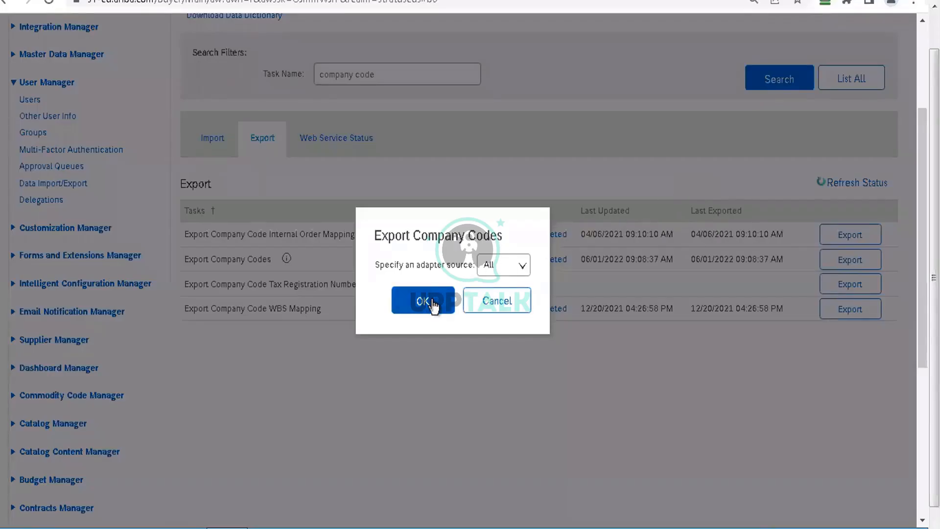
{"action": "left_click", "coordinate": [434, 306]}
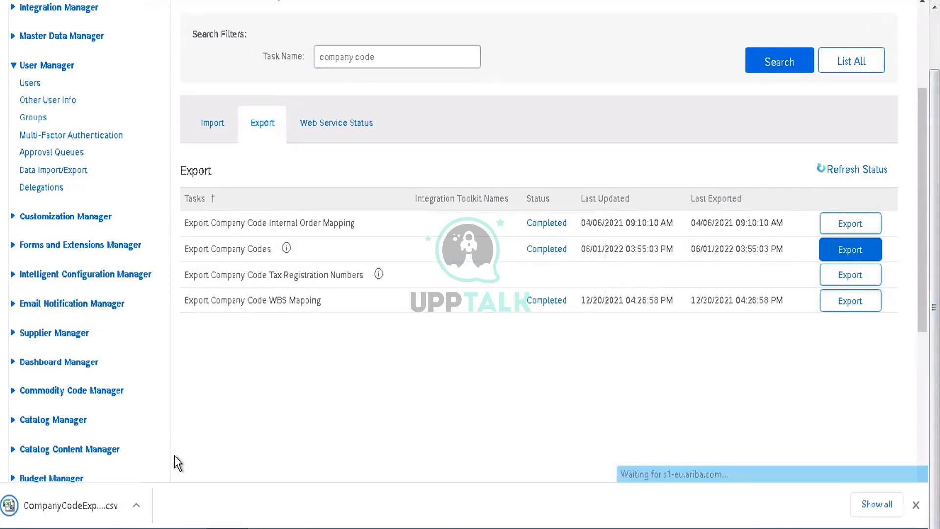
Step: Open the downloaded company code CSV in Excel and dismiss Document Recovery, removing the recovered files
{"action": "left_click", "coordinate": [90, 506]}
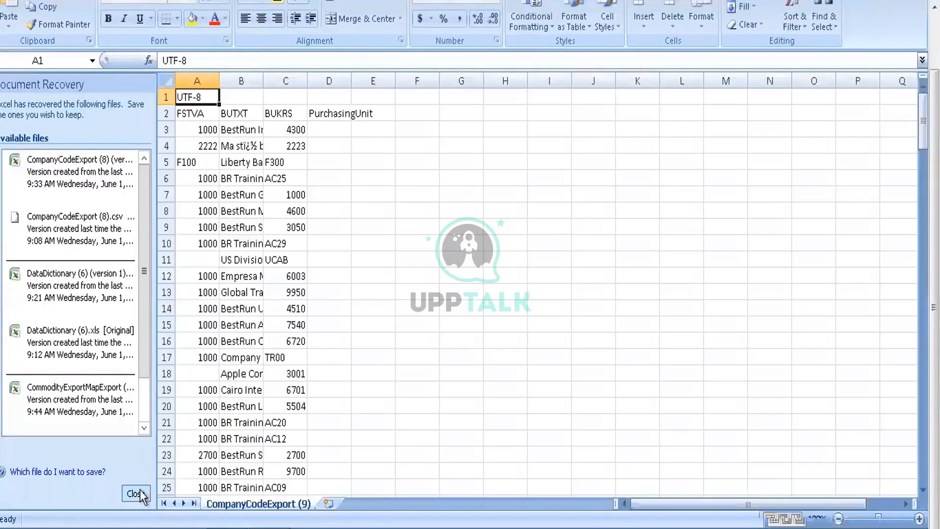
{"action": "left_click", "coordinate": [136, 494]}
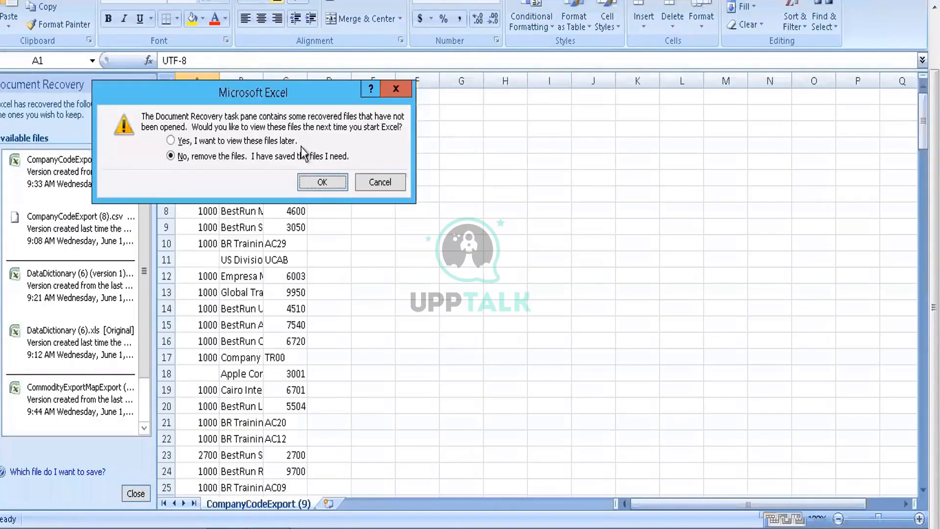
{"action": "left_click", "coordinate": [305, 178]}
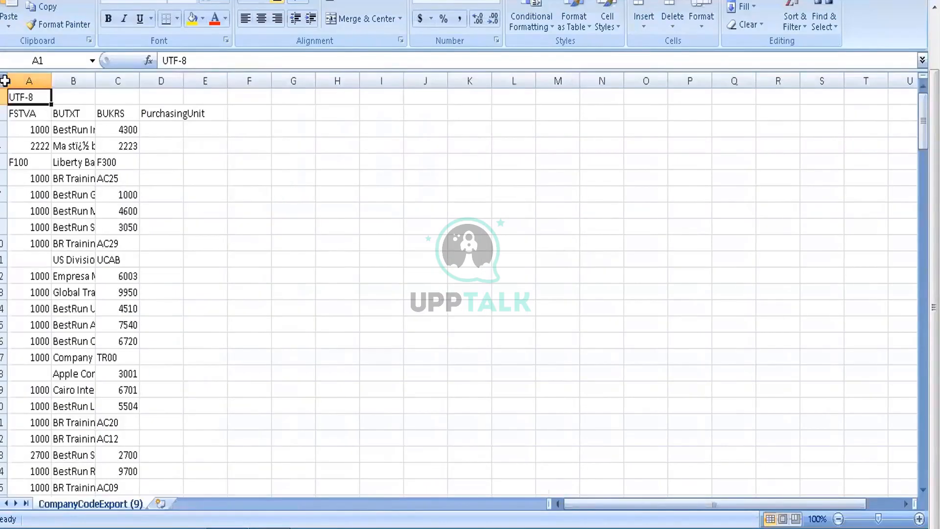
Step: Auto-fit all columns of the company code export and check its first record, FSTVA header and encoding cell
{"action": "left_click", "coordinate": [5, 81]}
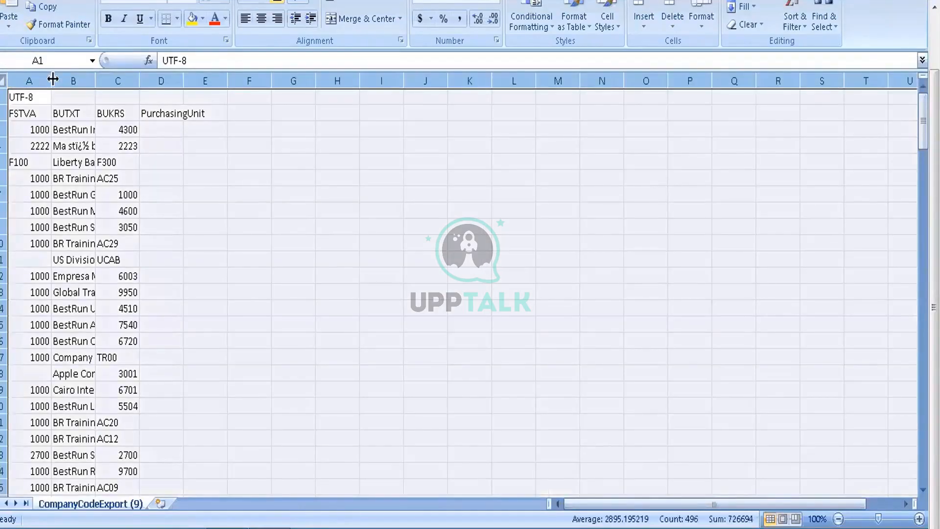
{"action": "double_click", "coordinate": [51, 79]}
{"action": "left_click", "coordinate": [100, 130]}
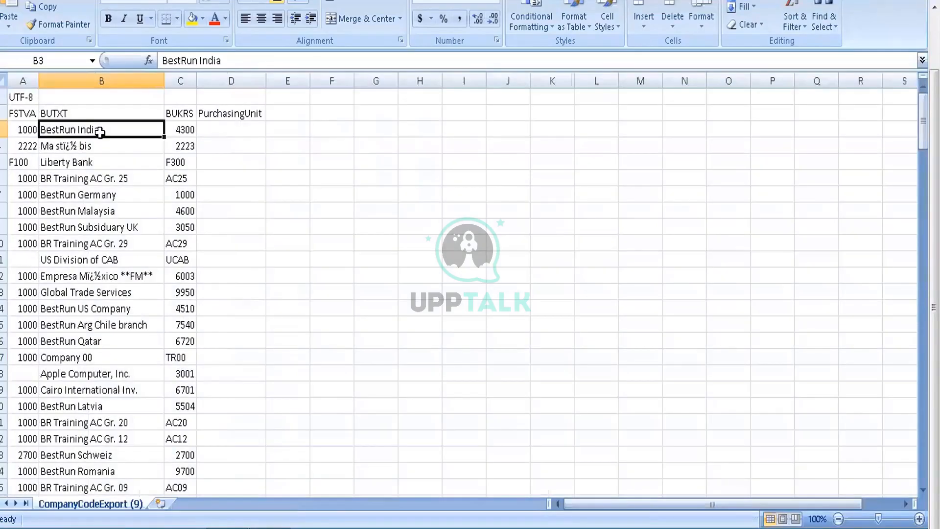
{"action": "key", "text": "Left"}
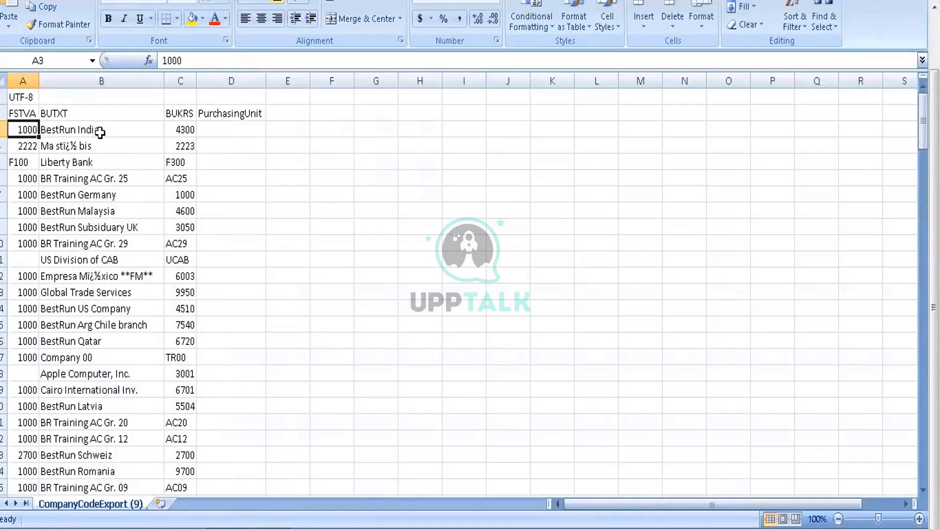
{"action": "key", "text": "Up"}
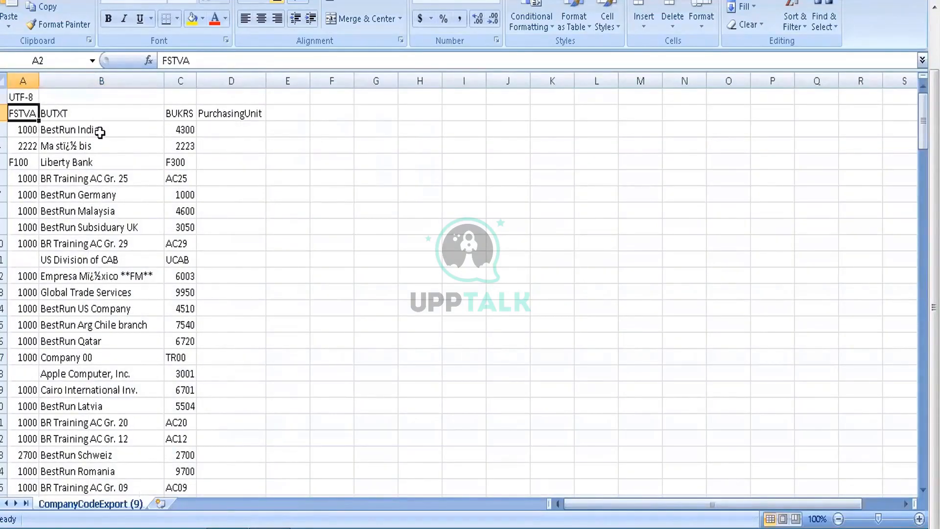
{"action": "key", "text": "Up"}
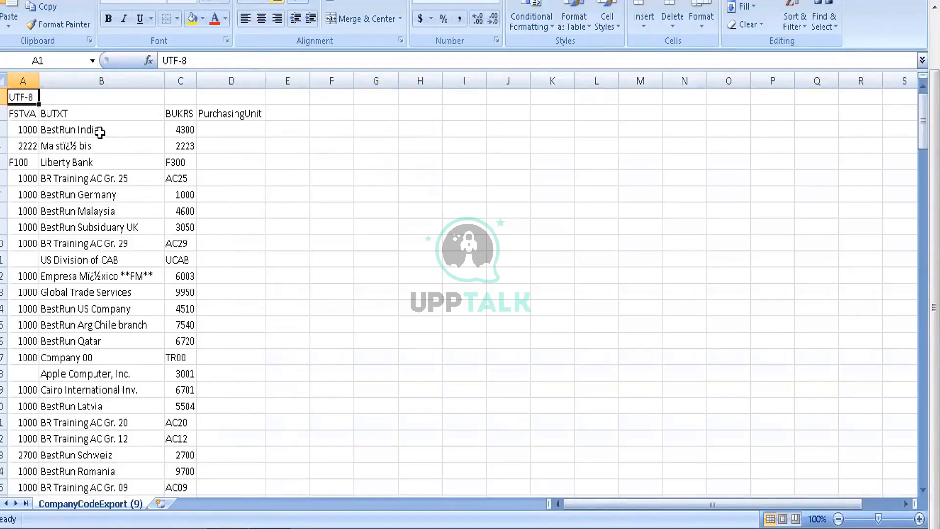
{"action": "key", "text": "Down"}
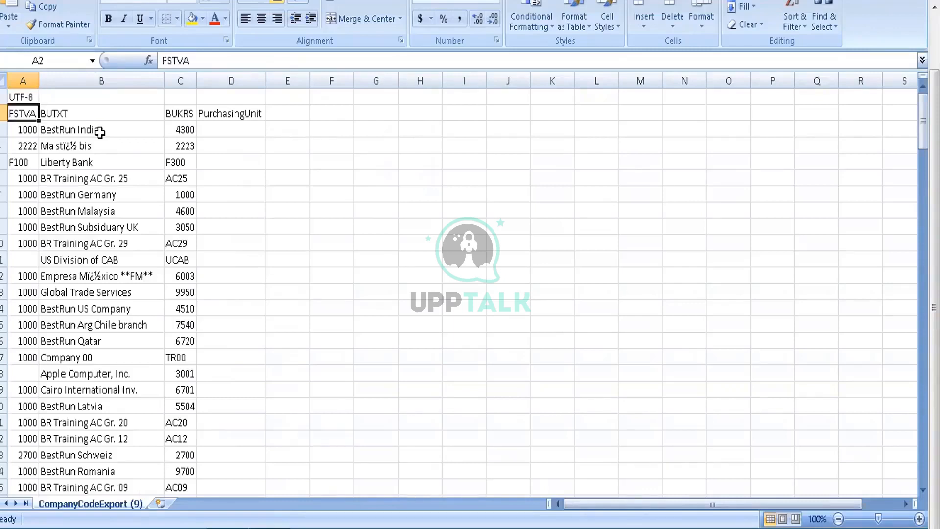
Step: Examine the encoding row, the header row and the first company code records of the export
{"action": "key", "text": "shift+space"}
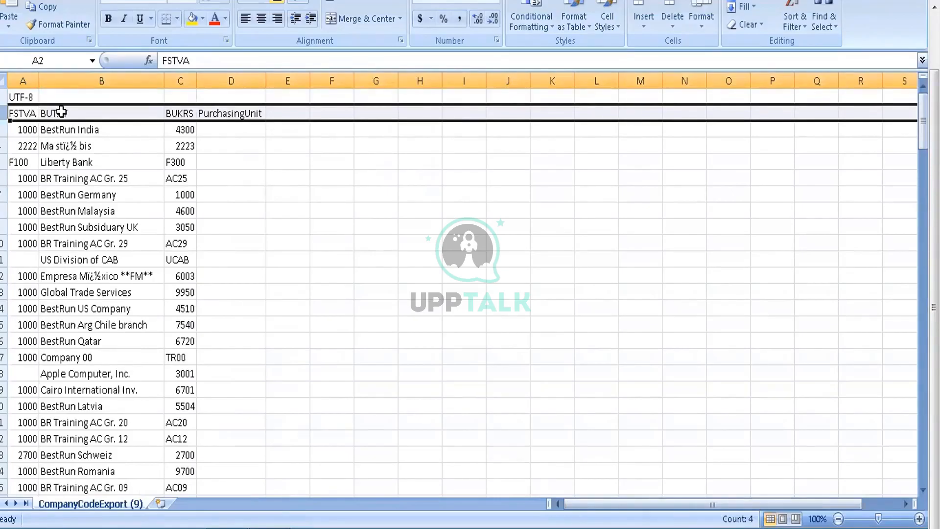
{"action": "key", "text": "shift+Up"}
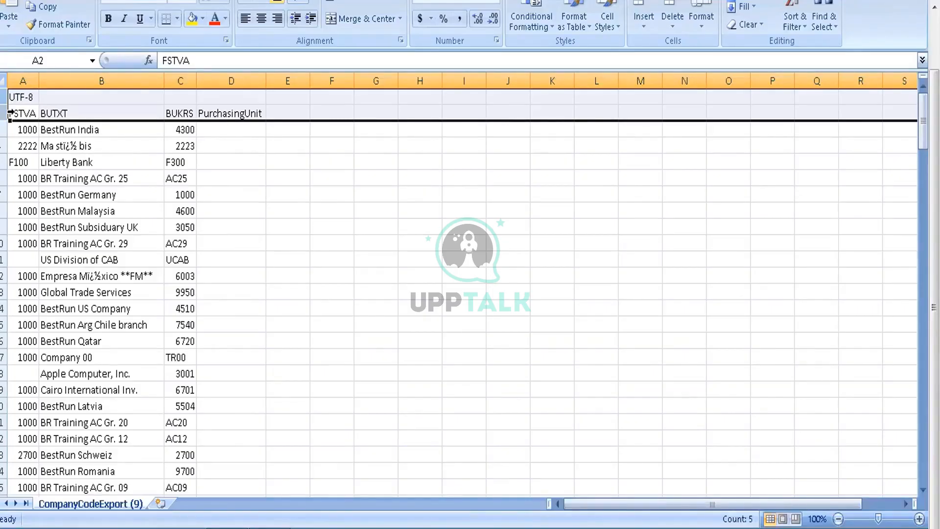
{"action": "left_click", "coordinate": [51, 131]}
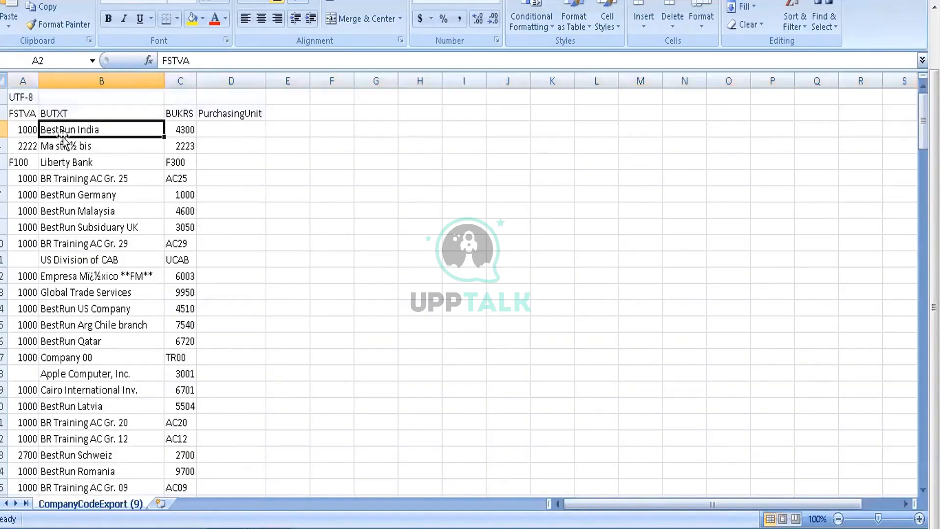
{"action": "left_click", "coordinate": [16, 130]}
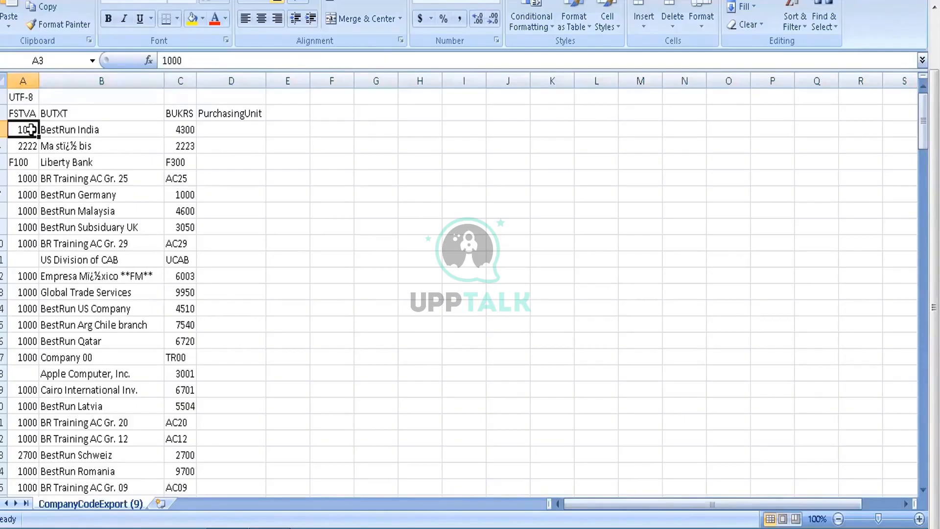
{"action": "left_click_drag", "start_coordinate": [31, 130], "coordinate": [186, 411]}
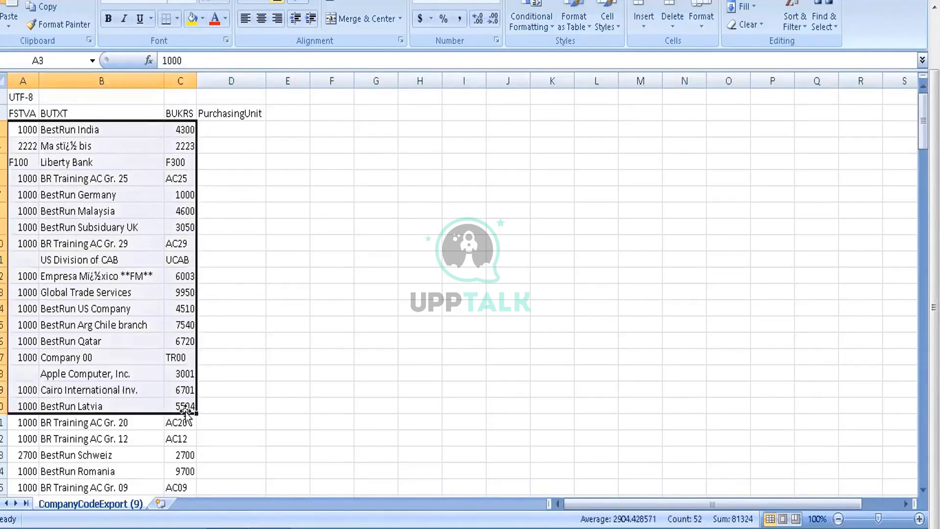
{"action": "left_click", "coordinate": [134, 340]}
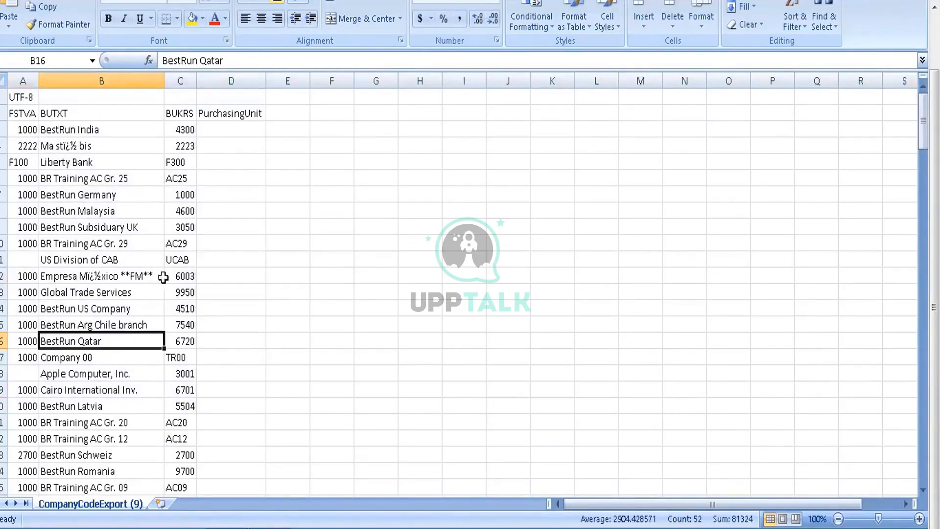
Step: Browse down the BUKRS column through the company codes and return to the top of the sheet
{"action": "left_click", "coordinate": [188, 182]}
{"action": "key", "text": "Down"}
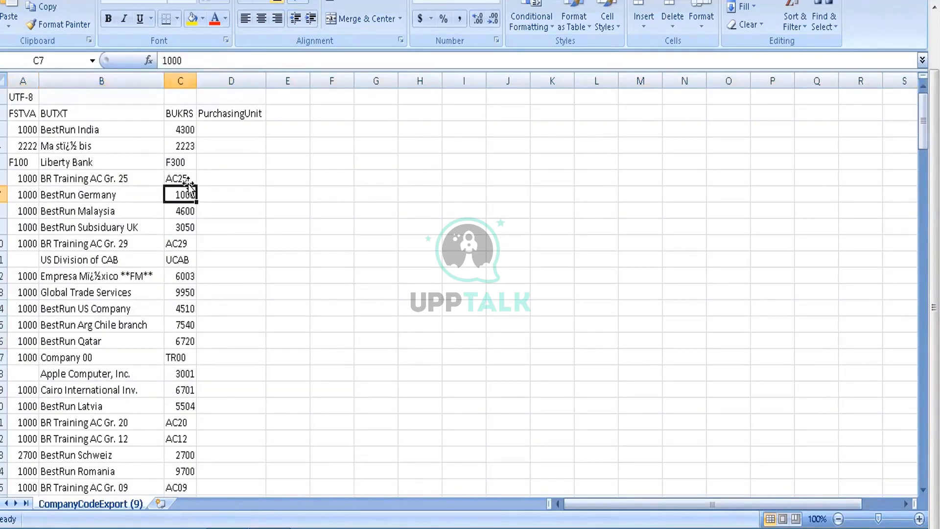
{"action": "key", "text": "Down"}
{"action": "key", "text": "Down"}
{"action": "key", "text": "Down"}
{"action": "key", "text": "Down"}
{"action": "key", "text": "Down"}
{"action": "key", "text": "Down"}
{"action": "key", "text": "Down"}
{"action": "key", "text": "Down"}
{"action": "key", "text": "Down"}
{"action": "key", "text": "Down"}
{"action": "key", "text": "Down"}
{"action": "key", "text": "Down"}
{"action": "key", "text": "Down"}
{"action": "key", "text": "Down"}
{"action": "key", "text": "Down"}
{"action": "key", "text": "Down"}
{"action": "key", "text": "Down"}
{"action": "key", "text": "Down"}
{"action": "key", "text": "Down"}
{"action": "key", "text": "Down"}
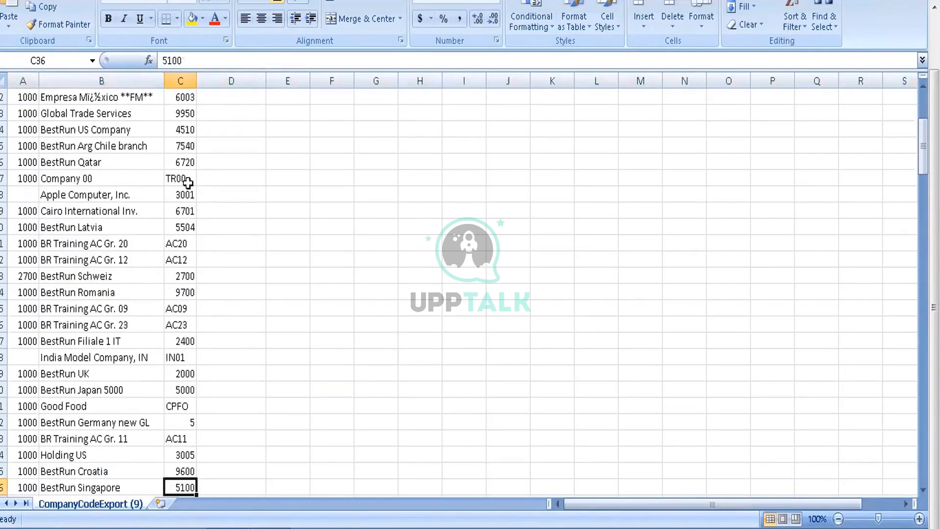
{"action": "key", "text": "Down"}
{"action": "key", "text": "Down"}
{"action": "key", "text": "Down"}
{"action": "key", "text": "Down"}
{"action": "key", "text": "Down"}
{"action": "key", "text": "Down"}
{"action": "key", "text": "Down"}
{"action": "key", "text": "Down"}
{"action": "key", "text": "Down"}
{"action": "key", "text": "Down"}
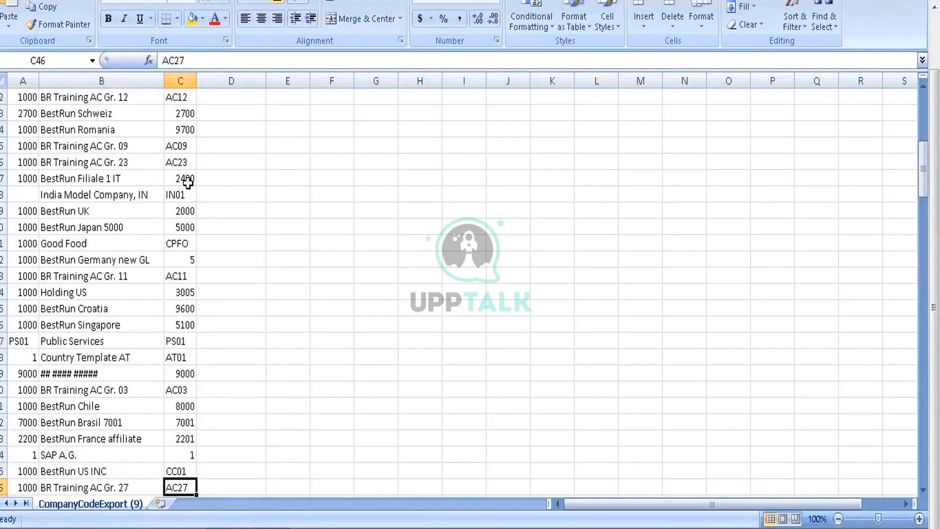
{"action": "key", "text": "Up"}
{"action": "key", "text": "Up"}
{"action": "key", "text": "Up"}
{"action": "key", "text": "Up"}
{"action": "key", "text": "Up"}
{"action": "key", "text": "Up"}
{"action": "key", "text": "Up"}
{"action": "key", "text": "Up"}
{"action": "key", "text": "Up"}
{"action": "key", "text": "Up"}
{"action": "key", "text": "Up"}
{"action": "key", "text": "Up"}
{"action": "key", "text": "Up"}
{"action": "key", "text": "Up"}
{"action": "key", "text": "Up"}
{"action": "key", "text": "Up"}
{"action": "key", "text": "Up"}
{"action": "key", "text": "Up"}
{"action": "key", "text": "Up"}
{"action": "key", "text": "Up"}
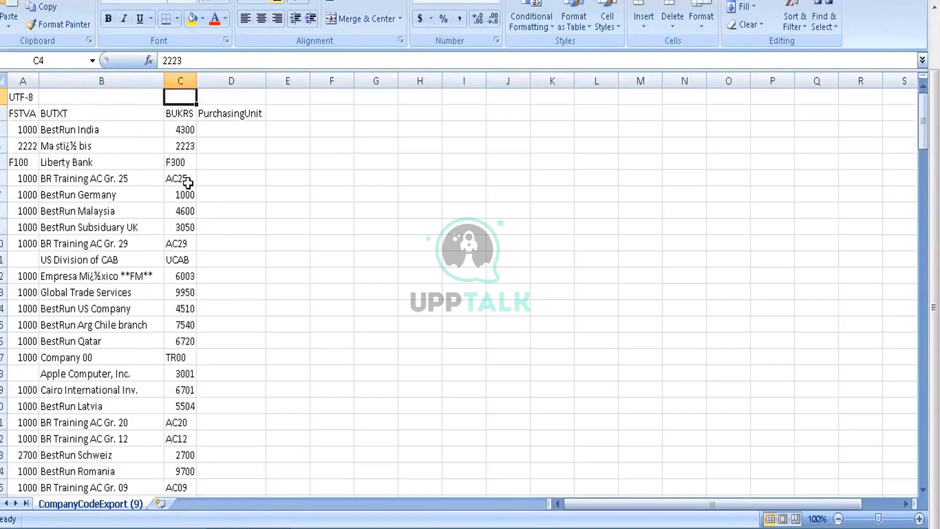
Step: Add AutoFilter controls to the header row containing FSTVA, BUTXT, BUKRS and PurchasingUnit
{"action": "left_click", "coordinate": [10, 113]}
{"action": "right_click", "coordinate": [11, 114]}
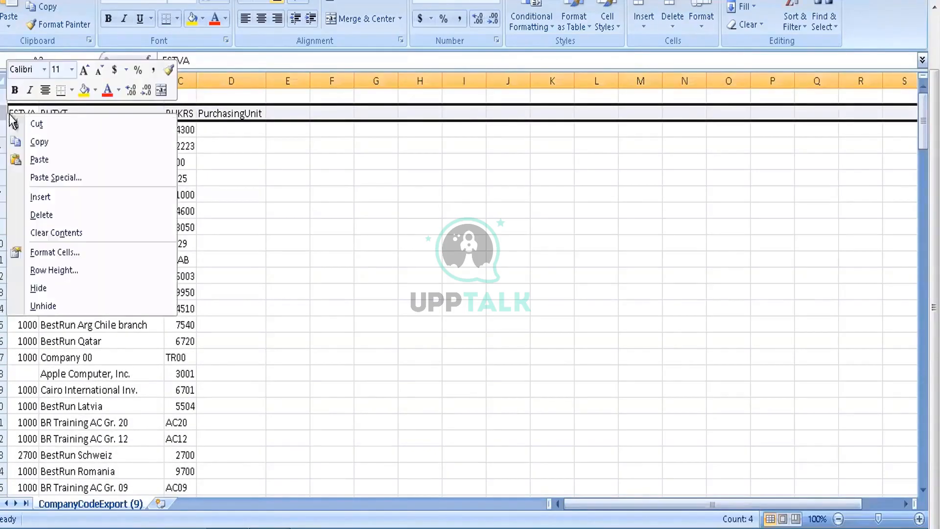
{"action": "left_click", "coordinate": [246, 190]}
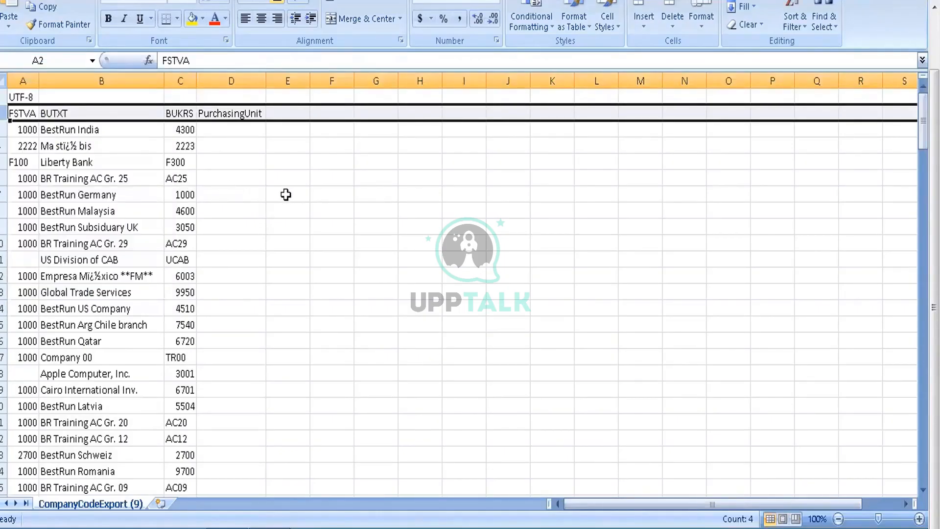
{"action": "key", "text": "ctrl+shift+l"}
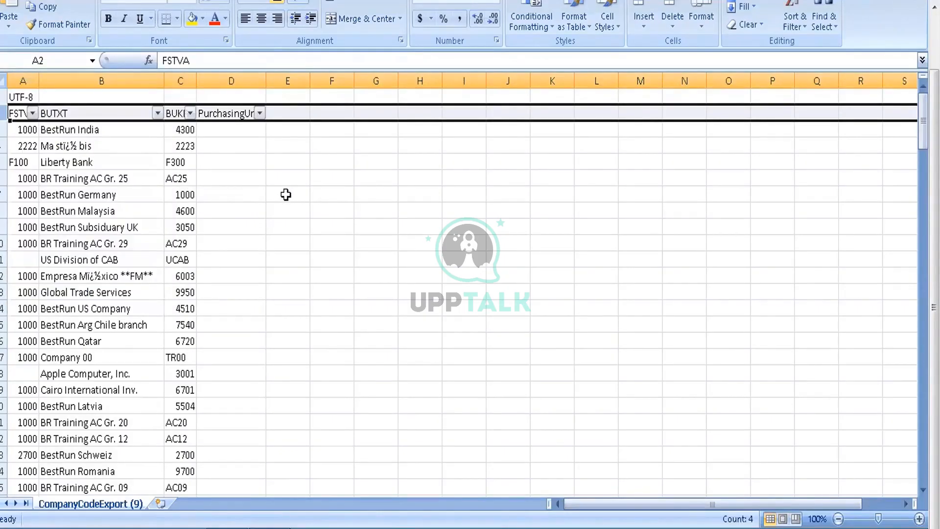
Step: Filter the BUKRS column with a custom number filter that equals 3000
{"action": "left_click", "coordinate": [190, 114]}
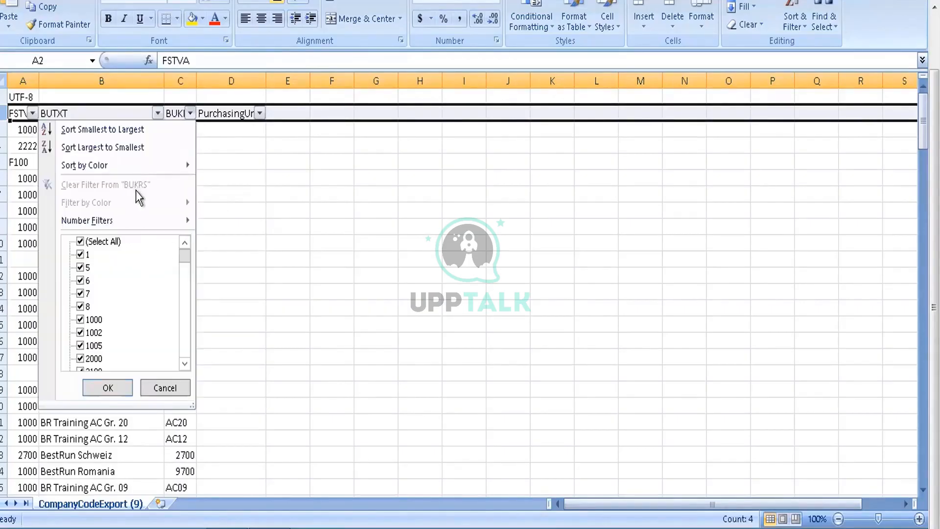
{"action": "mouse_move", "coordinate": [143, 219]}
{"action": "left_click", "coordinate": [245, 225]}
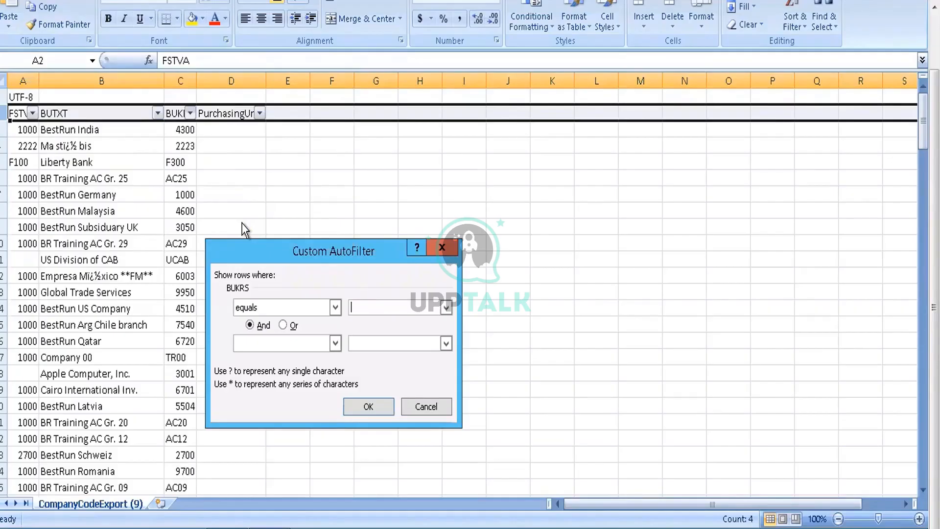
{"action": "type", "text": "3000"}
{"action": "key", "text": "Return"}
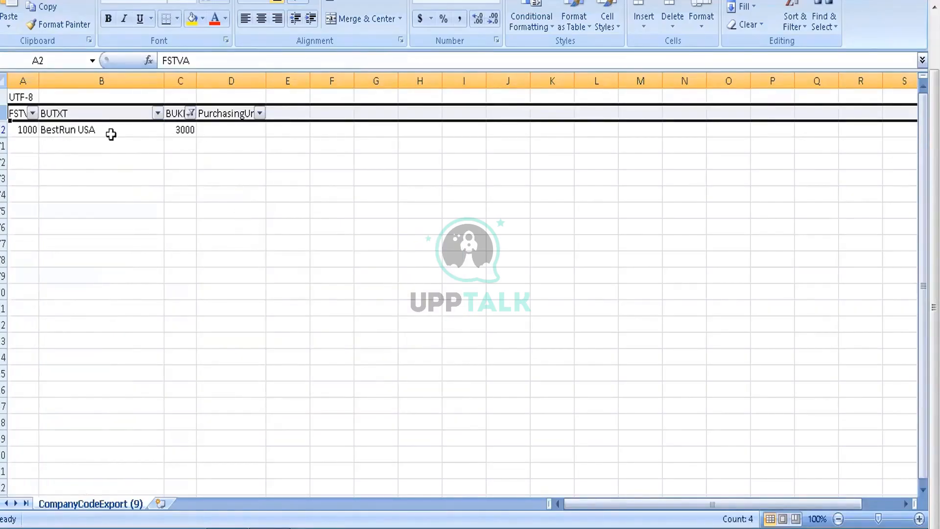
Step: Check the name and company code of the filtered record, and clear the filter from BUKRS
{"action": "double_click", "coordinate": [94, 129]}
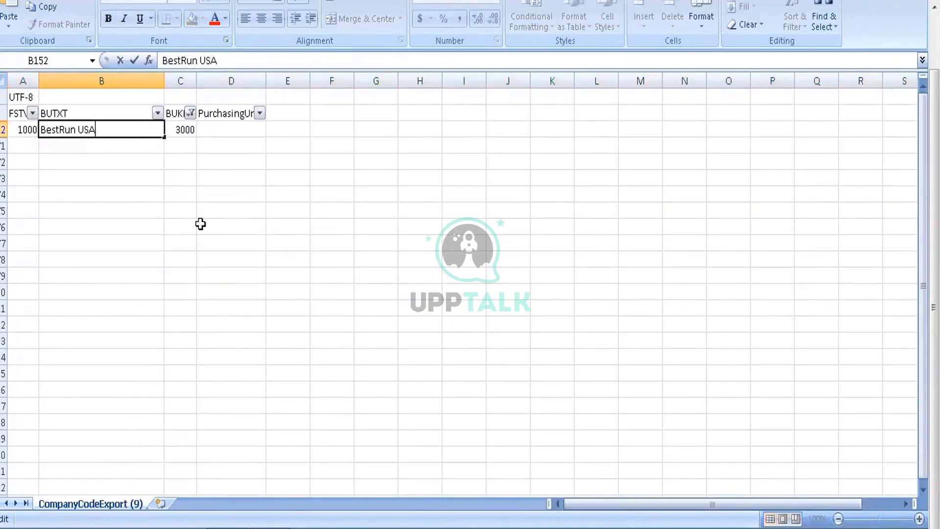
{"action": "left_click", "coordinate": [185, 130]}
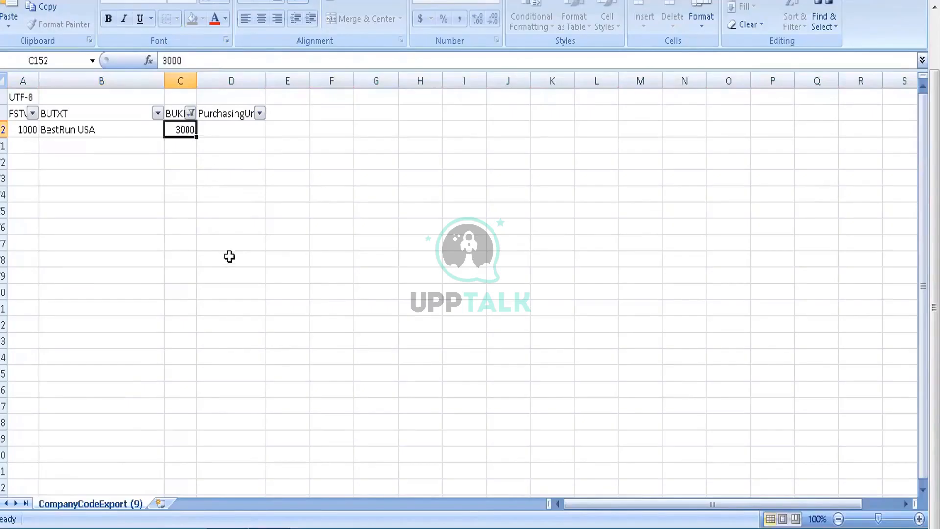
{"action": "left_click", "coordinate": [190, 113]}
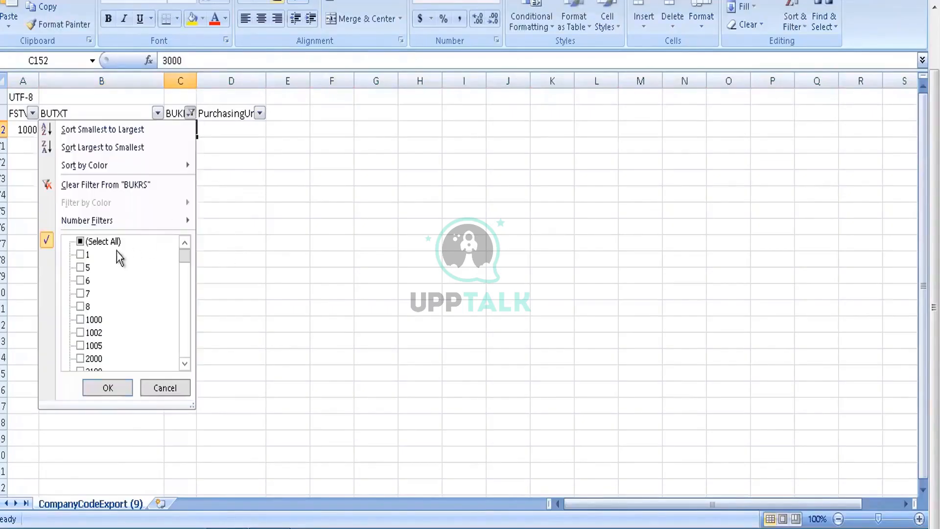
{"action": "left_click", "coordinate": [122, 186]}
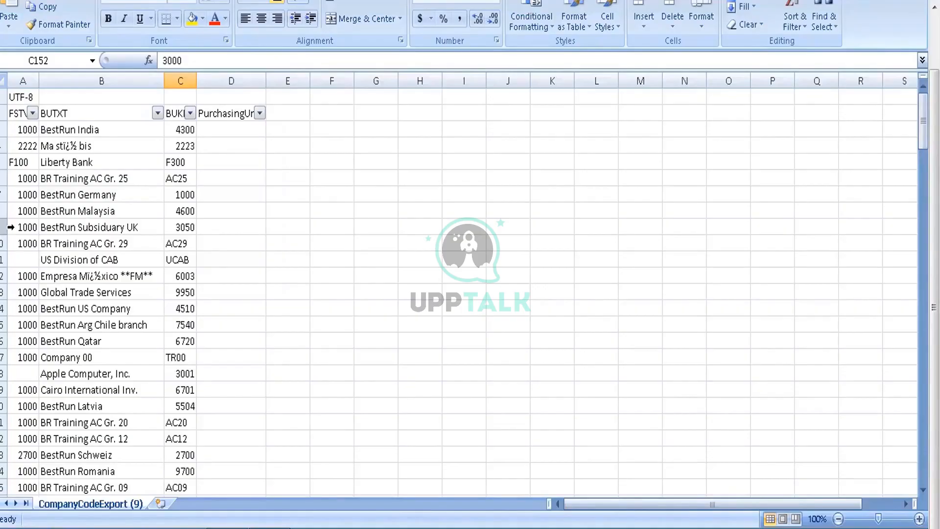
Step: Review the company code records in rows 3 to 22 by highlighting them, leaving the data unedited
{"action": "left_click", "coordinate": [10, 227]}
{"action": "right_click", "coordinate": [10, 227]}
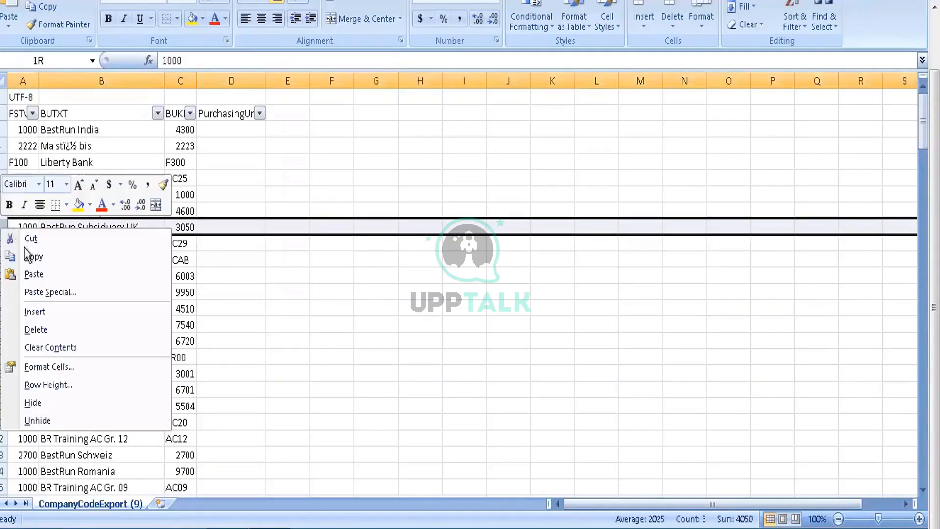
{"action": "left_click", "coordinate": [49, 150]}
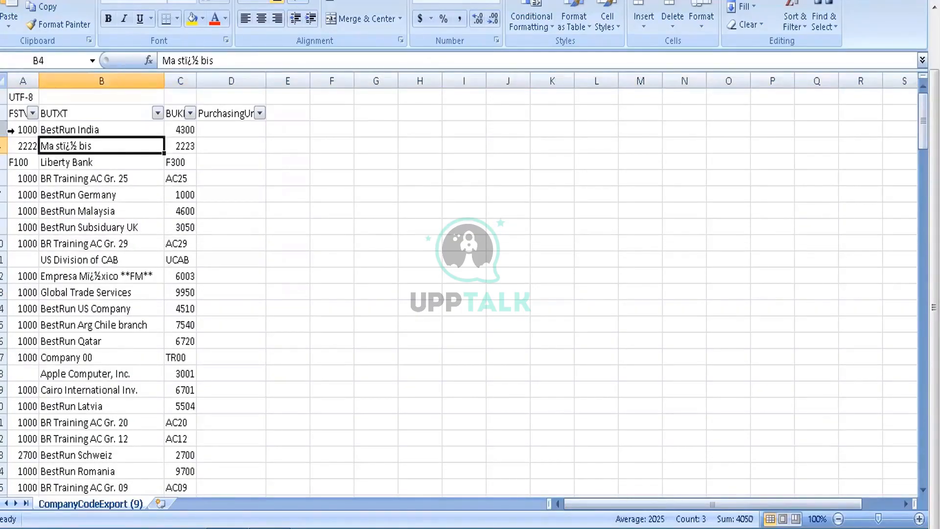
{"action": "left_click_drag", "start_coordinate": [10, 129], "coordinate": [16, 436]}
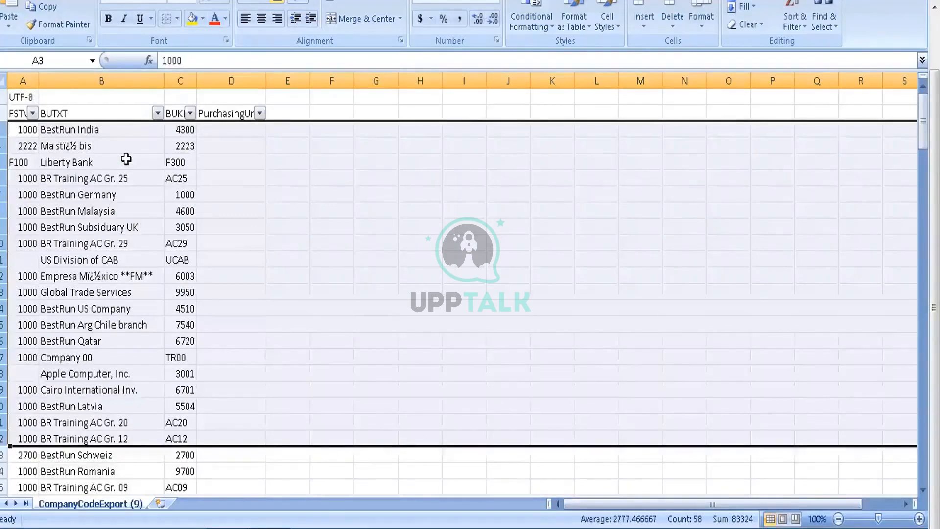
{"action": "left_click", "coordinate": [202, 163]}
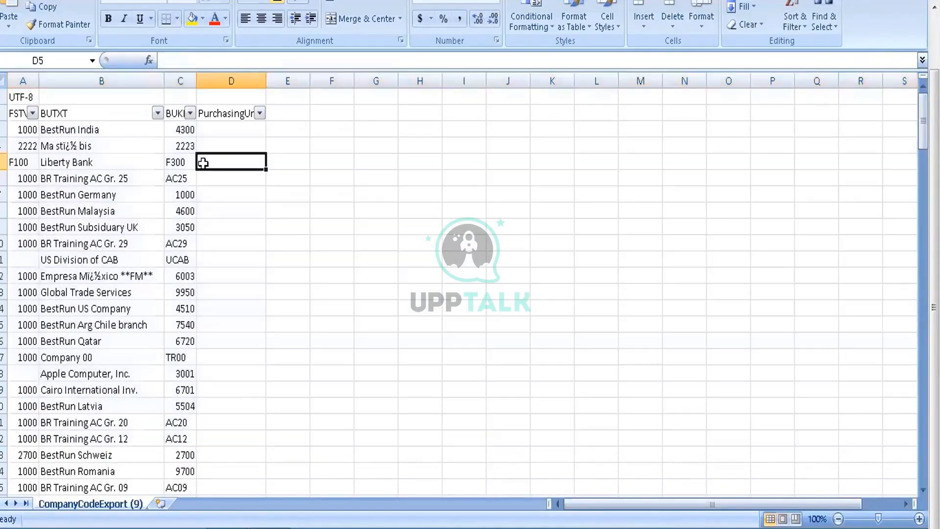
Step: Switch to SAP Ariba and open the Import Company Codes task from the import tasks
{"action": "left_click", "coordinate": [240, 528]}
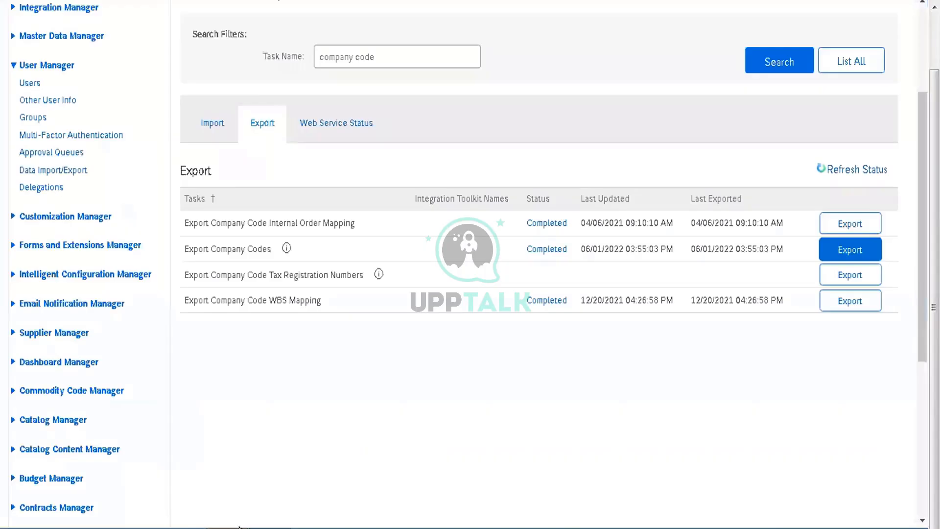
{"action": "left_click", "coordinate": [209, 128]}
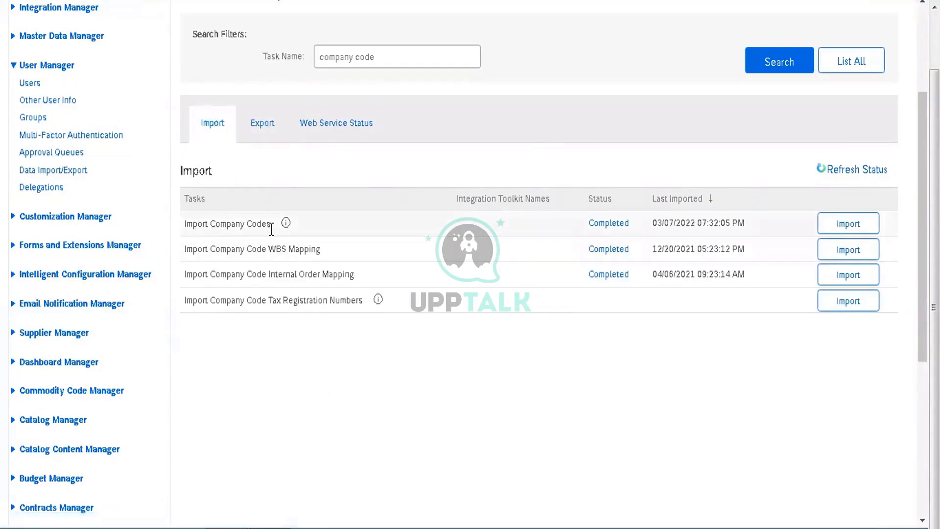
{"action": "left_click", "coordinate": [847, 230]}
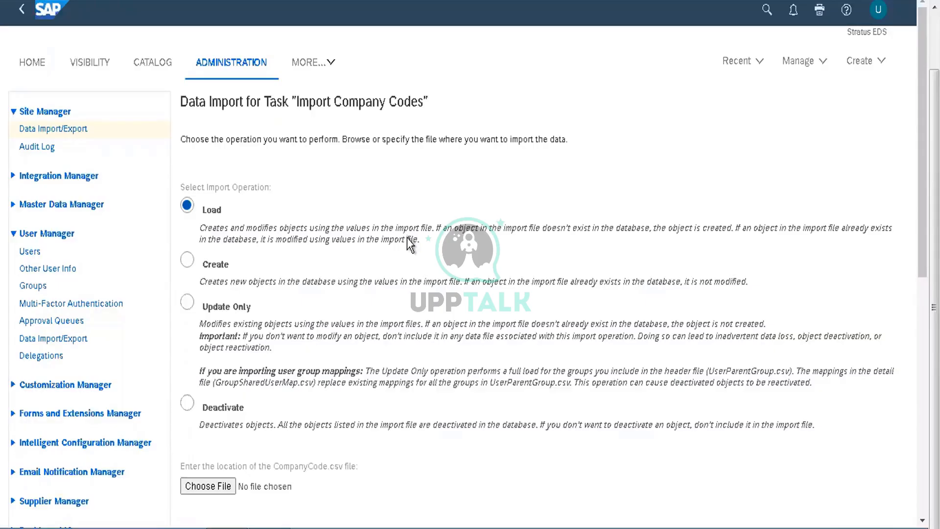
Step: Switch back to the company code export in Excel and select the BUTXT names from row 3 to the last record
{"action": "left_click", "coordinate": [270, 524]}
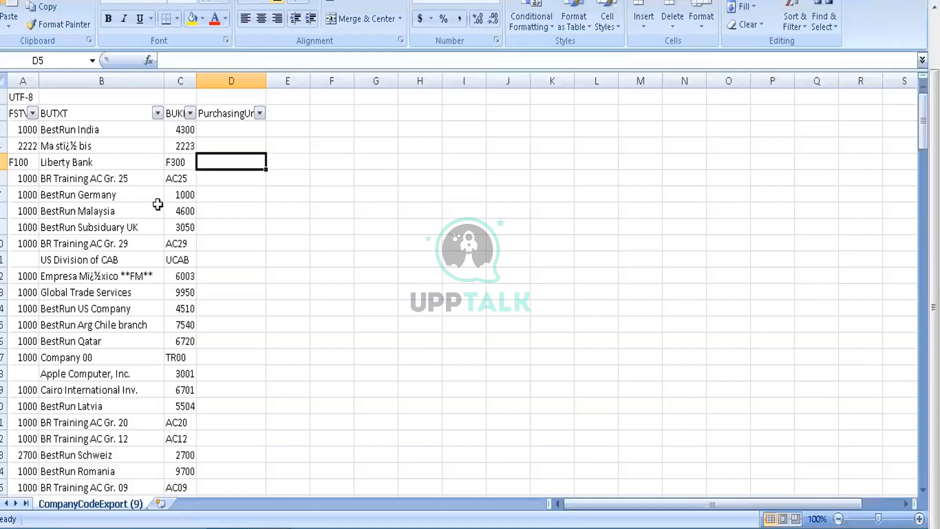
{"action": "left_click", "coordinate": [81, 130]}
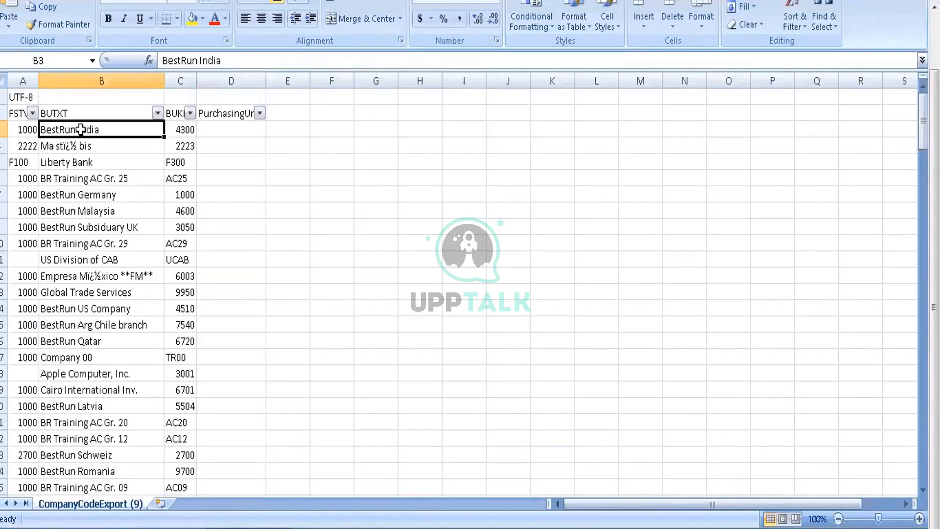
{"action": "mouse_move", "coordinate": [80, 129]}
{"action": "left_mouse_down"}
{"action": "mouse_move", "coordinate": [81, 145]}
{"action": "mouse_move", "coordinate": [81, 129]}
{"action": "left_mouse_up"}
{"action": "key", "text": "ctrl+shift+Down"}
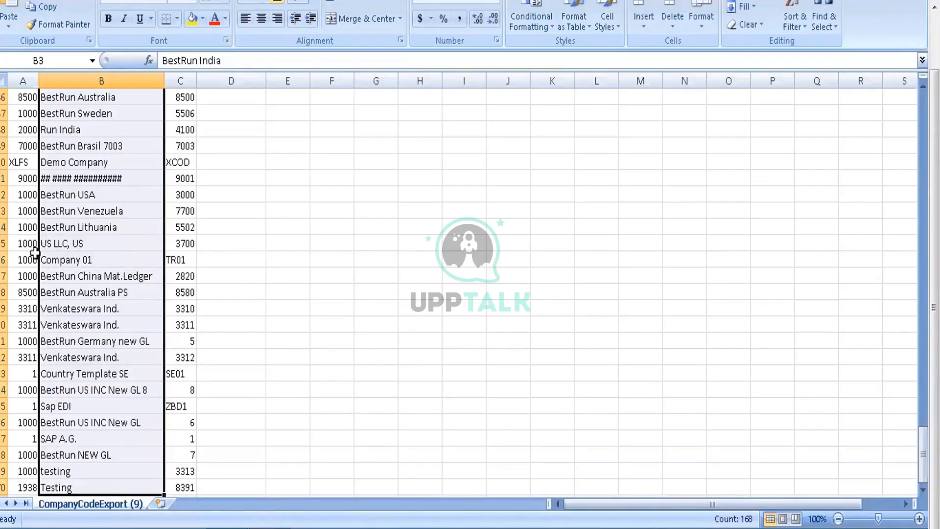
Step: Delete rows 144 to 170 at the end of the company code list
{"action": "left_click", "coordinate": [10, 487]}
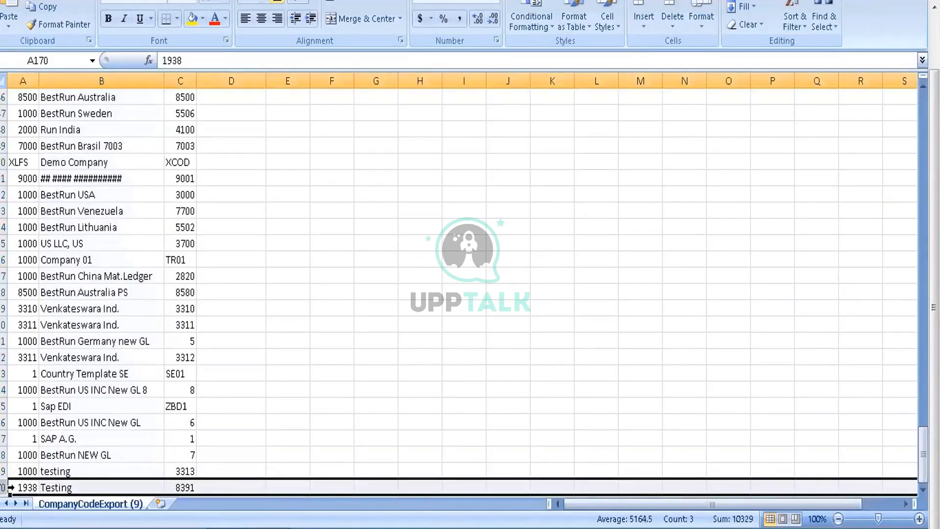
{"action": "key", "text": "shift+Up"}
{"action": "key", "text": "shift+Up"}
{"action": "key", "text": "shift+Up"}
{"action": "key", "text": "shift+Up"}
{"action": "key", "text": "shift+Up"}
{"action": "key", "text": "shift+Up"}
{"action": "key", "text": "shift+Up"}
{"action": "key", "text": "shift+Up"}
{"action": "key", "text": "shift+Up"}
{"action": "key", "text": "shift+Up"}
{"action": "key", "text": "shift+Up"}
{"action": "key", "text": "shift+Up"}
{"action": "key", "text": "shift+Up"}
{"action": "key", "text": "shift+Up"}
{"action": "key", "text": "shift+Up"}
{"action": "key", "text": "shift+Up"}
{"action": "key", "text": "shift+Up"}
{"action": "key", "text": "shift+Up"}
{"action": "key", "text": "shift+Up"}
{"action": "key", "text": "shift+Up"}
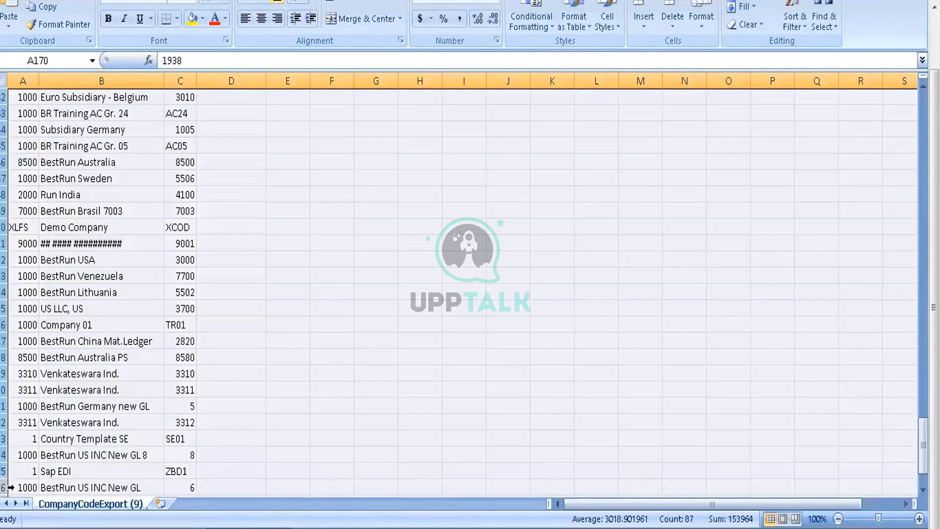
{"action": "key", "text": "shift+Down"}
{"action": "key", "text": "shift+Down"}
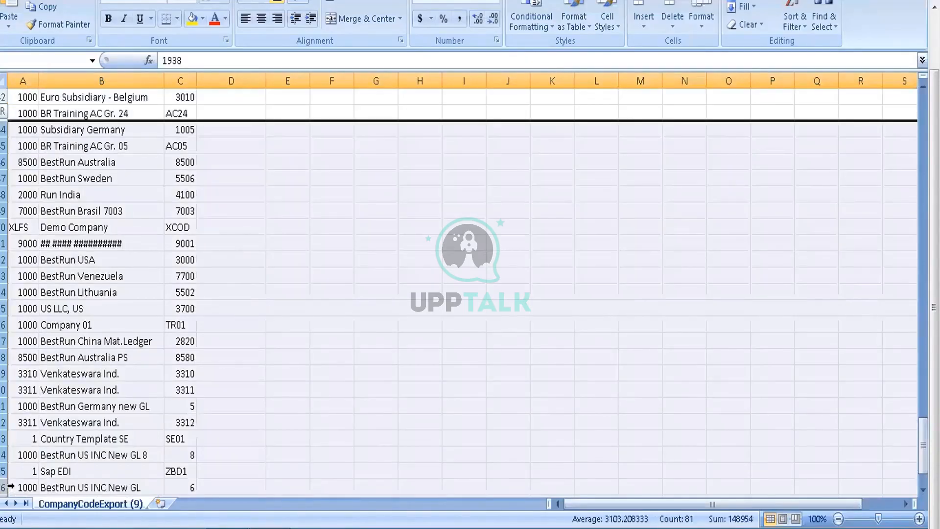
{"action": "right_click", "coordinate": [6, 154]}
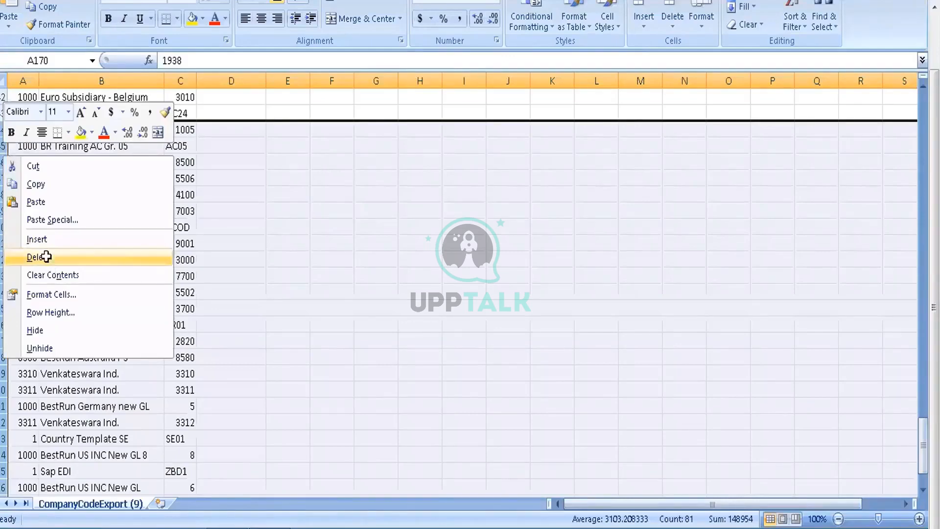
{"action": "left_click", "coordinate": [47, 257]}
{"action": "left_click", "coordinate": [46, 257]}
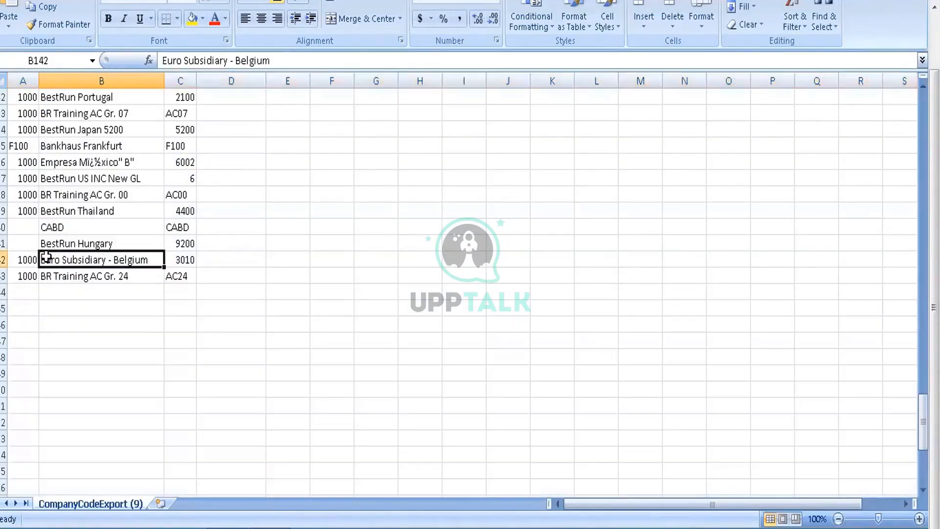
Step: Delete rows 3 to 27 of the company code list, from BestRun India through BestRun Filiale 1 IT
{"action": "key", "text": "ctrl+Up"}
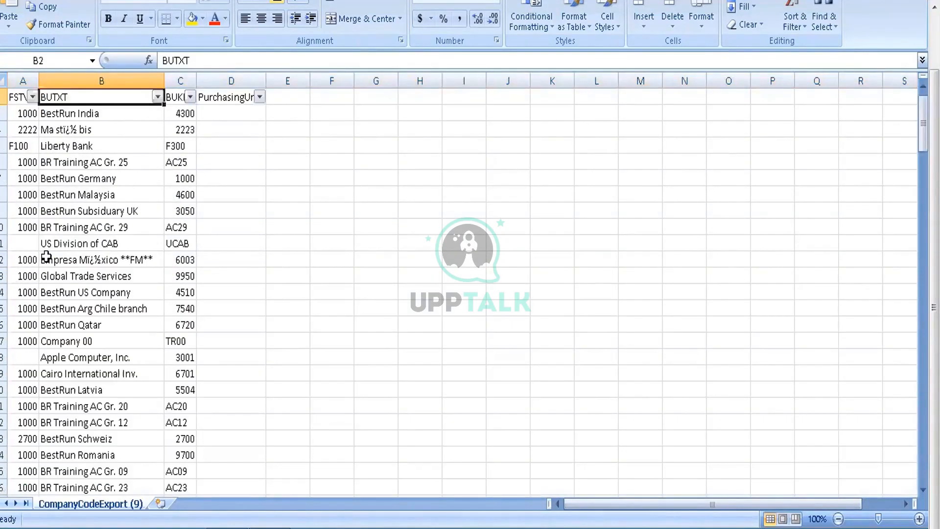
{"action": "scroll", "coordinate": [47, 257], "scroll_direction": "up", "scroll_amount": 1}
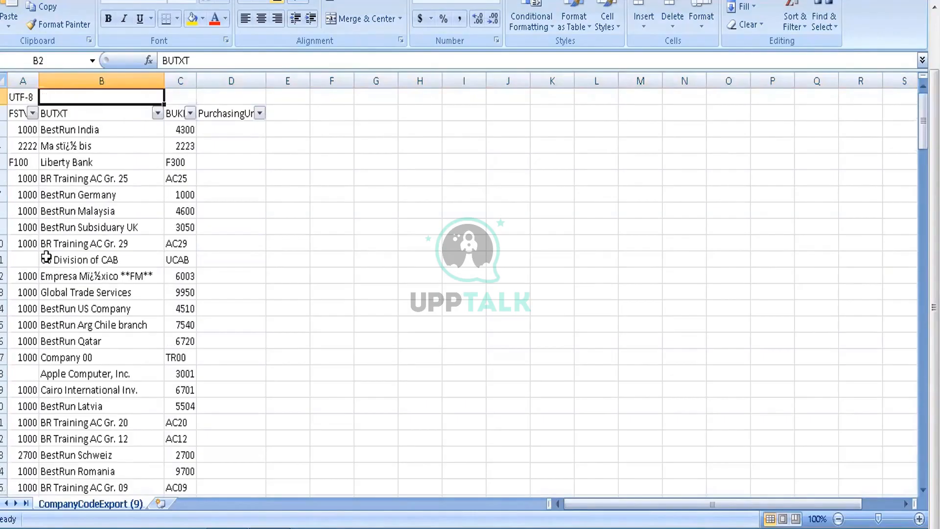
{"action": "key", "text": "Down"}
{"action": "key", "text": "Left"}
{"action": "key", "text": "shift+space"}
{"action": "key", "text": "ctrl+c"}
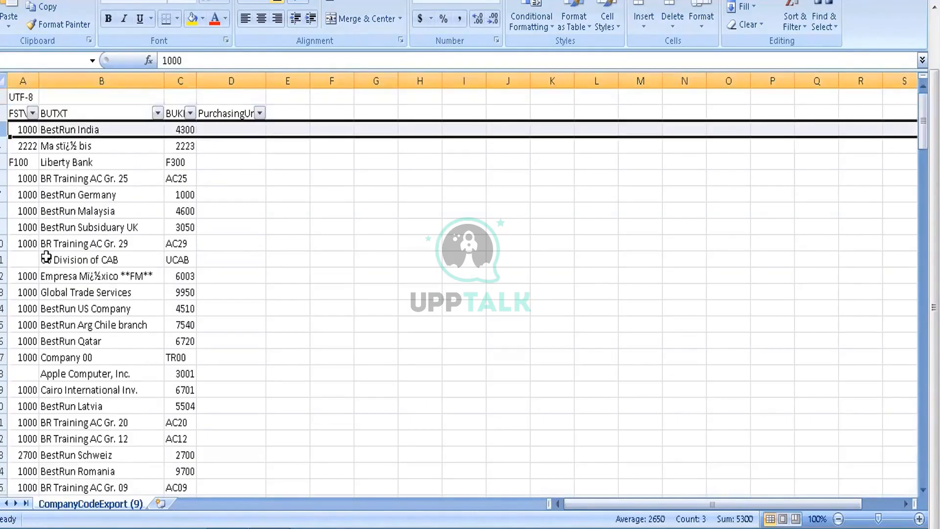
{"action": "key", "text": "shift+Down"}
{"action": "key", "text": "shift+Down"}
{"action": "key", "text": "shift+Down"}
{"action": "key", "text": "shift+Down"}
{"action": "key", "text": "shift+Down"}
{"action": "key", "text": "shift+Down"}
{"action": "key", "text": "shift+Down"}
{"action": "key", "text": "shift+Down"}
{"action": "key", "text": "shift+Down"}
{"action": "key", "text": "shift+Down"}
{"action": "key", "text": "shift+Down"}
{"action": "key", "text": "shift+Down"}
{"action": "key", "text": "shift+Down"}
{"action": "key", "text": "shift+Down"}
{"action": "key", "text": "shift+Down"}
{"action": "key", "text": "shift+Down"}
{"action": "key", "text": "shift+Down"}
{"action": "key", "text": "shift+Down"}
{"action": "key", "text": "shift+Down"}
{"action": "key", "text": "shift+Down"}
{"action": "key", "text": "shift+Down"}
{"action": "key", "text": "shift+Down"}
{"action": "key", "text": "shift+Down"}
{"action": "key", "text": "shift+Down"}
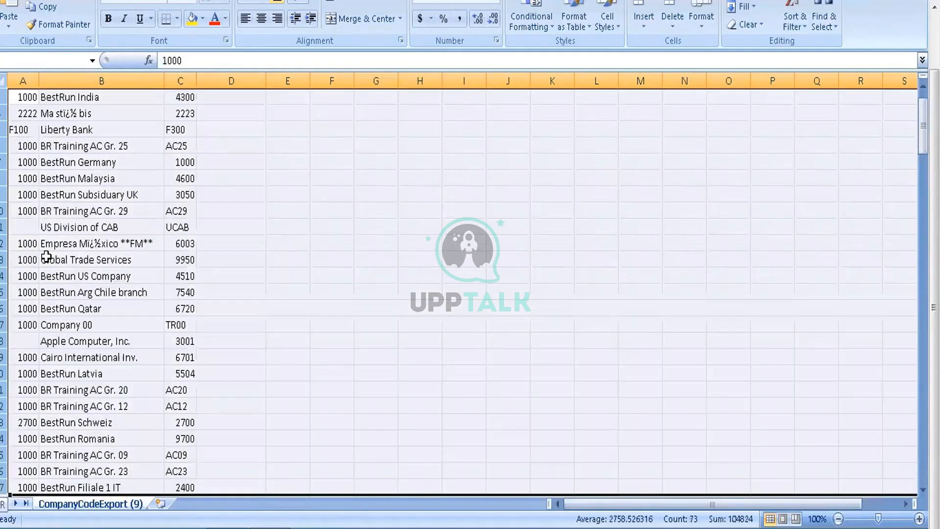
{"action": "right_click", "coordinate": [7, 227]}
{"action": "left_click", "coordinate": [37, 327]}
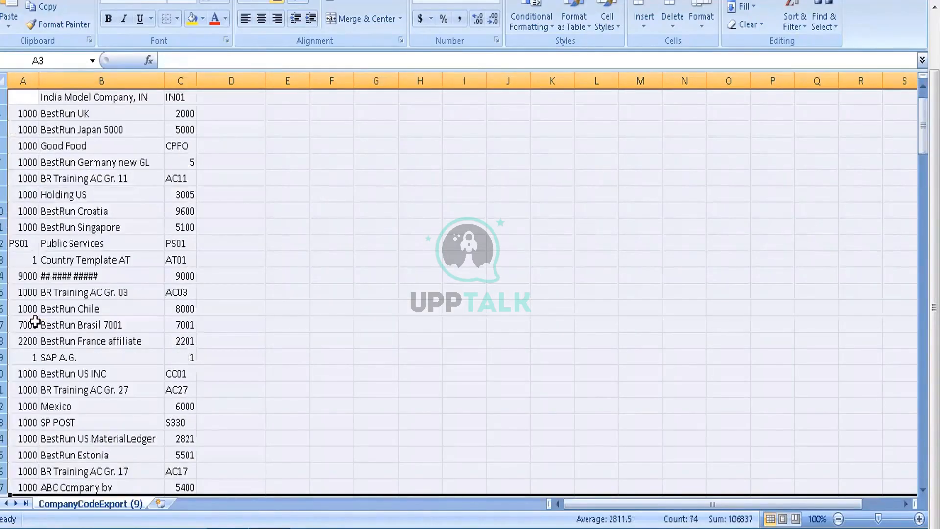
Step: Delete the next three 25-row blocks of company codes that move up into rows 3 to 27
{"action": "right_click", "coordinate": [10, 180]}
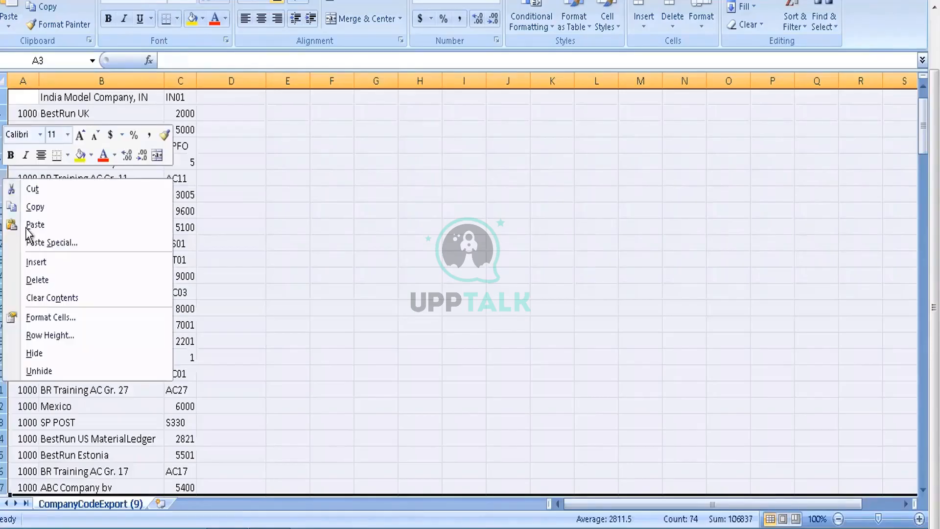
{"action": "left_click", "coordinate": [38, 278]}
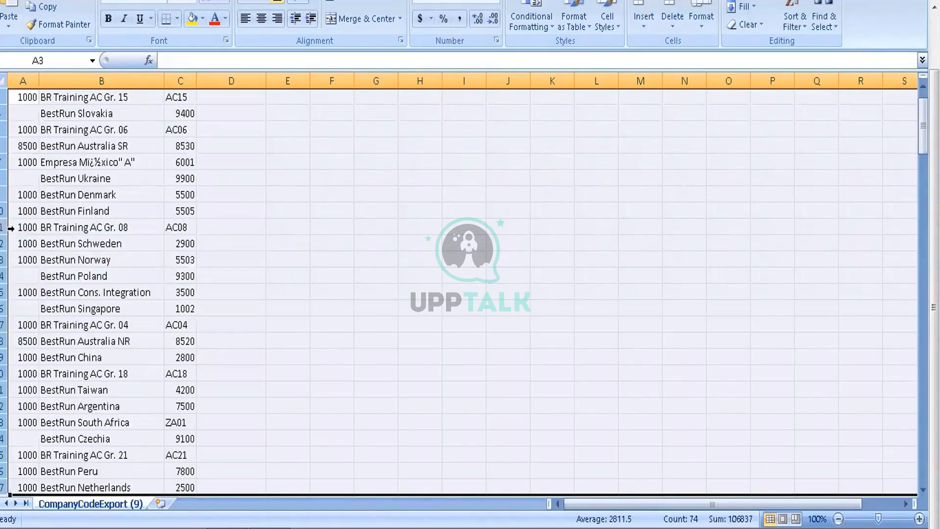
{"action": "right_click", "coordinate": [6, 228]}
{"action": "left_click", "coordinate": [28, 330]}
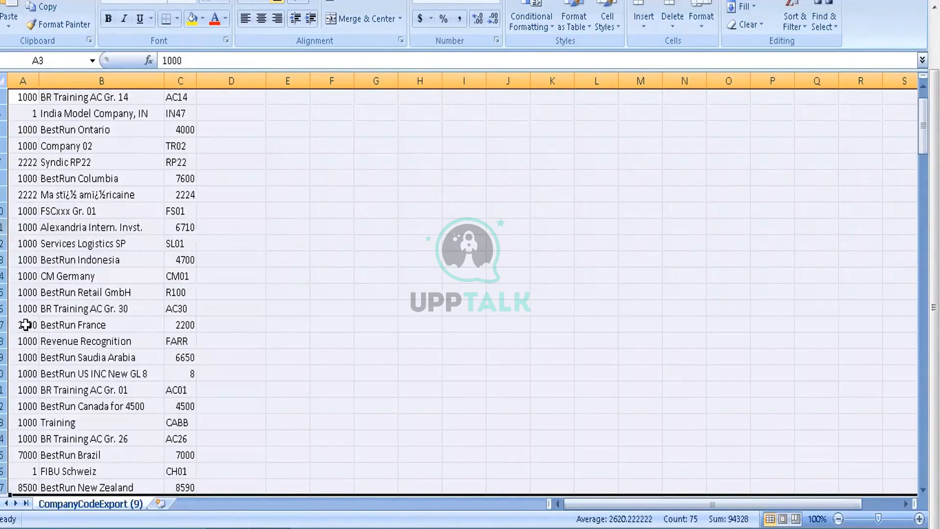
{"action": "right_click", "coordinate": [10, 254]}
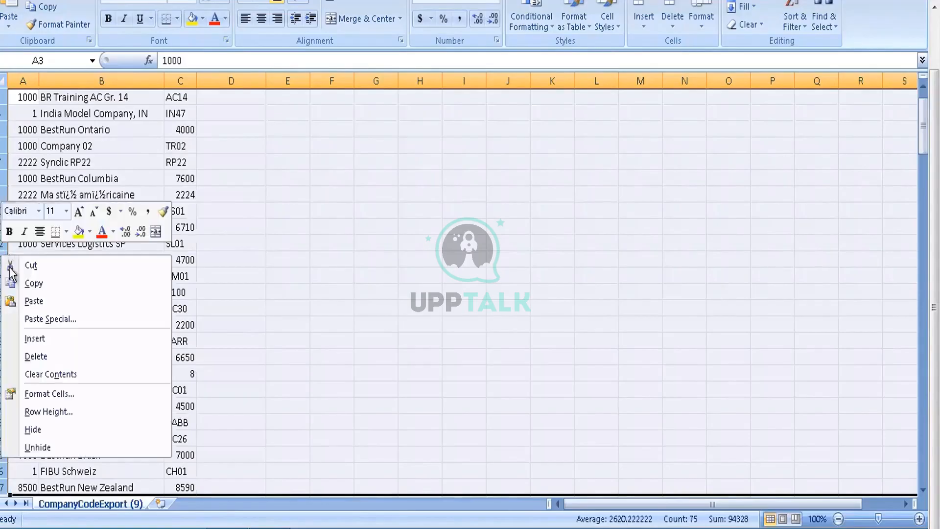
{"action": "left_click", "coordinate": [31, 356]}
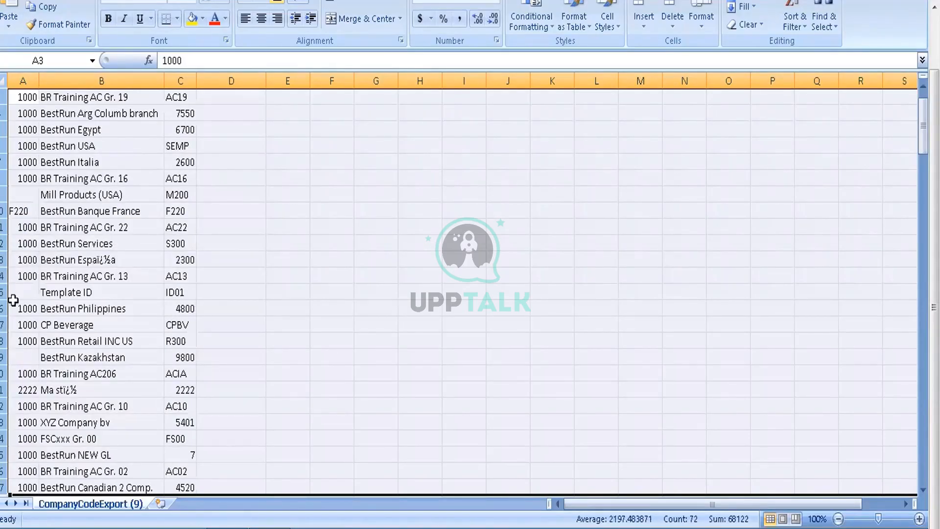
Step: Delete every row from row 9, Mill Products (USA), down to the end of the sheet
{"action": "left_click", "coordinate": [93, 192]}
{"action": "key", "text": "Left"}
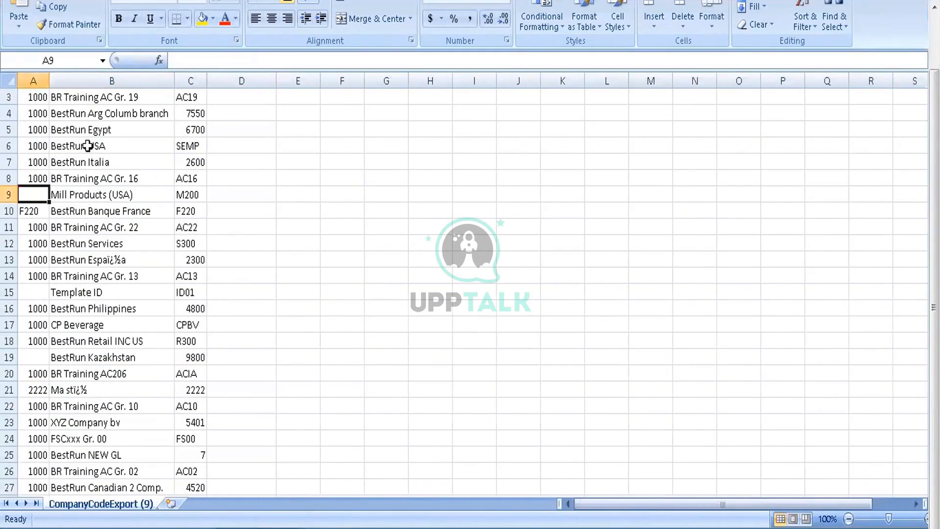
{"action": "key", "text": "Down"}
{"action": "key", "text": "Up"}
{"action": "key", "text": "Up"}
{"action": "key", "text": "Up"}
{"action": "key", "text": "Up"}
{"action": "key", "text": "Up"}
{"action": "key", "text": "Up"}
{"action": "key", "text": "Up"}
{"action": "key", "text": "Up"}
{"action": "key", "text": "Up"}
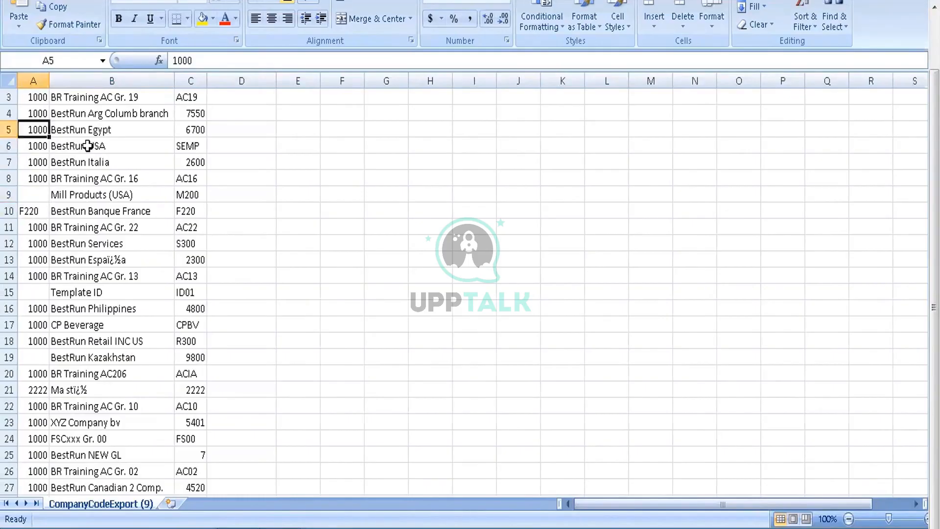
{"action": "key", "text": "Down"}
{"action": "key", "text": "Down"}
{"action": "key", "text": "Down"}
{"action": "key", "text": "Down"}
{"action": "key", "text": "Down"}
{"action": "key", "text": "Down"}
{"action": "key", "text": "Down"}
{"action": "key", "text": "Down"}
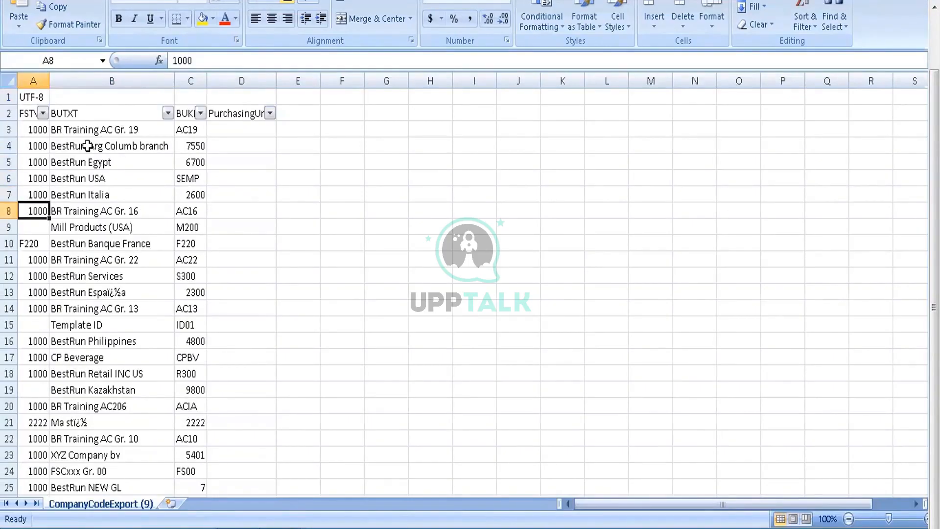
{"action": "key", "text": "shift+space"}
{"action": "key", "text": "shift+Down"}
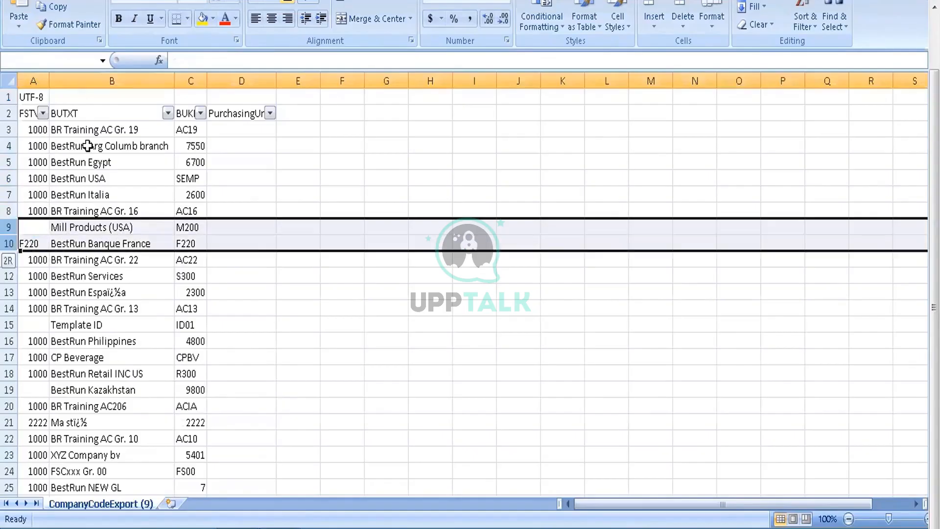
{"action": "key", "text": "shift+Down"}
{"action": "key", "text": "shift+Down"}
{"action": "key", "text": "shift+Down"}
{"action": "key", "text": "shift+Down"}
{"action": "key", "text": "shift+Down"}
{"action": "key", "text": "shift+Down"}
{"action": "key", "text": "shift+Down"}
{"action": "key", "text": "shift+Down"}
{"action": "key", "text": "shift+Down"}
{"action": "key", "text": "shift+Down"}
{"action": "key", "text": "shift+Down"}
{"action": "key", "text": "shift+Down"}
{"action": "key", "text": "shift+Down"}
{"action": "key", "text": "shift+Down"}
{"action": "key", "text": "shift+Down"}
{"action": "key", "text": "shift+Down"}
{"action": "key", "text": "shift+Down"}
{"action": "key", "text": "shift+Down"}
{"action": "key", "text": "shift+Down"}
{"action": "key", "text": "shift+Down"}
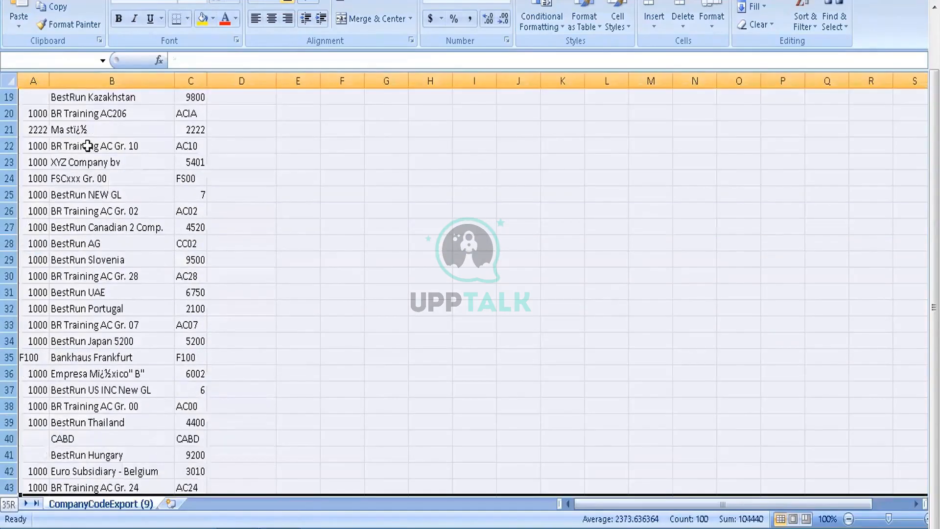
{"action": "key", "text": "ctrl+shift+Down"}
{"action": "right_click", "coordinate": [16, 172]}
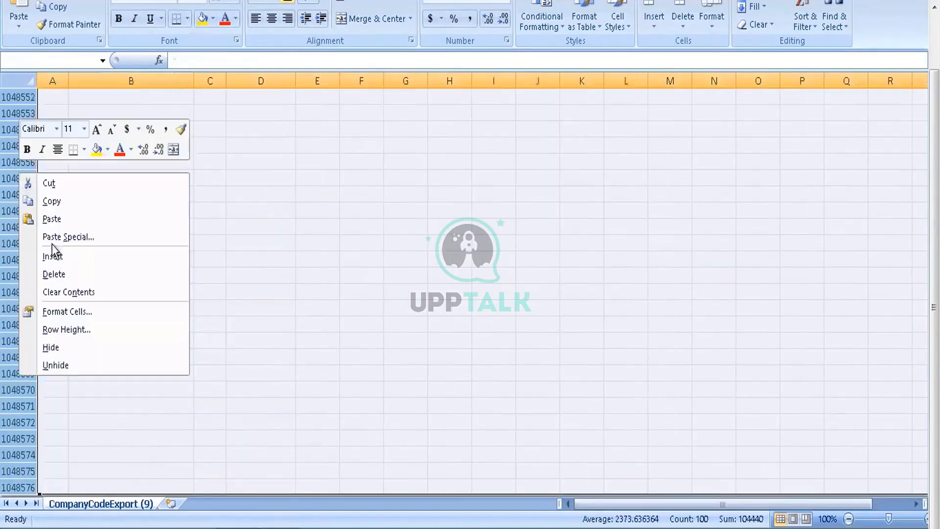
{"action": "left_click", "coordinate": [58, 275]}
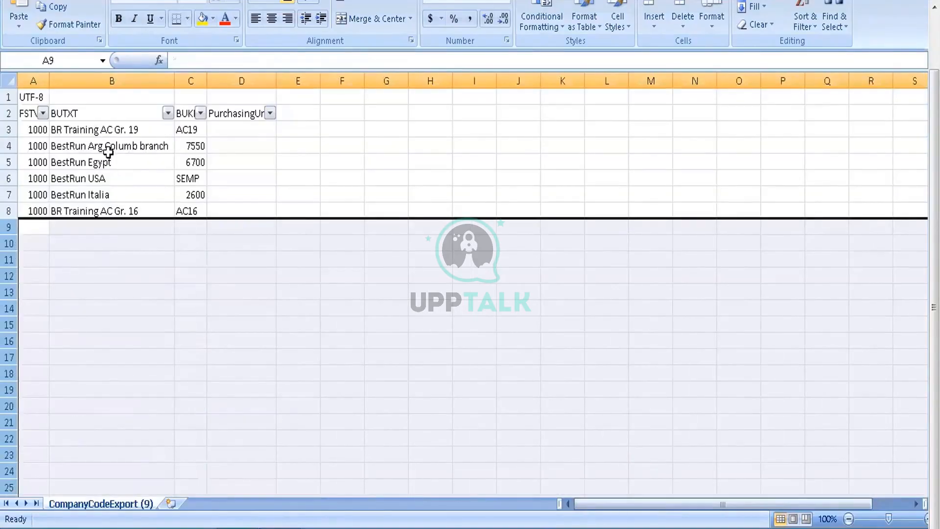
{"action": "left_click", "coordinate": [108, 149]}
{"action": "key", "text": "Up"}
{"action": "key", "text": "Up"}
{"action": "key", "text": "Up"}
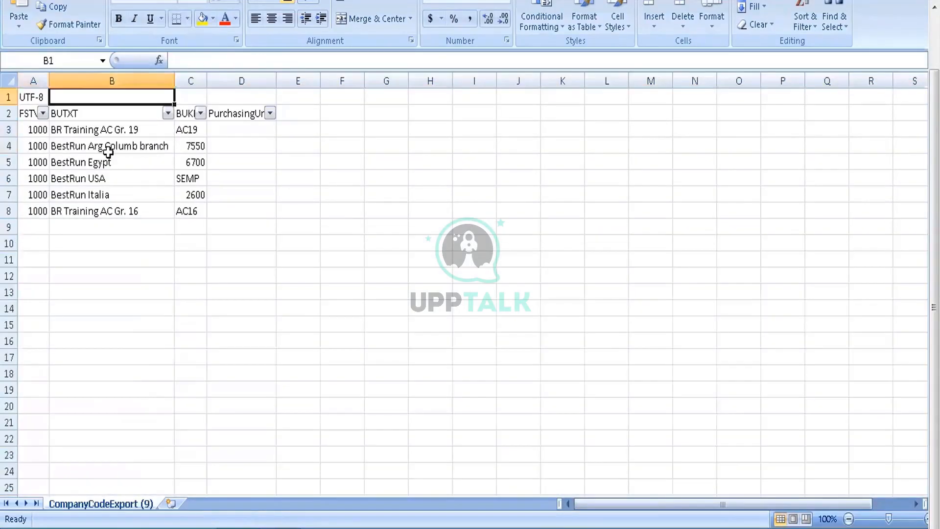
{"action": "key", "text": "Down"}
{"action": "key", "text": "Down"}
{"action": "key", "text": "Down"}
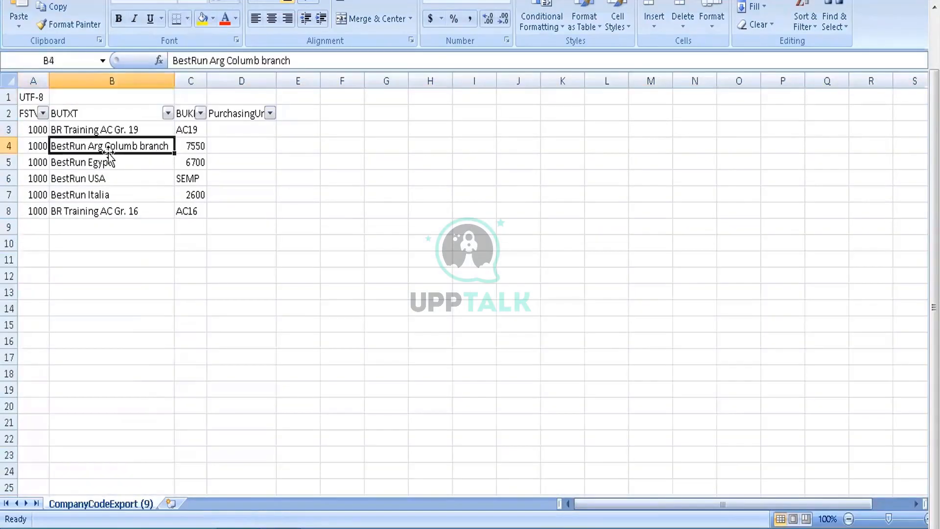
Step: Remove the filters from the column headers in row 2 without sorting or filtering the records
{"action": "left_click", "coordinate": [200, 113]}
{"action": "left_click", "coordinate": [247, 175]}
{"action": "left_click", "coordinate": [43, 113]}
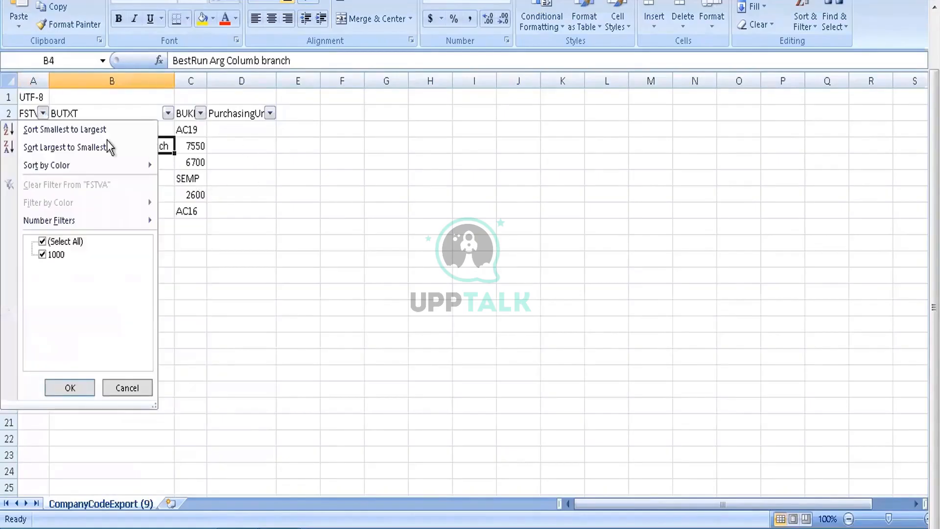
{"action": "left_click", "coordinate": [12, 129]}
{"action": "left_click", "coordinate": [9, 113]}
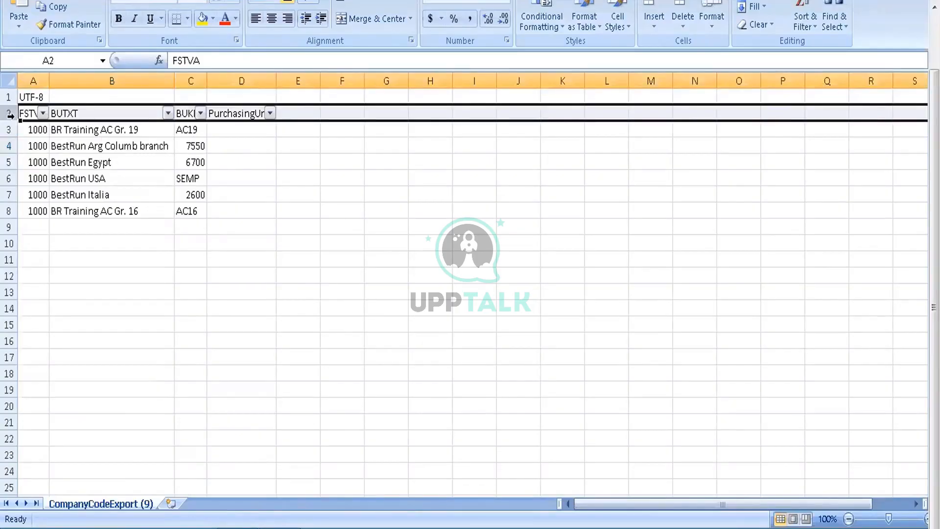
{"action": "key", "text": "ctrl+shift+l"}
{"action": "left_click", "coordinate": [191, 156]}
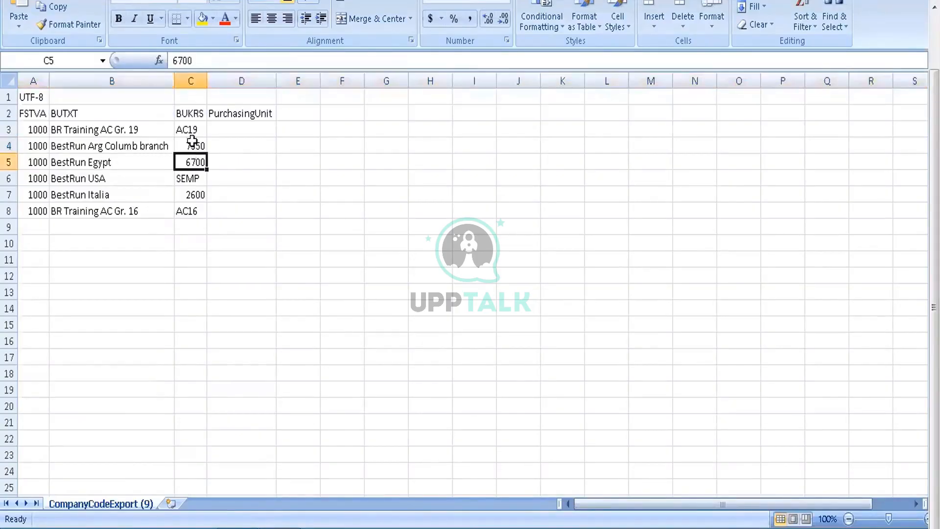
Step: Clear the company code records in rows 5 to 8, from BestRun Egypt through BR Training AC Gr. 16
{"action": "left_click", "coordinate": [10, 162]}
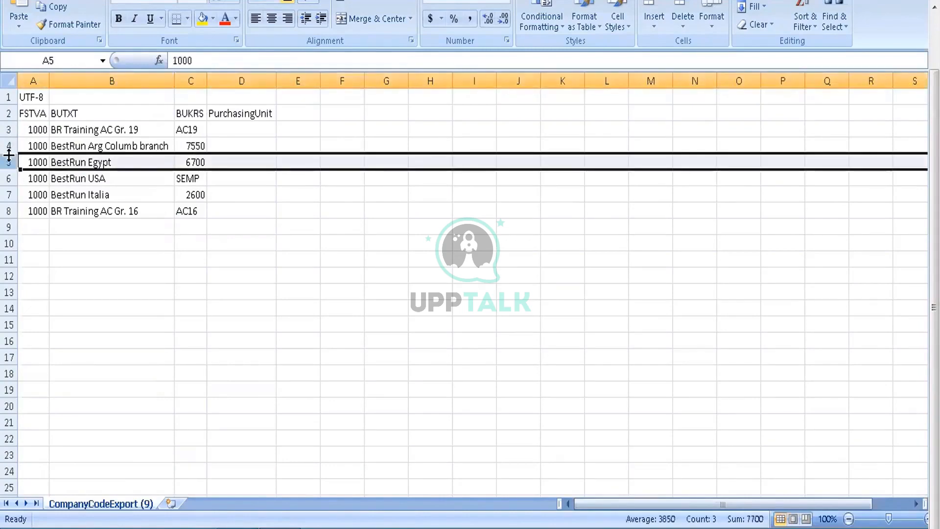
{"action": "left_click_drag", "start_coordinate": [9, 161], "coordinate": [9, 206]}
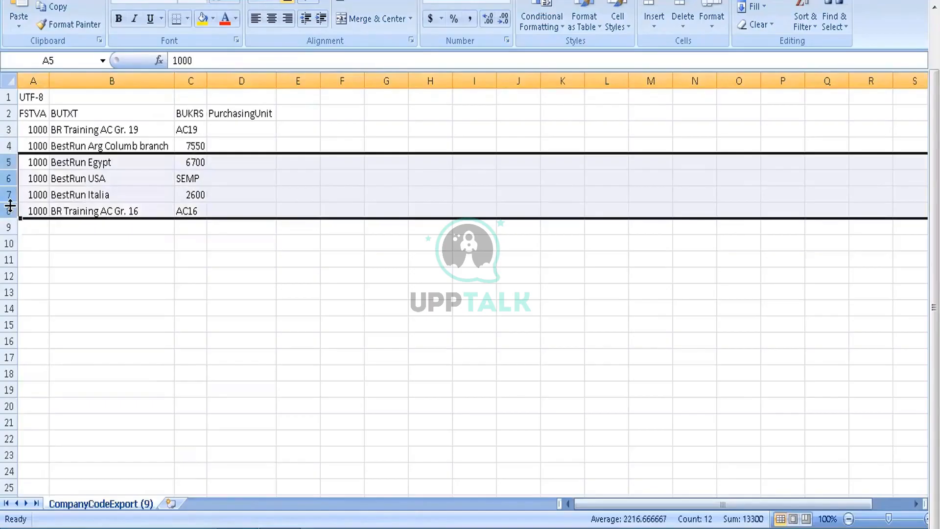
{"action": "key", "text": "Delete"}
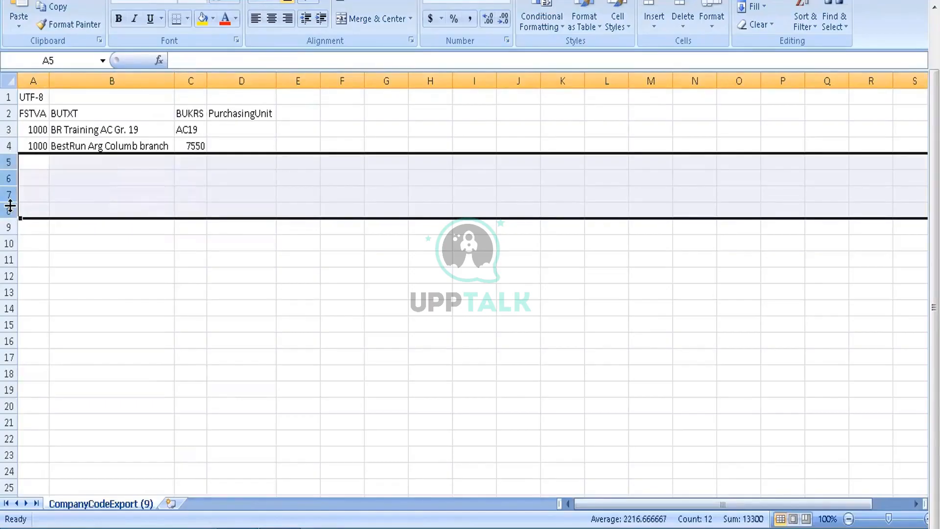
{"action": "left_click", "coordinate": [114, 253]}
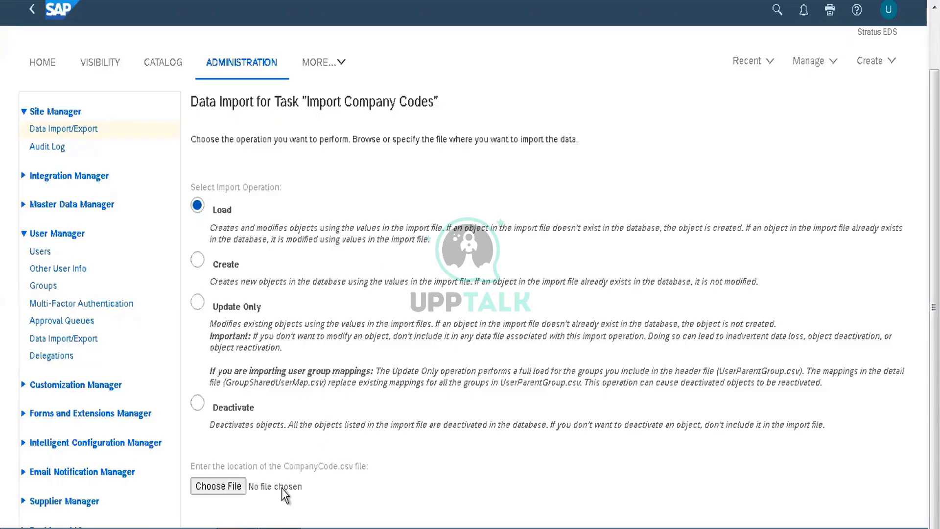
Step: Compare the shortened company code list in Excel with the import operations offered for Import Company Codes in SAP Ariba
{"action": "left_click", "coordinate": [286, 451]}
{"action": "key", "text": "alt+Tab"}
{"action": "left_click", "coordinate": [147, 213]}
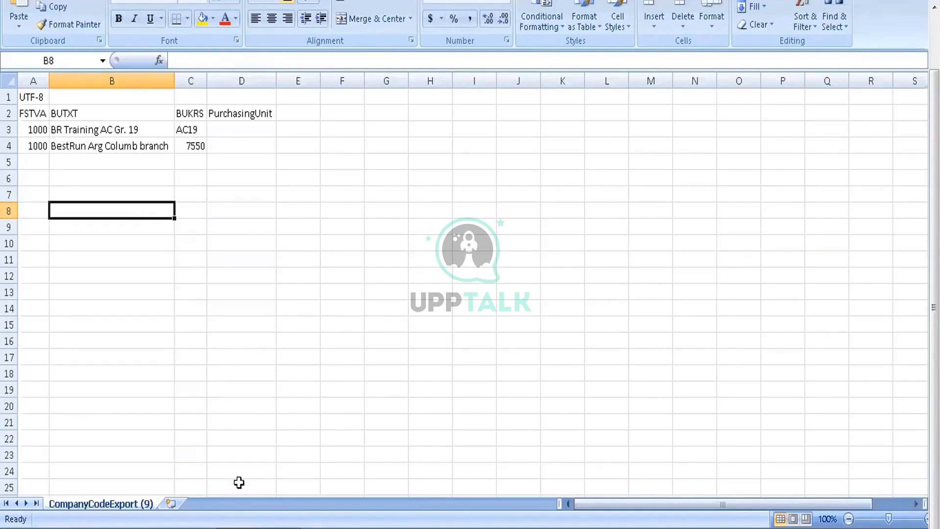
{"action": "key", "text": "alt+Tab"}
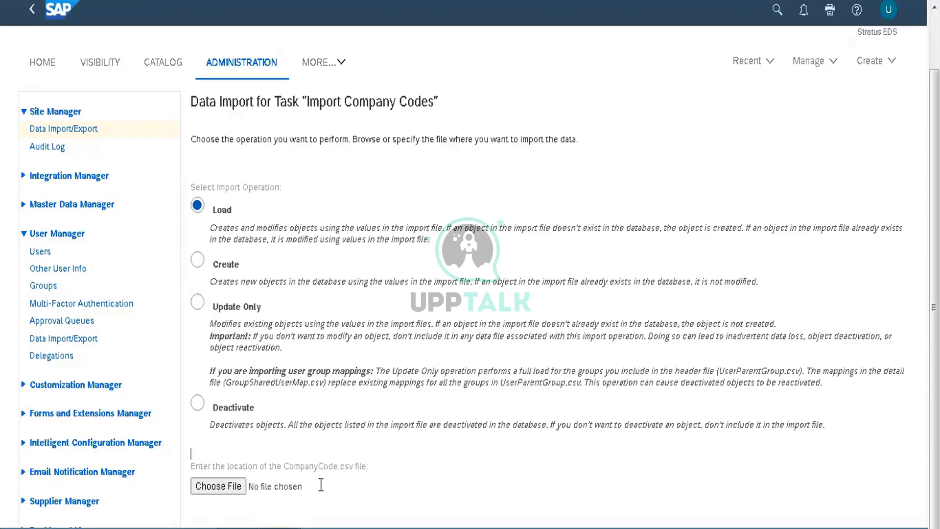
{"action": "key", "text": "alt+Tab"}
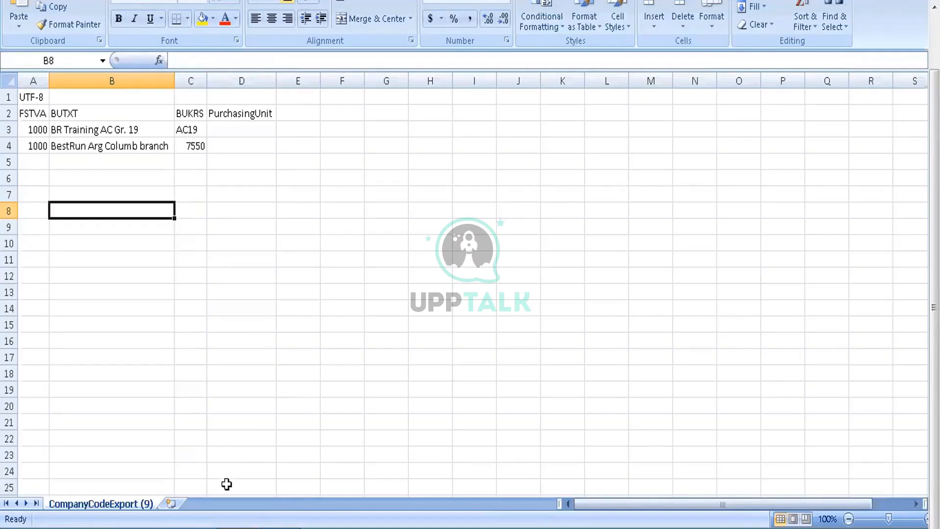
Step: Switch to SAP Ariba and choose Deactivate as the operation for the Import Company Codes task
{"action": "key", "text": "alt+Tab"}
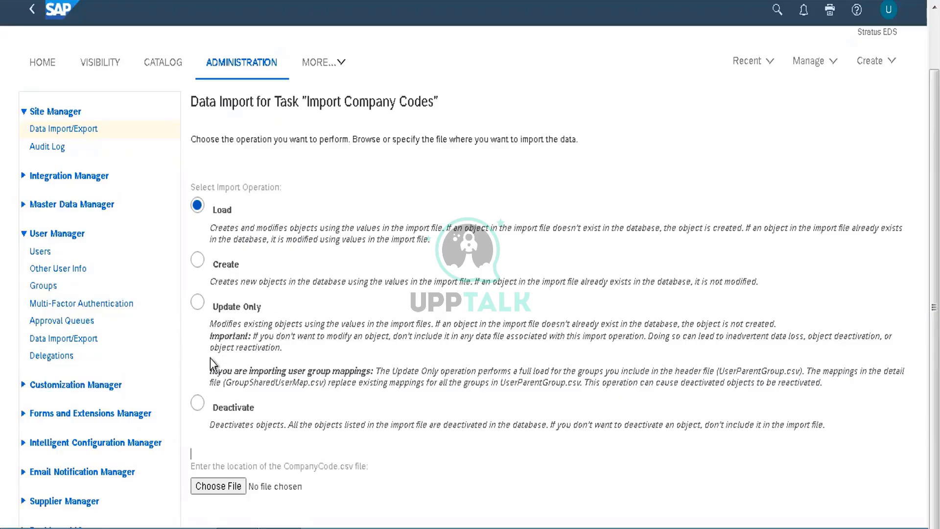
{"action": "left_click", "coordinate": [198, 404]}
Step: Check the records left in the Excel company code export against the Deactivate import option in SAP Ariba
{"action": "mouse_move", "coordinate": [279, 527]}
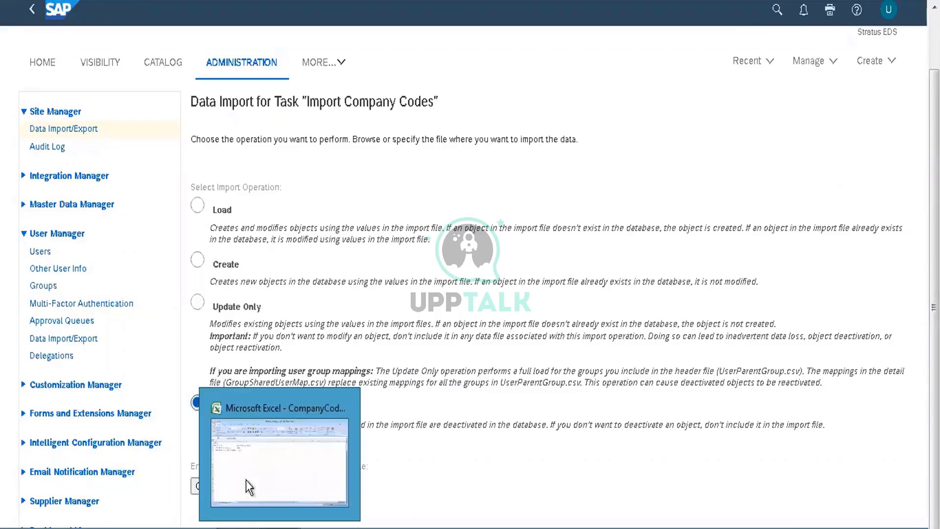
{"action": "left_click", "coordinate": [246, 480]}
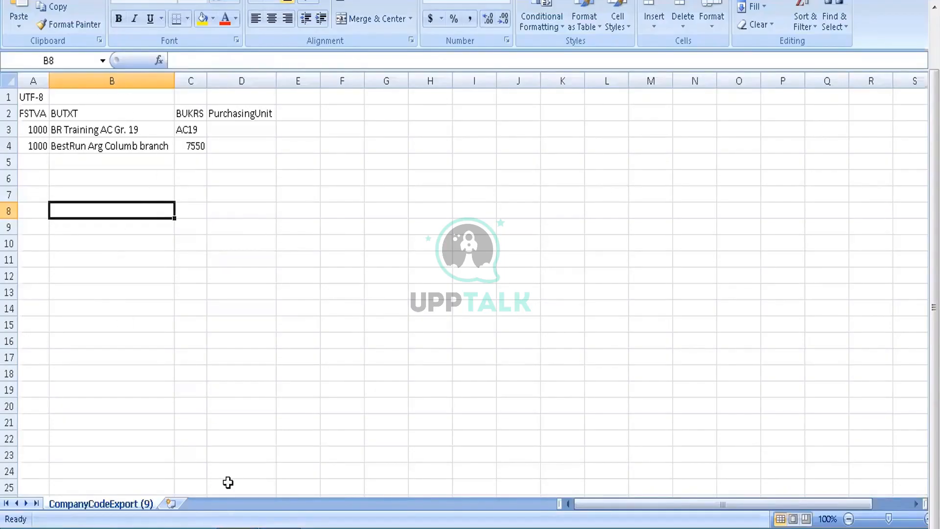
{"action": "mouse_move", "coordinate": [236, 528]}
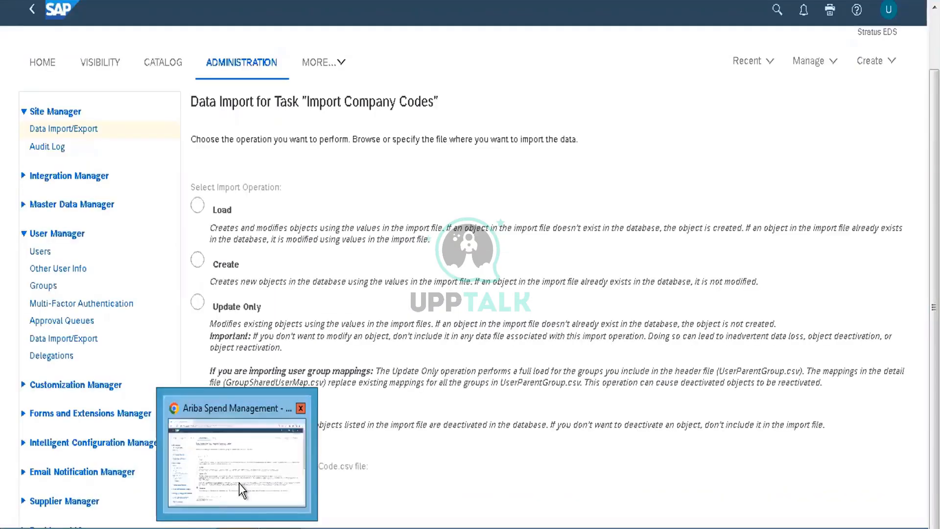
{"action": "left_click", "coordinate": [239, 483]}
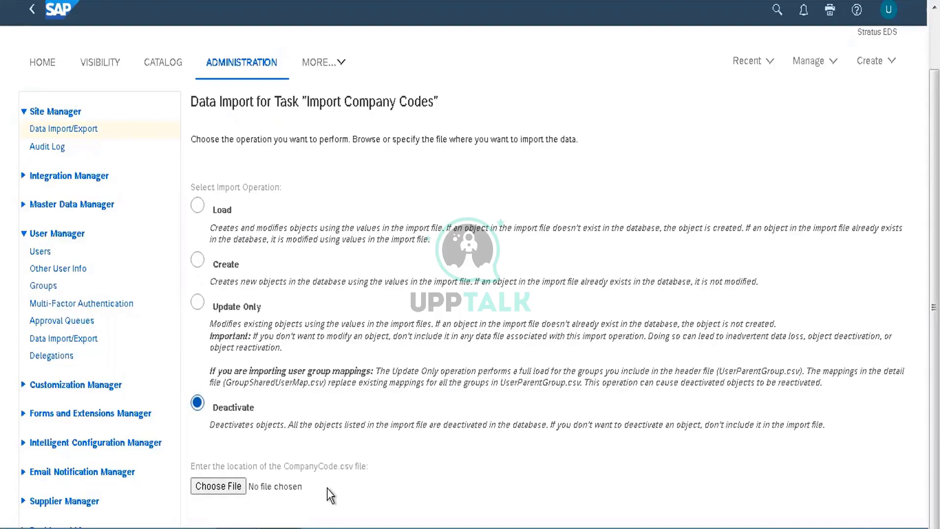
{"action": "mouse_move", "coordinate": [328, 526]}
{"action": "left_click", "coordinate": [286, 444]}
{"action": "key", "text": "alt+Tab"}
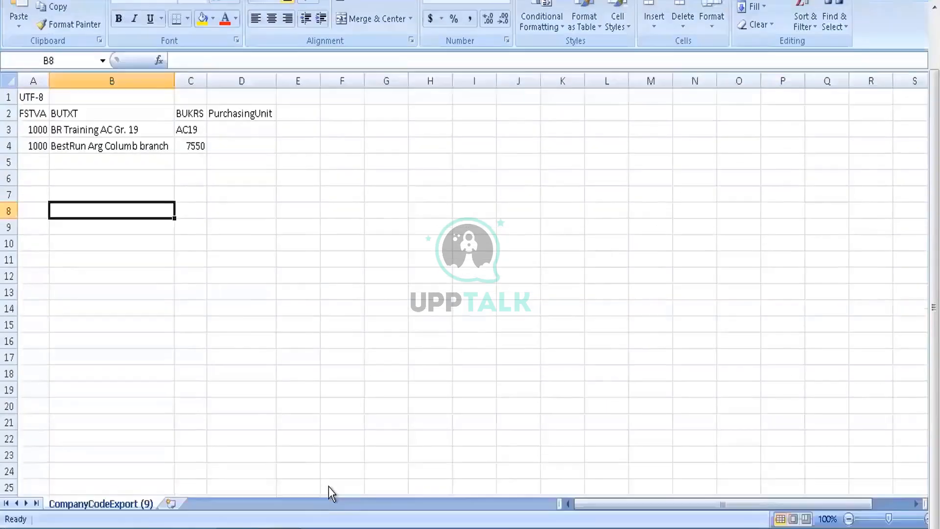
Step: Switch to SAP Ariba and cancel the Import Company Codes data import, returning to the Data Import/Export task list
{"action": "key", "text": "alt+Tab"}
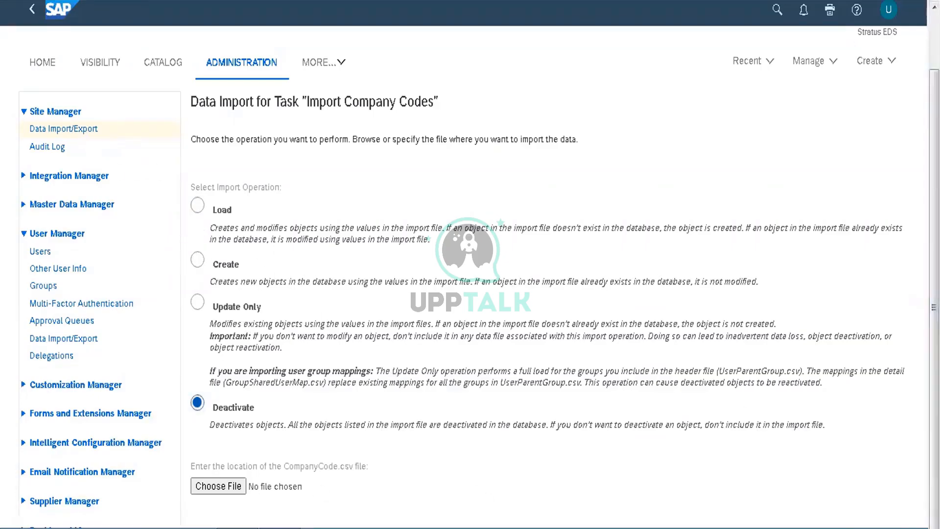
{"action": "scroll", "coordinate": [471, 265], "scroll_direction": "right", "scroll_amount": 1}
{"action": "left_click", "coordinate": [923, 520]}
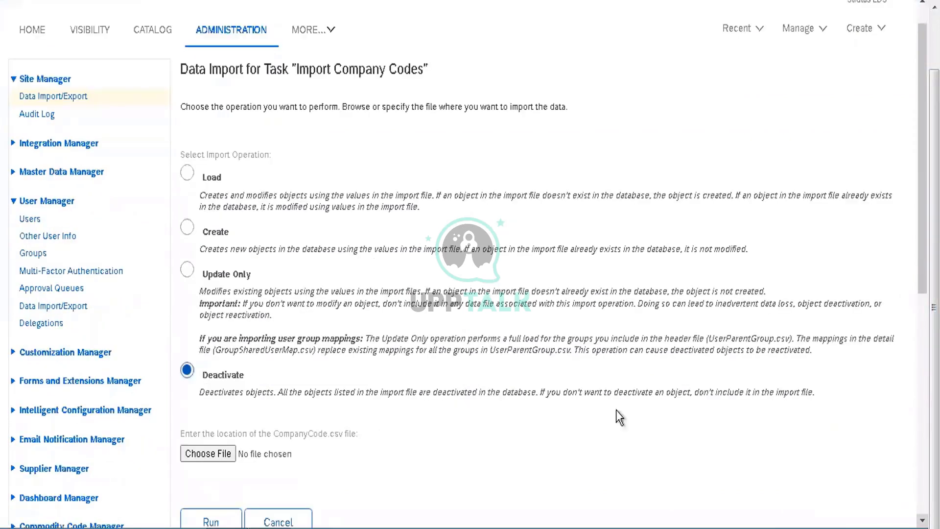
{"action": "left_click", "coordinate": [278, 519]}
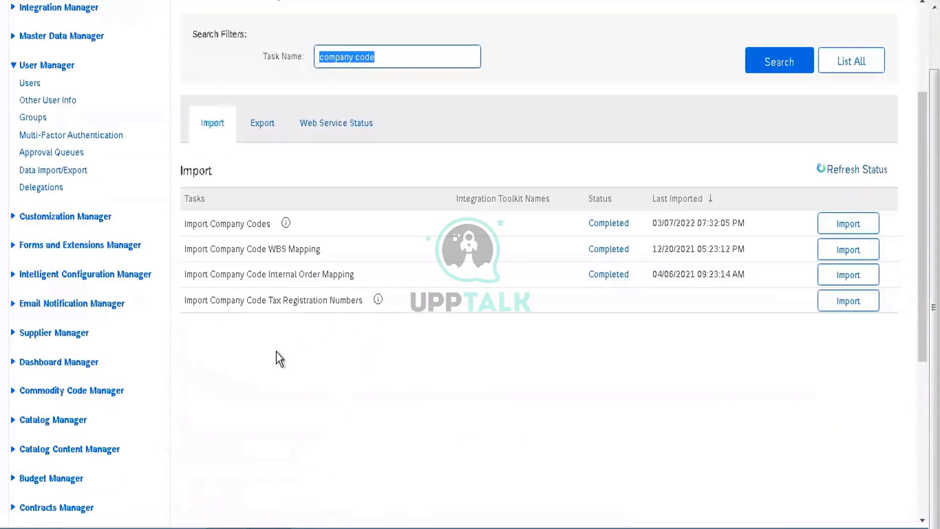
{"action": "scroll", "coordinate": [441, 227], "scroll_direction": "up", "scroll_amount": 3}
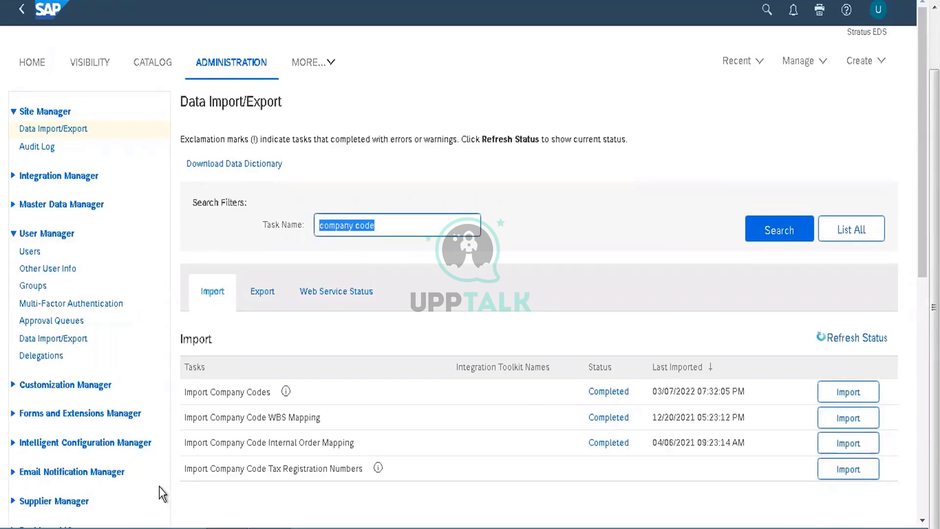
Step: Open the DataDictionary (6) workbook from the Downloads folder in Excel
{"action": "key", "text": "super+e"}
{"action": "key", "text": "super+e"}
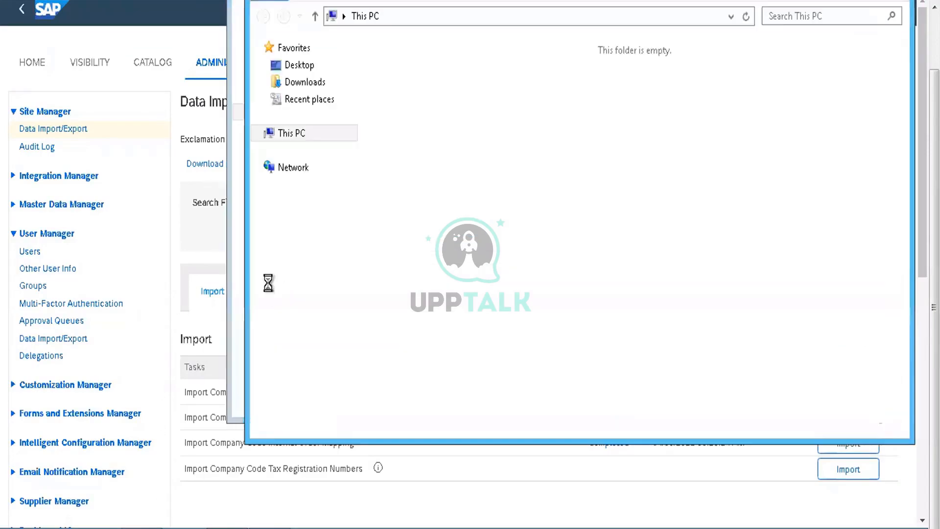
{"action": "left_click", "coordinate": [294, 84]}
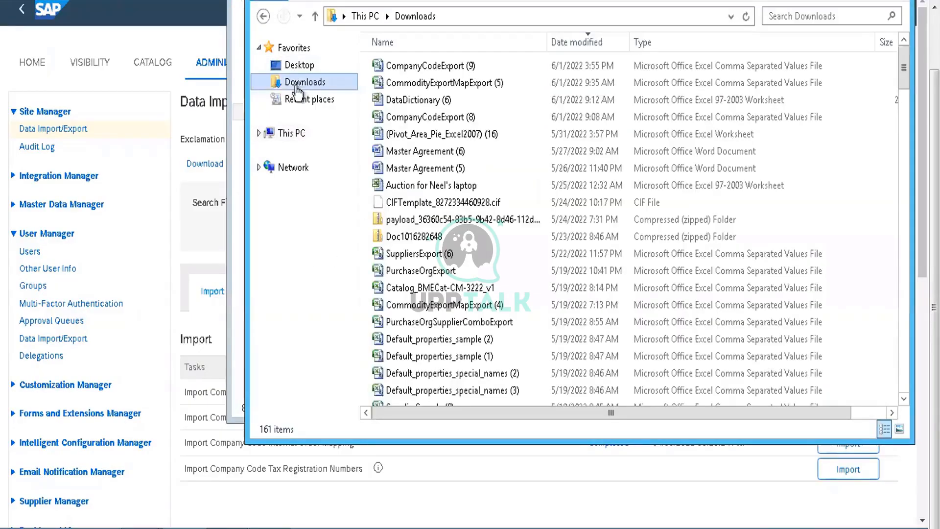
{"action": "left_click", "coordinate": [422, 102]}
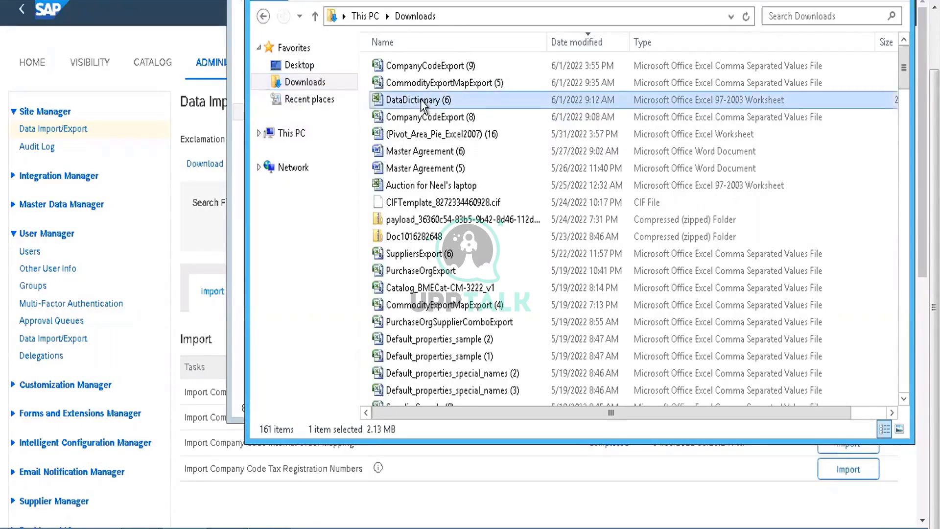
{"action": "double_click", "coordinate": [422, 102]}
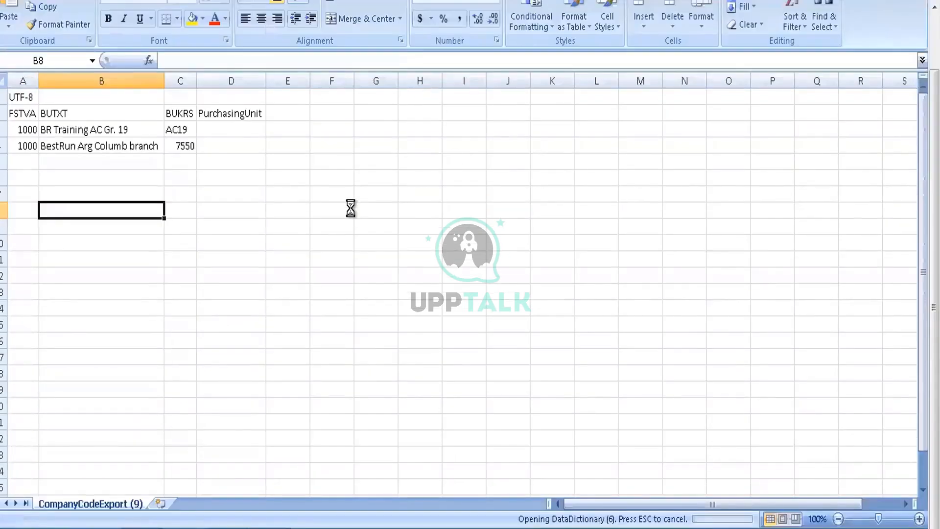
{"action": "left_click", "coordinate": [351, 207]}
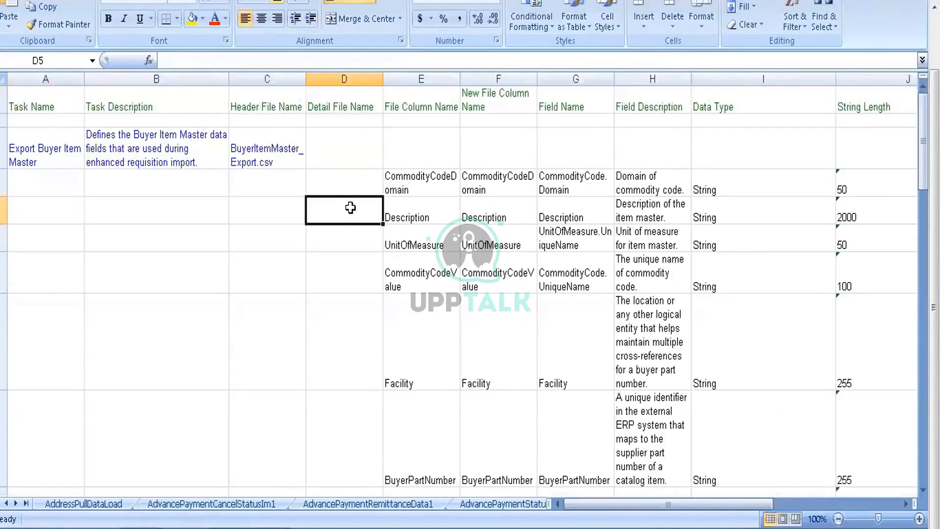
Step: Find the ExportCommodityCodes sheet in the data dictionary's full sheet list, activate it and examine its Domain field definition
{"action": "right_click", "coordinate": [13, 510]}
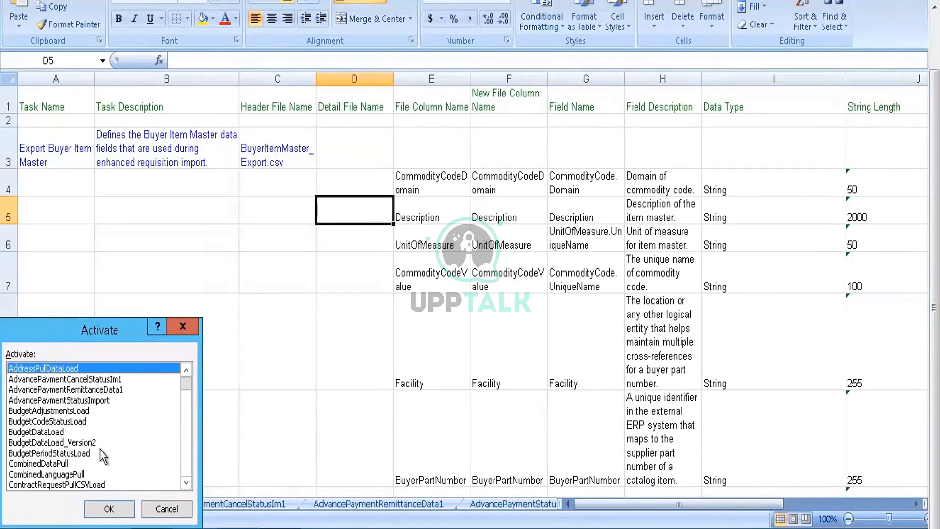
{"action": "left_click", "coordinate": [66, 432]}
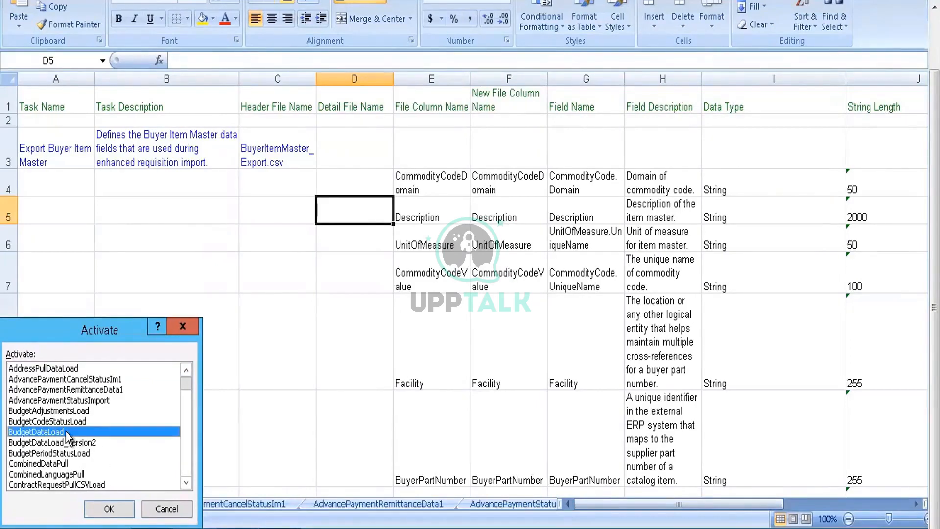
{"action": "scroll", "coordinate": [67, 434], "scroll_direction": "down", "scroll_amount": 5}
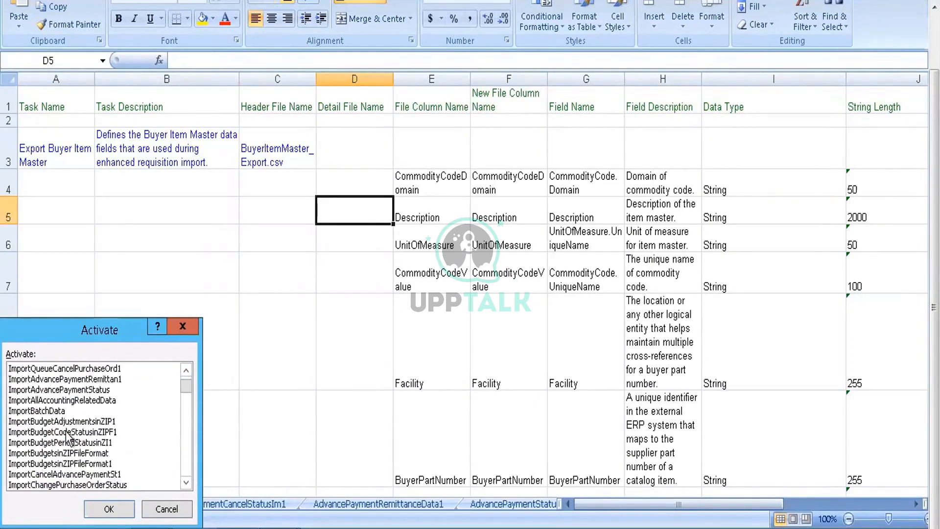
{"action": "key", "text": "Down"}
{"action": "key", "text": "Down"}
{"action": "key", "text": "Down"}
{"action": "key", "text": "Down"}
{"action": "key", "text": "Down"}
{"action": "key", "text": "Down"}
{"action": "key", "text": "Down"}
{"action": "key", "text": "Down"}
{"action": "key", "text": "Down"}
{"action": "key", "text": "Down"}
{"action": "key", "text": "Down"}
{"action": "key", "text": "Down"}
{"action": "key", "text": "Down"}
{"action": "key", "text": "Down"}
{"action": "key", "text": "Down"}
{"action": "key", "text": "Down"}
{"action": "key", "text": "Down"}
{"action": "key", "text": "Down"}
{"action": "key", "text": "Down"}
{"action": "key", "text": "Down"}
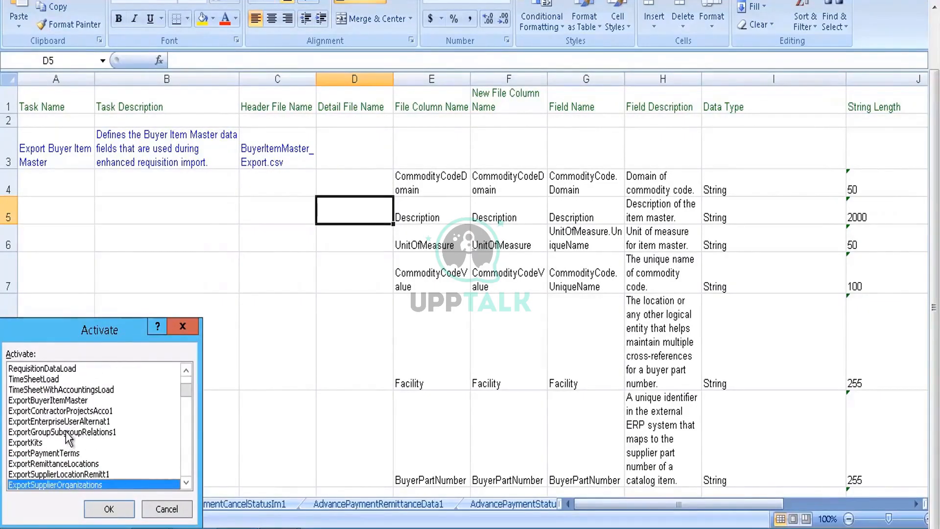
{"action": "key", "text": "Down"}
{"action": "key", "text": "Down"}
{"action": "key", "text": "Down"}
{"action": "key", "text": "Down"}
{"action": "key", "text": "Down"}
{"action": "key", "text": "Down"}
{"action": "key", "text": "Down"}
{"action": "key", "text": "Down"}
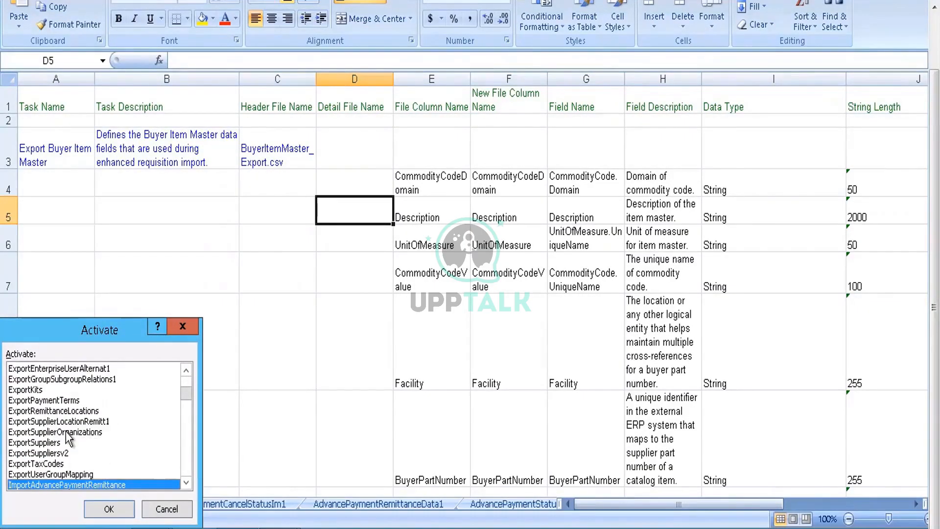
{"action": "key", "text": "Down"}
{"action": "key", "text": "Down"}
{"action": "key", "text": "Down"}
{"action": "key", "text": "Down"}
{"action": "key", "text": "Down"}
{"action": "key", "text": "Down"}
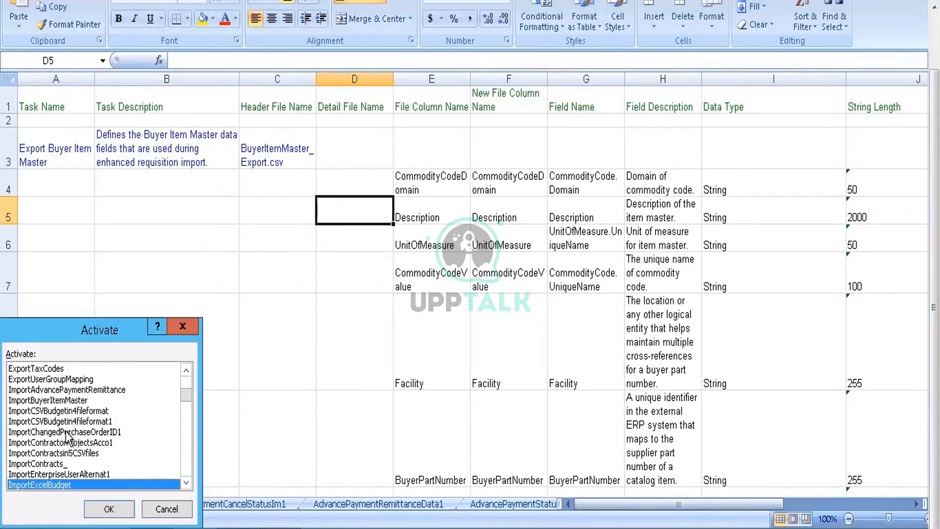
{"action": "key", "text": "Down"}
{"action": "key", "text": "Down"}
{"action": "key", "text": "Down"}
{"action": "key", "text": "Down"}
{"action": "key", "text": "Down"}
{"action": "key", "text": "Down"}
{"action": "key", "text": "Down"}
{"action": "key", "text": "Down"}
{"action": "key", "text": "Down"}
{"action": "key", "text": "Down"}
{"action": "key", "text": "Down"}
{"action": "key", "text": "Down"}
{"action": "key", "text": "Down"}
{"action": "key", "text": "Down"}
{"action": "key", "text": "Down"}
{"action": "key", "text": "Down"}
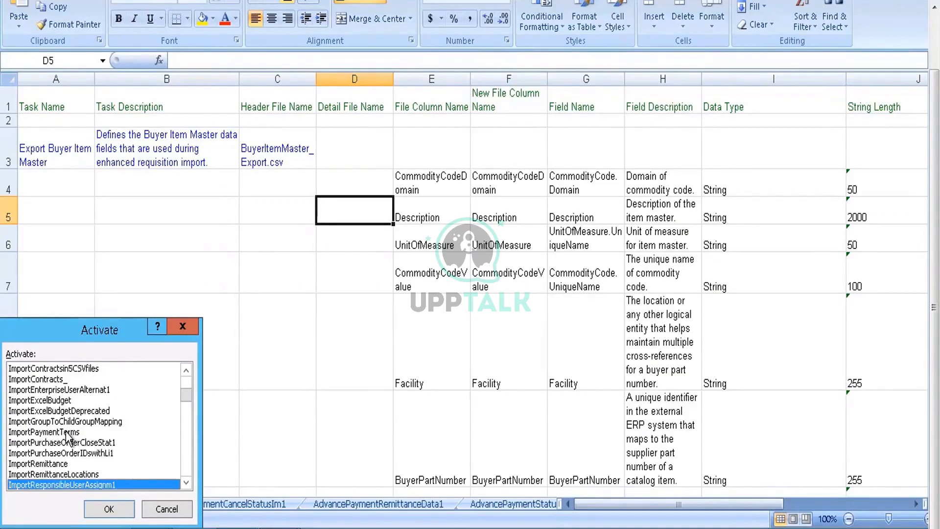
{"action": "key", "text": "Down"}
{"action": "key", "text": "Down"}
{"action": "key", "text": "Down"}
{"action": "key", "text": "Down"}
{"action": "key", "text": "Down"}
{"action": "key", "text": "Down"}
{"action": "key", "text": "Down"}
{"action": "key", "text": "Down"}
{"action": "key", "text": "Down"}
{"action": "key", "text": "Down"}
{"action": "key", "text": "Down"}
{"action": "key", "text": "Down"}
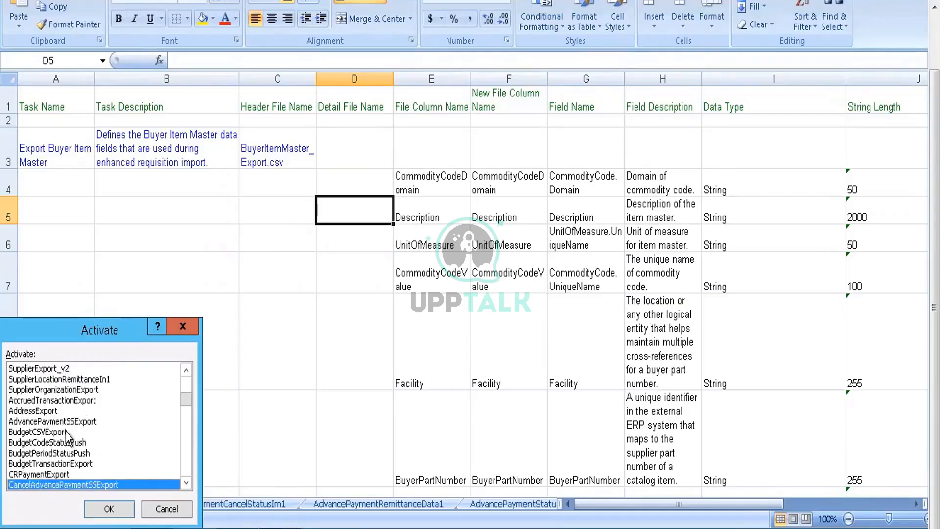
{"action": "key", "text": "Down"}
{"action": "key", "text": "Down"}
{"action": "key", "text": "Down"}
{"action": "key", "text": "Down"}
{"action": "key", "text": "Down"}
{"action": "key", "text": "Down"}
{"action": "key", "text": "Down"}
{"action": "key", "text": "Down"}
{"action": "key", "text": "Down"}
{"action": "key", "text": "Down"}
{"action": "key", "text": "Down"}
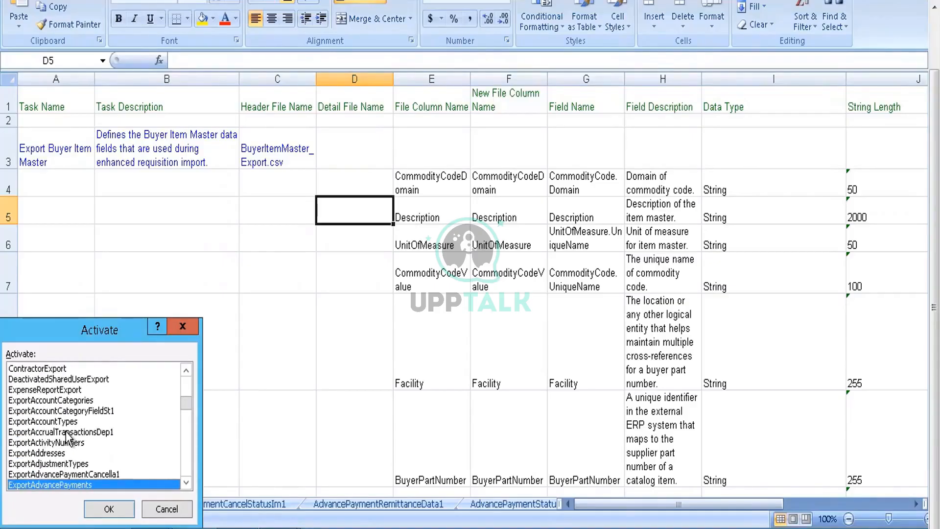
{"action": "key", "text": "Down"}
{"action": "key", "text": "Down"}
{"action": "key", "text": "Down"}
{"action": "key", "text": "Down"}
{"action": "key", "text": "Down"}
{"action": "key", "text": "Down"}
{"action": "key", "text": "Down"}
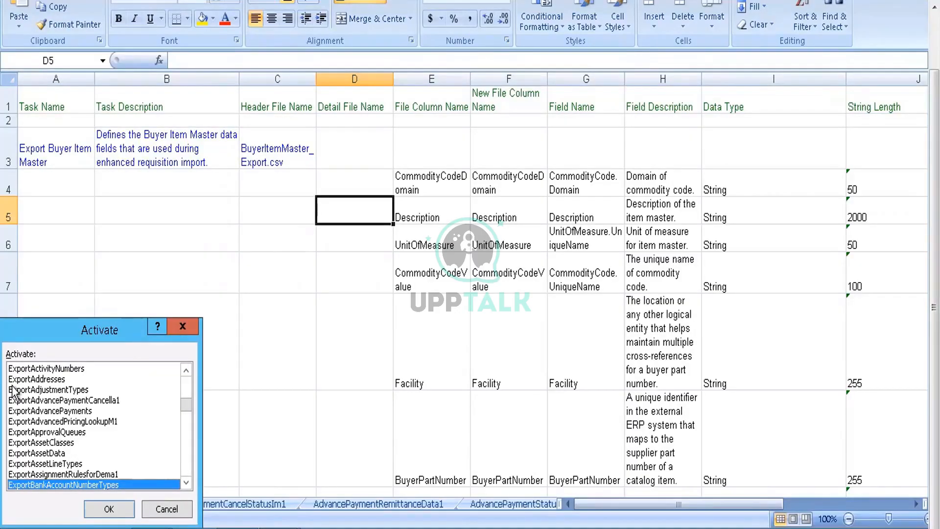
{"action": "key", "text": "Down"}
{"action": "key", "text": "Down"}
{"action": "key", "text": "Down"}
{"action": "key", "text": "Down"}
{"action": "key", "text": "Down"}
{"action": "key", "text": "Down"}
{"action": "key", "text": "Down"}
{"action": "key", "text": "Down"}
{"action": "key", "text": "Down"}
{"action": "key", "text": "Down"}
{"action": "key", "text": "Down"}
{"action": "key", "text": "Down"}
{"action": "key", "text": "Down"}
{"action": "key", "text": "Down"}
{"action": "key", "text": "Down"}
{"action": "key", "text": "Down"}
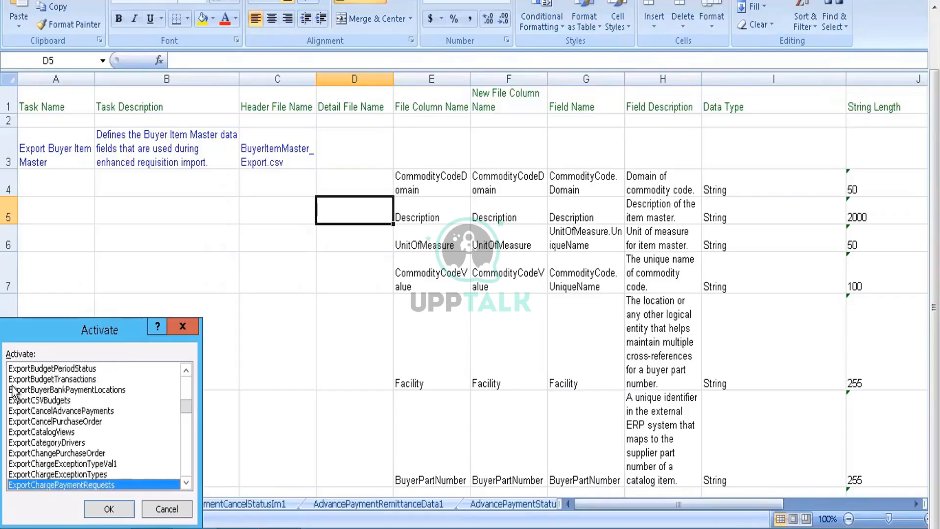
{"action": "key", "text": "Down"}
{"action": "key", "text": "Down"}
{"action": "key", "text": "Down"}
{"action": "key", "text": "Down"}
{"action": "key", "text": "Down"}
{"action": "key", "text": "Down"}
{"action": "key", "text": "Down"}
{"action": "key", "text": "Down"}
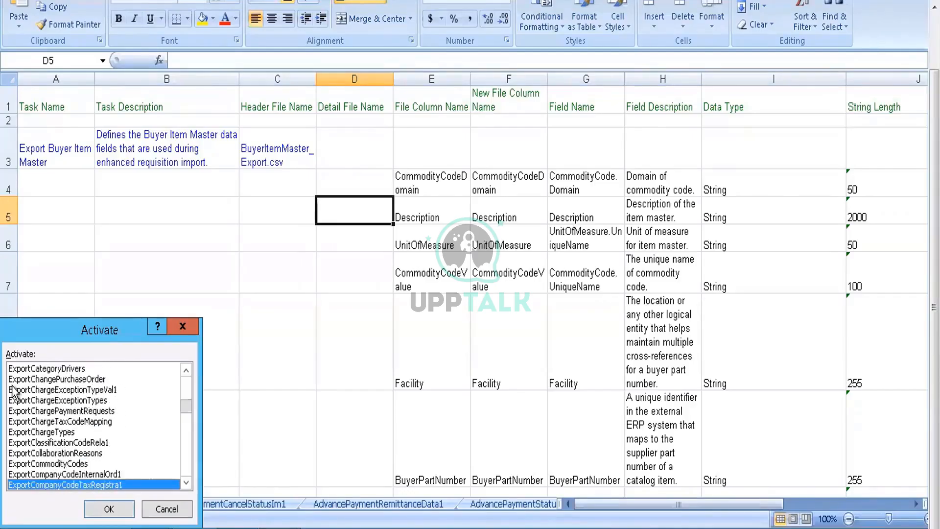
{"action": "key", "text": "Up"}
{"action": "key", "text": "Up"}
{"action": "key", "text": "Up"}
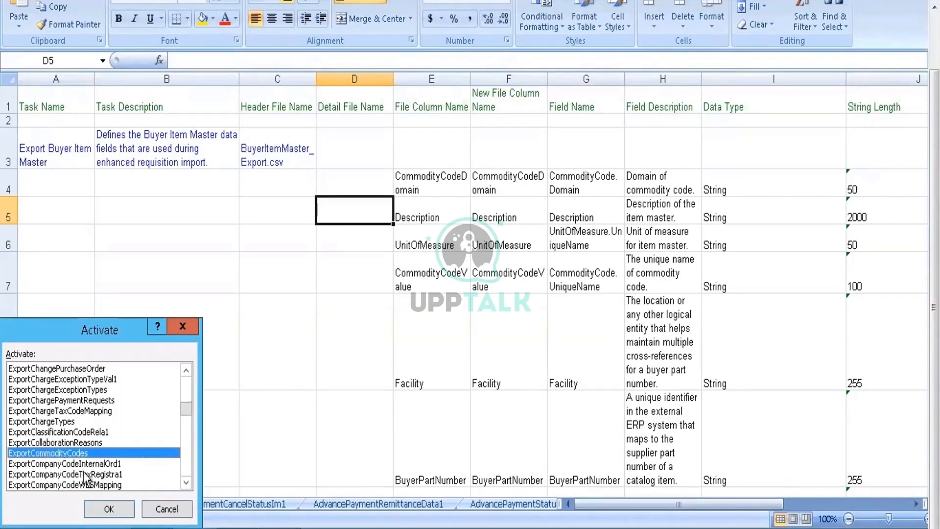
{"action": "left_click", "coordinate": [100, 504]}
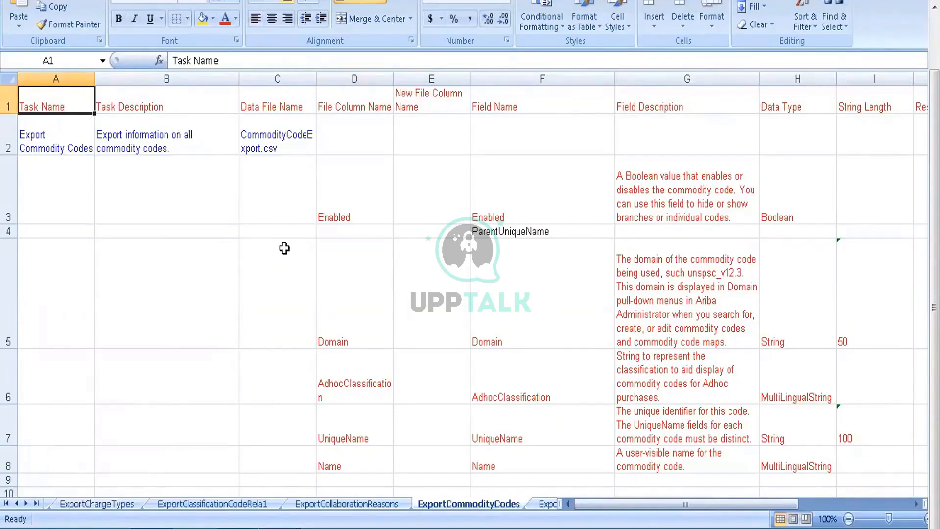
{"action": "left_click", "coordinate": [391, 307]}
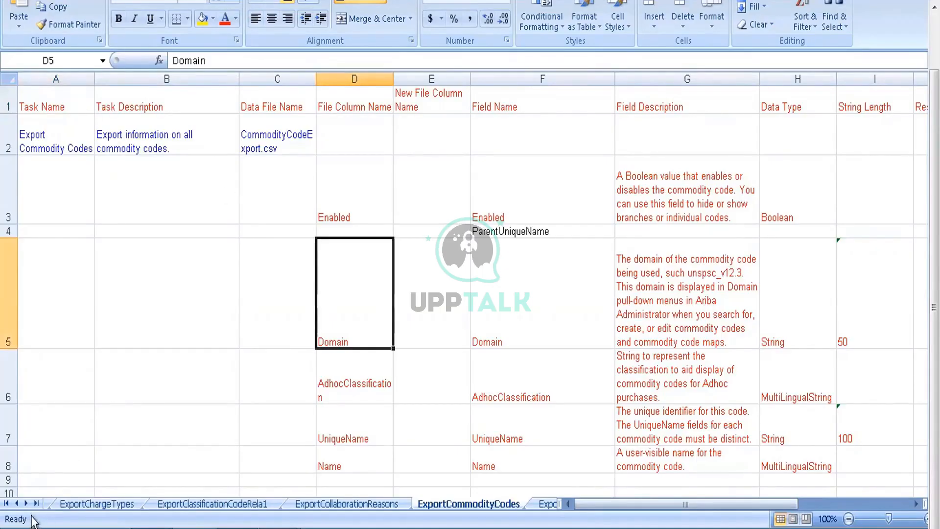
Step: Find the ImportCompanyCodes sheet in the data dictionary's full sheet list and activate it
{"action": "right_click", "coordinate": [22, 505]}
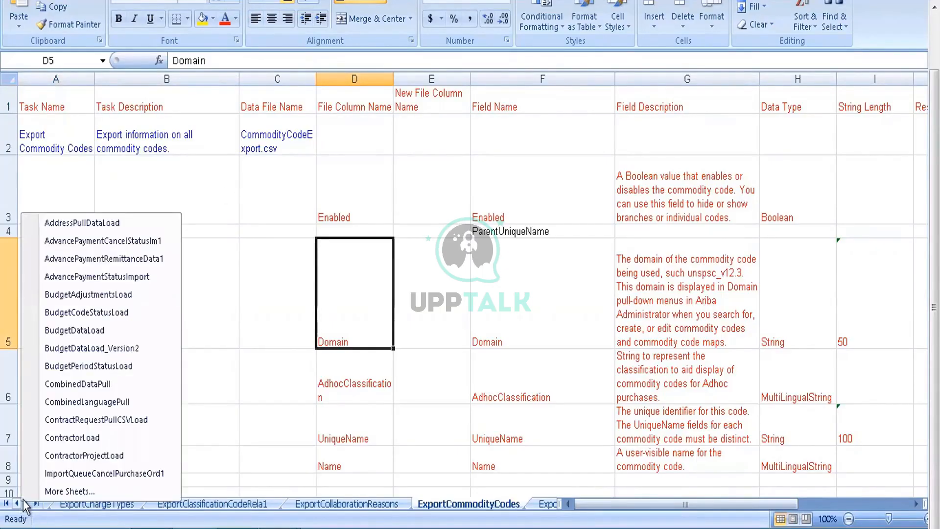
{"action": "left_click", "coordinate": [37, 496]}
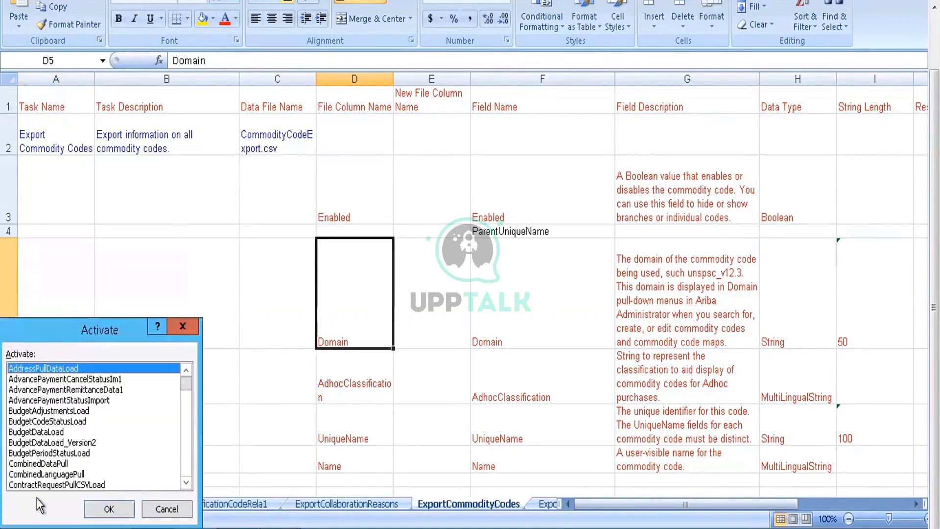
{"action": "key", "text": "Down"}
{"action": "key", "text": "Down"}
{"action": "key", "text": "Down"}
{"action": "key", "text": "Down"}
{"action": "key", "text": "Down"}
{"action": "key", "text": "Down"}
{"action": "key", "text": "Down"}
{"action": "key", "text": "Down"}
{"action": "key", "text": "Down"}
{"action": "key", "text": "Down"}
{"action": "key", "text": "Down"}
{"action": "key", "text": "Down"}
{"action": "key", "text": "Down"}
{"action": "key", "text": "Down"}
{"action": "key", "text": "Down"}
{"action": "key", "text": "Down"}
{"action": "key", "text": "Down"}
{"action": "key", "text": "Down"}
{"action": "key", "text": "Down"}
{"action": "key", "text": "Down"}
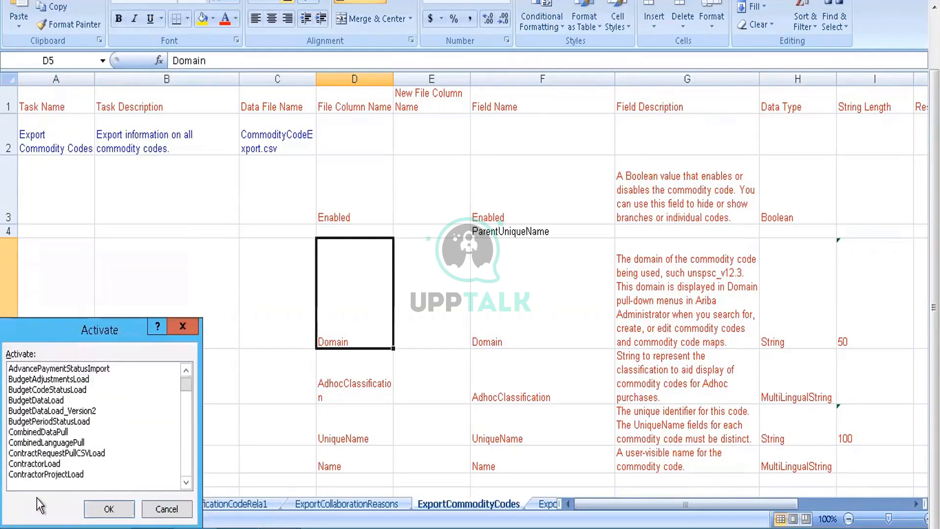
{"action": "key", "text": "Down"}
{"action": "key", "text": "Down"}
{"action": "key", "text": "Down"}
{"action": "key", "text": "Down"}
{"action": "key", "text": "Down"}
{"action": "key", "text": "Down"}
{"action": "key", "text": "Down"}
{"action": "key", "text": "Down"}
{"action": "key", "text": "Down"}
{"action": "key", "text": "Down"}
{"action": "key", "text": "Down"}
{"action": "key", "text": "Down"}
{"action": "key", "text": "Down"}
{"action": "key", "text": "Down"}
{"action": "key", "text": "Down"}
{"action": "key", "text": "Down"}
{"action": "key", "text": "Down"}
{"action": "key", "text": "Down"}
{"action": "key", "text": "Down"}
{"action": "key", "text": "Down"}
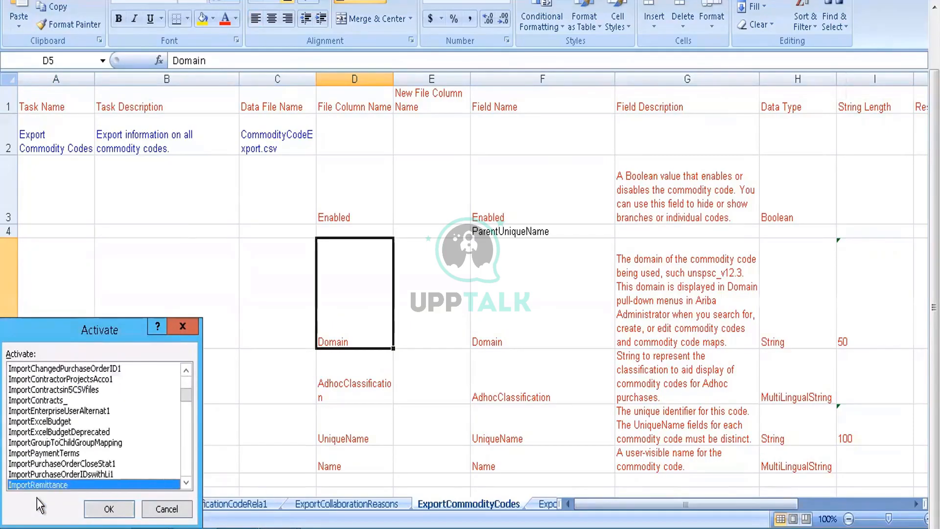
{"action": "key", "text": "Down"}
{"action": "key", "text": "Down"}
{"action": "key", "text": "Down"}
{"action": "key", "text": "Down"}
{"action": "key", "text": "Down"}
{"action": "key", "text": "Down"}
{"action": "key", "text": "Down"}
{"action": "key", "text": "Down"}
{"action": "key", "text": "Down"}
{"action": "key", "text": "Down"}
{"action": "key", "text": "Down"}
{"action": "key", "text": "Down"}
{"action": "key", "text": "Down"}
{"action": "key", "text": "Down"}
{"action": "key", "text": "Down"}
{"action": "key", "text": "Down"}
{"action": "key", "text": "Down"}
{"action": "key", "text": "Down"}
{"action": "key", "text": "Down"}
{"action": "key", "text": "Down"}
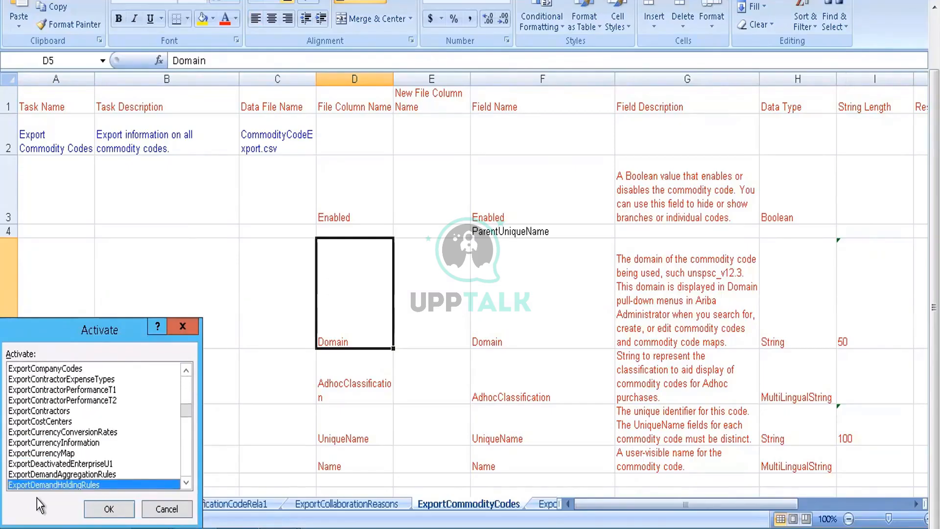
{"action": "key", "text": "Down"}
{"action": "key", "text": "Down"}
{"action": "key", "text": "Down"}
{"action": "key", "text": "Down"}
{"action": "key", "text": "Down"}
{"action": "key", "text": "Down"}
{"action": "key", "text": "Down"}
{"action": "key", "text": "Down"}
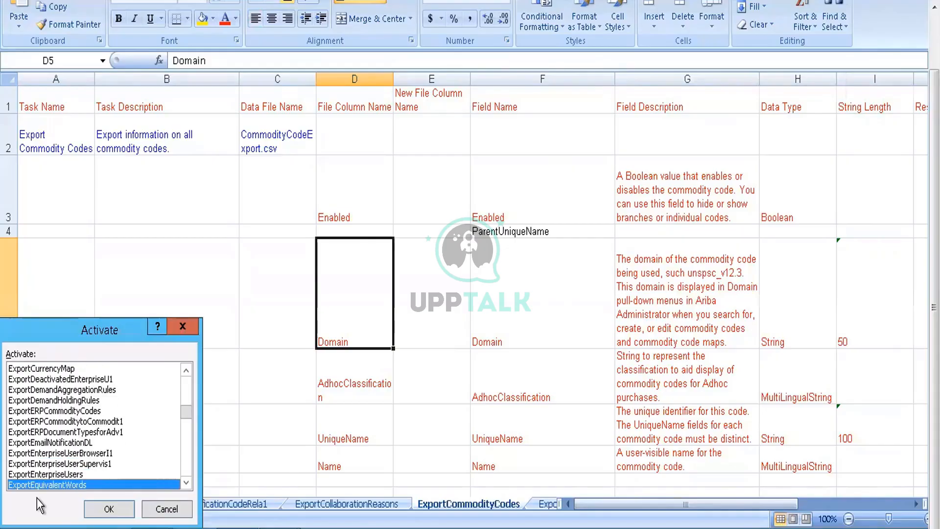
{"action": "key", "text": "Down"}
{"action": "key", "text": "Down"}
{"action": "key", "text": "Down"}
{"action": "key", "text": "Down"}
{"action": "key", "text": "Down"}
{"action": "key", "text": "Down"}
{"action": "key", "text": "Down"}
{"action": "key", "text": "Down"}
{"action": "key", "text": "Down"}
{"action": "key", "text": "Down"}
{"action": "key", "text": "Down"}
{"action": "key", "text": "Down"}
{"action": "key", "text": "Down"}
{"action": "key", "text": "Down"}
{"action": "key", "text": "Down"}
{"action": "key", "text": "Down"}
{"action": "key", "text": "Down"}
{"action": "key", "text": "Down"}
{"action": "key", "text": "Down"}
{"action": "key", "text": "Down"}
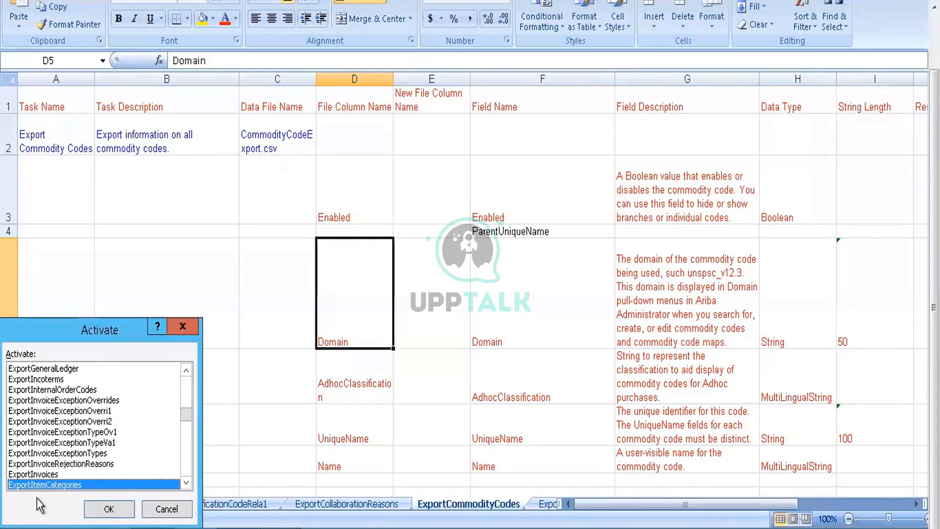
{"action": "key", "text": "Down"}
{"action": "key", "text": "Down"}
{"action": "key", "text": "Down"}
{"action": "key", "text": "Down"}
{"action": "key", "text": "Down"}
{"action": "key", "text": "Down"}
{"action": "key", "text": "Down"}
{"action": "key", "text": "Down"}
{"action": "key", "text": "Down"}
{"action": "key", "text": "Down"}
{"action": "key", "text": "Down"}
{"action": "key", "text": "Down"}
{"action": "key", "text": "Down"}
{"action": "key", "text": "Down"}
{"action": "key", "text": "Down"}
{"action": "key", "text": "Down"}
{"action": "key", "text": "Down"}
{"action": "key", "text": "Down"}
{"action": "key", "text": "Down"}
{"action": "key", "text": "Down"}
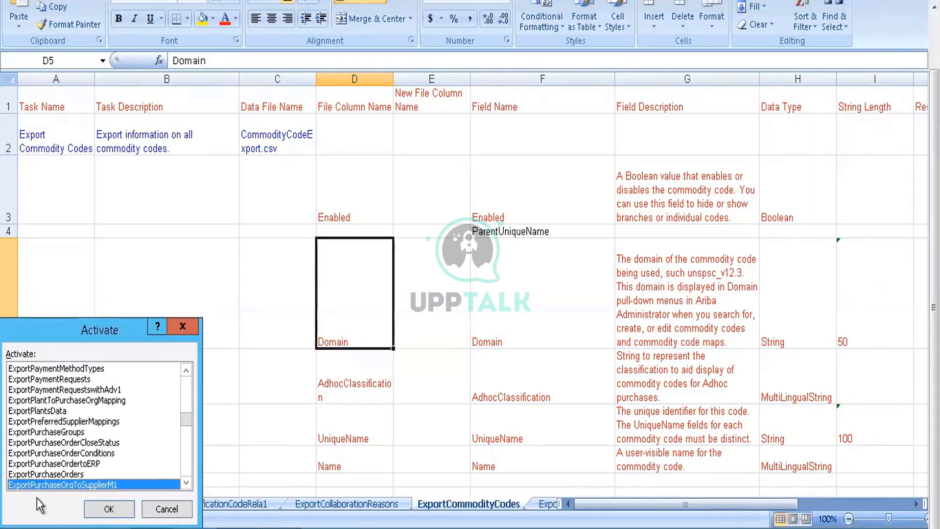
{"action": "key", "text": "Down"}
{"action": "key", "text": "Down"}
{"action": "key", "text": "Down"}
{"action": "key", "text": "Down"}
{"action": "key", "text": "Down"}
{"action": "key", "text": "Down"}
{"action": "key", "text": "Down"}
{"action": "key", "text": "Down"}
{"action": "key", "text": "Down"}
{"action": "key", "text": "Down"}
{"action": "key", "text": "Down"}
{"action": "key", "text": "Down"}
{"action": "key", "text": "Down"}
{"action": "key", "text": "Down"}
{"action": "key", "text": "Down"}
{"action": "key", "text": "Down"}
{"action": "key", "text": "Down"}
{"action": "key", "text": "Down"}
{"action": "key", "text": "Down"}
{"action": "key", "text": "Down"}
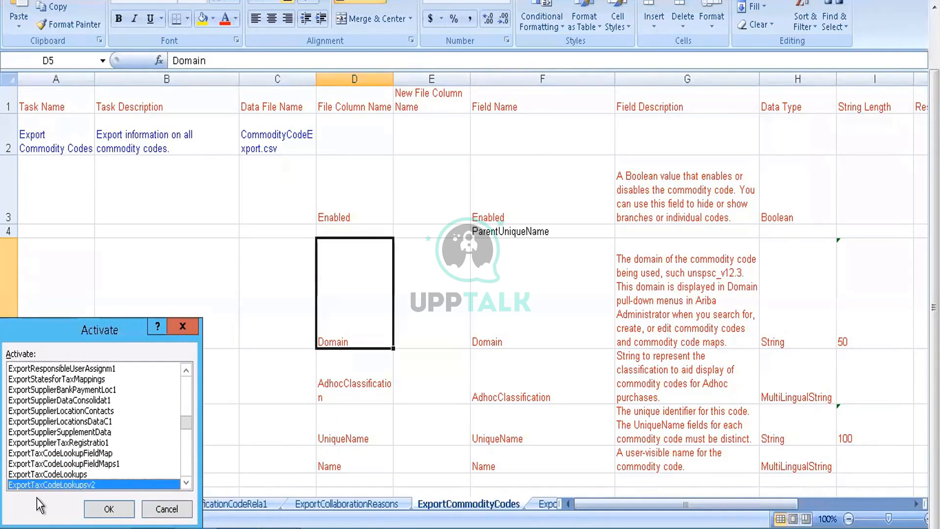
{"action": "key", "text": "Down"}
{"action": "key", "text": "Down"}
{"action": "key", "text": "Down"}
{"action": "key", "text": "Down"}
{"action": "key", "text": "Down"}
{"action": "key", "text": "Down"}
{"action": "key", "text": "Down"}
{"action": "key", "text": "Down"}
{"action": "key", "text": "Down"}
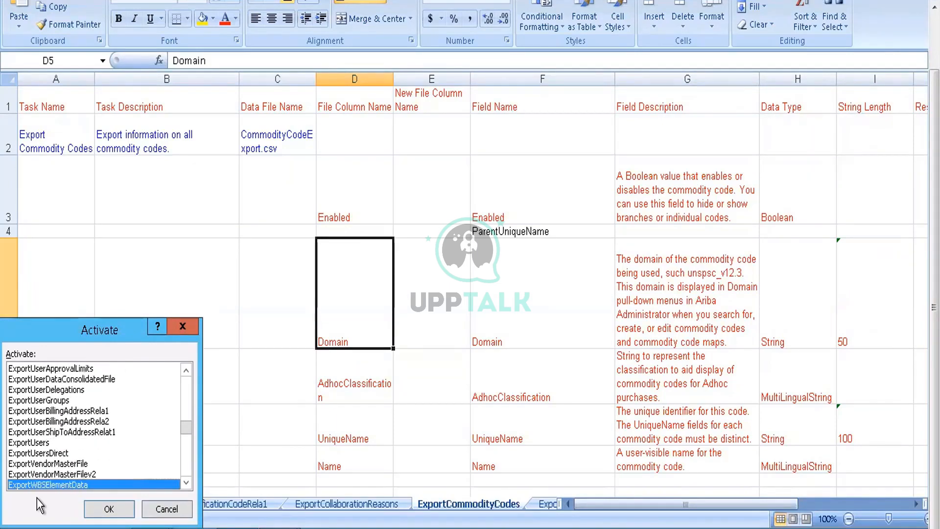
{"action": "key", "text": "Down"}
{"action": "key", "text": "Down"}
{"action": "key", "text": "Down"}
{"action": "key", "text": "Down"}
{"action": "key", "text": "Down"}
{"action": "key", "text": "Down"}
{"action": "key", "text": "Down"}
{"action": "key", "text": "Down"}
{"action": "key", "text": "Down"}
{"action": "key", "text": "Down"}
{"action": "key", "text": "Down"}
{"action": "key", "text": "Down"}
{"action": "key", "text": "Down"}
{"action": "key", "text": "Down"}
{"action": "key", "text": "Down"}
{"action": "key", "text": "Down"}
{"action": "key", "text": "Down"}
{"action": "key", "text": "Down"}
{"action": "key", "text": "Down"}
{"action": "key", "text": "Down"}
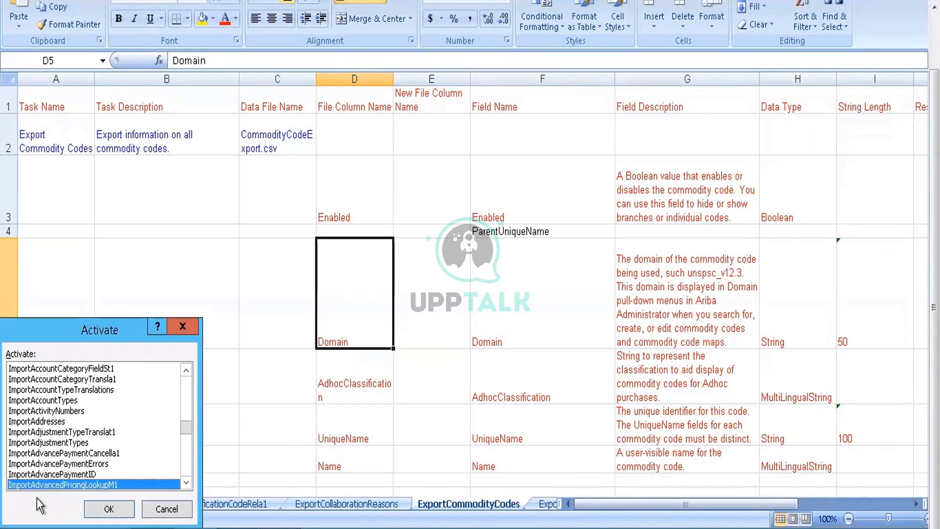
{"action": "key", "text": "Down"}
{"action": "key", "text": "Down"}
{"action": "key", "text": "Down"}
{"action": "key", "text": "Down"}
{"action": "key", "text": "Down"}
{"action": "key", "text": "Down"}
{"action": "key", "text": "Down"}
{"action": "key", "text": "Down"}
{"action": "key", "text": "Down"}
{"action": "key", "text": "Down"}
{"action": "key", "text": "Down"}
{"action": "key", "text": "Down"}
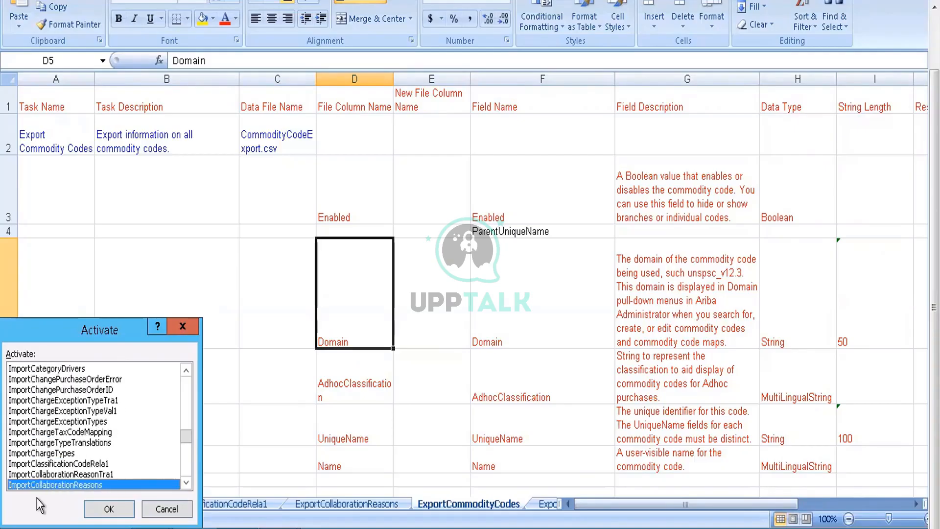
{"action": "key", "text": "Down"}
{"action": "key", "text": "Down"}
{"action": "key", "text": "Down"}
{"action": "key", "text": "Down"}
{"action": "key", "text": "Down"}
{"action": "key", "text": "Down"}
{"action": "key", "text": "Down"}
{"action": "key", "text": "Down"}
{"action": "key", "text": "Down"}
{"action": "key", "text": "Down"}
{"action": "key", "text": "Down"}
{"action": "key", "text": "Down"}
{"action": "key", "text": "Down"}
{"action": "key", "text": "Down"}
{"action": "key", "text": "Down"}
{"action": "key", "text": "Down"}
{"action": "key", "text": "Down"}
{"action": "key", "text": "Down"}
{"action": "key", "text": "Down"}
{"action": "key", "text": "Down"}
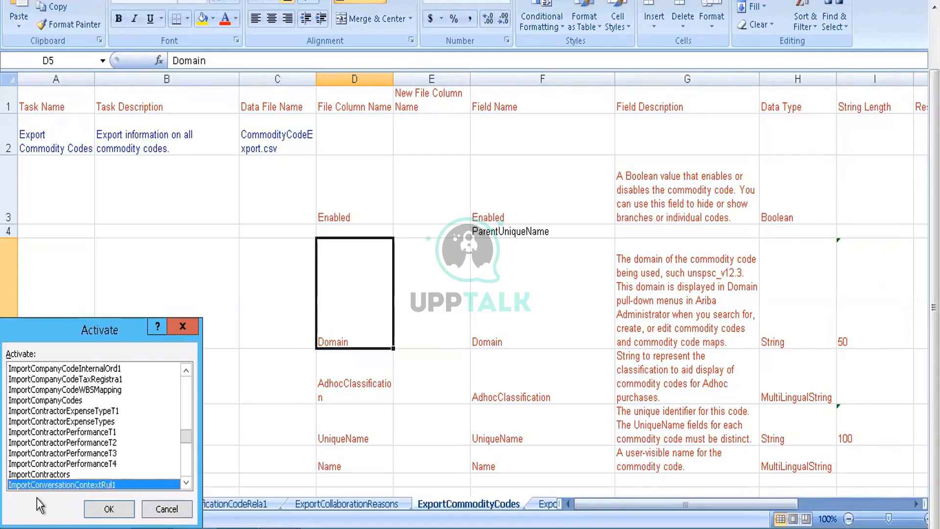
{"action": "key", "text": "Down"}
{"action": "key", "text": "Down"}
{"action": "key", "text": "Down"}
{"action": "key", "text": "Down"}
{"action": "key", "text": "Down"}
{"action": "key", "text": "Down"}
{"action": "key", "text": "Down"}
{"action": "key", "text": "Down"}
{"action": "key", "text": "Down"}
{"action": "key", "text": "Down"}
{"action": "key", "text": "Down"}
{"action": "key", "text": "Down"}
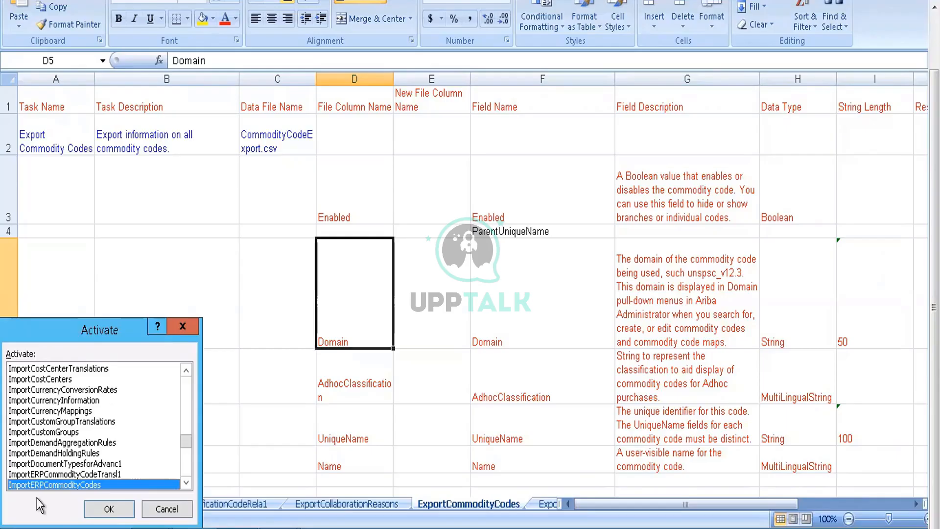
{"action": "key", "text": "Down"}
{"action": "key", "text": "Down"}
{"action": "key", "text": "Down"}
{"action": "key", "text": "Down"}
{"action": "key", "text": "Down"}
{"action": "key", "text": "Down"}
{"action": "key", "text": "Down"}
{"action": "key", "text": "Down"}
{"action": "key", "text": "Down"}
{"action": "key", "text": "Down"}
{"action": "key", "text": "Down"}
{"action": "key", "text": "Down"}
{"action": "key", "text": "Down"}
{"action": "key", "text": "Down"}
{"action": "key", "text": "Down"}
{"action": "key", "text": "Down"}
{"action": "key", "text": "Down"}
{"action": "key", "text": "Down"}
{"action": "key", "text": "Down"}
{"action": "key", "text": "Down"}
{"action": "key", "text": "Down"}
{"action": "key", "text": "Down"}
{"action": "key", "text": "Down"}
{"action": "key", "text": "Down"}
{"action": "key", "text": "Down"}
{"action": "key", "text": "Down"}
{"action": "key", "text": "Down"}
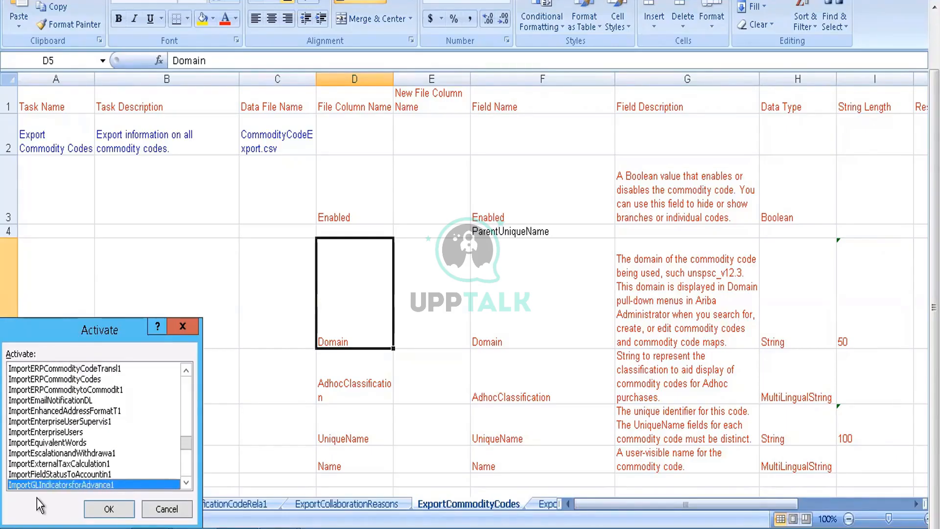
{"action": "key", "text": "Down"}
{"action": "key", "text": "Down"}
{"action": "key", "text": "Down"}
{"action": "key", "text": "Down"}
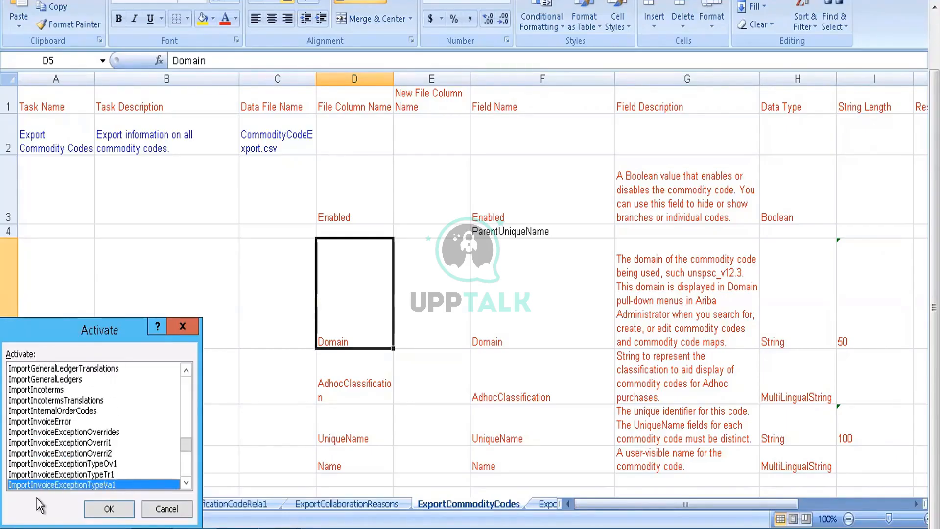
{"action": "key", "text": "Up"}
{"action": "key", "text": "Up"}
{"action": "key", "text": "Up"}
{"action": "key", "text": "Up"}
{"action": "key", "text": "Up"}
{"action": "key", "text": "Up"}
{"action": "key", "text": "Up"}
{"action": "key", "text": "Up"}
{"action": "key", "text": "Up"}
{"action": "key", "text": "Up"}
{"action": "key", "text": "Up"}
{"action": "key", "text": "Up"}
{"action": "key", "text": "Up"}
{"action": "key", "text": "Up"}
{"action": "key", "text": "Up"}
{"action": "key", "text": "Up"}
{"action": "key", "text": "Up"}
{"action": "key", "text": "Up"}
{"action": "key", "text": "Up"}
{"action": "key", "text": "Up"}
{"action": "key", "text": "Up"}
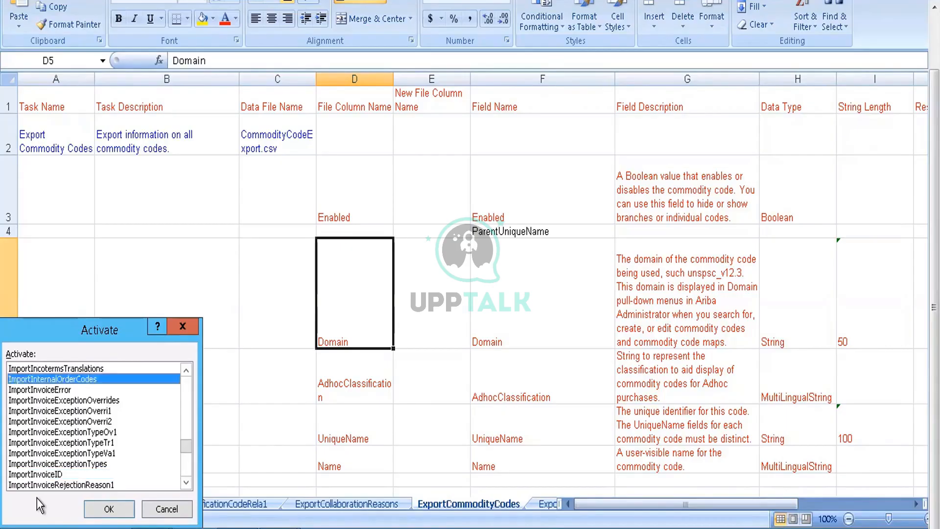
{"action": "key", "text": "Up"}
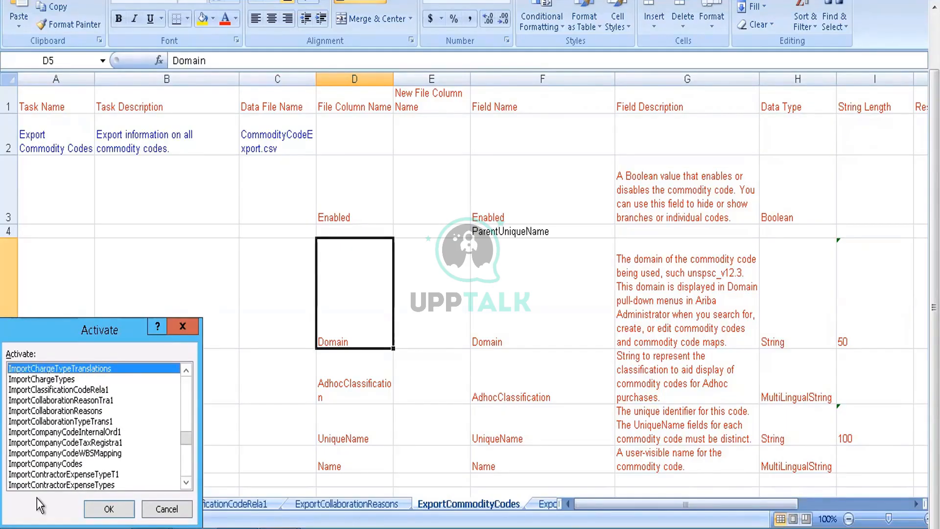
{"action": "key", "text": "Down"}
{"action": "key", "text": "Down"}
{"action": "key", "text": "Down"}
{"action": "key", "text": "Down"}
{"action": "key", "text": "Down"}
{"action": "key", "text": "Down"}
{"action": "key", "text": "Down"}
{"action": "key", "text": "Down"}
{"action": "key", "text": "Down"}
{"action": "key", "text": "Down"}
{"action": "key", "text": "Down"}
{"action": "key", "text": "Down"}
{"action": "key", "text": "Up"}
{"action": "key", "text": "Up"}
{"action": "key", "text": "Up"}
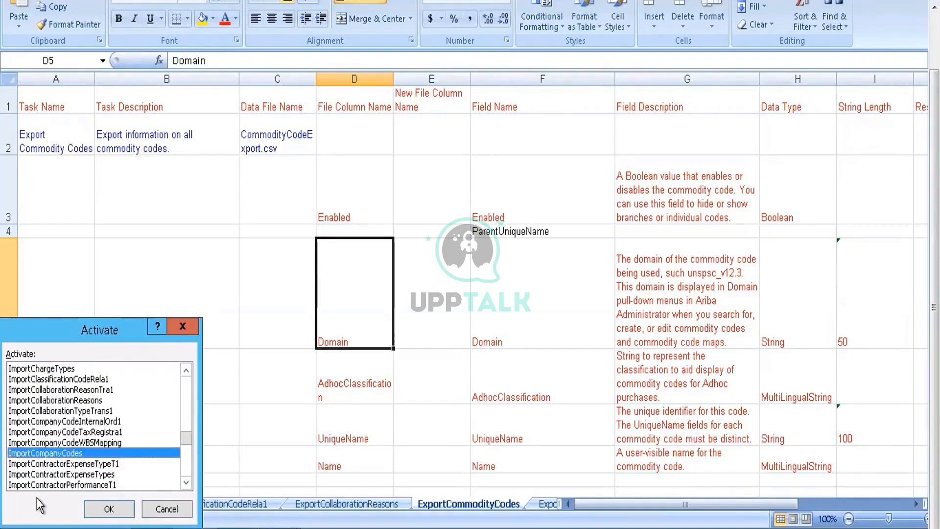
{"action": "key", "text": "Return"}
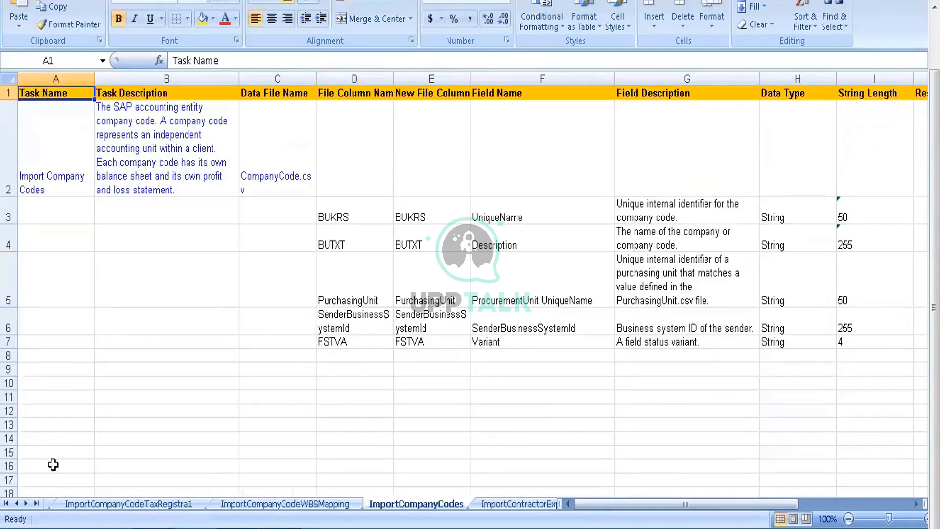
Step: Review the Import Company Codes task name, task description and data file name in the ImportCompanyCodes sheet
{"action": "left_click", "coordinate": [341, 239]}
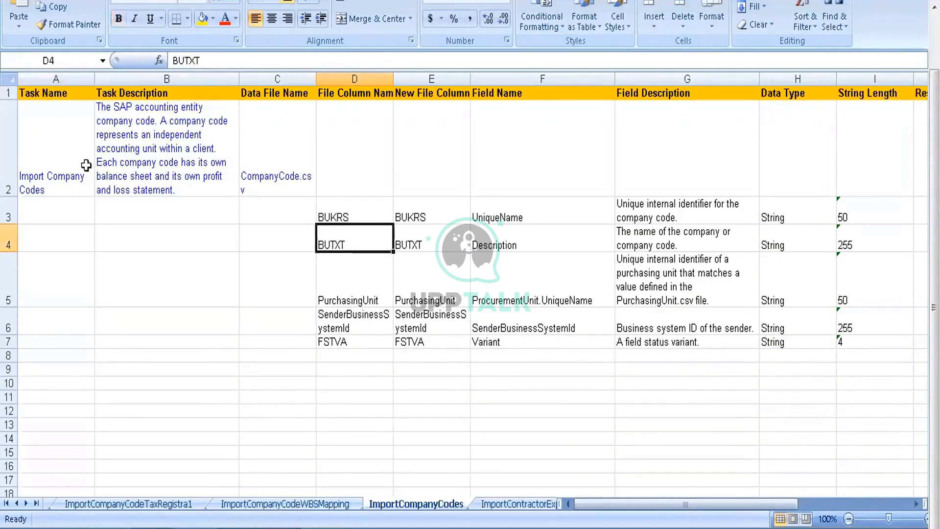
{"action": "double_click", "coordinate": [64, 135]}
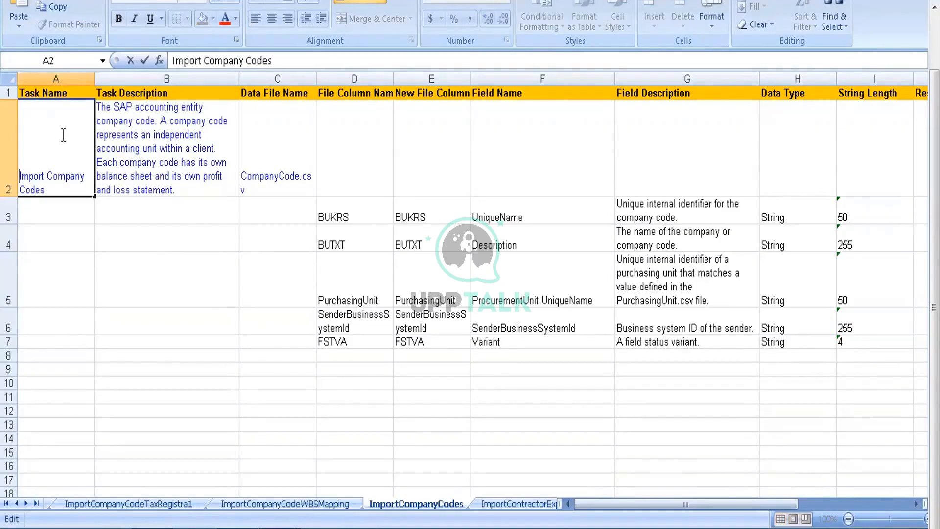
{"action": "left_click", "coordinate": [154, 153]}
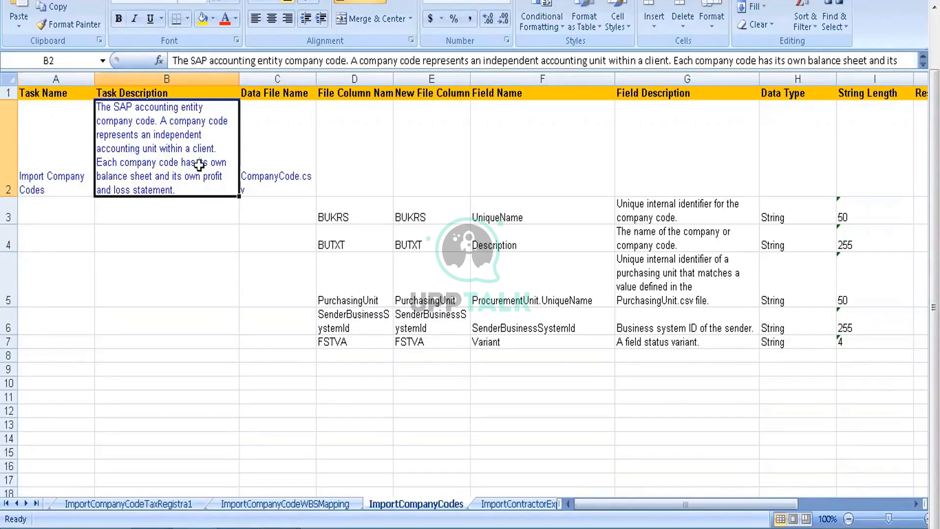
{"action": "left_click", "coordinate": [287, 185]}
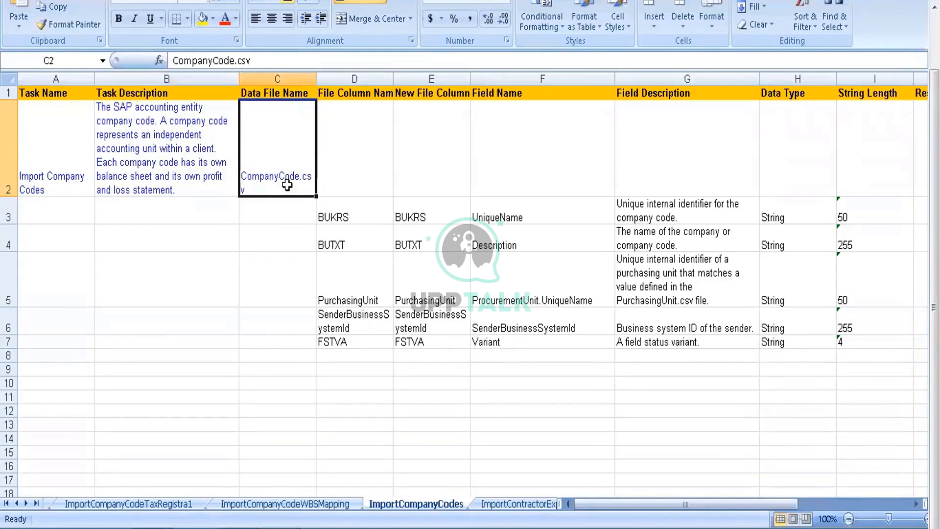
Step: Go through the File Column Name entries BUKRS, BUTXT, PurchasingUnit and FSTVA in the ImportCompanyCodes sheet
{"action": "left_click", "coordinate": [351, 105]}
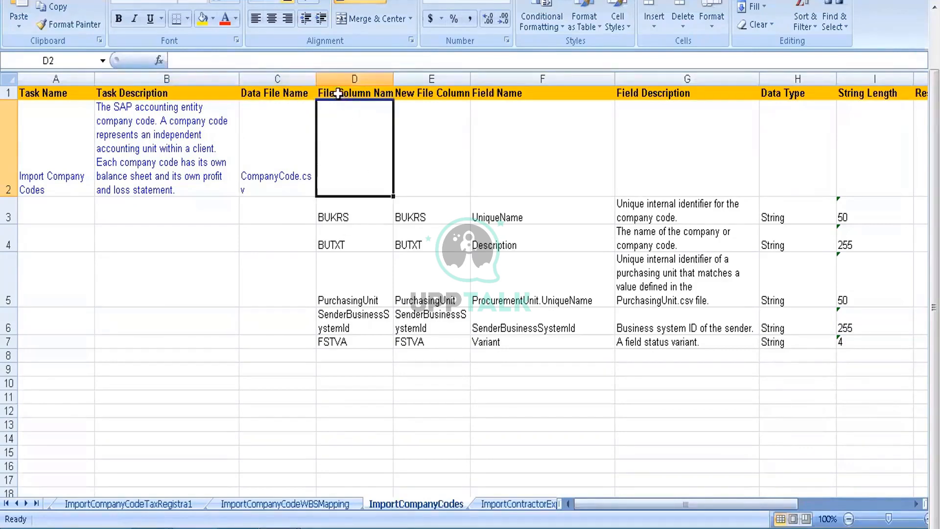
{"action": "left_click", "coordinate": [338, 94]}
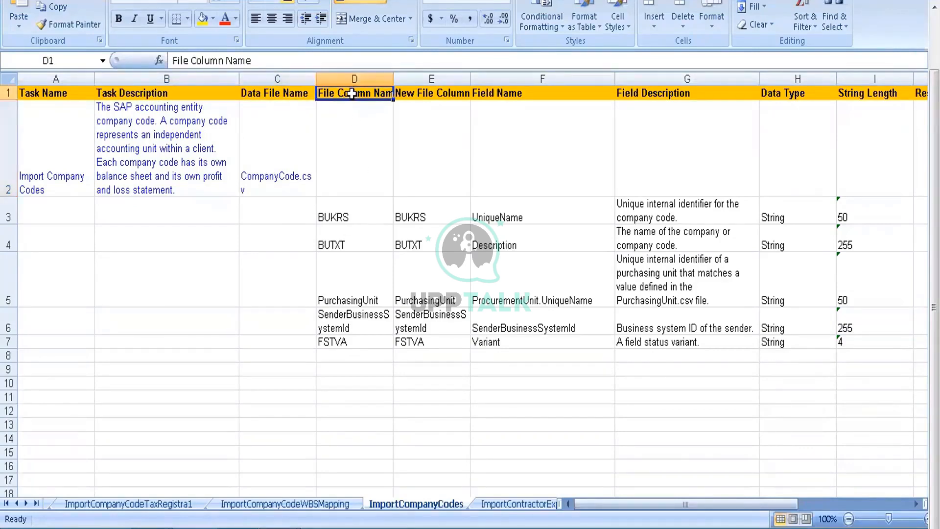
{"action": "left_click", "coordinate": [343, 208]}
{"action": "left_click", "coordinate": [343, 241]}
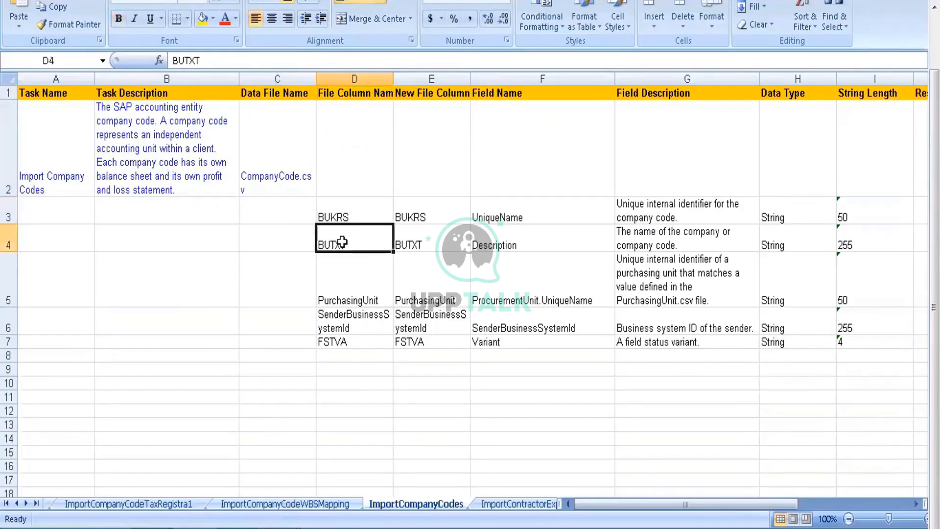
{"action": "left_click", "coordinate": [343, 275]}
{"action": "left_click", "coordinate": [337, 343]}
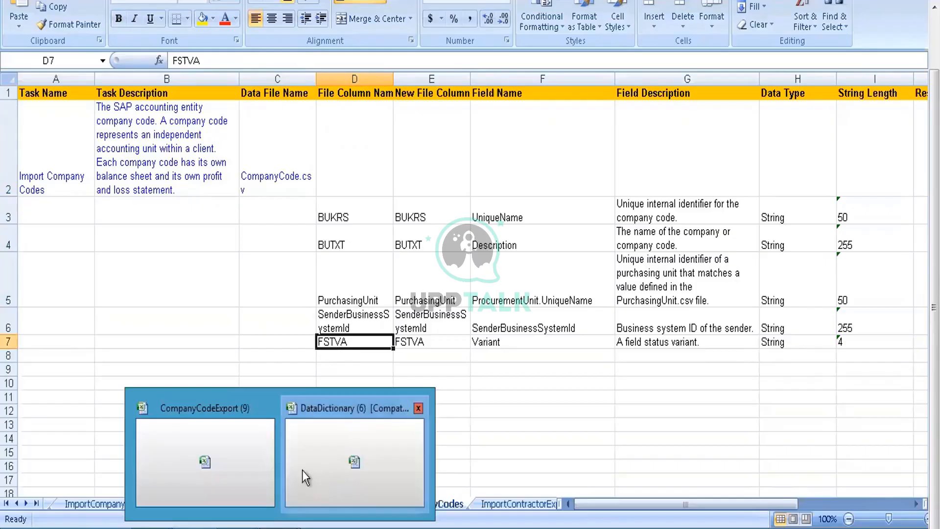
Step: Compare the column headers in the CompanyCodeExport (9) workbook with the dictionary's file column names, returning to DataDictionary (6)
{"action": "left_click", "coordinate": [236, 460]}
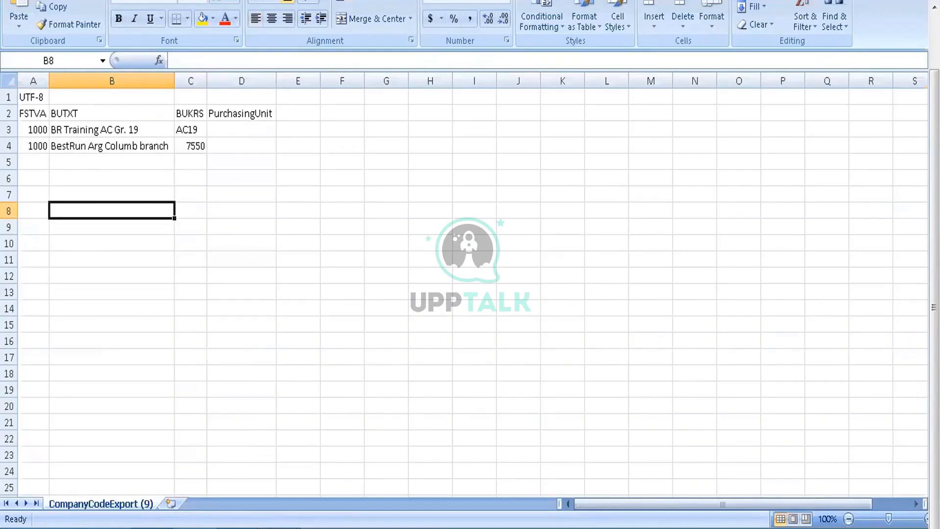
{"action": "mouse_move", "coordinate": [286, 454]}
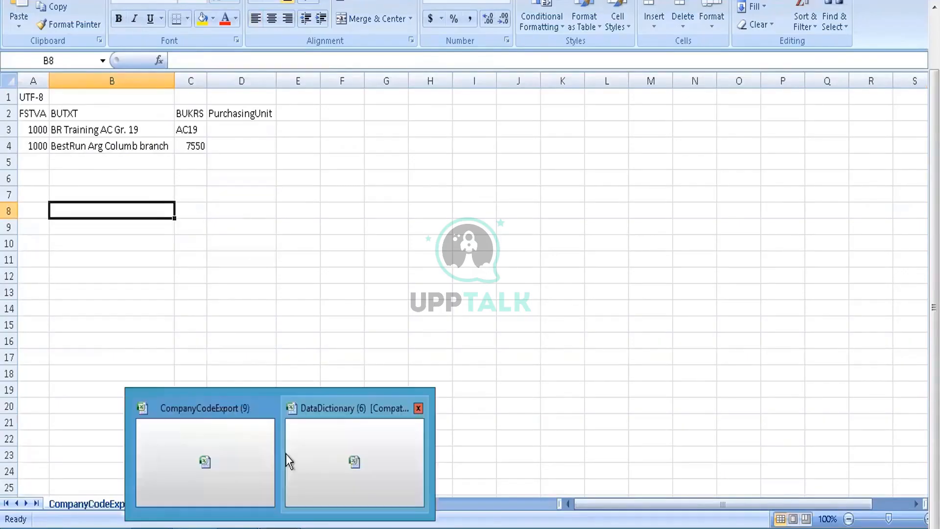
{"action": "left_click", "coordinate": [342, 449]}
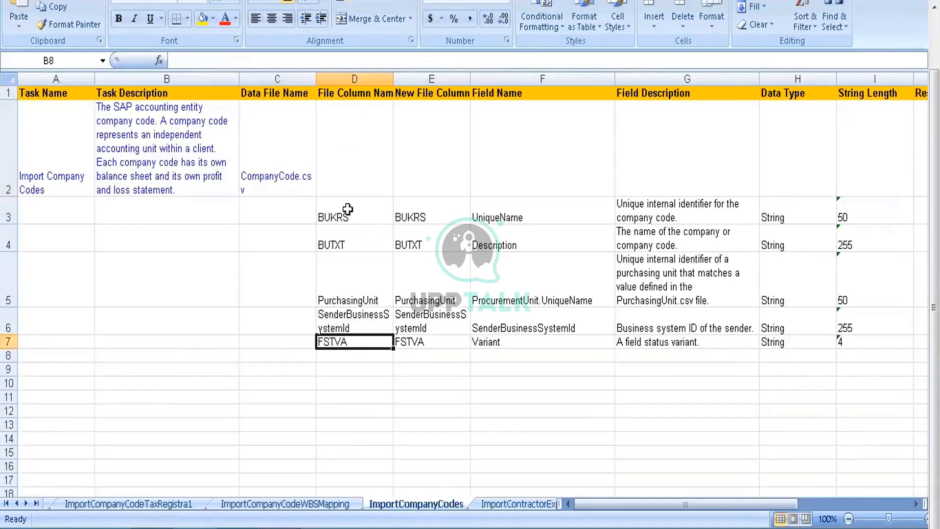
Step: Examine the BUKRS row's file column name, new file column name, field name and field description
{"action": "left_click", "coordinate": [347, 209]}
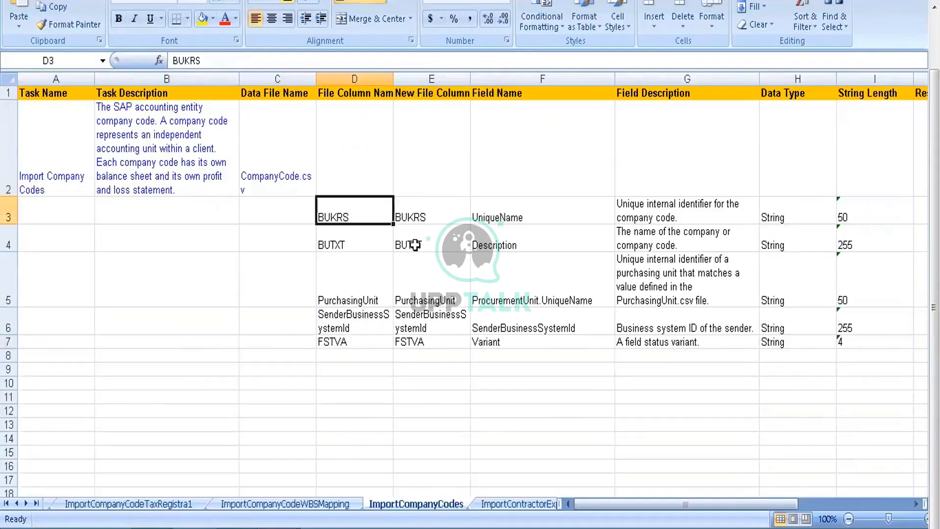
{"action": "left_click", "coordinate": [416, 207]}
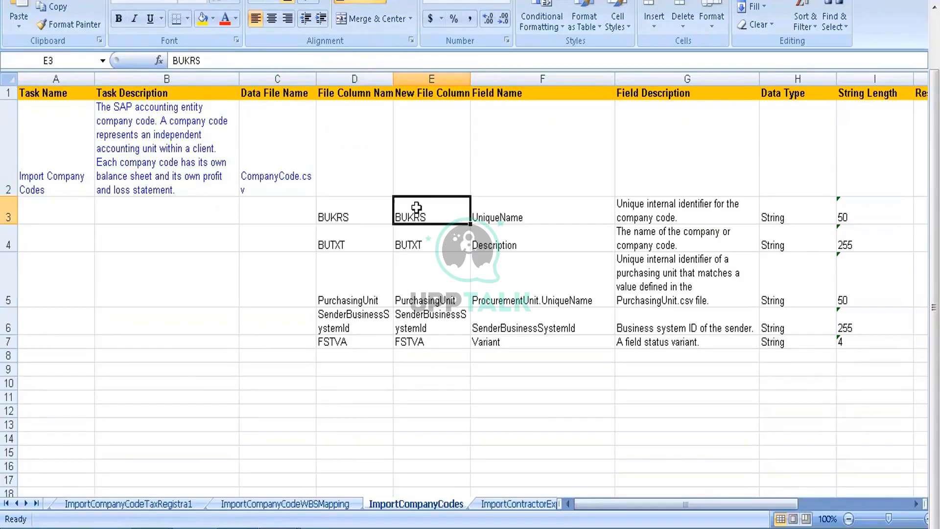
{"action": "left_click", "coordinate": [360, 206]}
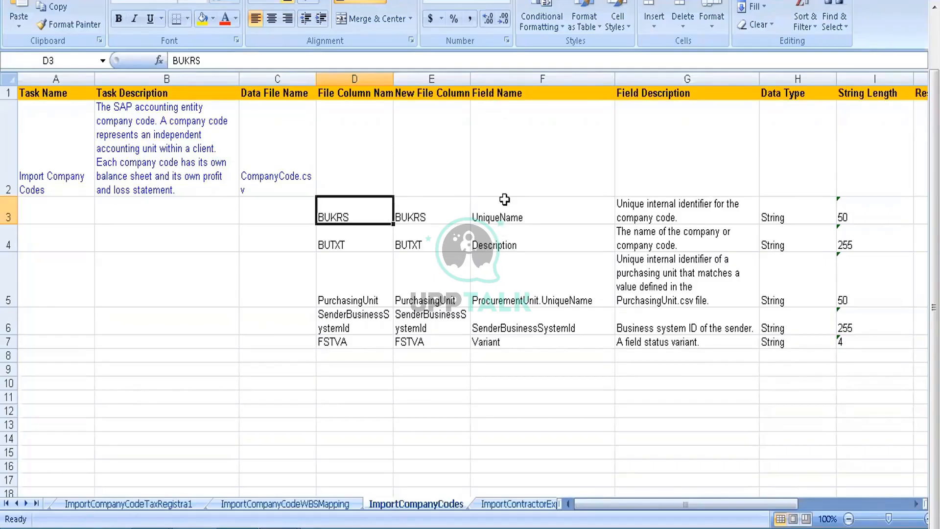
{"action": "left_click", "coordinate": [542, 214]}
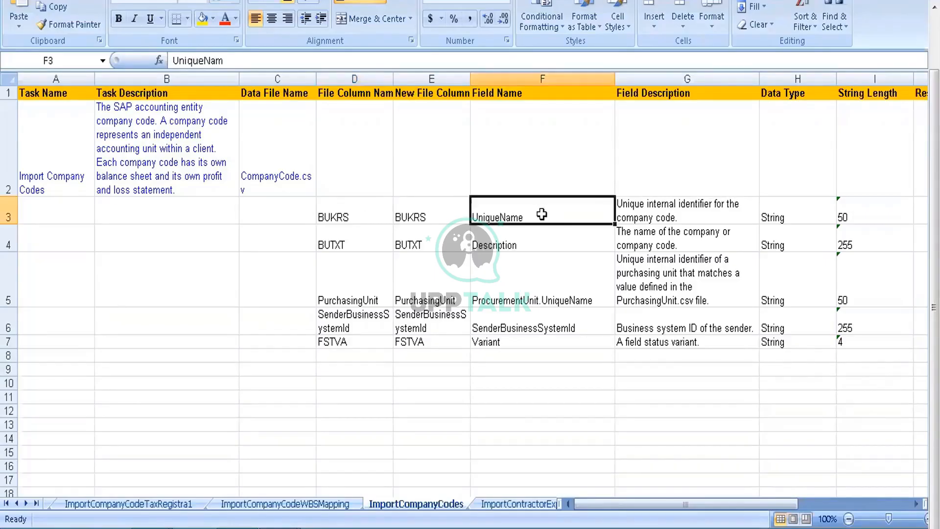
{"action": "left_click", "coordinate": [638, 206]}
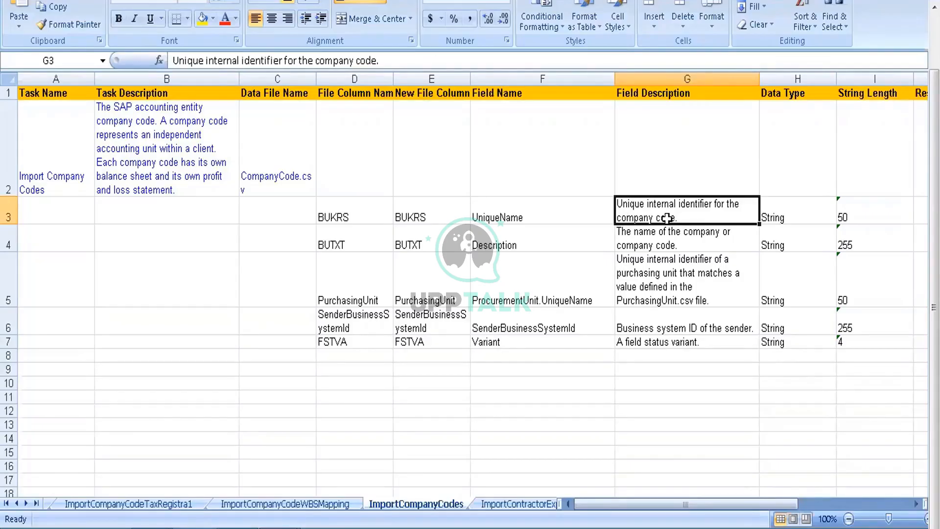
Step: Examine the BUKRS row's data type, string length, restrictions and sample value in the ImportCompanyCodes sheet
{"action": "key", "text": "Right"}
{"action": "key", "text": "Right"}
{"action": "key", "text": "Left"}
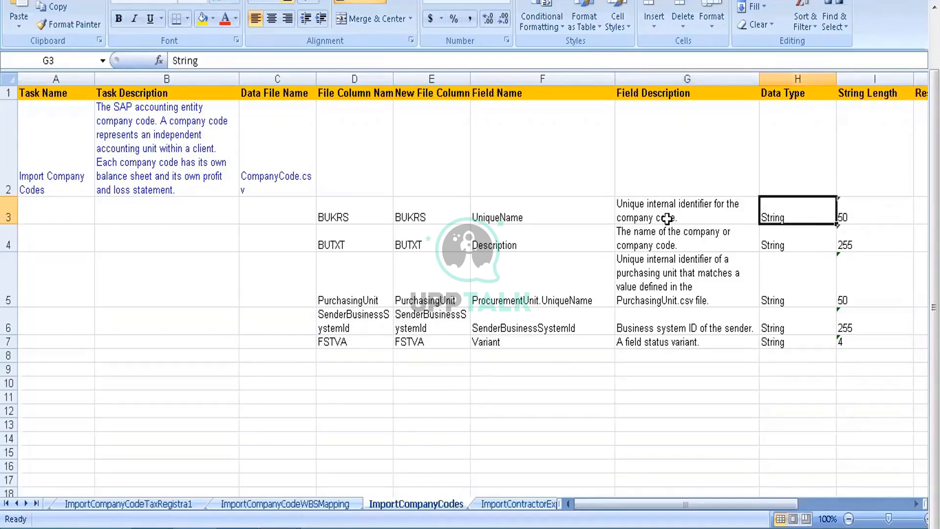
{"action": "key", "text": "Right"}
{"action": "key", "text": "Right"}
{"action": "key", "text": "Right"}
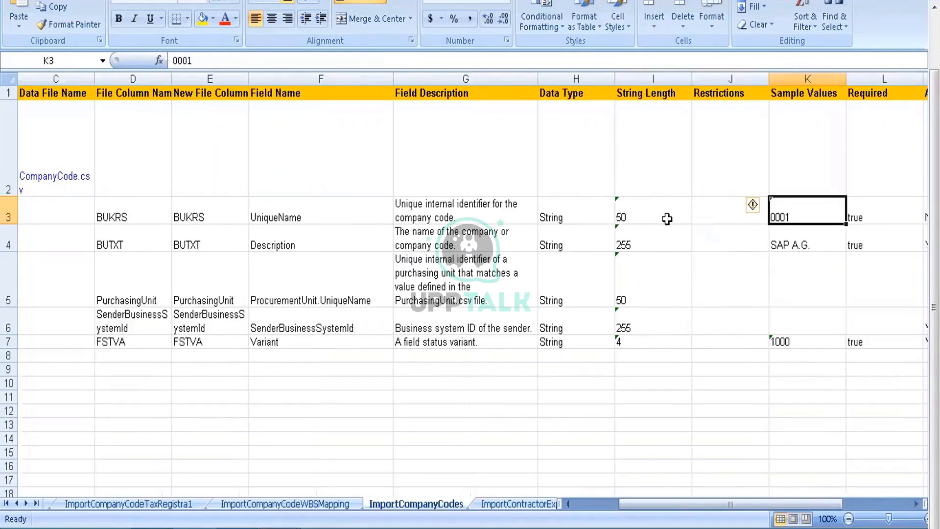
{"action": "key", "text": "Left"}
{"action": "key", "text": "Left"}
{"action": "key", "text": "Left"}
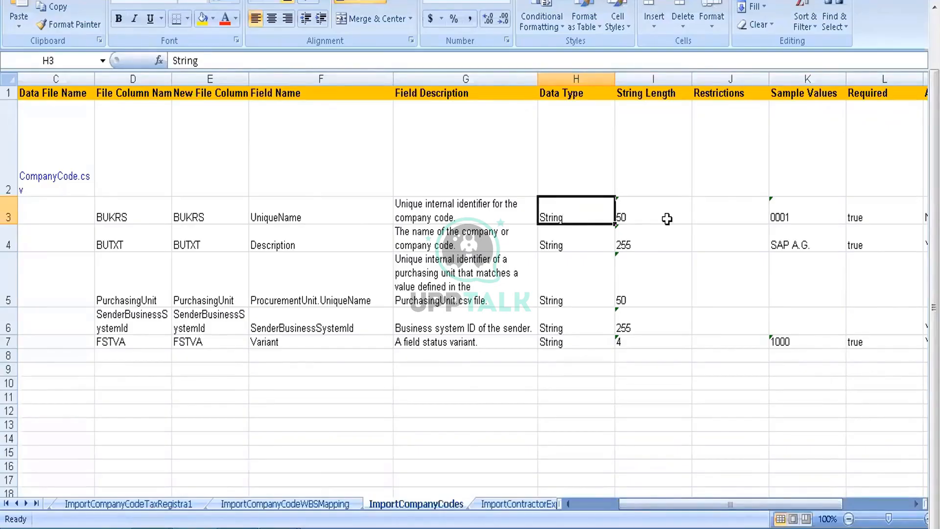
Step: Examine the BUTXT row's new file column name, field name, field description and data type
{"action": "key", "text": "Left"}
{"action": "key", "text": "Left"}
{"action": "key", "text": "Down"}
{"action": "key", "text": "Left"}
{"action": "key", "text": "Left"}
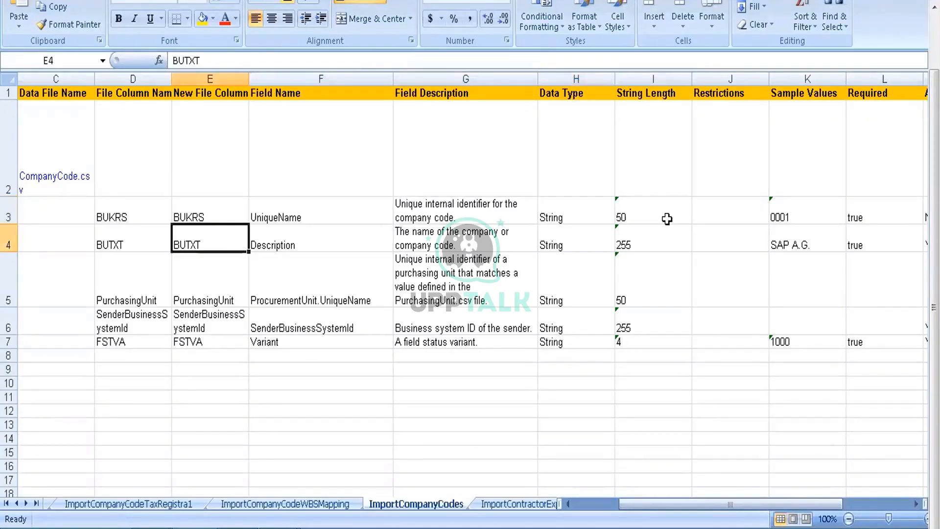
{"action": "key", "text": "Right"}
{"action": "key", "text": "Right"}
{"action": "key", "text": "Right"}
{"action": "key", "text": "Right"}
{"action": "key", "text": "Left"}
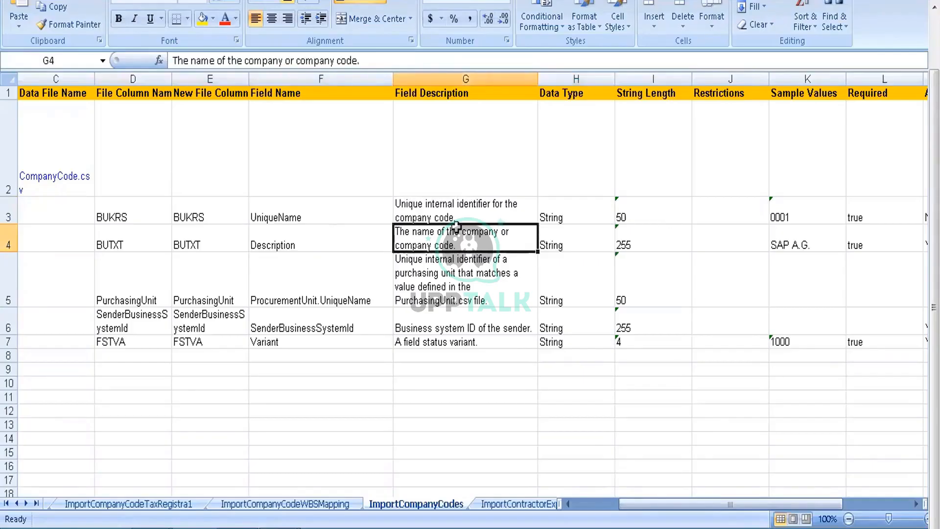
Step: Read the field descriptions of the PurchasingUnit, SenderBusinessSystemId and FSTVA rows
{"action": "left_click", "coordinate": [354, 268]}
{"action": "left_click", "coordinate": [462, 280]}
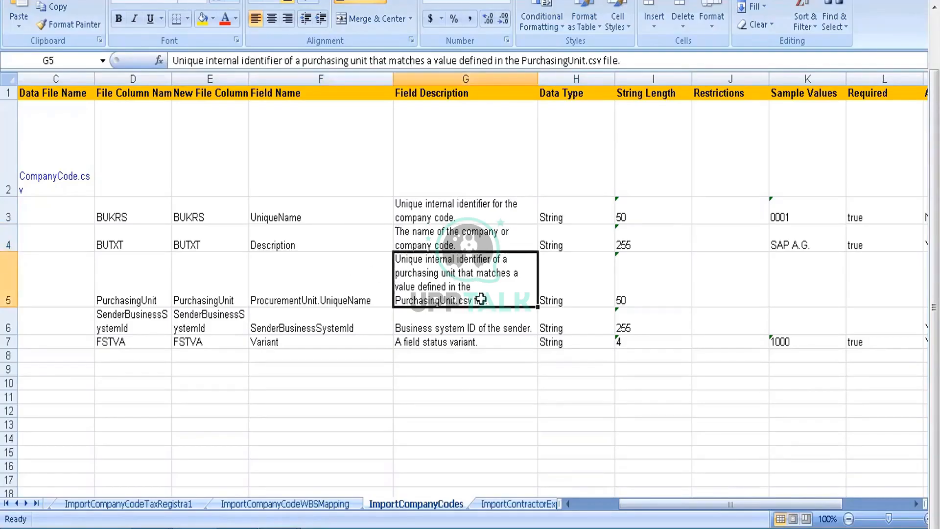
{"action": "left_click", "coordinate": [416, 328]}
{"action": "left_click", "coordinate": [423, 343]}
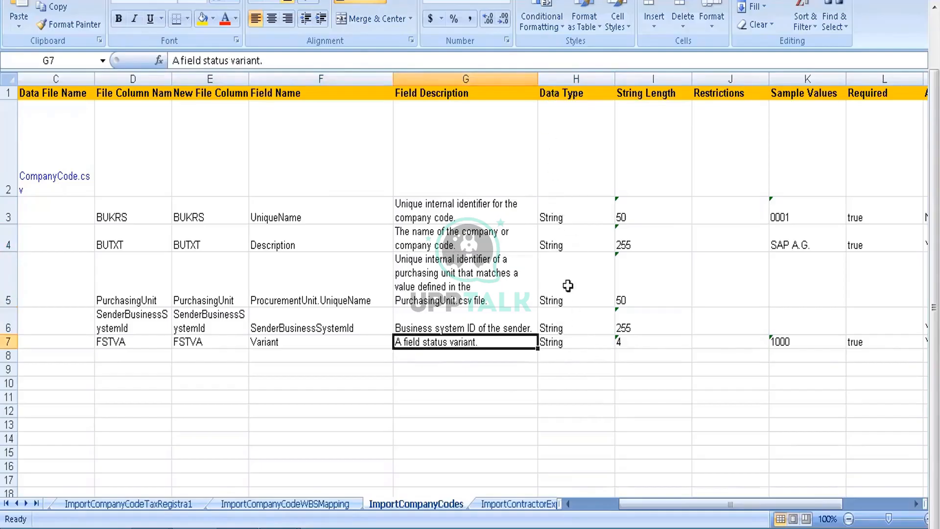
Step: Review the Data Type and String Length entries for all company code fields from BUKRS to FSTVA
{"action": "left_click_drag", "start_coordinate": [563, 211], "coordinate": [565, 341]}
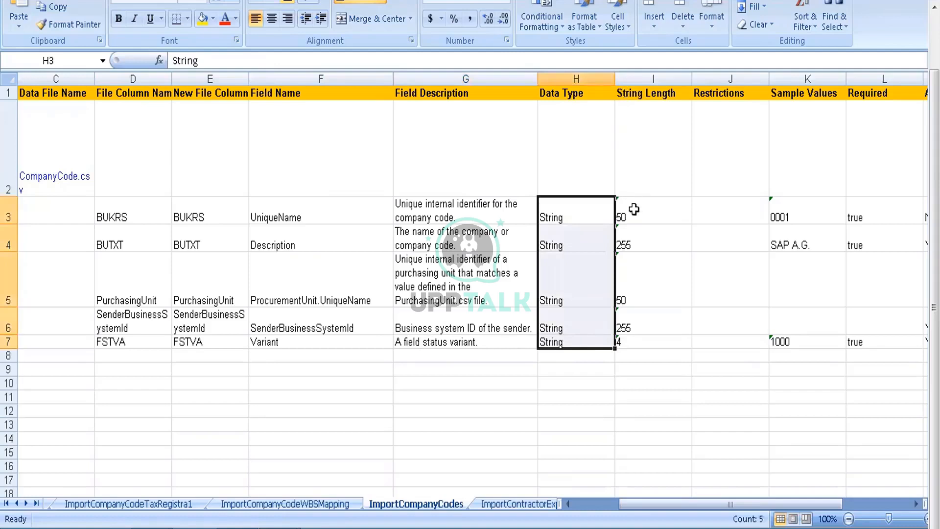
{"action": "left_click_drag", "start_coordinate": [634, 210], "coordinate": [635, 326]}
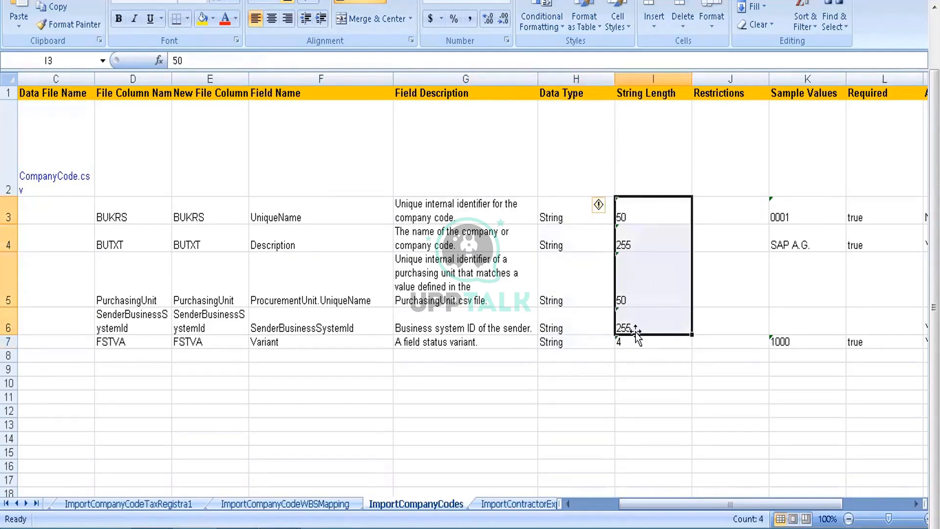
{"action": "left_click", "coordinate": [636, 341]}
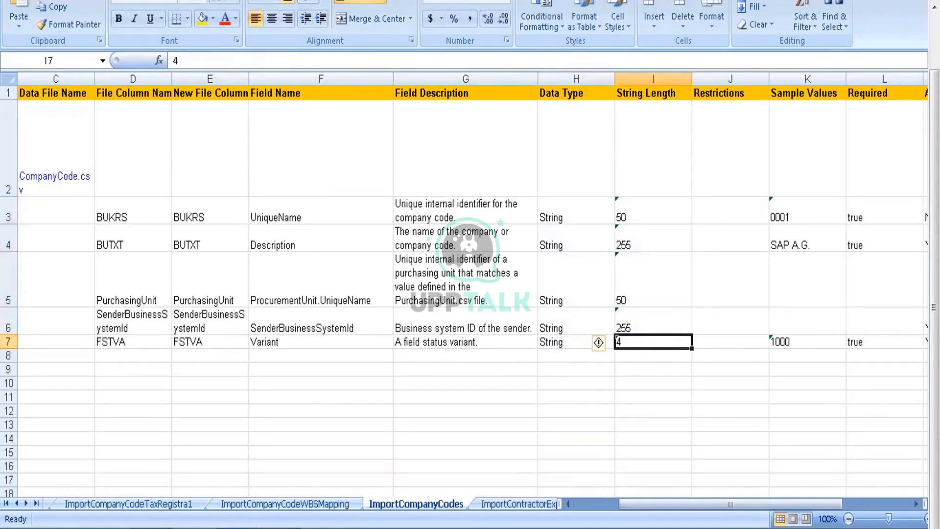
Step: Compare the first FSTVA value in the CompanyCodeExport (9) workbook with the FSTVA string length in DataDictionary (6)
{"action": "left_click", "coordinate": [238, 411]}
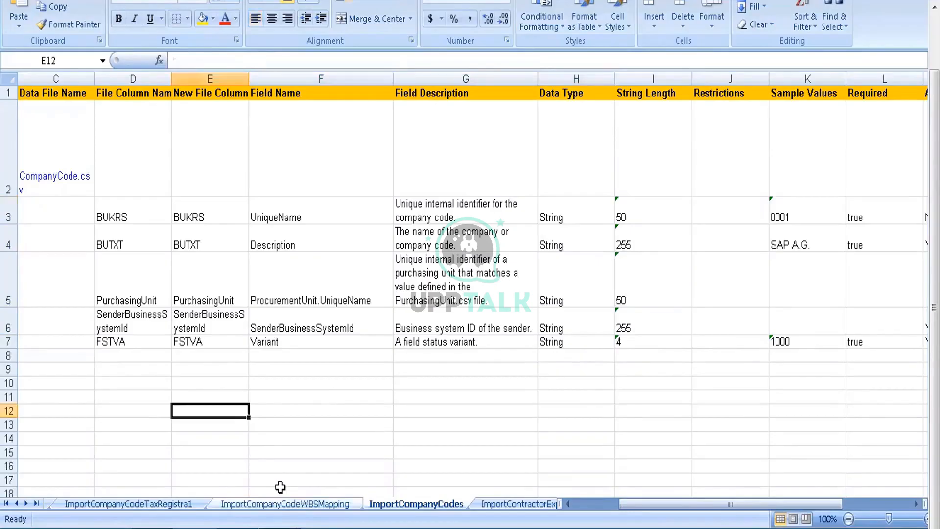
{"action": "mouse_move", "coordinate": [280, 487]}
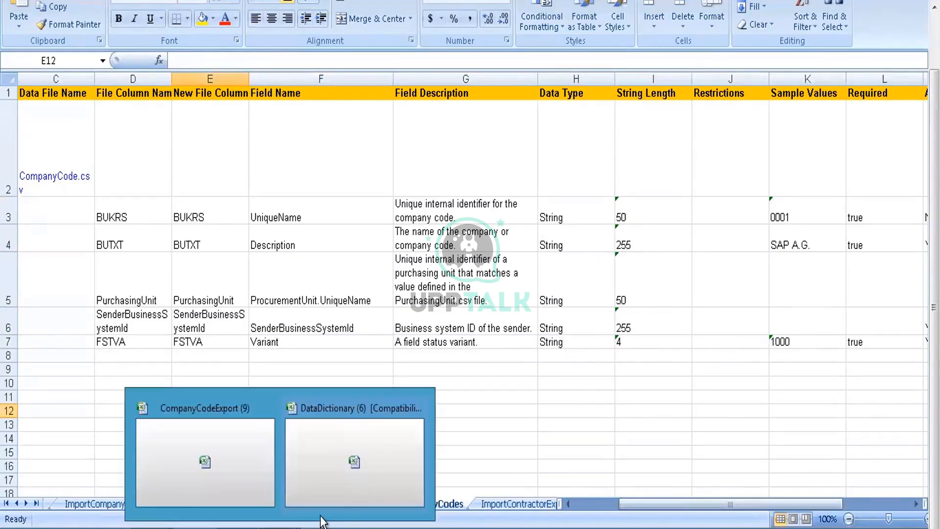
{"action": "left_click", "coordinate": [259, 426]}
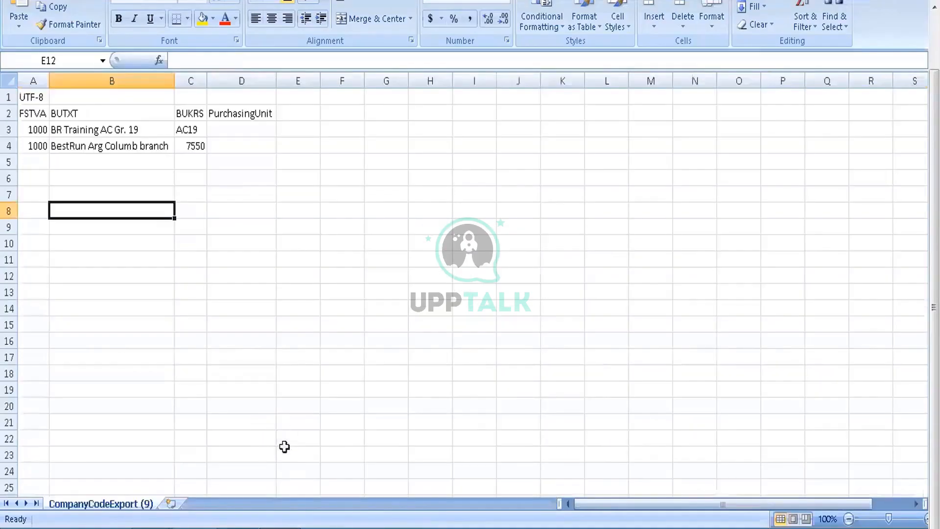
{"action": "left_click", "coordinate": [34, 130]}
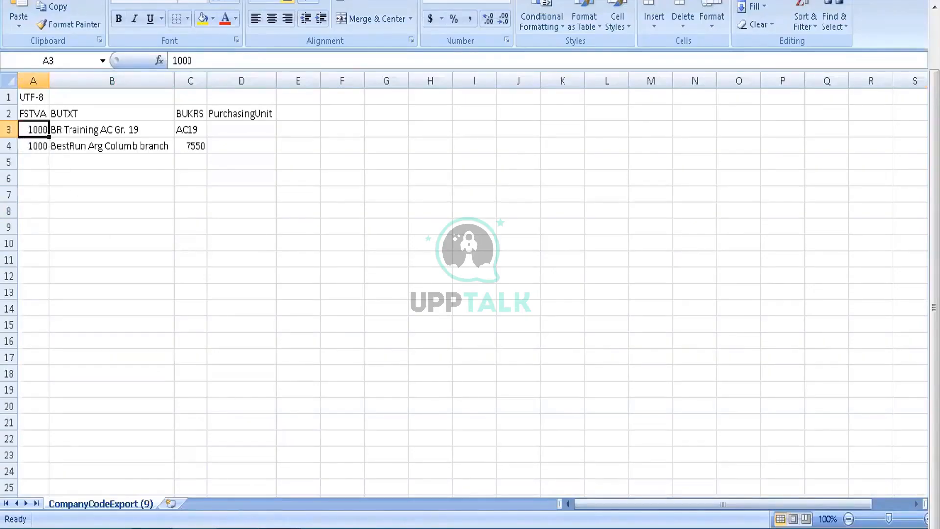
{"action": "mouse_move", "coordinate": [330, 468]}
{"action": "left_click", "coordinate": [340, 448]}
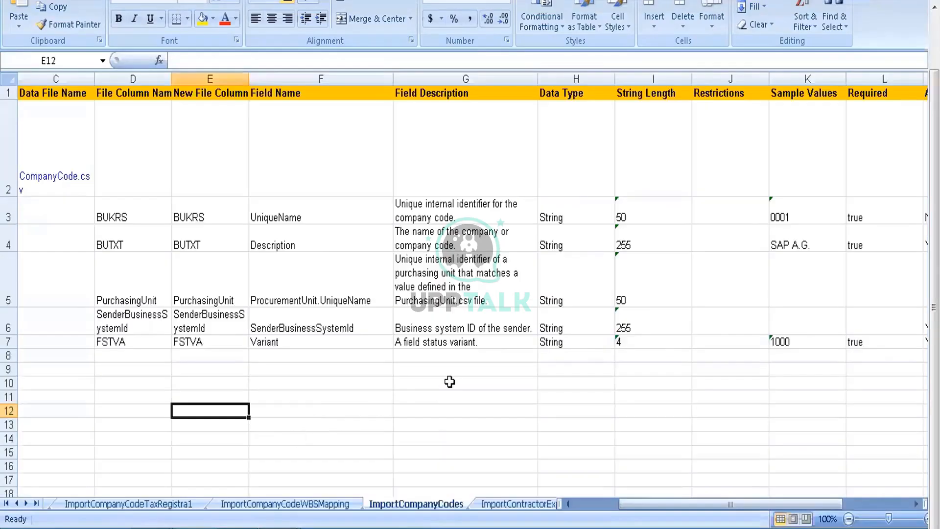
{"action": "left_click", "coordinate": [637, 342]}
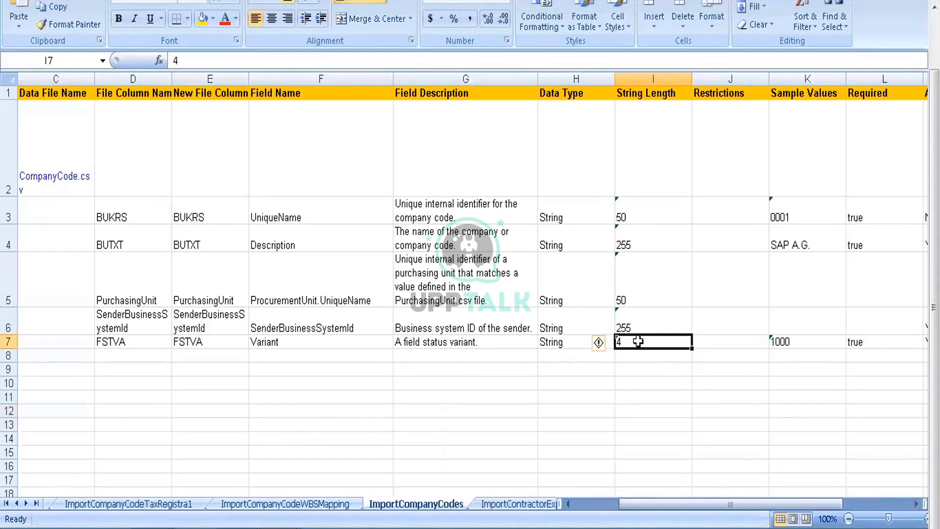
Step: Check the Sample Values entries from the FSTVA row up to the BUKRS row and back
{"action": "key", "text": "Right"}
{"action": "key", "text": "Right"}
{"action": "key", "text": "Right"}
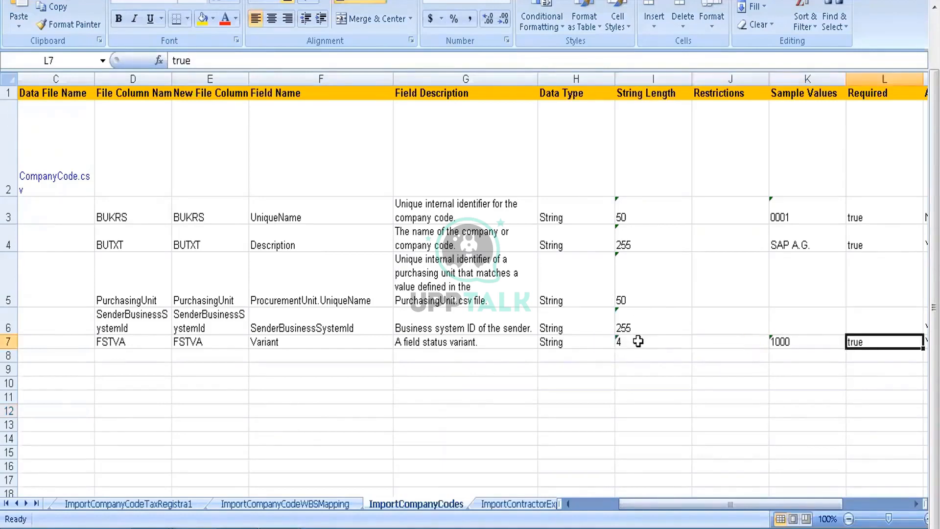
{"action": "key", "text": "Left"}
{"action": "key", "text": "Up"}
{"action": "key", "text": "Up"}
{"action": "key", "text": "Up"}
{"action": "key", "text": "Up"}
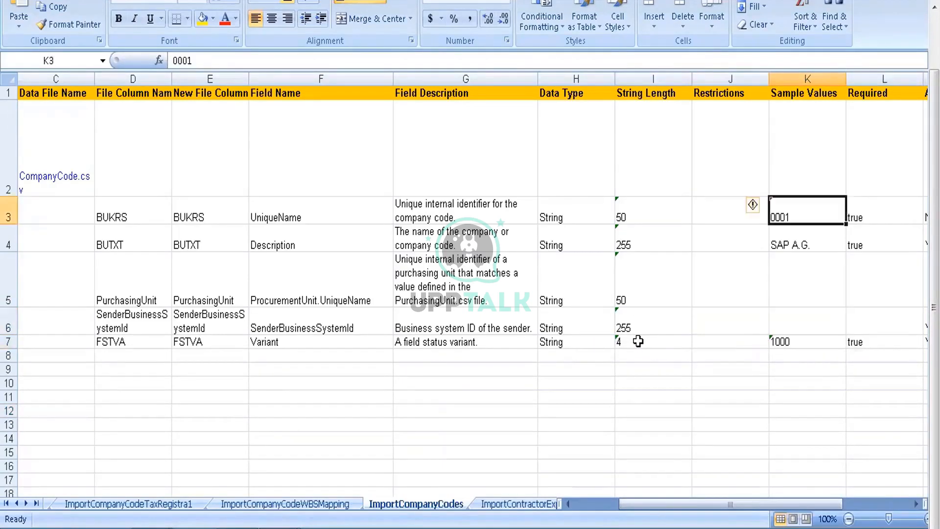
{"action": "key", "text": "Down"}
{"action": "key", "text": "Down"}
{"action": "key", "text": "Down"}
{"action": "key", "text": "Down"}
Step: Look over the FSTVA row's Required, Allow Null and reference field entries alongside its sample value
{"action": "key", "text": "Right"}
{"action": "key", "text": "Right"}
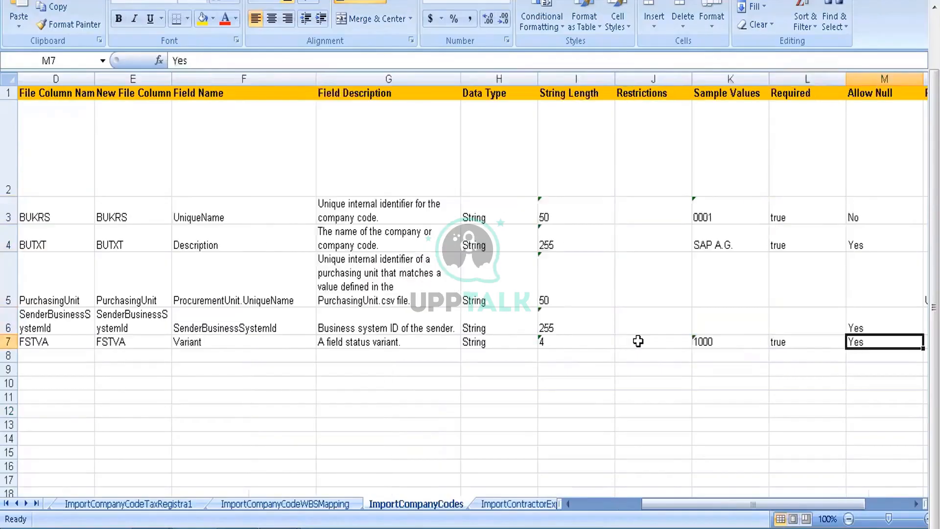
{"action": "key", "text": "Right"}
{"action": "key", "text": "Left"}
{"action": "key", "text": "Left"}
{"action": "key", "text": "Left"}
{"action": "key", "text": "Left"}
{"action": "key", "text": "Right"}
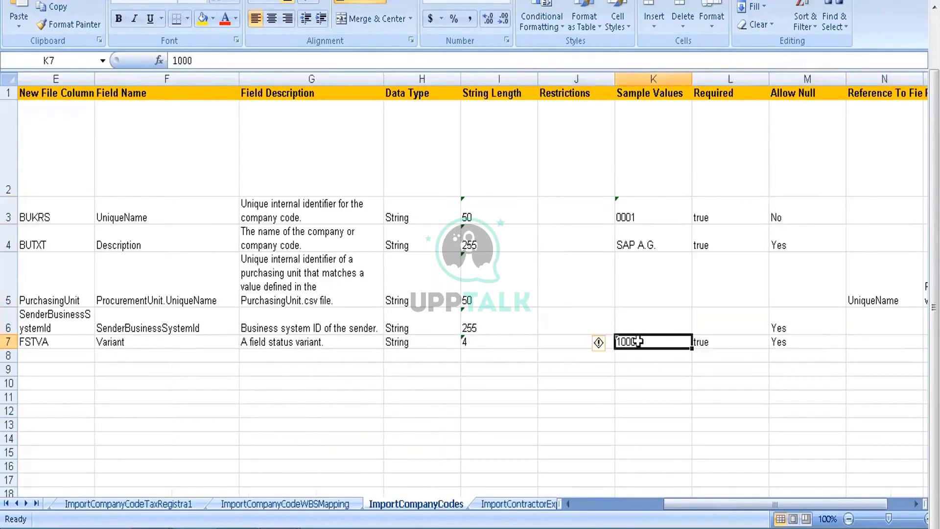
Step: Examine the Required and Allow Null settings of the BUKRS row, following Allow Null down to FSTVA
{"action": "key", "text": "Right"}
{"action": "key", "text": "Up"}
{"action": "key", "text": "Up"}
{"action": "key", "text": "Up"}
{"action": "key", "text": "Up"}
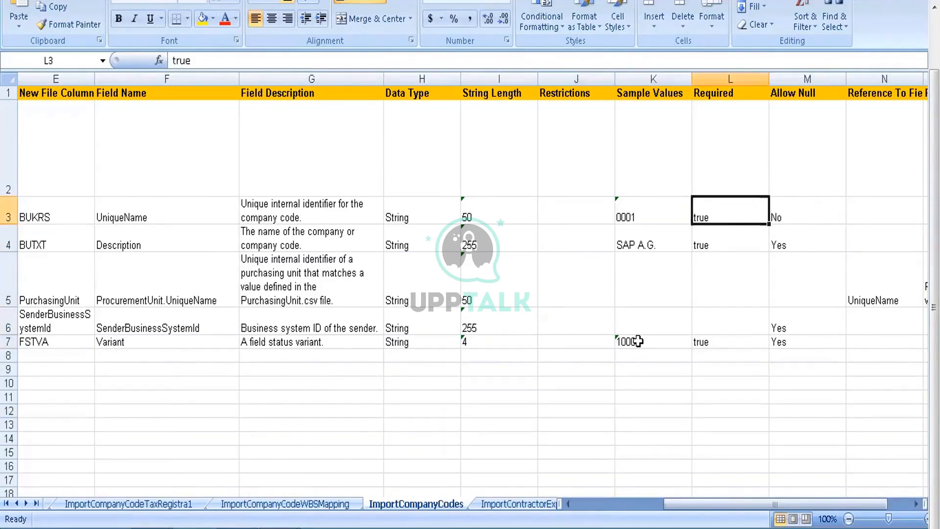
{"action": "key", "text": "Right"}
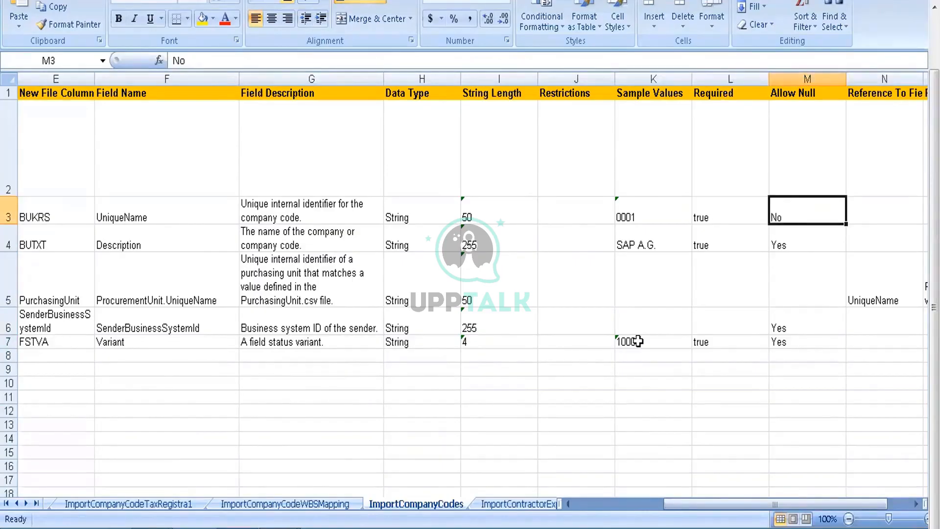
{"action": "key", "text": "Down"}
{"action": "key", "text": "Down"}
{"action": "key", "text": "Down"}
{"action": "key", "text": "Down"}
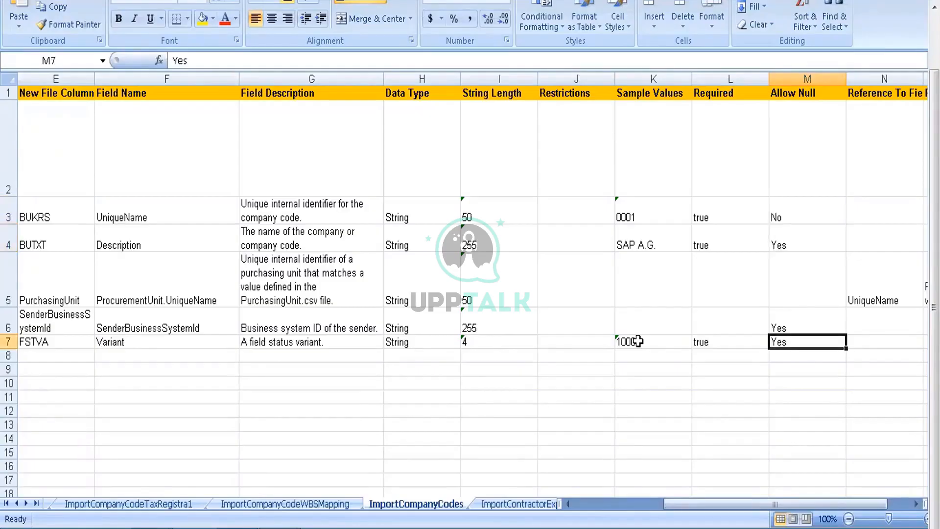
Step: Examine the referenced field and referenced file columns, focusing on the PurchasingUnit row
{"action": "key", "text": "Right"}
{"action": "key", "text": "Right"}
{"action": "key", "text": "Right"}
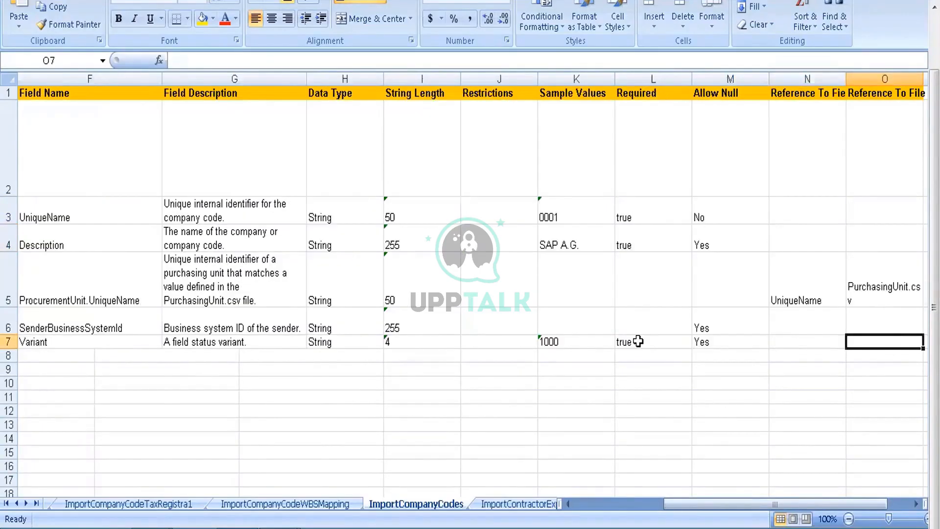
{"action": "key", "text": "Left"}
{"action": "key", "text": "Left"}
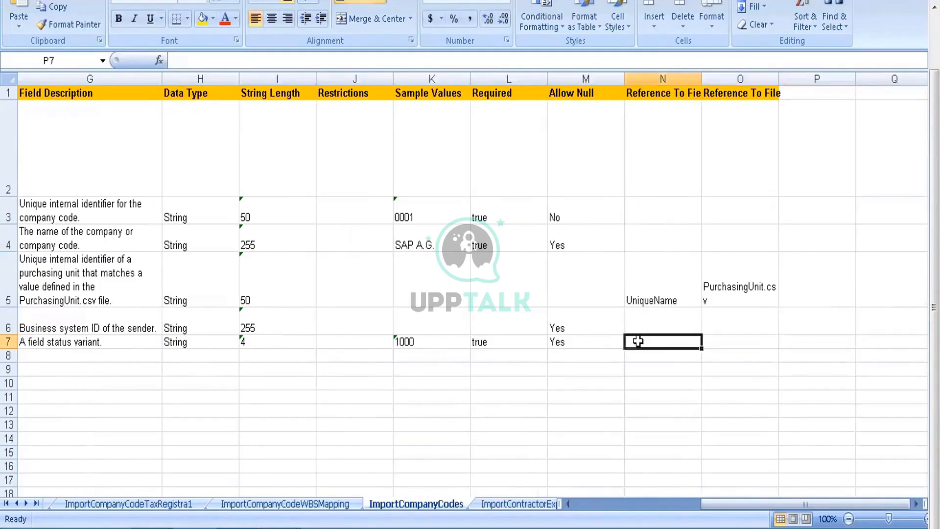
{"action": "key", "text": "Up"}
{"action": "key", "text": "Up"}
{"action": "key", "text": "Right"}
{"action": "key", "text": "Right"}
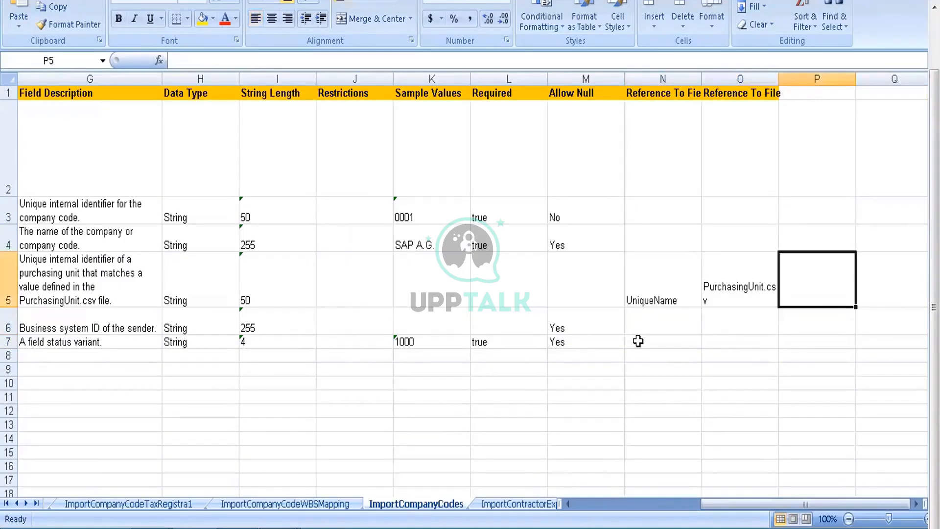
Step: Return to the Import Company Codes task name at the start of the sheet
{"action": "key", "text": "Left"}
{"action": "key", "text": "Left"}
{"action": "key", "text": "Left"}
{"action": "key", "text": "Left"}
{"action": "key", "text": "Left"}
{"action": "key", "text": "Left"}
{"action": "key", "text": "Left"}
{"action": "key", "text": "Left"}
{"action": "key", "text": "Left"}
{"action": "key", "text": "Left"}
{"action": "key", "text": "Home"}
{"action": "key", "text": "Up"}
{"action": "key", "text": "Up"}
{"action": "key", "text": "Up"}
{"action": "key", "text": "Up"}
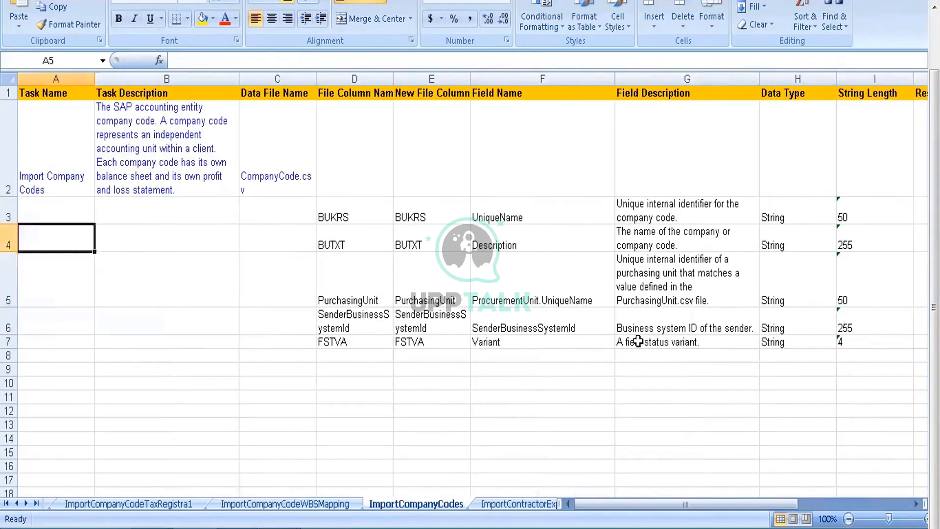
{"action": "key", "text": "Down"}
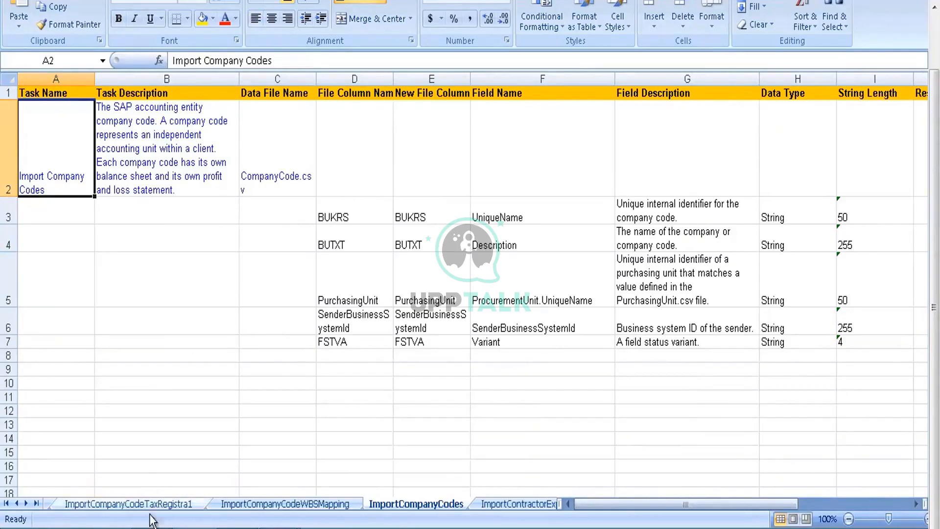
Step: Browse the data dictionary's full sheet list down through the export tasks and activate the ExportPurchaseGroups sheet
{"action": "right_click", "coordinate": [22, 504]}
{"action": "left_click", "coordinate": [68, 495]}
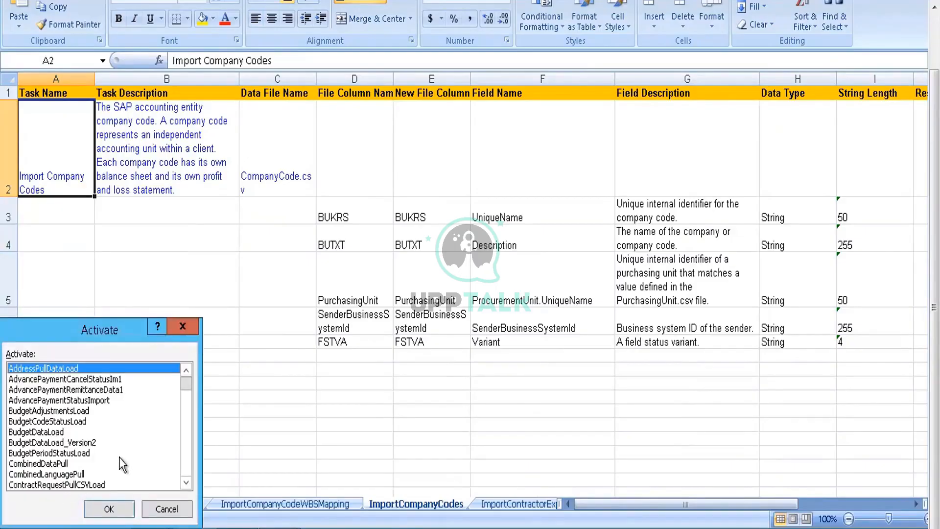
{"action": "key", "text": "Down"}
{"action": "key", "text": "Down"}
{"action": "key", "text": "Down"}
{"action": "key", "text": "Down"}
{"action": "key", "text": "Down"}
{"action": "key", "text": "Down"}
{"action": "key", "text": "Down"}
{"action": "key", "text": "Down"}
{"action": "key", "text": "Down"}
{"action": "key", "text": "Down"}
{"action": "key", "text": "Down"}
{"action": "key", "text": "Down"}
{"action": "key", "text": "Down"}
{"action": "key", "text": "Down"}
{"action": "key", "text": "Down"}
{"action": "key", "text": "Down"}
{"action": "key", "text": "Down"}
{"action": "key", "text": "Down"}
{"action": "key", "text": "Down"}
{"action": "key", "text": "Down"}
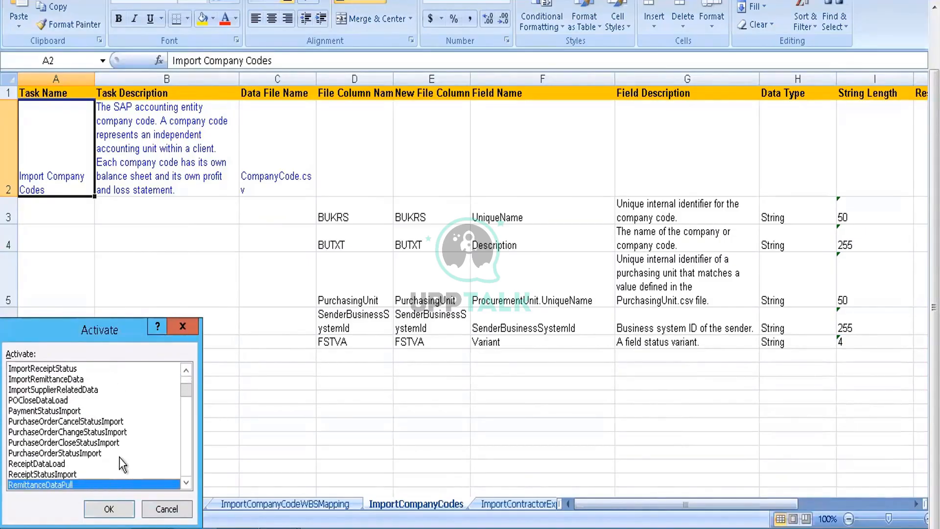
{"action": "key", "text": "Down"}
{"action": "key", "text": "Down"}
{"action": "key", "text": "Down"}
{"action": "key", "text": "Down"}
{"action": "key", "text": "Down"}
{"action": "key", "text": "Down"}
{"action": "key", "text": "Down"}
{"action": "key", "text": "Down"}
{"action": "key", "text": "Down"}
{"action": "key", "text": "Down"}
{"action": "key", "text": "Down"}
{"action": "key", "text": "Down"}
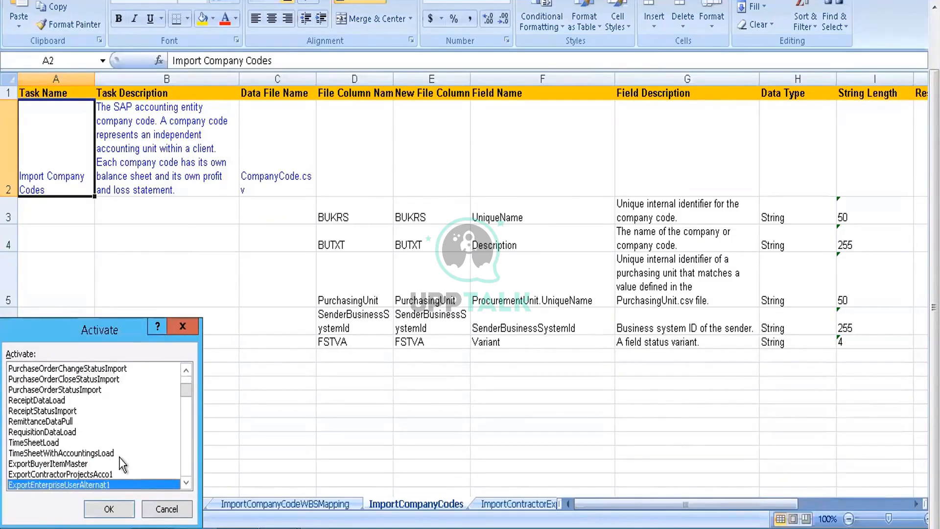
{"action": "key", "text": "Down"}
{"action": "key", "text": "Down"}
{"action": "key", "text": "Down"}
{"action": "key", "text": "Down"}
{"action": "key", "text": "Down"}
{"action": "key", "text": "Down"}
{"action": "key", "text": "Down"}
{"action": "key", "text": "Down"}
{"action": "key", "text": "Down"}
{"action": "key", "text": "Down"}
{"action": "key", "text": "Down"}
{"action": "key", "text": "Down"}
{"action": "key", "text": "Down"}
{"action": "key", "text": "Down"}
{"action": "key", "text": "Down"}
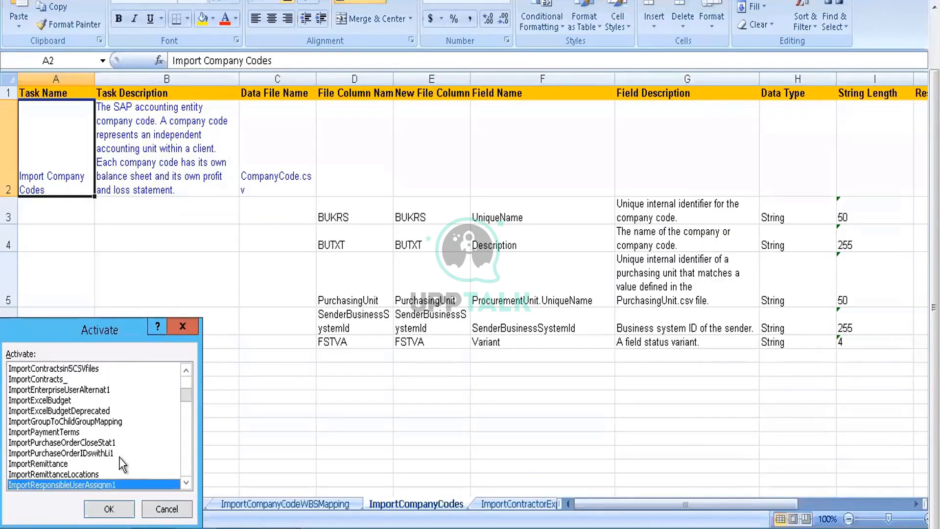
{"action": "key", "text": "Down"}
{"action": "key", "text": "Down"}
{"action": "key", "text": "Down"}
{"action": "key", "text": "Down"}
{"action": "key", "text": "Down"}
{"action": "key", "text": "Down"}
{"action": "key", "text": "Down"}
{"action": "key", "text": "Down"}
{"action": "key", "text": "Down"}
{"action": "key", "text": "Down"}
{"action": "key", "text": "Down"}
{"action": "key", "text": "Down"}
{"action": "key", "text": "Down"}
{"action": "key", "text": "Down"}
{"action": "key", "text": "Down"}
{"action": "key", "text": "Down"}
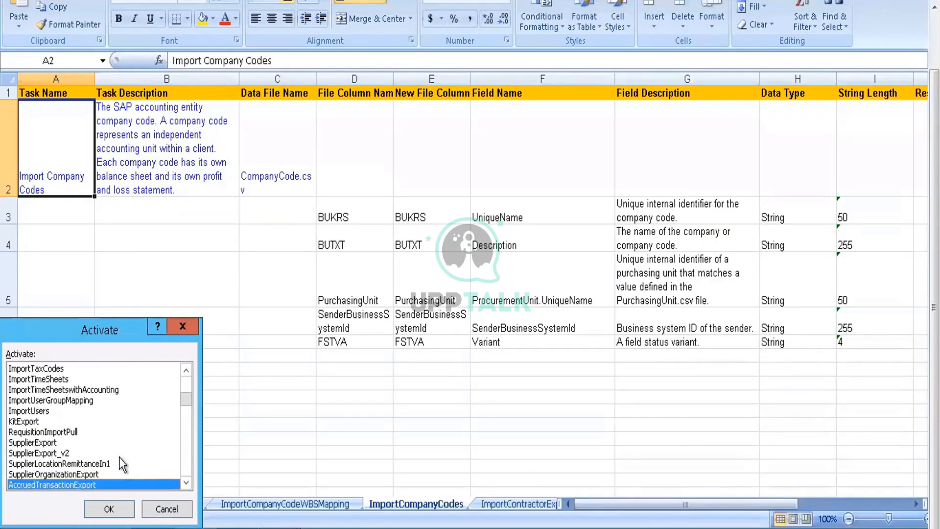
{"action": "key", "text": "Down"}
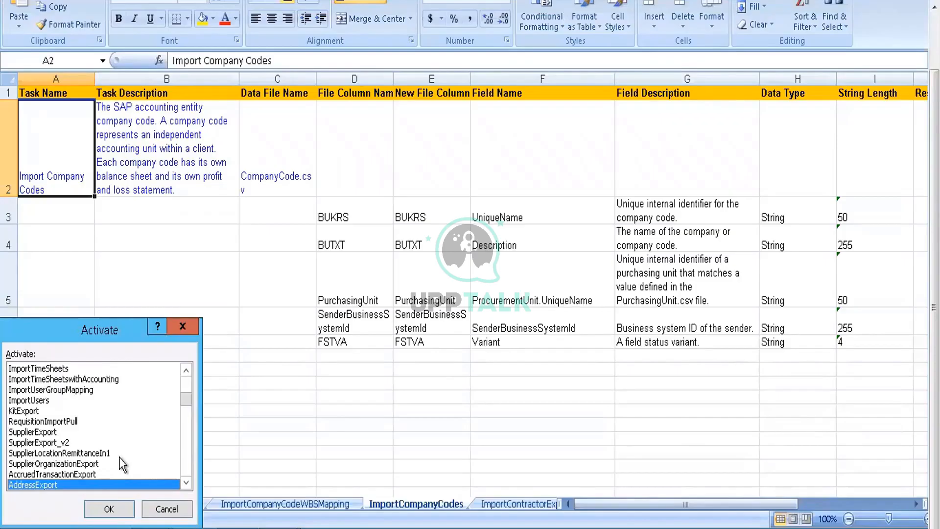
{"action": "key", "text": "Down"}
{"action": "key", "text": "Down"}
{"action": "key", "text": "Down"}
{"action": "key", "text": "Down"}
{"action": "key", "text": "Down"}
{"action": "key", "text": "Down"}
{"action": "key", "text": "Down"}
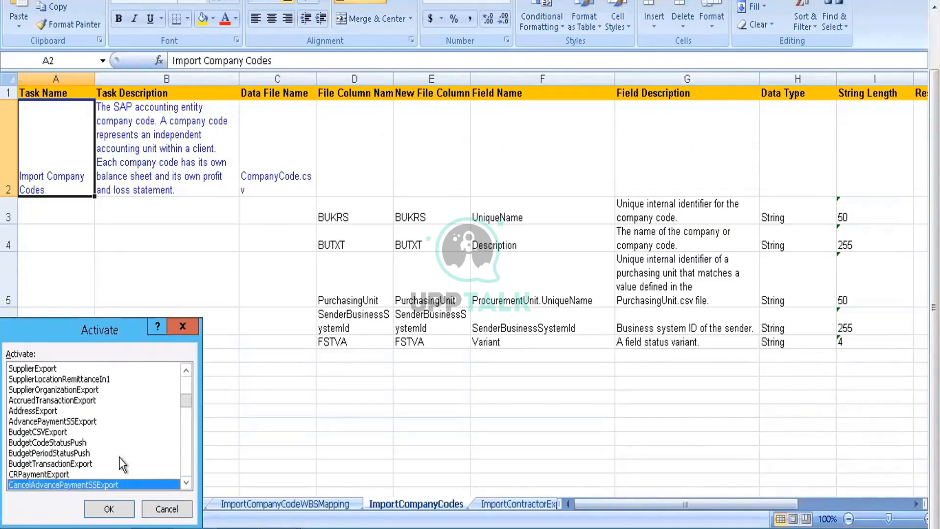
{"action": "key", "text": "Down"}
{"action": "key", "text": "Down"}
{"action": "key", "text": "Down"}
{"action": "key", "text": "Down"}
{"action": "key", "text": "Down"}
{"action": "key", "text": "Down"}
{"action": "key", "text": "Down"}
{"action": "key", "text": "Down"}
{"action": "key", "text": "Down"}
{"action": "key", "text": "Down"}
{"action": "key", "text": "Down"}
{"action": "key", "text": "Down"}
{"action": "key", "text": "Down"}
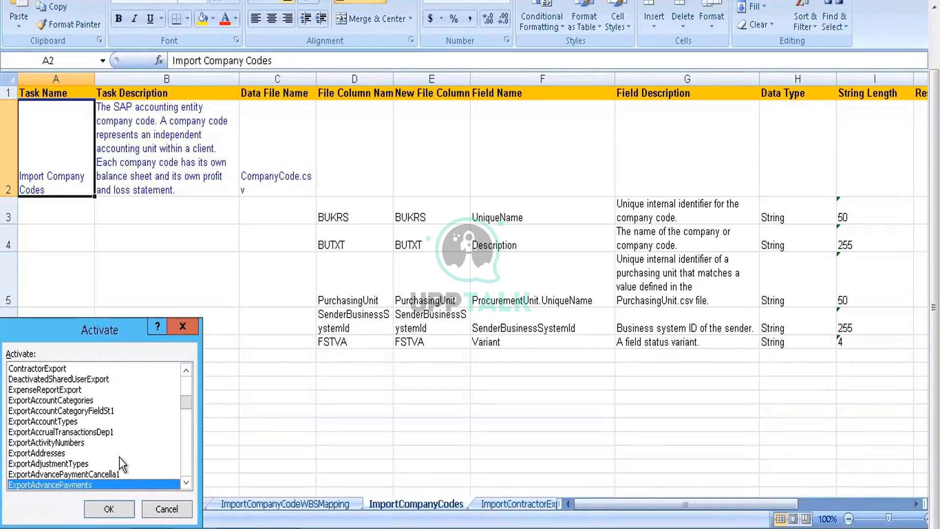
{"action": "key", "text": "Down"}
{"action": "key", "text": "Down"}
{"action": "key", "text": "Down"}
{"action": "key", "text": "Down"}
{"action": "key", "text": "Down"}
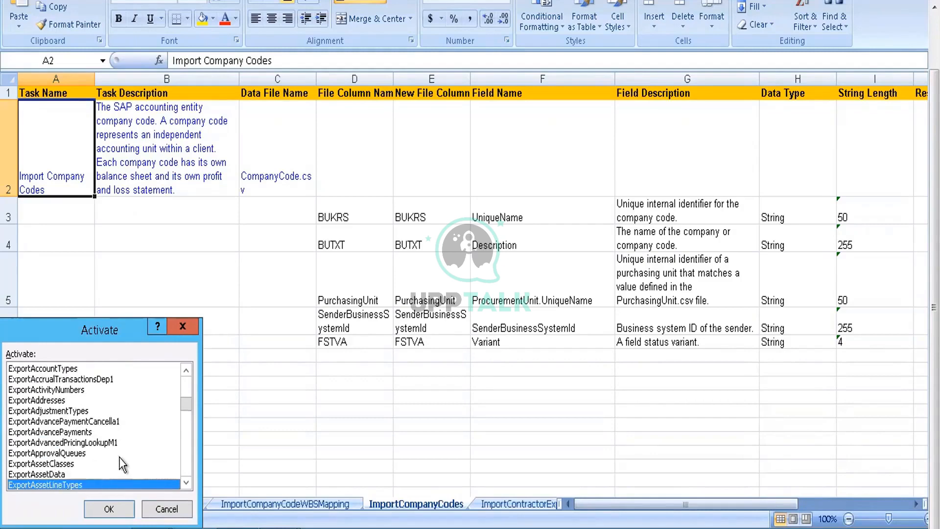
{"action": "key", "text": "Down"}
{"action": "key", "text": "Down"}
{"action": "key", "text": "Down"}
{"action": "key", "text": "Down"}
{"action": "key", "text": "Down"}
{"action": "key", "text": "Down"}
{"action": "key", "text": "Down"}
{"action": "key", "text": "Down"}
{"action": "key", "text": "Down"}
{"action": "key", "text": "Down"}
{"action": "key", "text": "Down"}
{"action": "key", "text": "Down"}
{"action": "key", "text": "Down"}
{"action": "key", "text": "Down"}
{"action": "key", "text": "Down"}
{"action": "key", "text": "Down"}
{"action": "key", "text": "Down"}
{"action": "key", "text": "Down"}
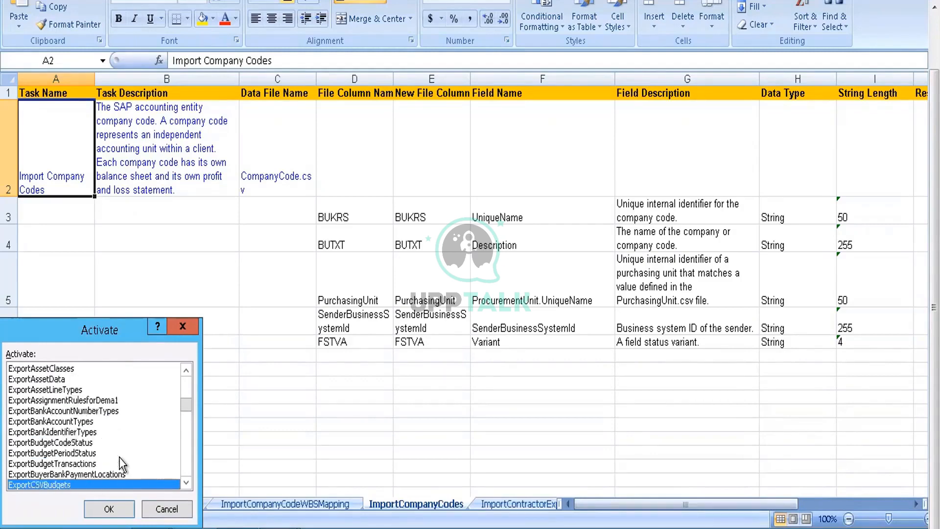
{"action": "key", "text": "Down"}
{"action": "key", "text": "Down"}
{"action": "key", "text": "Down"}
{"action": "key", "text": "Down"}
{"action": "key", "text": "Down"}
{"action": "key", "text": "Down"}
{"action": "key", "text": "Down"}
{"action": "key", "text": "Down"}
{"action": "key", "text": "Down"}
{"action": "key", "text": "Down"}
{"action": "key", "text": "Down"}
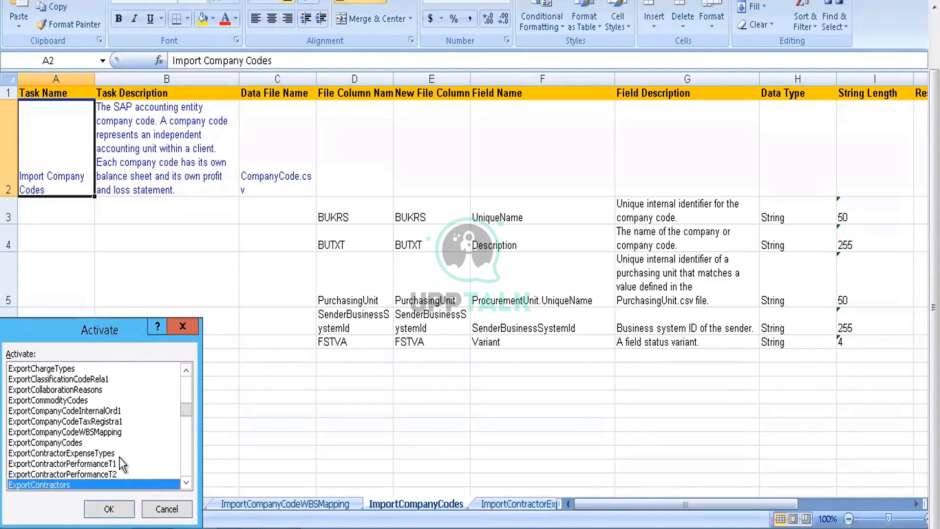
{"action": "key", "text": "Down"}
{"action": "key", "text": "Down"}
{"action": "key", "text": "Down"}
{"action": "key", "text": "Down"}
{"action": "key", "text": "Down"}
{"action": "key", "text": "Down"}
{"action": "key", "text": "Down"}
{"action": "key", "text": "Down"}
{"action": "key", "text": "Down"}
{"action": "key", "text": "Down"}
{"action": "key", "text": "Down"}
{"action": "key", "text": "Down"}
{"action": "key", "text": "Down"}
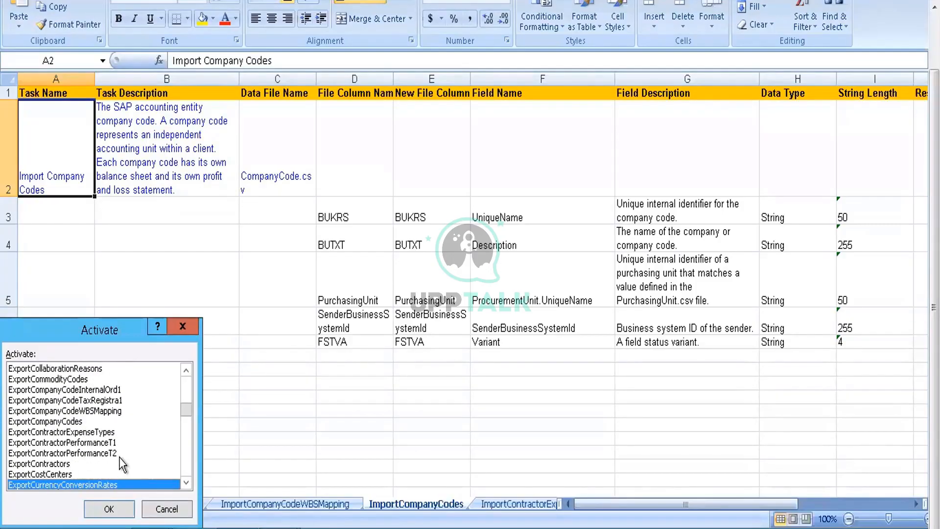
{"action": "key", "text": "Down"}
{"action": "key", "text": "Down"}
{"action": "key", "text": "Down"}
{"action": "key", "text": "Down"}
{"action": "key", "text": "Down"}
{"action": "key", "text": "Down"}
{"action": "key", "text": "Down"}
{"action": "key", "text": "Down"}
{"action": "key", "text": "Down"}
{"action": "key", "text": "Down"}
{"action": "key", "text": "Down"}
{"action": "key", "text": "Down"}
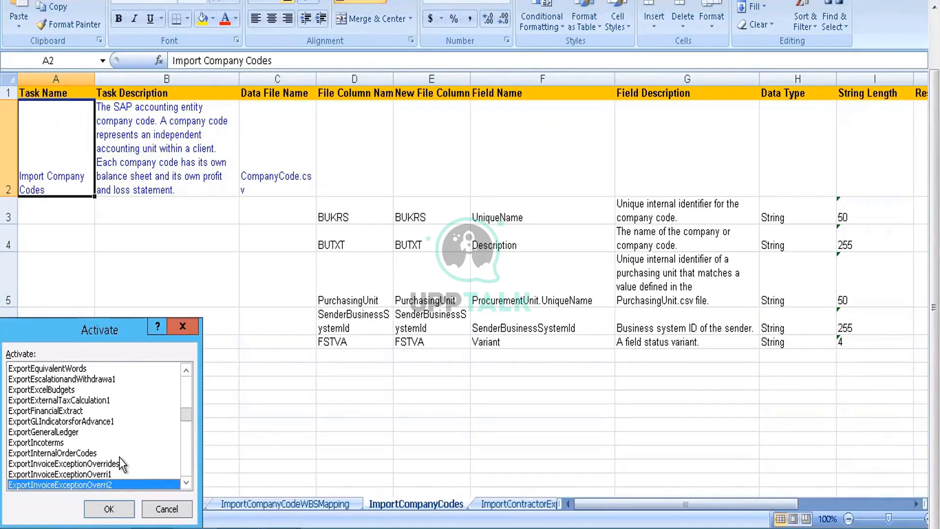
{"action": "key", "text": "Down"}
{"action": "key", "text": "Down"}
{"action": "key", "text": "Down"}
{"action": "key", "text": "Down"}
{"action": "key", "text": "Down"}
{"action": "key", "text": "Down"}
{"action": "key", "text": "Down"}
{"action": "key", "text": "Down"}
{"action": "key", "text": "Down"}
{"action": "key", "text": "Down"}
{"action": "key", "text": "Down"}
{"action": "key", "text": "Down"}
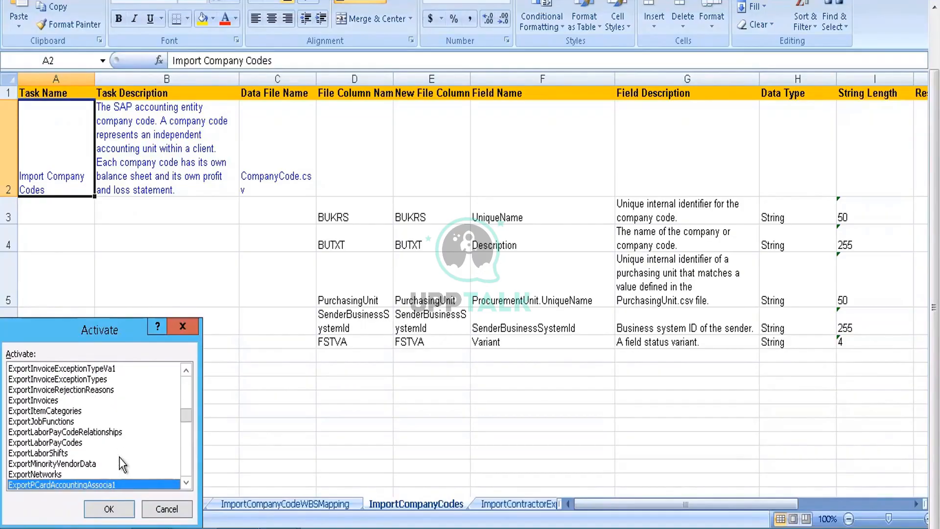
{"action": "key", "text": "Down"}
{"action": "key", "text": "Down"}
{"action": "key", "text": "Down"}
{"action": "key", "text": "Down"}
{"action": "key", "text": "Down"}
{"action": "key", "text": "Down"}
{"action": "key", "text": "Down"}
{"action": "key", "text": "Down"}
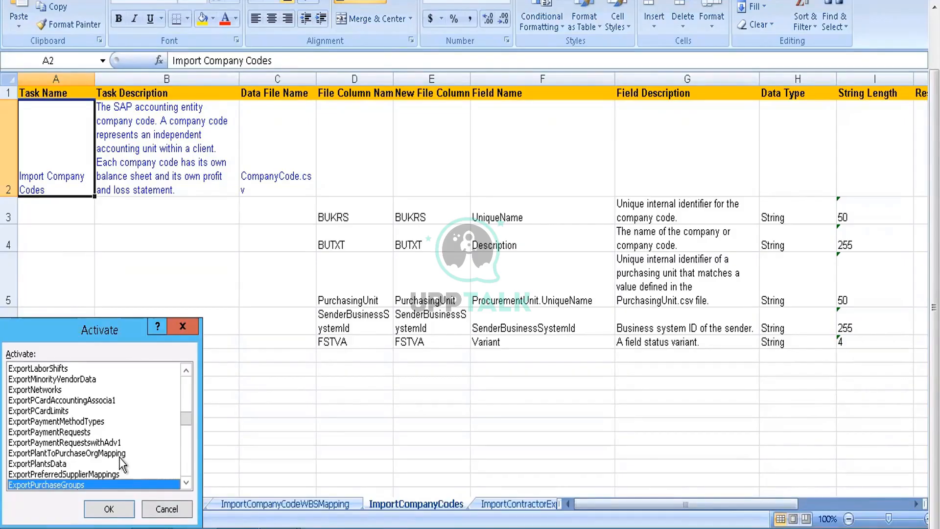
{"action": "left_click", "coordinate": [108, 509]}
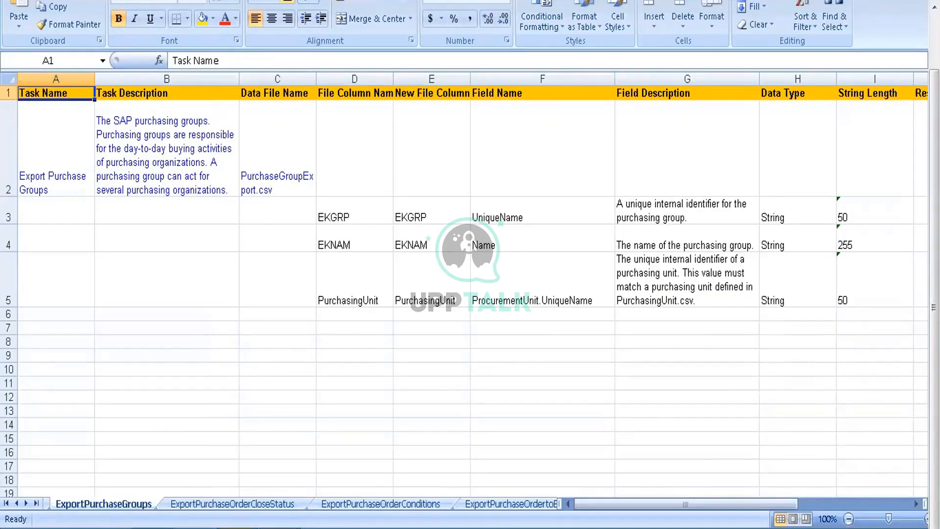
Step: Switch to the SAP Ribbon-style Ariba Data Import/Export page and search the import tasks for "purchasing"
{"action": "left_click", "coordinate": [237, 528]}
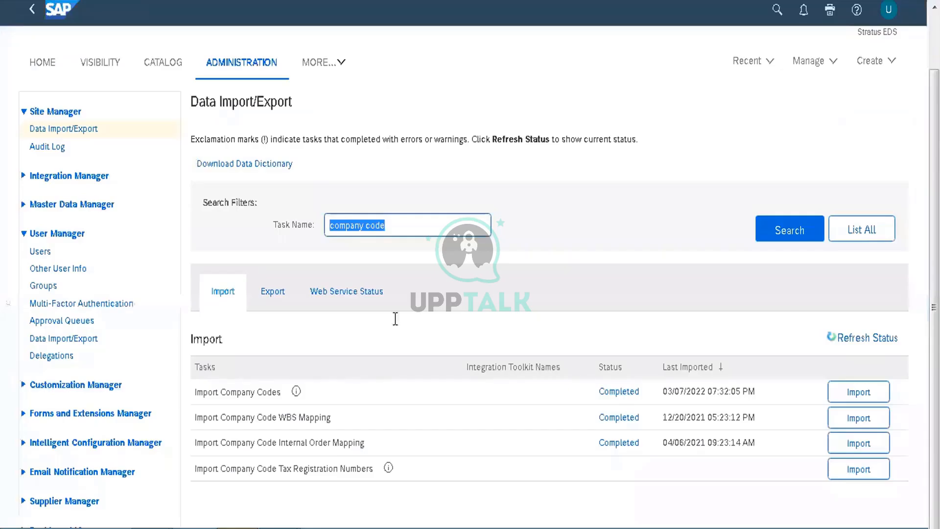
{"action": "left_click", "coordinate": [420, 221]}
{"action": "key", "text": "BackSpace"}
{"action": "key", "text": "BackSpace"}
{"action": "key", "text": "BackSpace"}
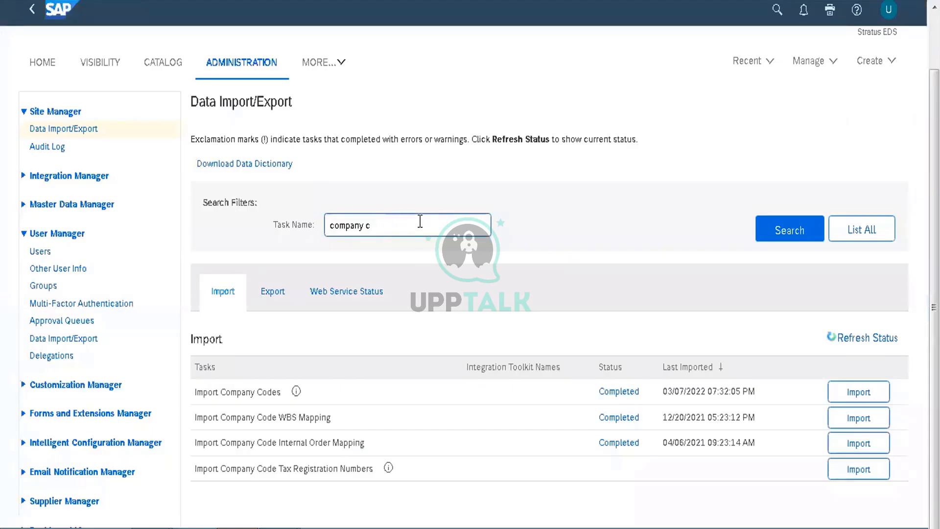
{"action": "key", "text": "BackSpace"}
{"action": "key", "text": "BackSpace"}
{"action": "key", "text": "BackSpace"}
{"action": "key", "text": "BackSpace"}
{"action": "key", "text": "BackSpace"}
{"action": "key", "text": "BackSpace"}
{"action": "key", "text": "BackSpace"}
{"action": "key", "text": "BackSpace"}
{"action": "key", "text": "BackSpace"}
{"action": "type", "text": "purchasing"}
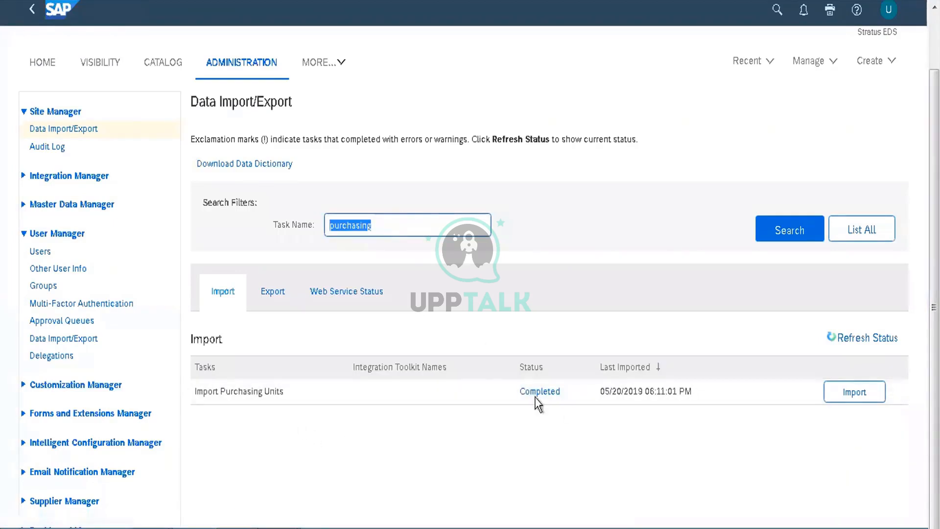
Step: Review the import operations and required ProcurementUnit.csv file of the Import Purchasing Units task, leaving without running it
{"action": "left_click", "coordinate": [844, 398]}
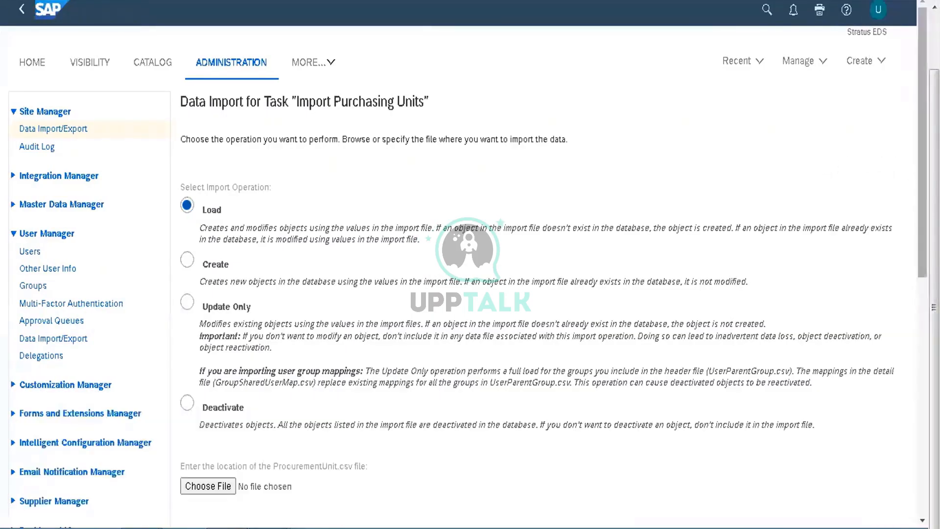
{"action": "scroll", "coordinate": [899, 347], "scroll_direction": "down", "scroll_amount": 5}
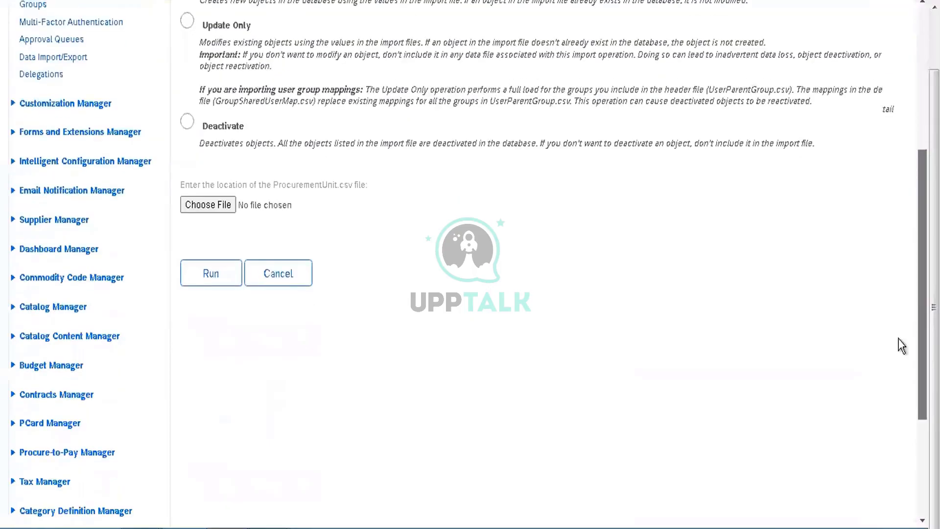
{"action": "left_click", "coordinate": [279, 272]}
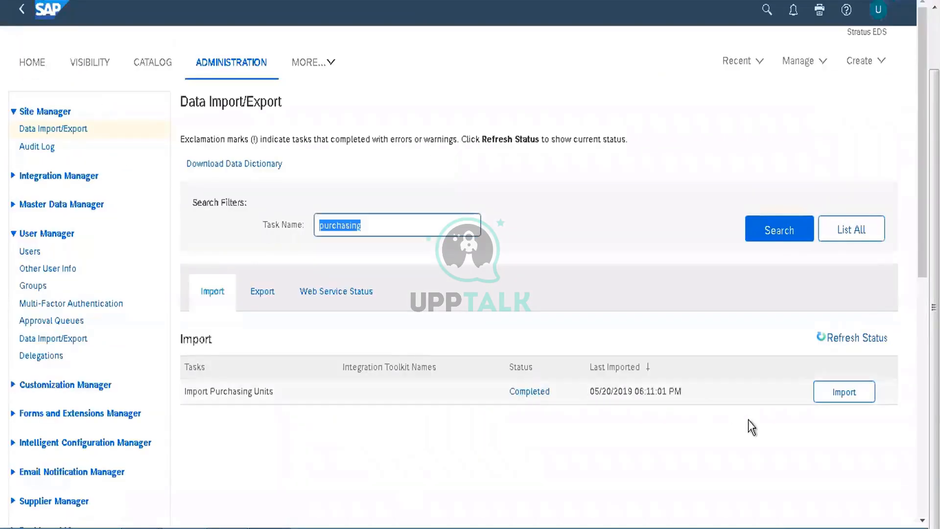
Step: Run the Export Purchasing Units task and open the downloaded ProcurementUnitExport file in Excel
{"action": "left_click", "coordinate": [259, 296]}
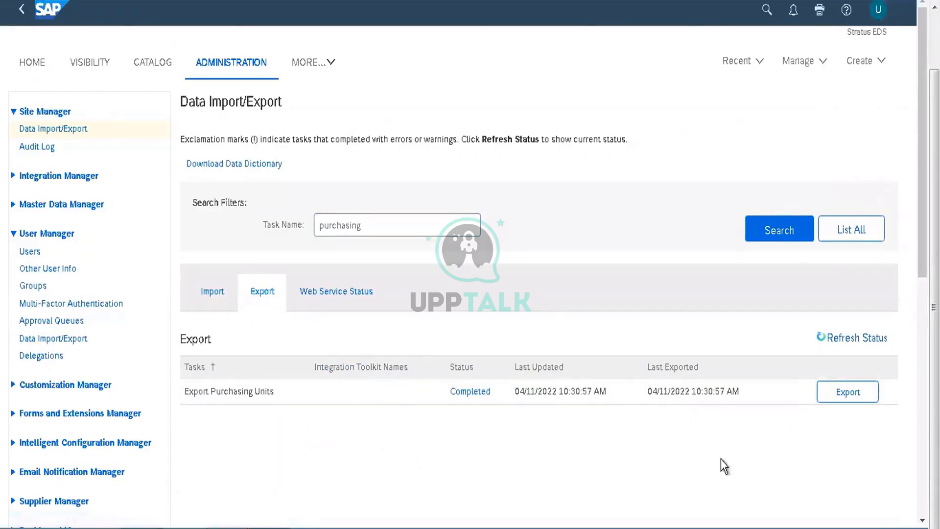
{"action": "left_click", "coordinate": [841, 395]}
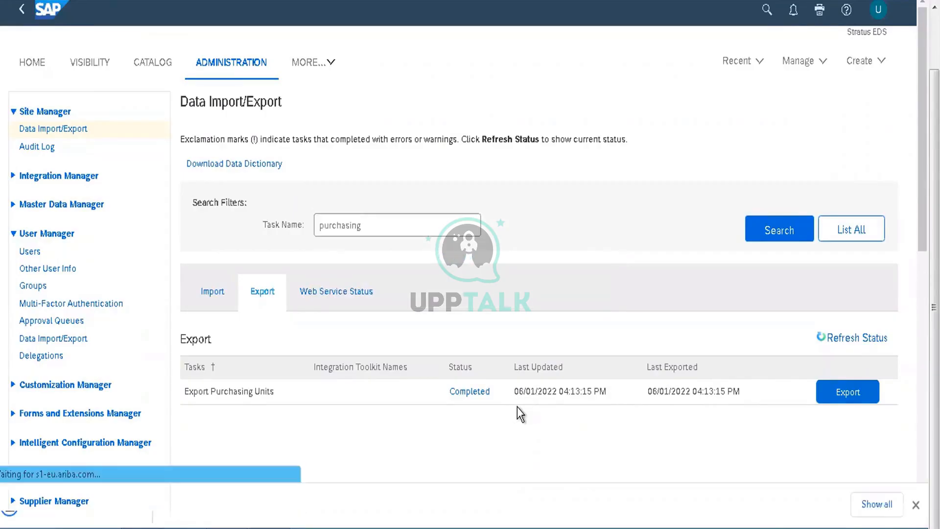
{"action": "left_click", "coordinate": [81, 505]}
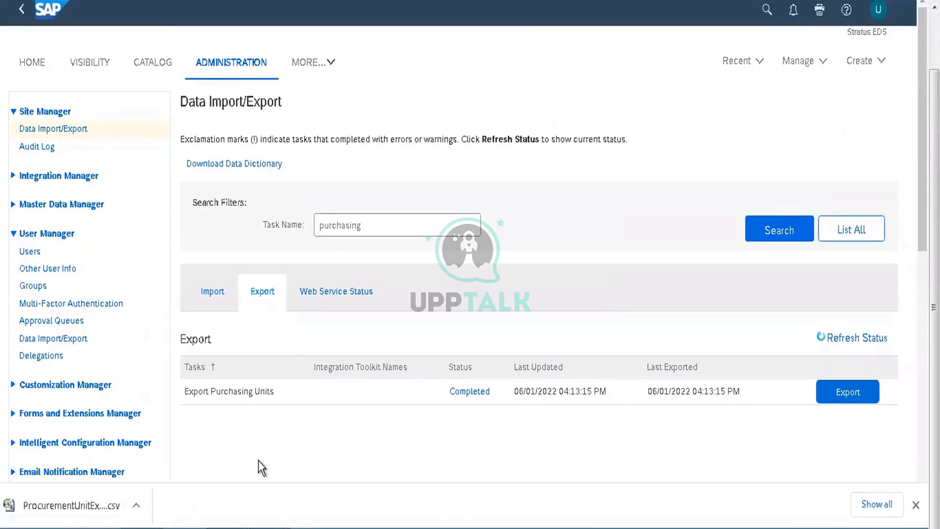
{"action": "mouse_move", "coordinate": [277, 526]}
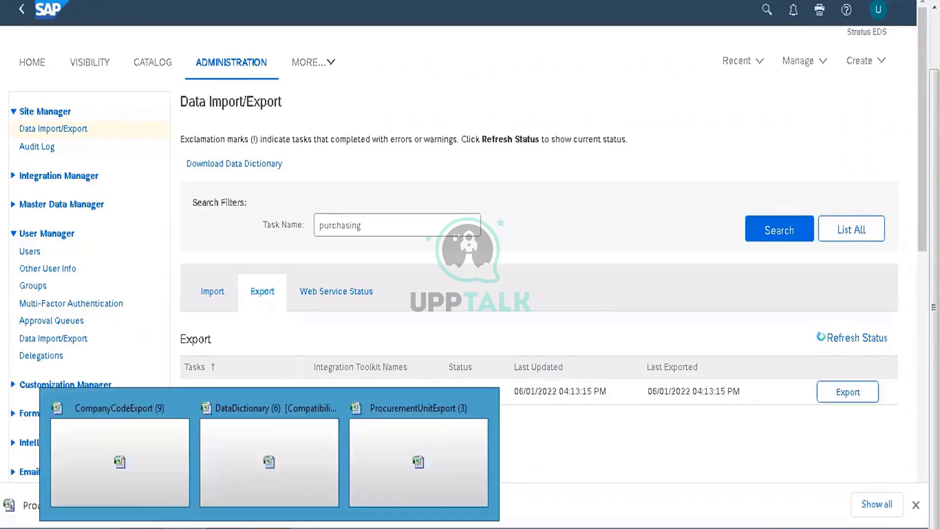
{"action": "left_click", "coordinate": [414, 434]}
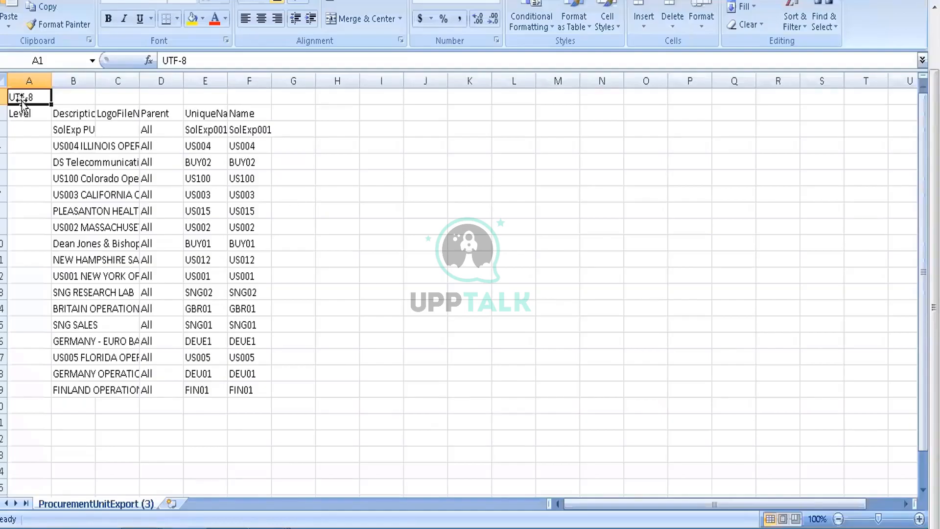
Step: Fit all columns of the purchasing unit export to their contents and go to the SolExp PU row's Parent value
{"action": "left_click", "coordinate": [5, 81]}
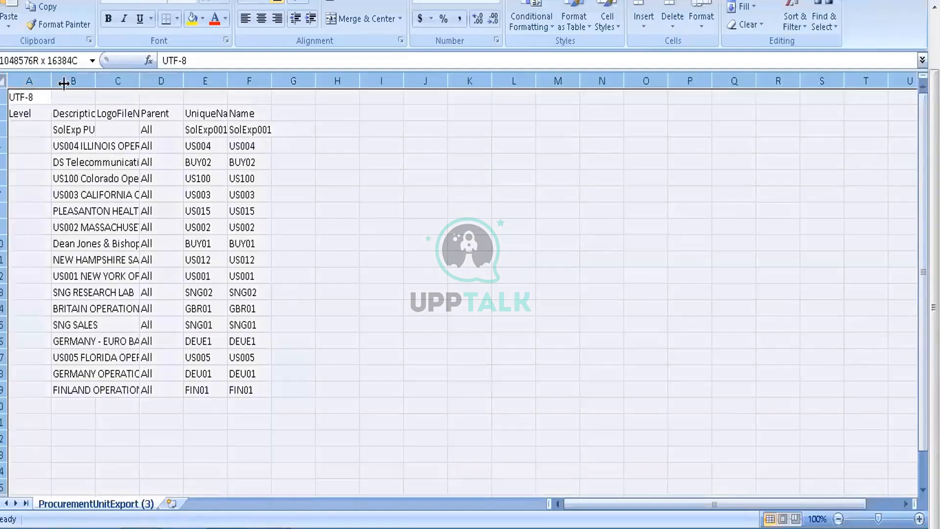
{"action": "double_click", "coordinate": [96, 81]}
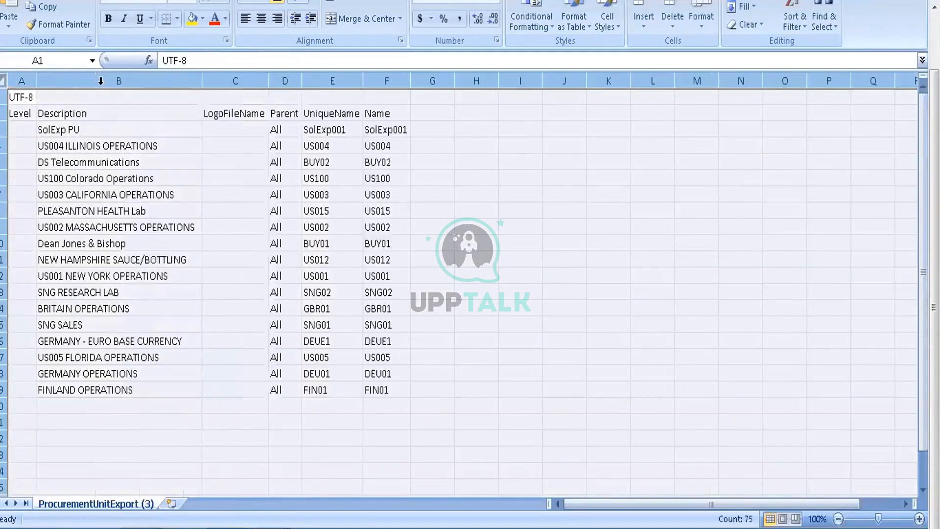
{"action": "left_click", "coordinate": [142, 131]}
{"action": "key", "text": "Right"}
{"action": "key", "text": "Right"}
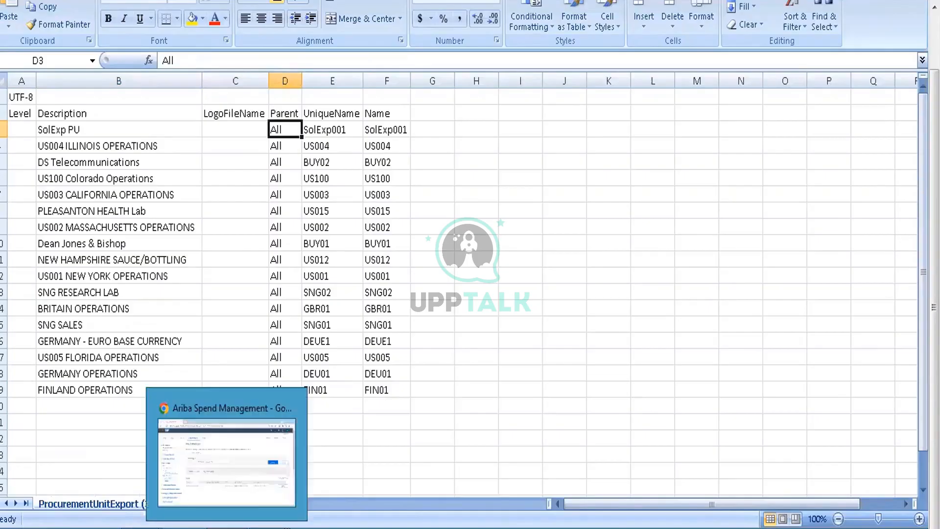
Step: Return to the DataDictionary workbook and check the data file name of the Export Purchase Groups task
{"action": "mouse_move", "coordinate": [294, 494]}
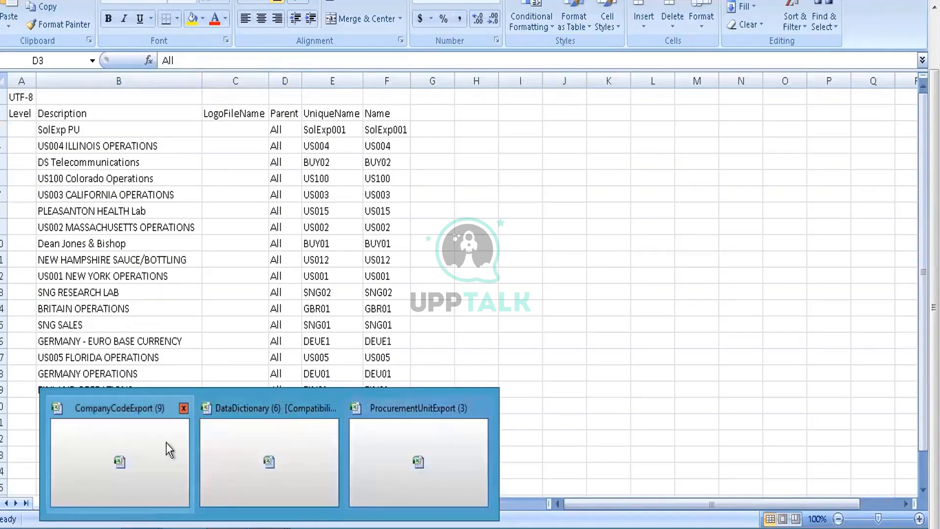
{"action": "left_click", "coordinate": [208, 463]}
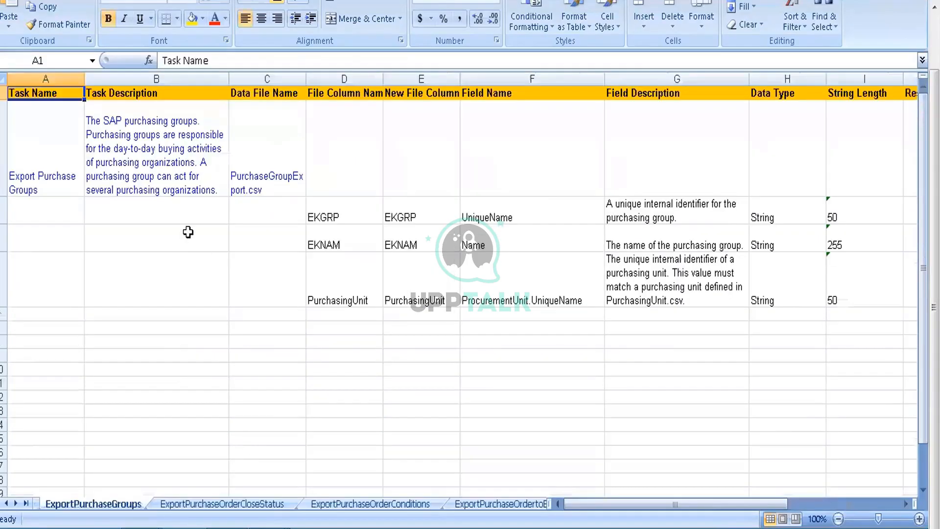
{"action": "left_click", "coordinate": [265, 174]}
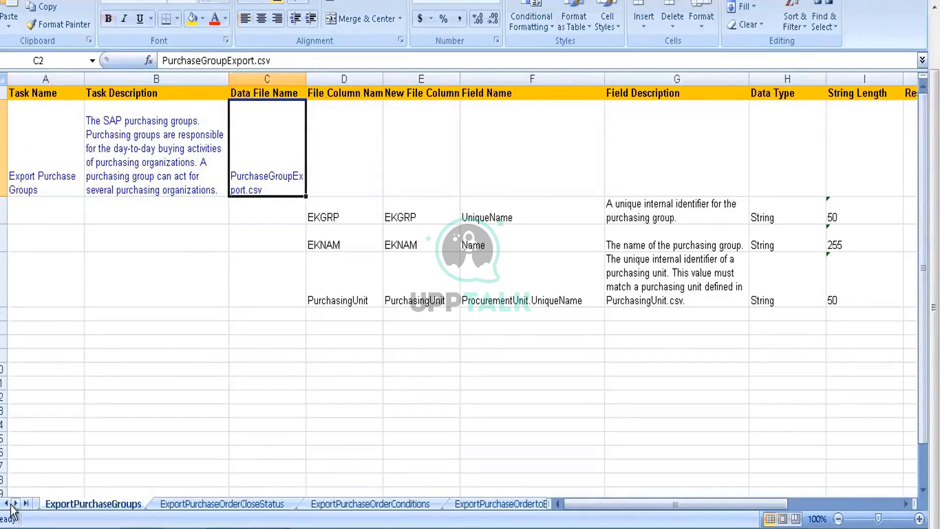
Step: Find and activate the ExportPurchasingUnits sheet in the workbook's full sheet list, and select its Level file column entry
{"action": "right_click", "coordinate": [11, 507]}
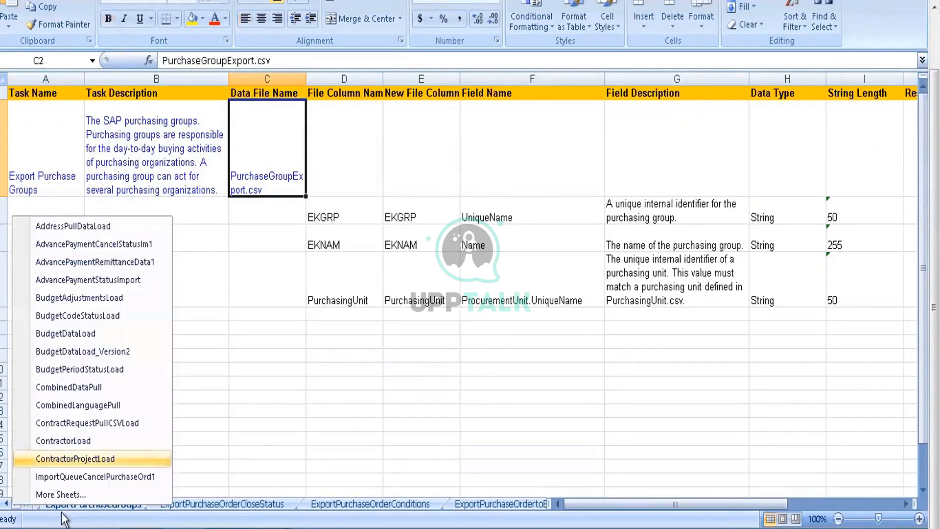
{"action": "left_click", "coordinate": [63, 495]}
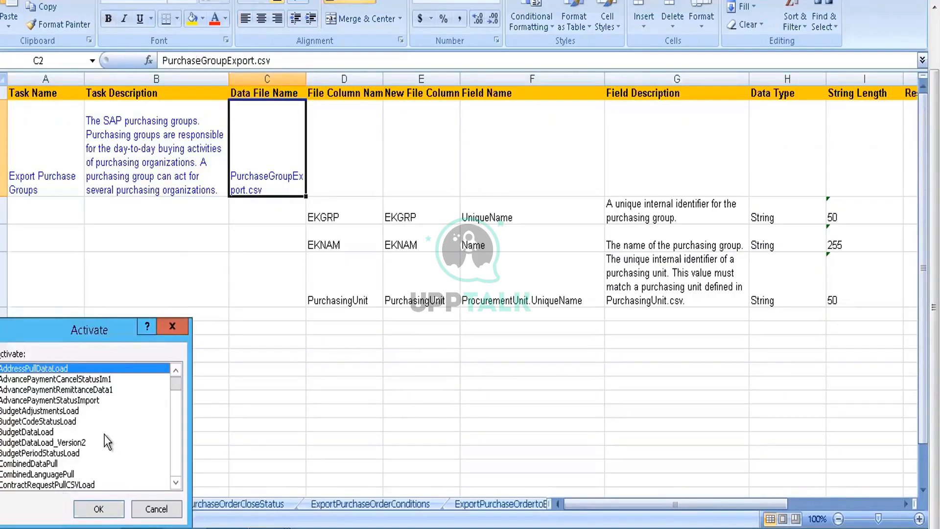
{"action": "key", "text": "Down"}
{"action": "key", "text": "Down"}
{"action": "key", "text": "Down"}
{"action": "key", "text": "Down"}
{"action": "key", "text": "Down"}
{"action": "key", "text": "Down"}
{"action": "key", "text": "Down"}
{"action": "key", "text": "Down"}
{"action": "key", "text": "Down"}
{"action": "key", "text": "Down"}
{"action": "key", "text": "Down"}
{"action": "key", "text": "Down"}
{"action": "key", "text": "Down"}
{"action": "key", "text": "Down"}
{"action": "key", "text": "Down"}
{"action": "key", "text": "Down"}
{"action": "key", "text": "Down"}
{"action": "key", "text": "Down"}
{"action": "key", "text": "Down"}
{"action": "key", "text": "Down"}
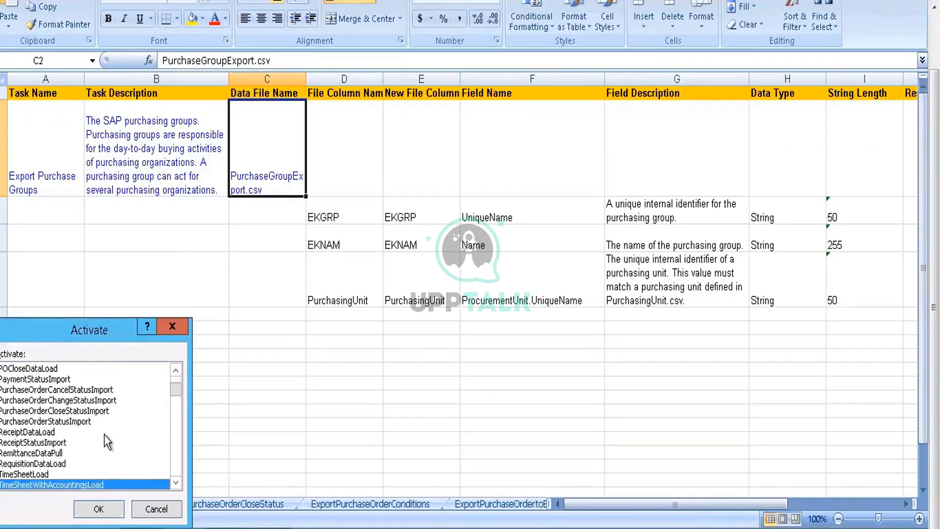
{"action": "key", "text": "Down"}
{"action": "key", "text": "Down"}
{"action": "key", "text": "Down"}
{"action": "key", "text": "Down"}
{"action": "key", "text": "Down"}
{"action": "key", "text": "Down"}
{"action": "key", "text": "Down"}
{"action": "key", "text": "Down"}
{"action": "key", "text": "Down"}
{"action": "key", "text": "Down"}
{"action": "key", "text": "Down"}
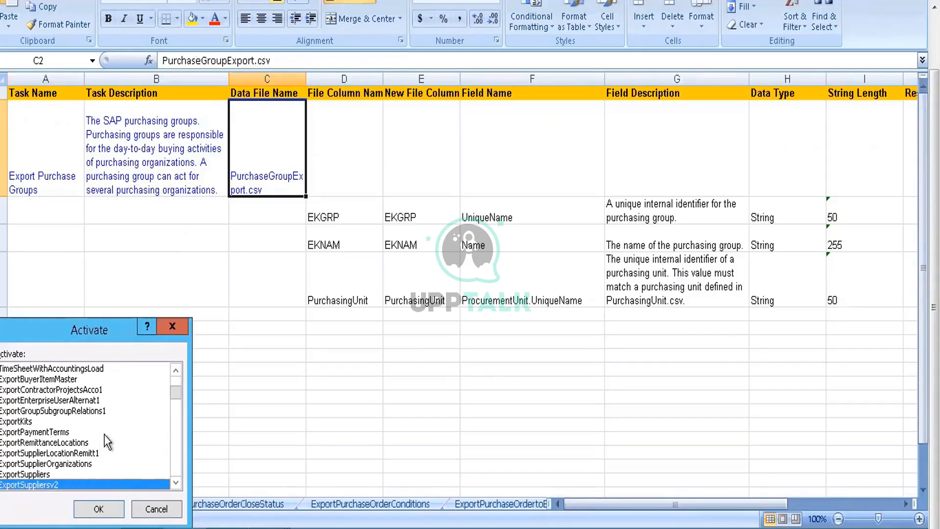
{"action": "key", "text": "Up"}
{"action": "key", "text": "Up"}
{"action": "key", "text": "Up"}
{"action": "key", "text": "Up"}
{"action": "key", "text": "Up"}
{"action": "key", "text": "Up"}
{"action": "key", "text": "Up"}
{"action": "key", "text": "Up"}
{"action": "key", "text": "Up"}
{"action": "key", "text": "Up"}
{"action": "key", "text": "Up"}
{"action": "key", "text": "Up"}
{"action": "key", "text": "Up"}
{"action": "key", "text": "Up"}
{"action": "key", "text": "Up"}
{"action": "key", "text": "Up"}
{"action": "key", "text": "Up"}
{"action": "key", "text": "Up"}
{"action": "key", "text": "Up"}
{"action": "key", "text": "Up"}
{"action": "key", "text": "Up"}
{"action": "key", "text": "Up"}
{"action": "key", "text": "Up"}
{"action": "key", "text": "Up"}
{"action": "key", "text": "Up"}
{"action": "key", "text": "Up"}
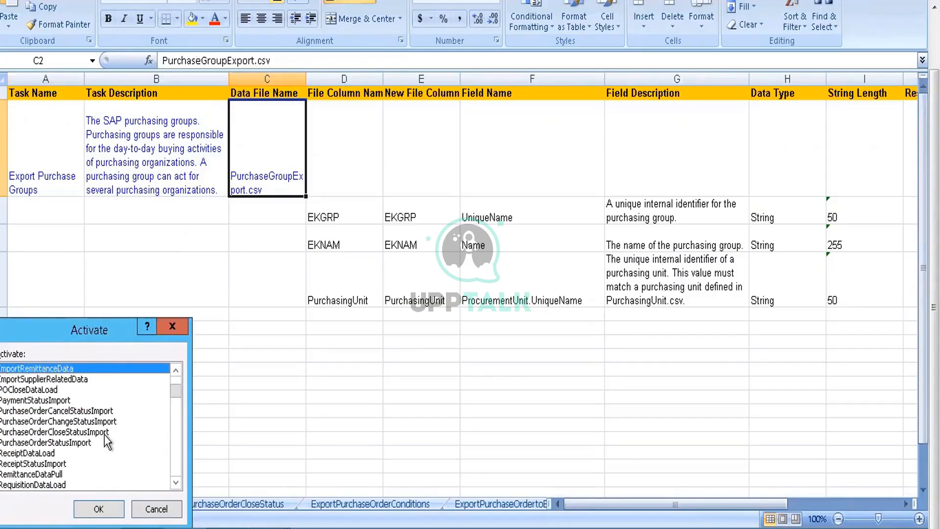
{"action": "key", "text": "Up"}
{"action": "key", "text": "Up"}
{"action": "key", "text": "Up"}
{"action": "key", "text": "Up"}
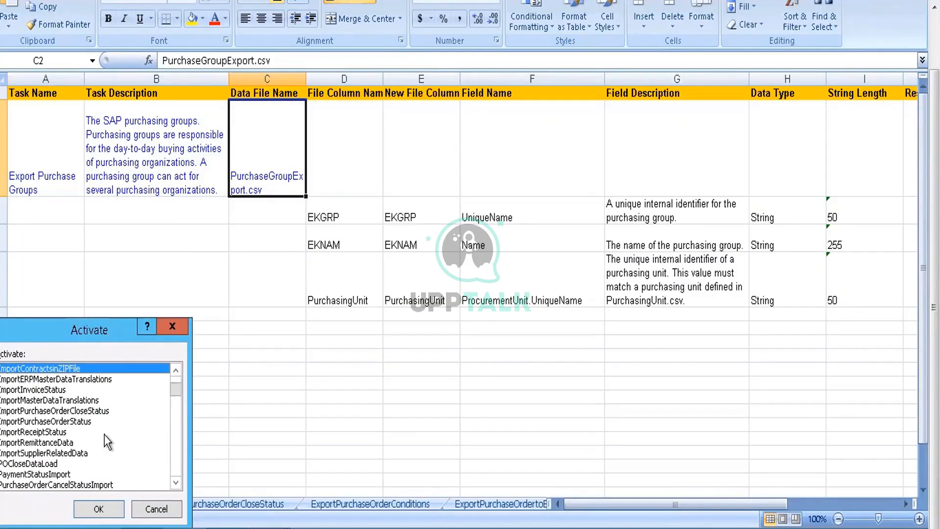
{"action": "key", "text": "Down"}
{"action": "key", "text": "Down"}
{"action": "key", "text": "Down"}
{"action": "key", "text": "Down"}
{"action": "key", "text": "Down"}
{"action": "key", "text": "Down"}
{"action": "key", "text": "Down"}
{"action": "key", "text": "Down"}
{"action": "key", "text": "Down"}
{"action": "key", "text": "Down"}
{"action": "key", "text": "Down"}
{"action": "key", "text": "Down"}
{"action": "key", "text": "Down"}
{"action": "key", "text": "Down"}
{"action": "key", "text": "Down"}
{"action": "key", "text": "Down"}
{"action": "key", "text": "Down"}
{"action": "key", "text": "Down"}
{"action": "key", "text": "Down"}
{"action": "key", "text": "Down"}
{"action": "key", "text": "Down"}
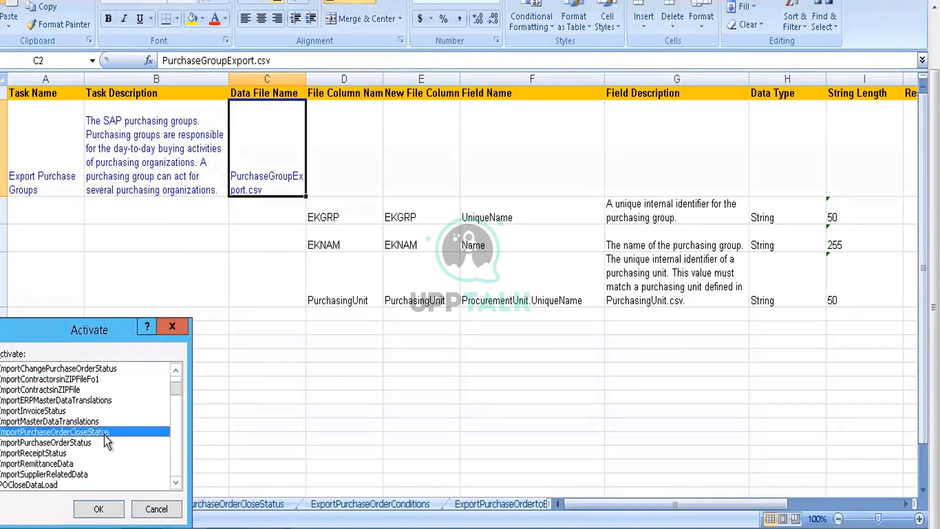
{"action": "key", "text": "Down"}
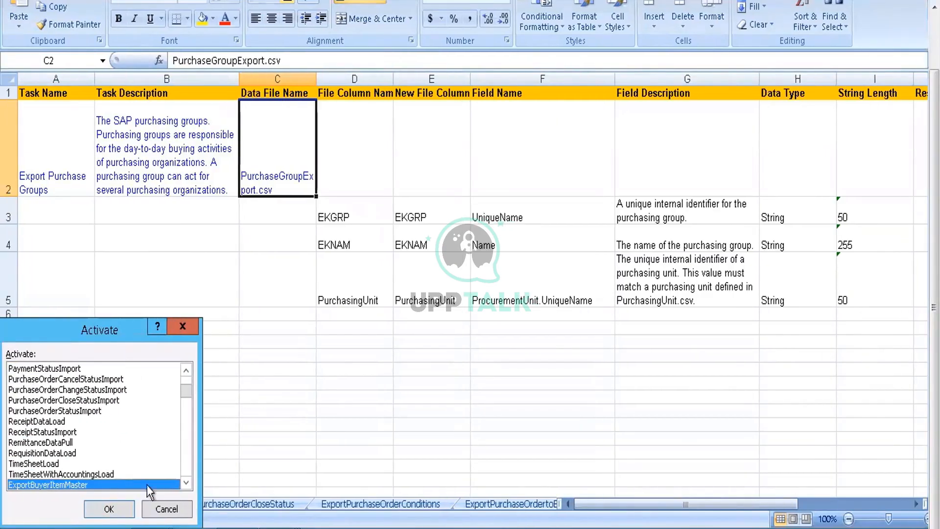
{"action": "key", "text": "Down"}
{"action": "key", "text": "Down"}
{"action": "key", "text": "Down"}
{"action": "key", "text": "Down"}
{"action": "key", "text": "Down"}
{"action": "key", "text": "Down"}
{"action": "key", "text": "Down"}
{"action": "key", "text": "Down"}
{"action": "key", "text": "Down"}
{"action": "key", "text": "Down"}
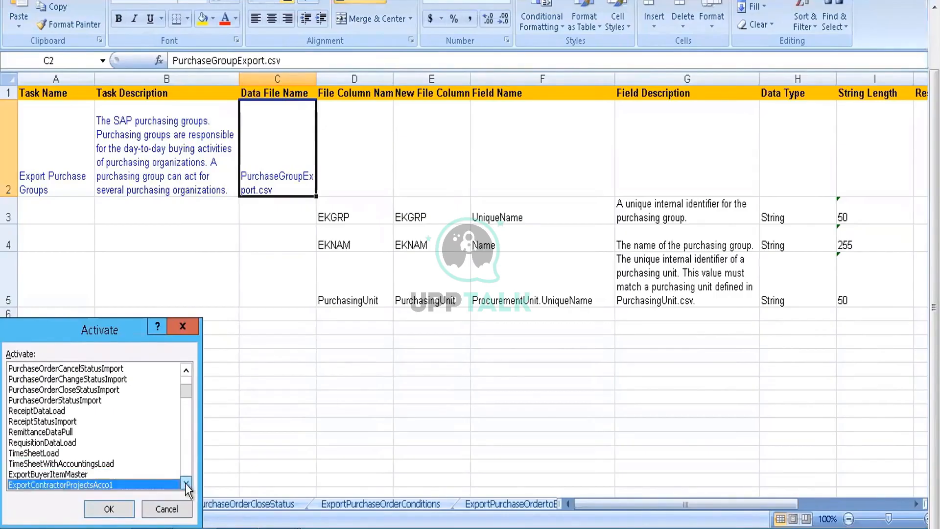
{"action": "key", "text": "Down"}
{"action": "key", "text": "Down"}
{"action": "key", "text": "Down"}
{"action": "key", "text": "Down"}
{"action": "key", "text": "Down"}
{"action": "key", "text": "Down"}
{"action": "key", "text": "Down"}
{"action": "key", "text": "Down"}
{"action": "key", "text": "Down"}
{"action": "key", "text": "Down"}
{"action": "key", "text": "Down"}
{"action": "key", "text": "Down"}
{"action": "key", "text": "Down"}
{"action": "key", "text": "Down"}
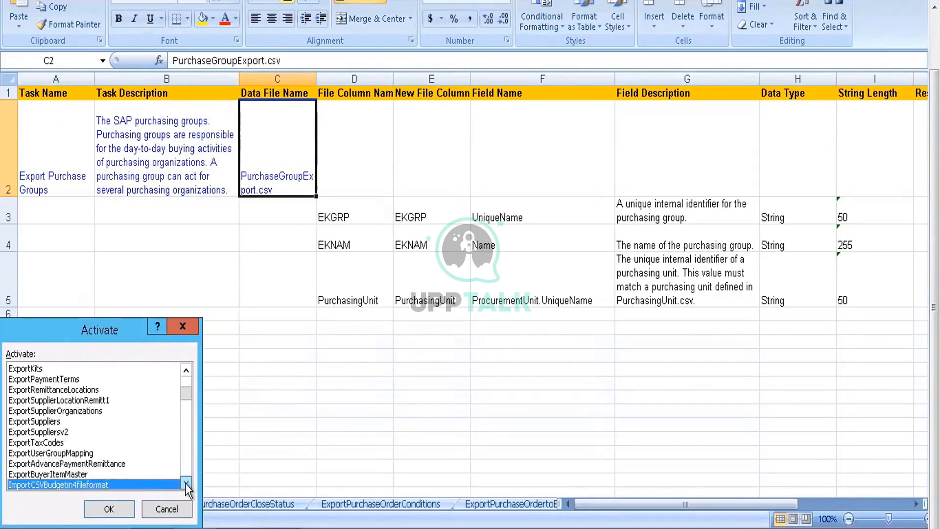
{"action": "key", "text": "Down"}
{"action": "key", "text": "Down"}
{"action": "key", "text": "Down"}
{"action": "key", "text": "Down"}
{"action": "key", "text": "Down"}
{"action": "key", "text": "Down"}
{"action": "key", "text": "Down"}
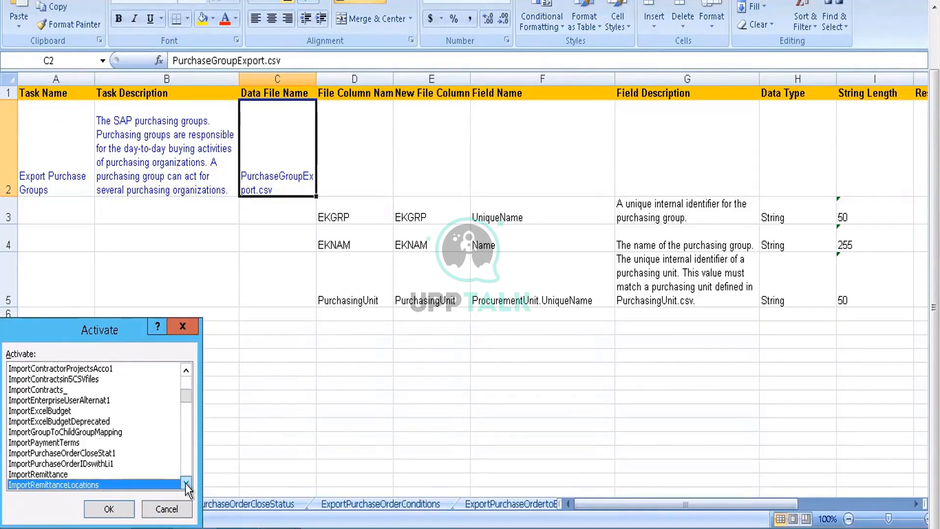
{"action": "key", "text": "Down"}
{"action": "key", "text": "Down"}
{"action": "key", "text": "Down"}
{"action": "key", "text": "Down"}
{"action": "key", "text": "Down"}
{"action": "key", "text": "Down"}
{"action": "key", "text": "Down"}
{"action": "key", "text": "Down"}
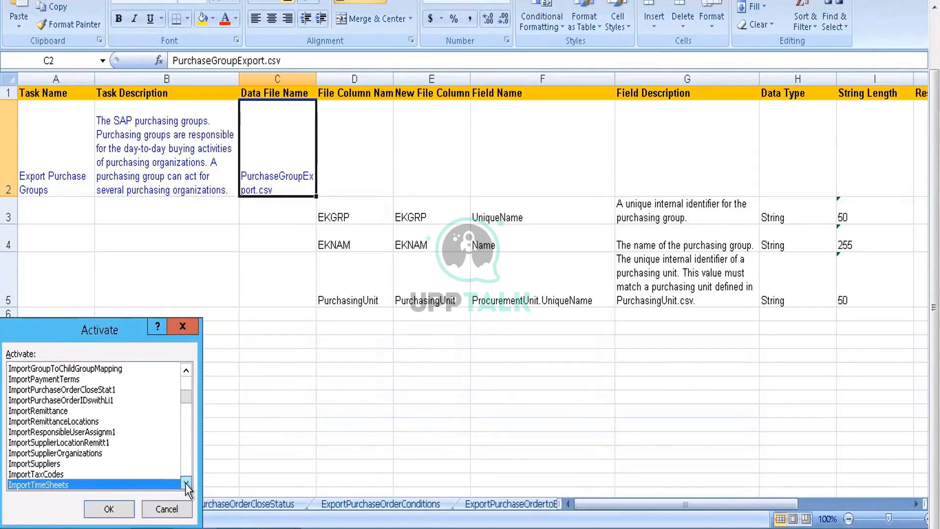
{"action": "key", "text": "Down"}
{"action": "key", "text": "Down"}
{"action": "key", "text": "Down"}
{"action": "key", "text": "Down"}
{"action": "key", "text": "Down"}
{"action": "key", "text": "Down"}
{"action": "key", "text": "Down"}
{"action": "key", "text": "Down"}
{"action": "key", "text": "Down"}
{"action": "key", "text": "Down"}
{"action": "key", "text": "Down"}
{"action": "key", "text": "Down"}
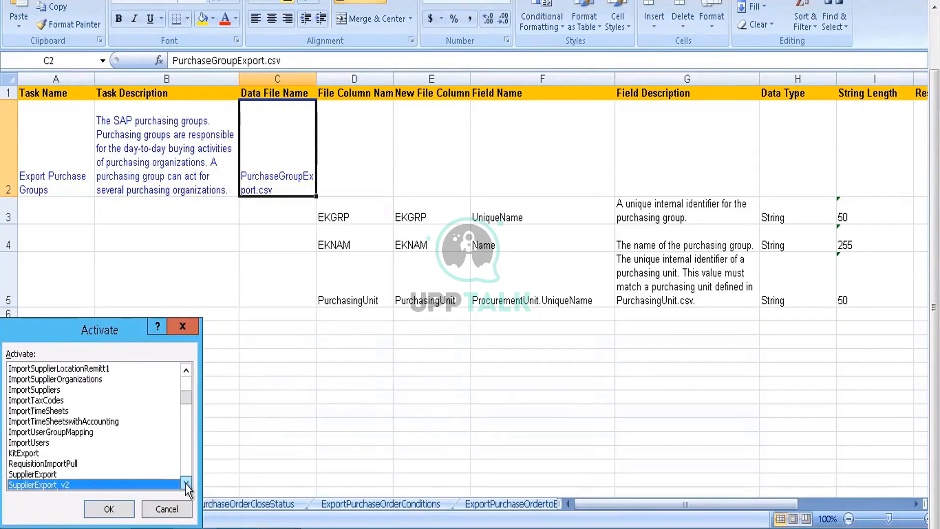
{"action": "key", "text": "Down"}
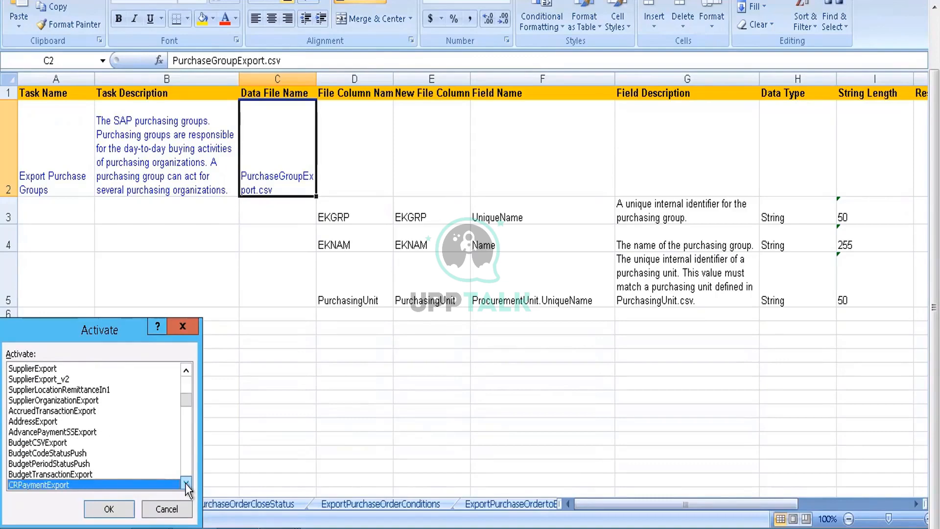
{"action": "key", "text": "Down"}
{"action": "key", "text": "Down"}
{"action": "key", "text": "Down"}
{"action": "key", "text": "Down"}
{"action": "key", "text": "Down"}
{"action": "key", "text": "Down"}
{"action": "key", "text": "Down"}
{"action": "key", "text": "Down"}
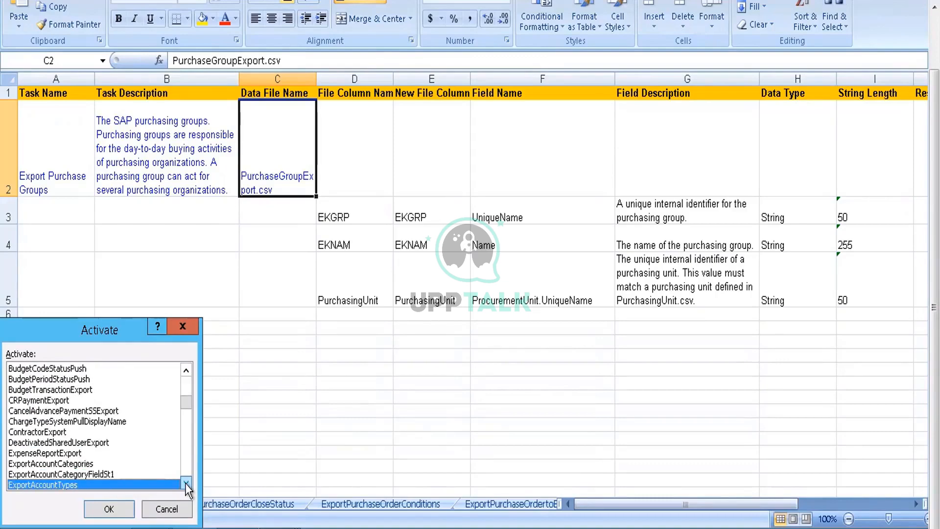
{"action": "key", "text": "Down"}
{"action": "key", "text": "Down"}
{"action": "key", "text": "Down"}
{"action": "key", "text": "Down"}
{"action": "key", "text": "Down"}
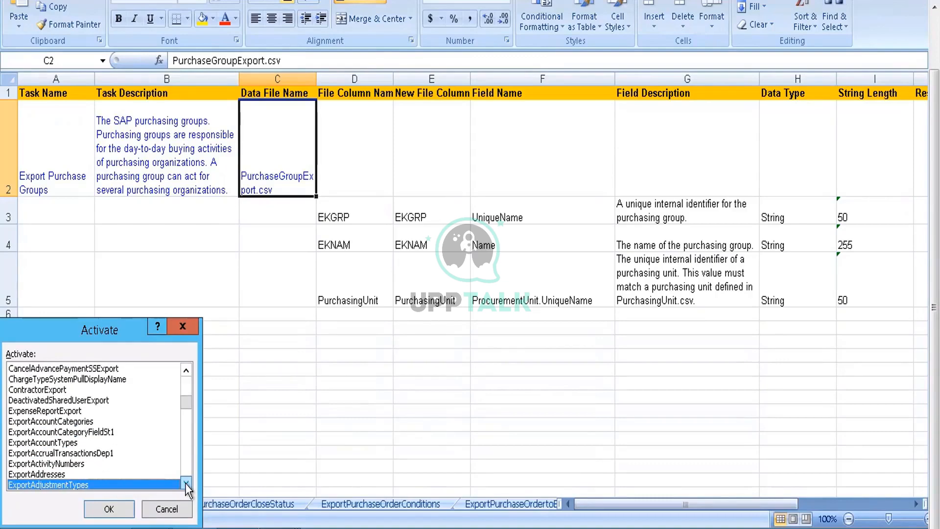
{"action": "key", "text": "Down"}
{"action": "key", "text": "Down"}
{"action": "key", "text": "Down"}
{"action": "key", "text": "Down"}
{"action": "key", "text": "Down"}
{"action": "key", "text": "Down"}
{"action": "key", "text": "Down"}
{"action": "key", "text": "Down"}
{"action": "key", "text": "Down"}
{"action": "key", "text": "Down"}
{"action": "key", "text": "Down"}
{"action": "key", "text": "Down"}
{"action": "key", "text": "Down"}
{"action": "key", "text": "Down"}
{"action": "key", "text": "Down"}
{"action": "key", "text": "Down"}
{"action": "key", "text": "Down"}
{"action": "key", "text": "Down"}
{"action": "key", "text": "Down"}
{"action": "key", "text": "Down"}
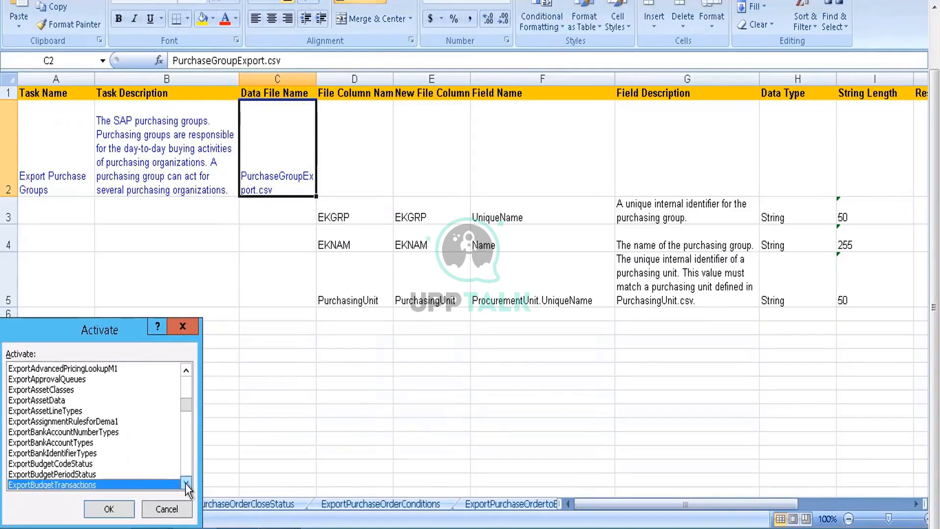
{"action": "key", "text": "Down"}
{"action": "key", "text": "Down"}
{"action": "key", "text": "Down"}
{"action": "key", "text": "Down"}
{"action": "key", "text": "Down"}
{"action": "key", "text": "Down"}
{"action": "key", "text": "Down"}
{"action": "key", "text": "Down"}
{"action": "key", "text": "Down"}
{"action": "key", "text": "Down"}
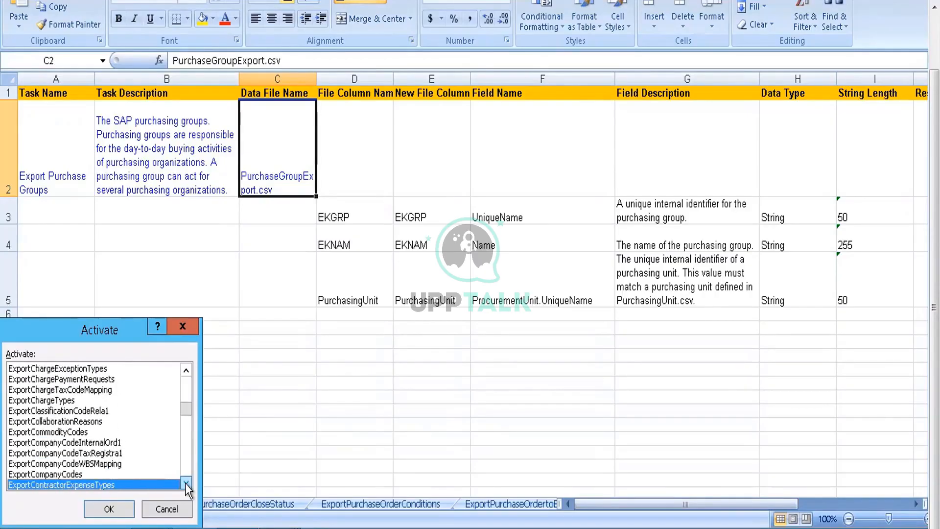
{"action": "key", "text": "Down"}
{"action": "key", "text": "Down"}
{"action": "key", "text": "Down"}
{"action": "key", "text": "Down"}
{"action": "key", "text": "Down"}
{"action": "key", "text": "Down"}
{"action": "key", "text": "Down"}
{"action": "key", "text": "Down"}
{"action": "key", "text": "Down"}
{"action": "key", "text": "Down"}
{"action": "key", "text": "Down"}
{"action": "key", "text": "Down"}
{"action": "key", "text": "Down"}
{"action": "key", "text": "Down"}
{"action": "key", "text": "Down"}
{"action": "key", "text": "Down"}
{"action": "key", "text": "Down"}
{"action": "key", "text": "Down"}
{"action": "key", "text": "Down"}
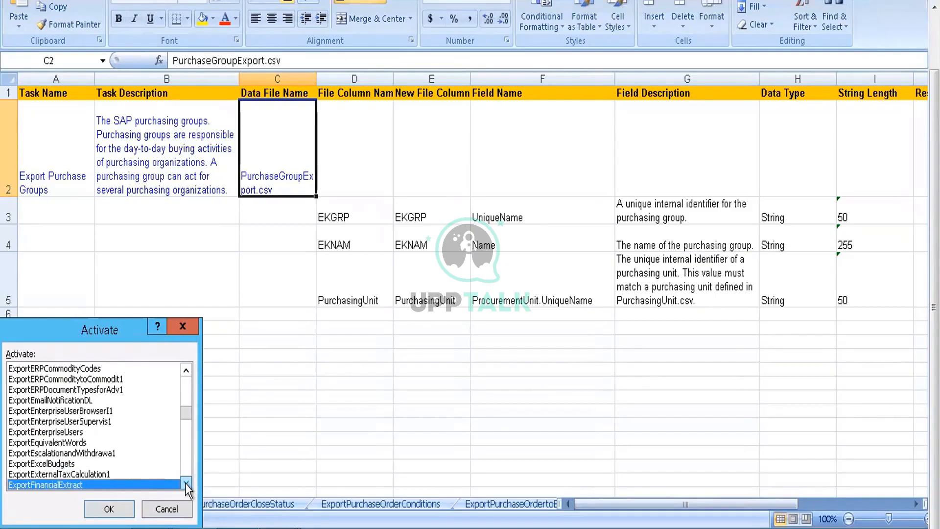
{"action": "key", "text": "Down"}
{"action": "key", "text": "Down"}
{"action": "key", "text": "Down"}
{"action": "key", "text": "Down"}
{"action": "key", "text": "Down"}
{"action": "key", "text": "Down"}
{"action": "key", "text": "Down"}
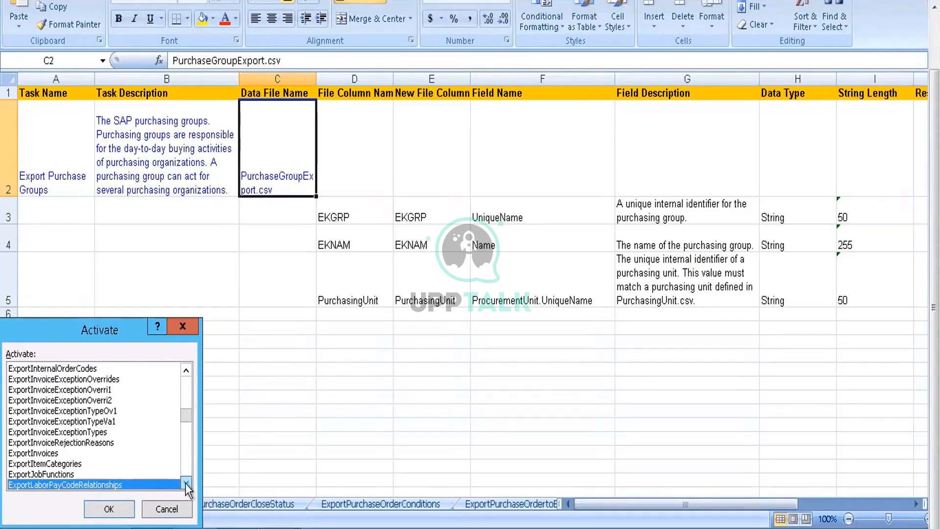
{"action": "key", "text": "Down"}
{"action": "key", "text": "Down"}
{"action": "key", "text": "Down"}
{"action": "key", "text": "Down"}
{"action": "key", "text": "Down"}
{"action": "key", "text": "Down"}
{"action": "key", "text": "Down"}
{"action": "key", "text": "Down"}
{"action": "key", "text": "Down"}
{"action": "key", "text": "Down"}
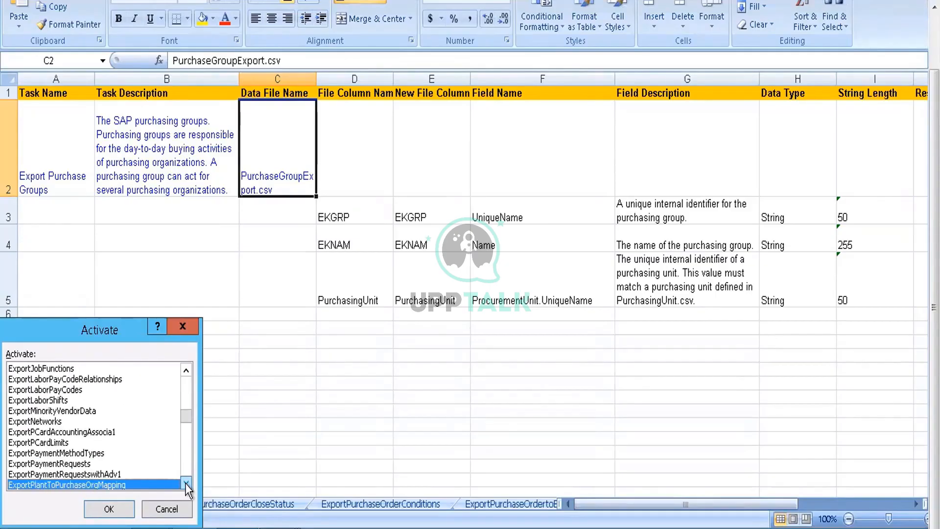
{"action": "key", "text": "Down"}
{"action": "key", "text": "Down"}
{"action": "key", "text": "Down"}
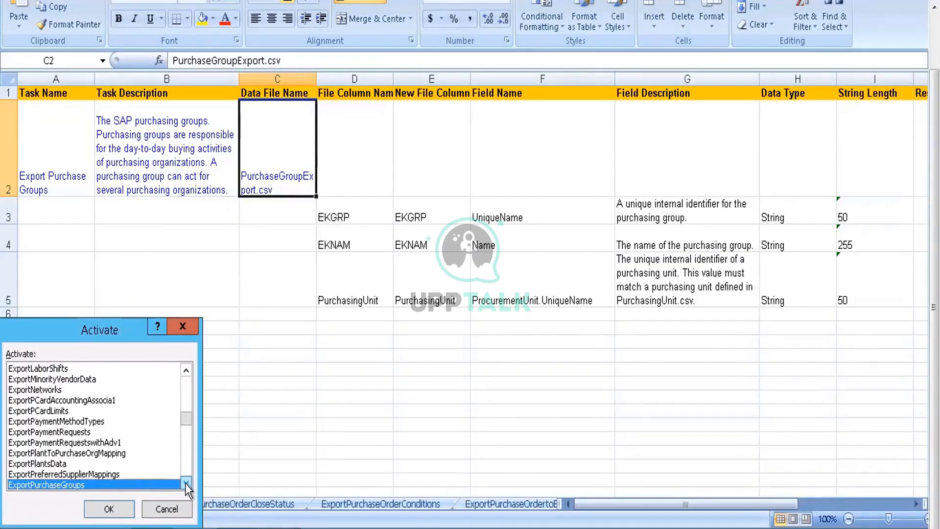
{"action": "key", "text": "Down"}
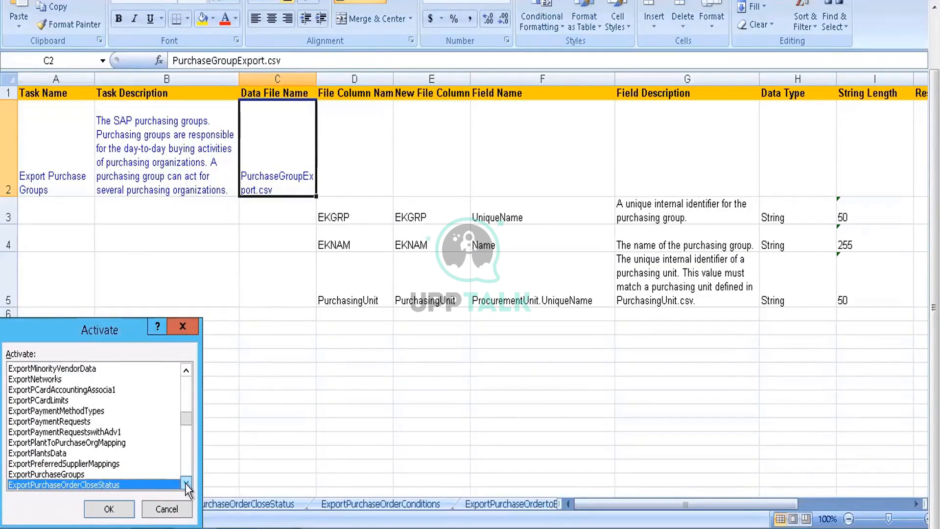
{"action": "key", "text": "Down"}
{"action": "key", "text": "Down"}
{"action": "key", "text": "Down"}
{"action": "key", "text": "Down"}
{"action": "key", "text": "Down"}
{"action": "key", "text": "Down"}
{"action": "key", "text": "Down"}
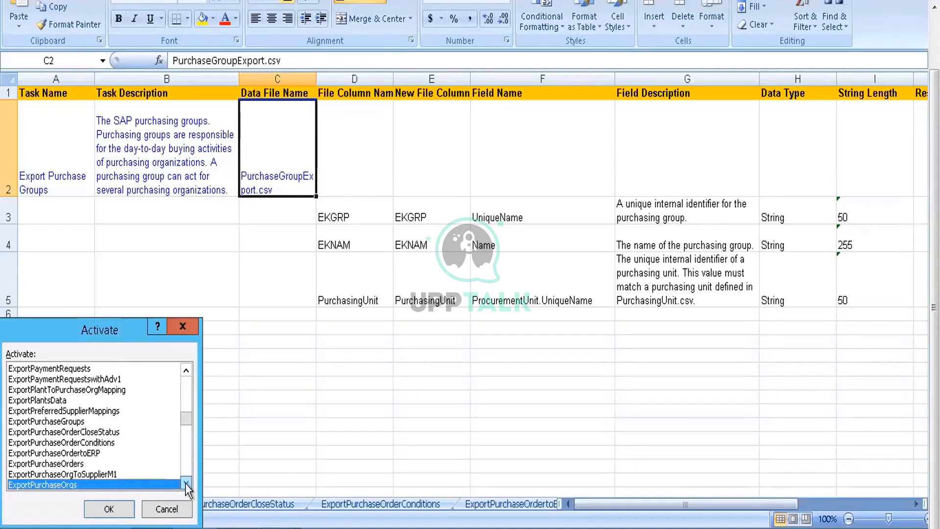
{"action": "key", "text": "Up"}
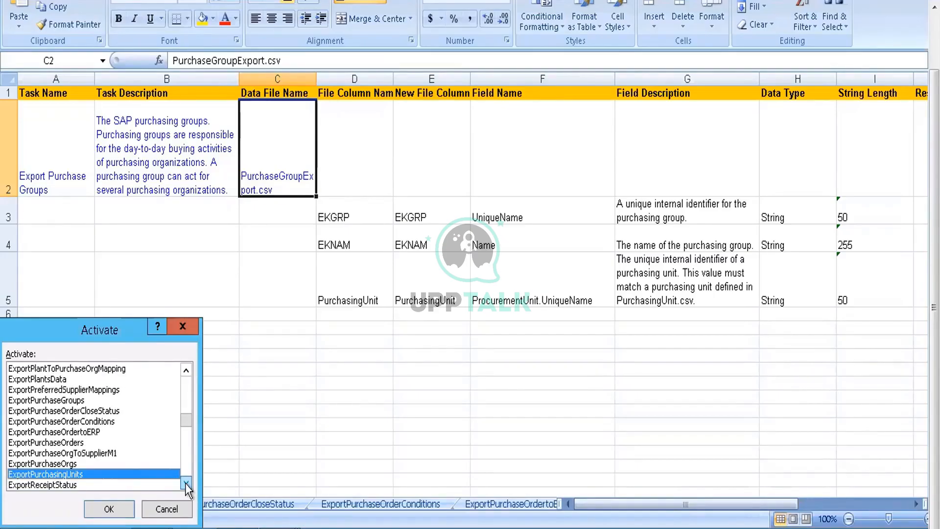
{"action": "key", "text": "Return"}
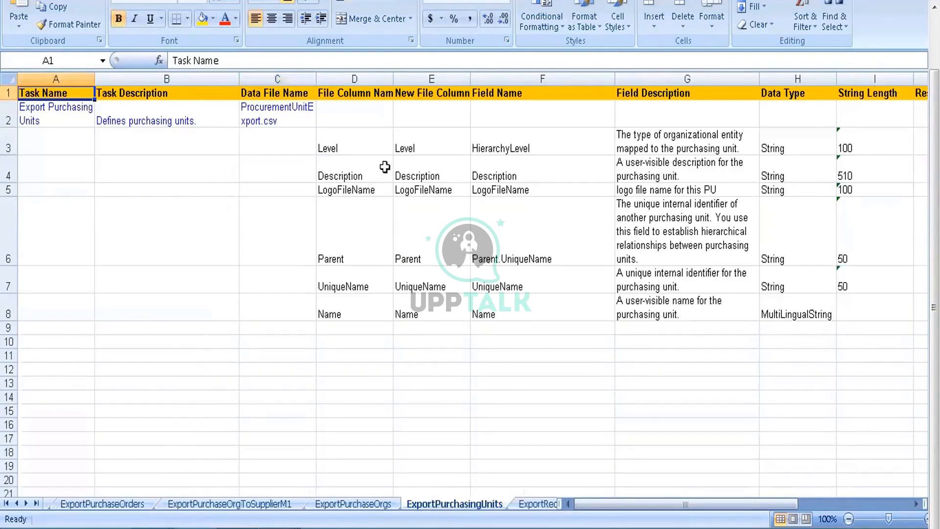
{"action": "left_click", "coordinate": [357, 149]}
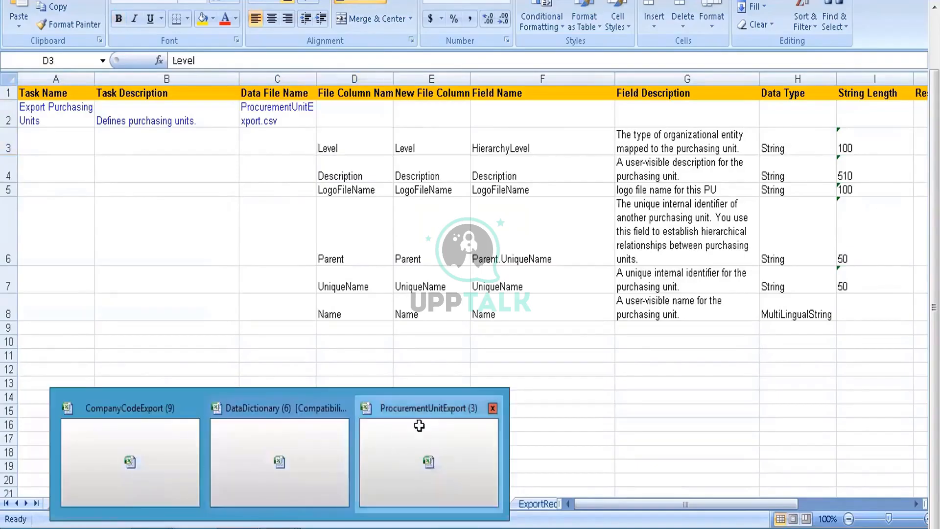
Step: Switch to the ProcurementUnitExport (3) workbook and check its Description, LogoFileName, Parent and Name column headers against the data dictionary
{"action": "left_click", "coordinate": [420, 426]}
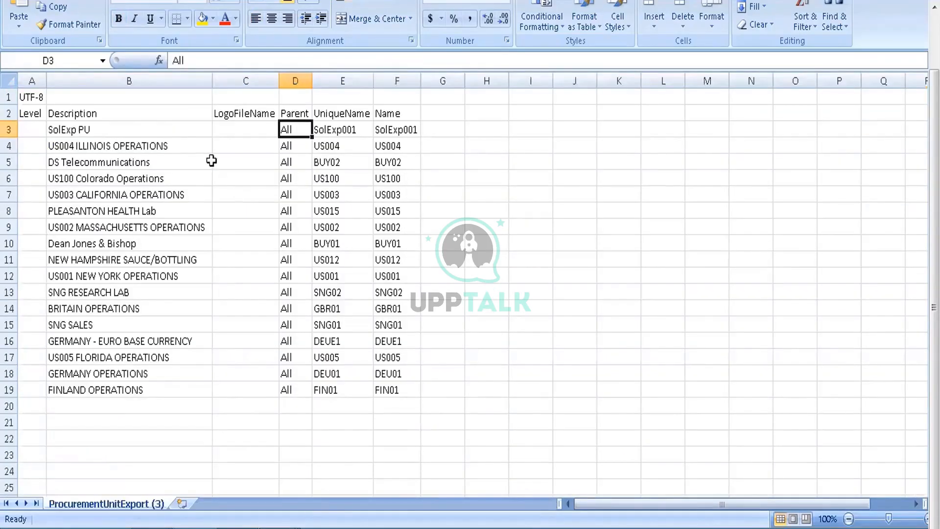
{"action": "left_click", "coordinate": [125, 113]}
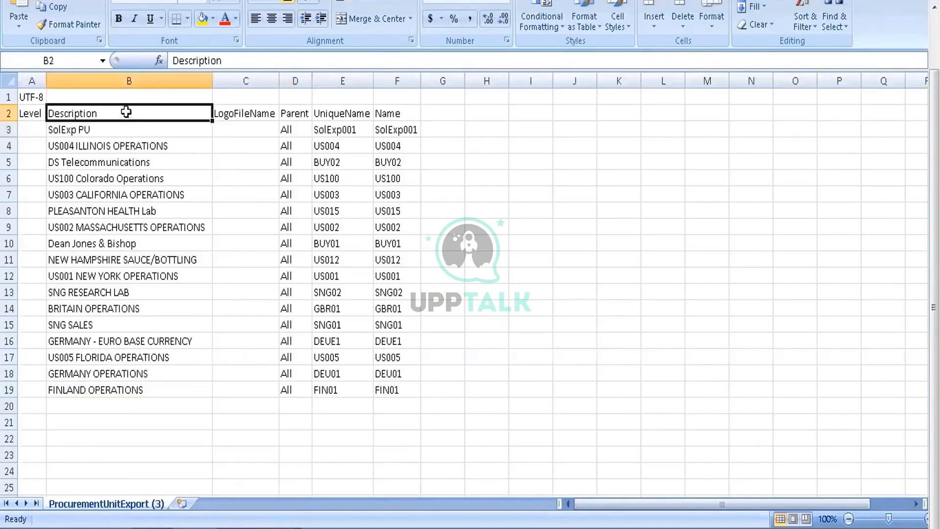
{"action": "left_click", "coordinate": [218, 113]}
{"action": "left_click", "coordinate": [294, 109]}
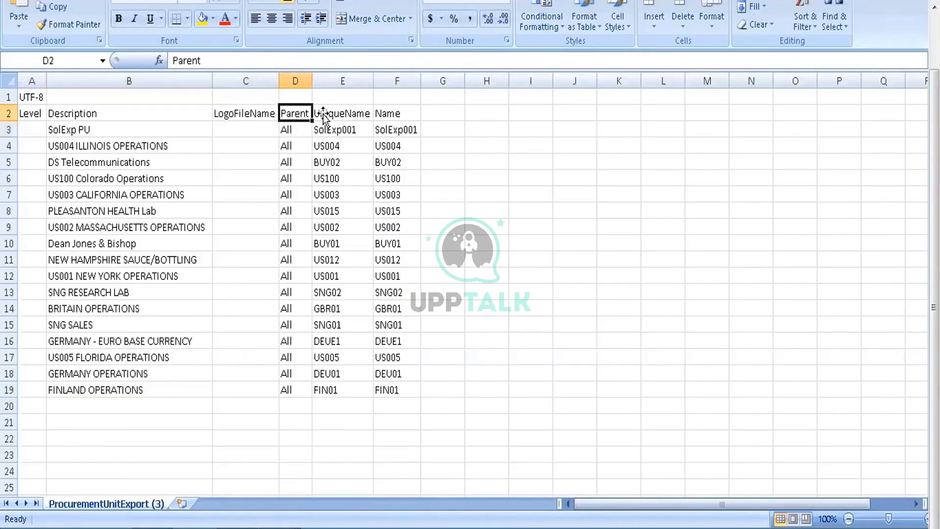
{"action": "left_click", "coordinate": [386, 109]}
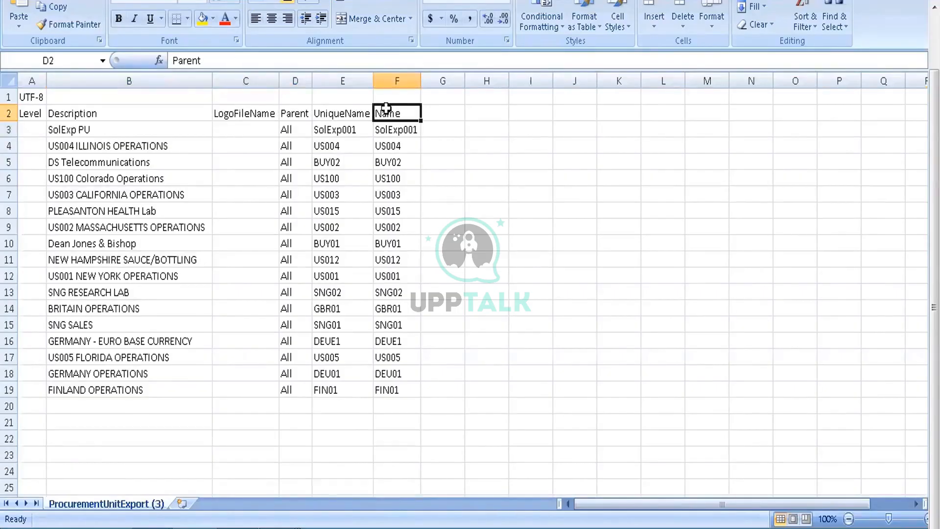
Step: Review the SolExp PU row's values from Name back to Description and across again to Name
{"action": "left_click", "coordinate": [398, 130]}
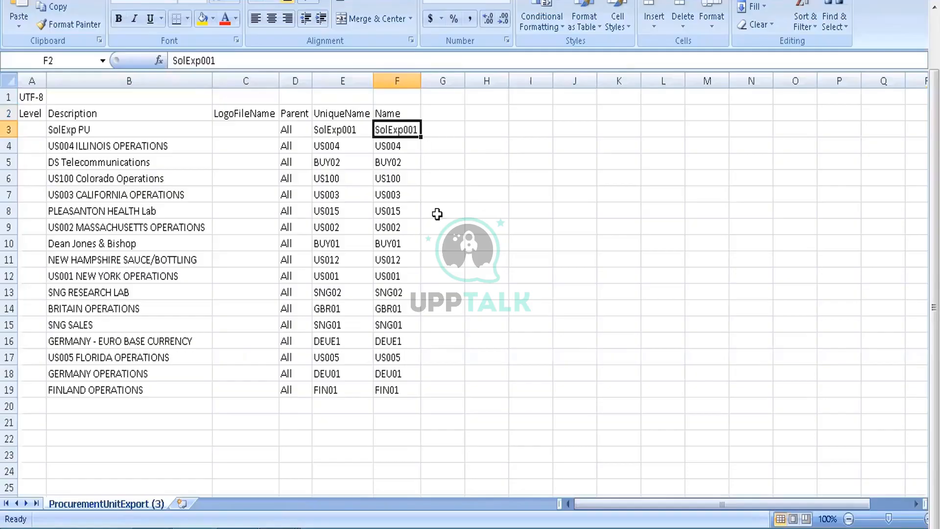
{"action": "key", "text": "Left"}
{"action": "key", "text": "Left"}
{"action": "key", "text": "Left"}
{"action": "key", "text": "Left"}
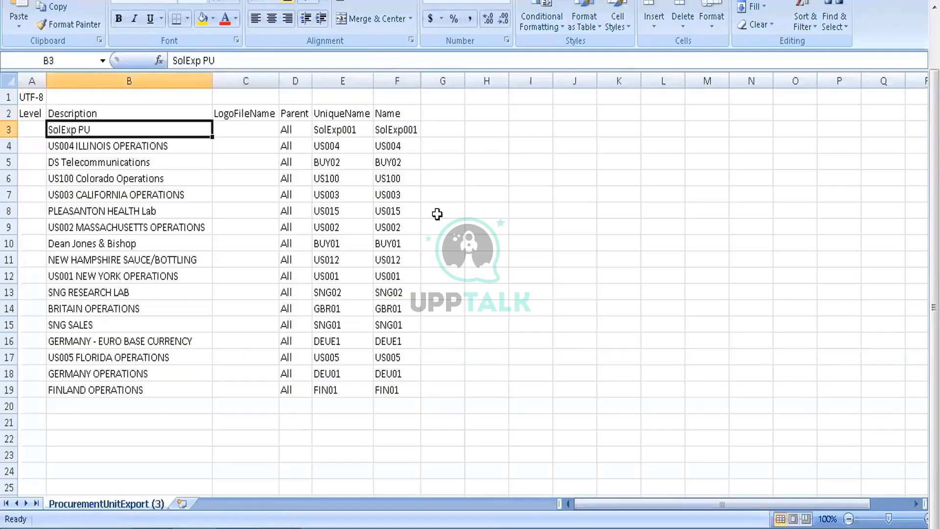
{"action": "key", "text": "Right"}
{"action": "key", "text": "Right"}
{"action": "key", "text": "Right"}
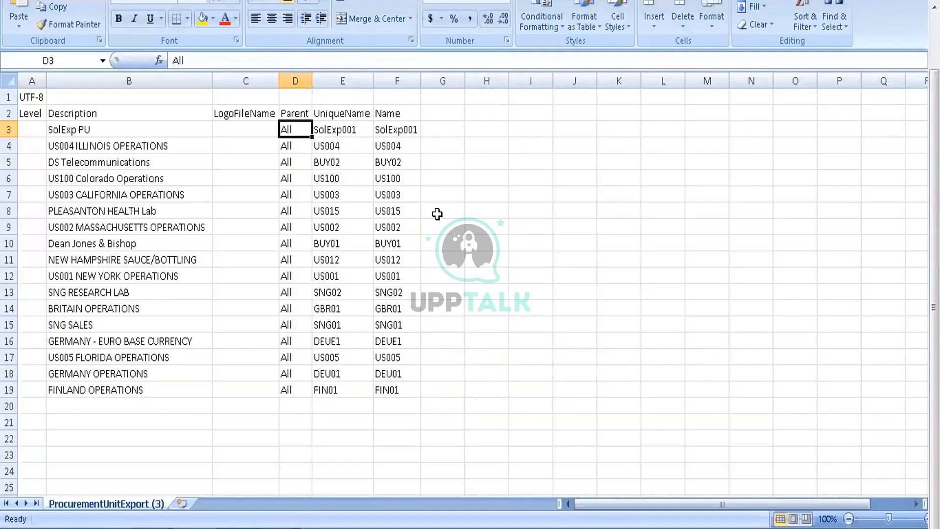
{"action": "key", "text": "Right"}
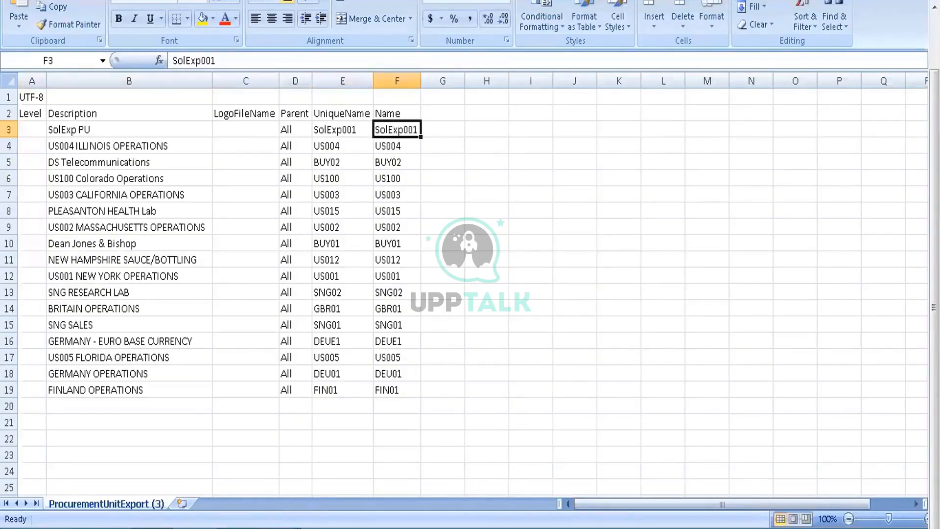
Step: Return to the DataDictionary workbook and review the field descriptions and data type for the Level and Description columns
{"action": "left_click", "coordinate": [280, 528]}
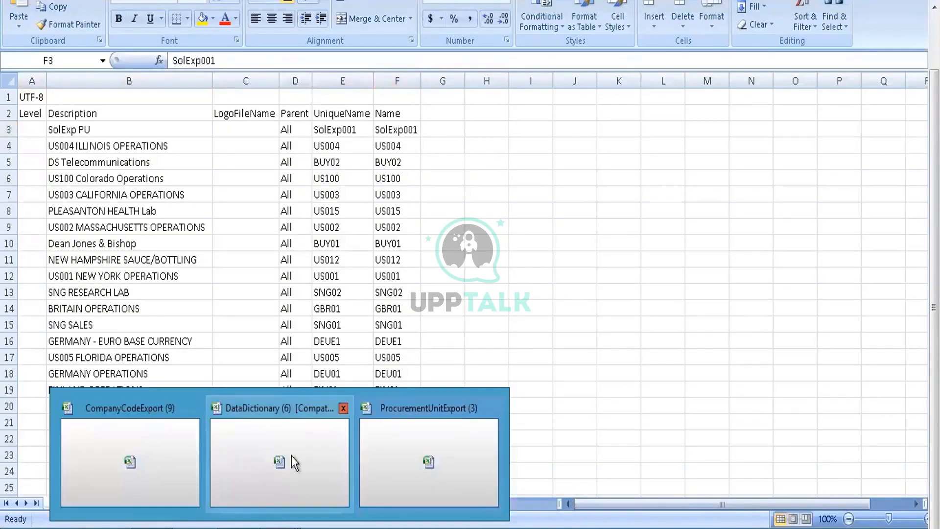
{"action": "left_click", "coordinate": [262, 448]}
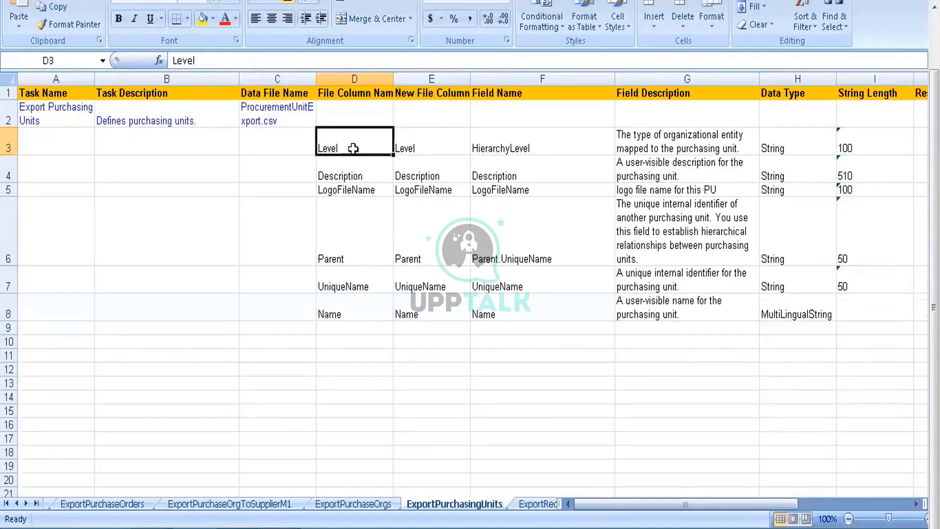
{"action": "key", "text": "Right"}
{"action": "key", "text": "Right"}
{"action": "key", "text": "Right"}
{"action": "key", "text": "Right"}
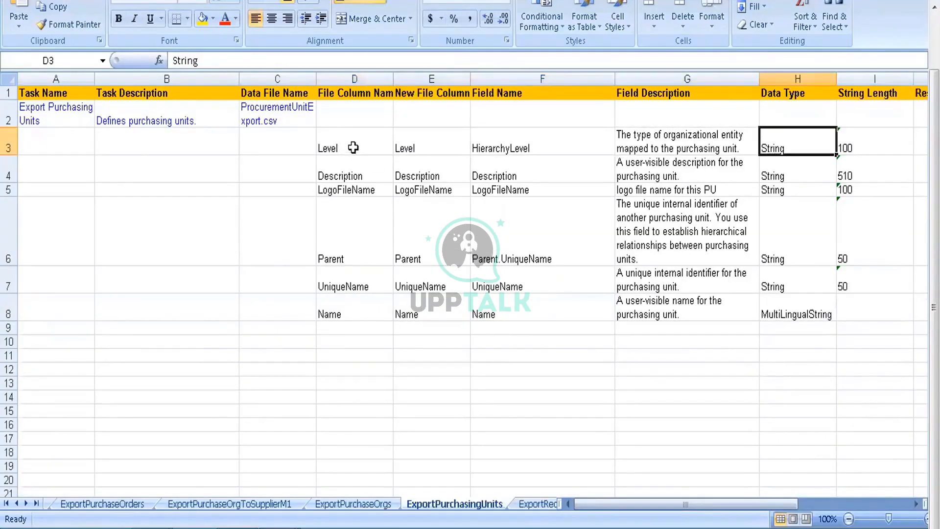
{"action": "key", "text": "Left"}
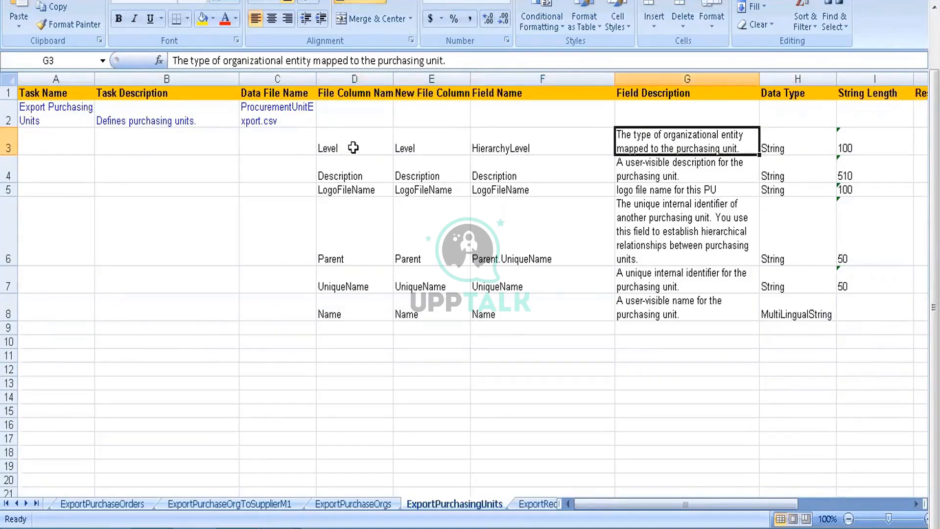
{"action": "key", "text": "Left"}
{"action": "key", "text": "Down"}
{"action": "key", "text": "Right"}
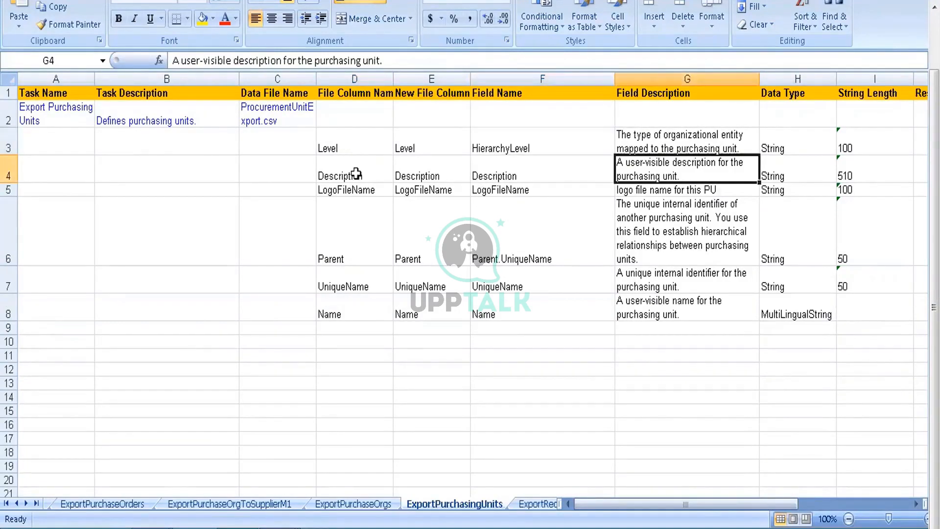
Step: Switch to the ProcurementUnitExport (3) workbook and check the SolExp PU entry in the Description column
{"action": "mouse_move", "coordinate": [278, 526]}
{"action": "left_click", "coordinate": [408, 469]}
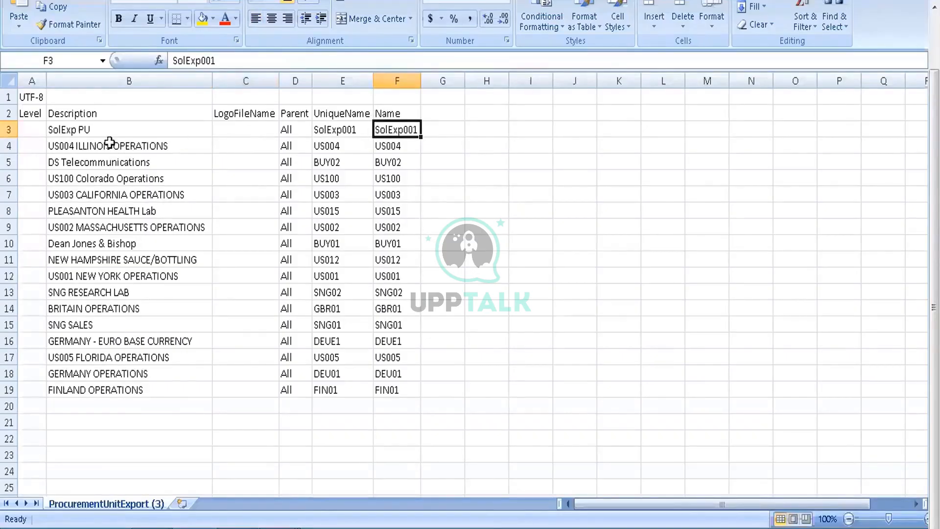
{"action": "left_click", "coordinate": [61, 131]}
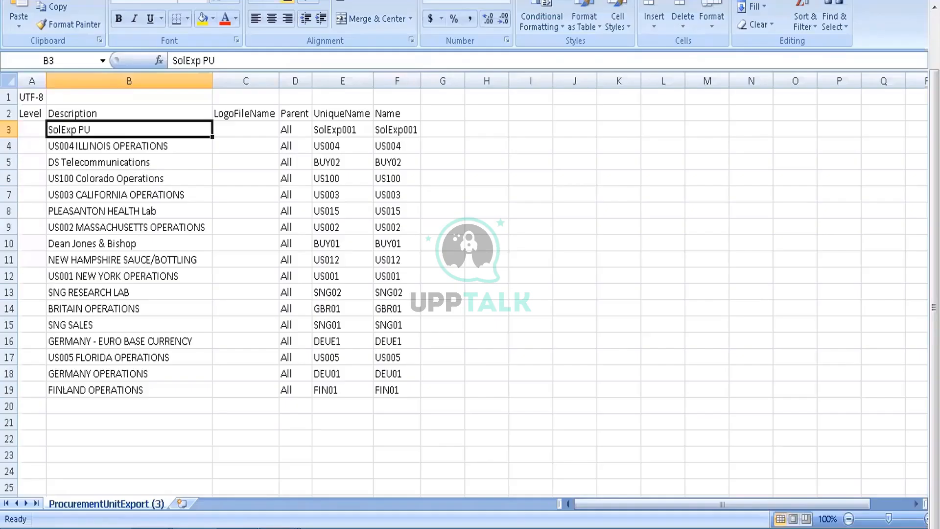
Step: Go back to the DataDictionary workbook and read the field descriptions of Parent, UniqueName and Name
{"action": "left_click", "coordinate": [280, 528]}
{"action": "left_click", "coordinate": [405, 472]}
{"action": "left_click", "coordinate": [284, 526]}
{"action": "left_click", "coordinate": [252, 431]}
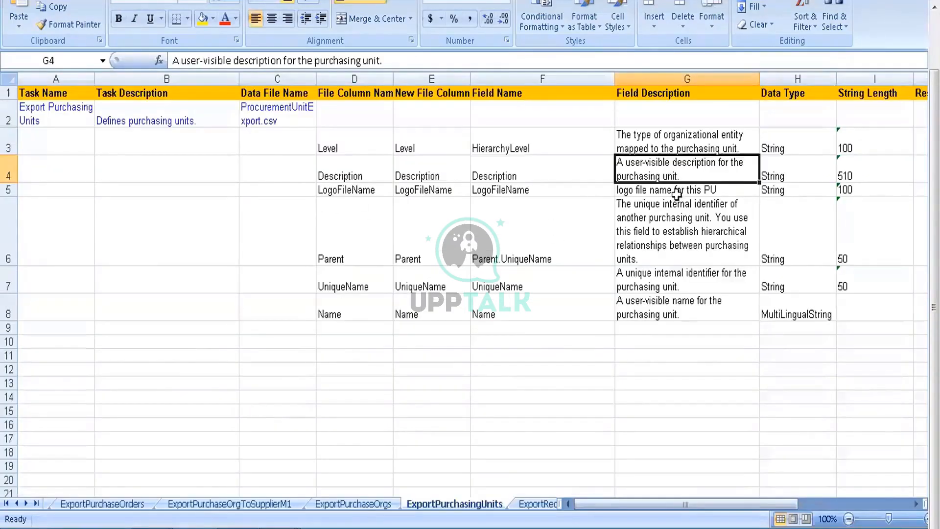
{"action": "left_click", "coordinate": [671, 226]}
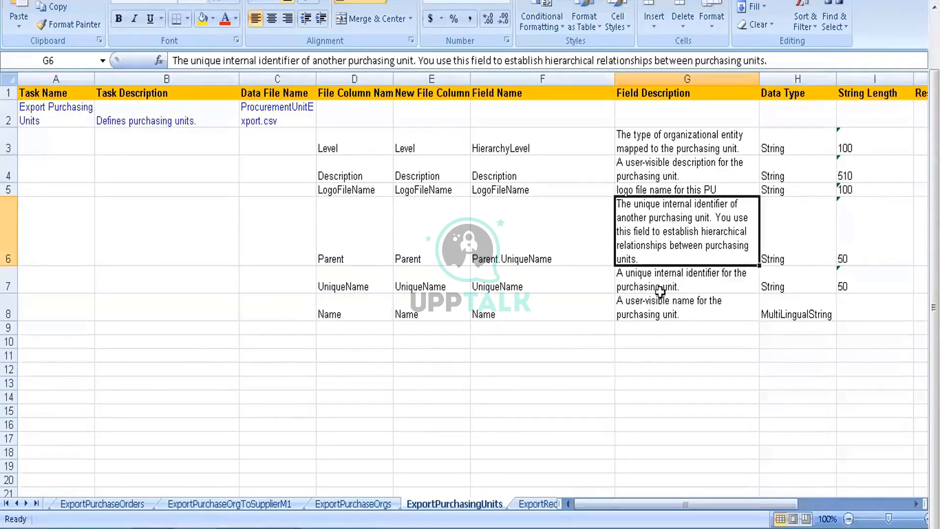
{"action": "left_click", "coordinate": [709, 275]}
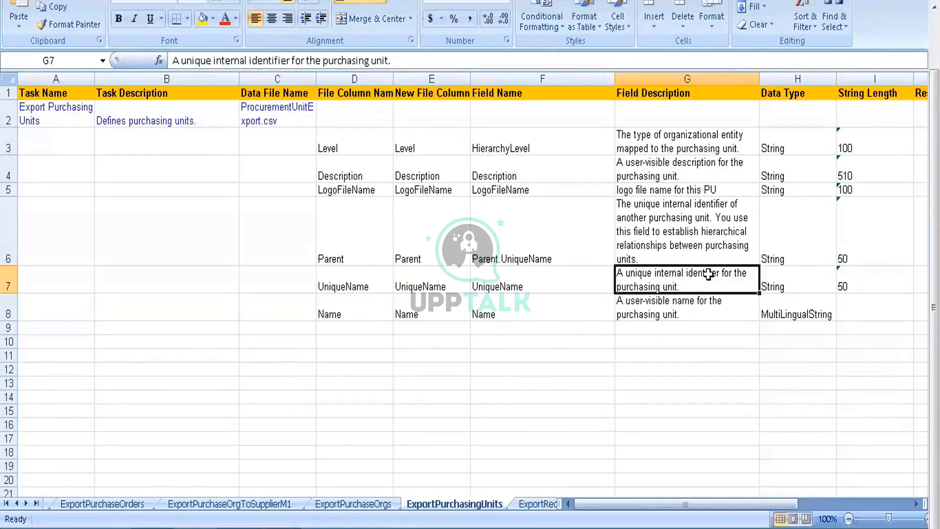
{"action": "left_click", "coordinate": [682, 314]}
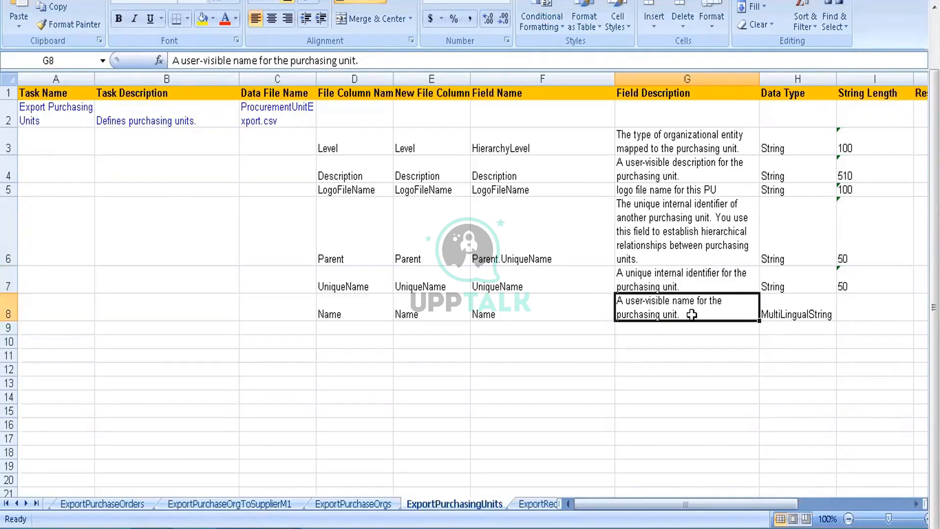
Step: Check the Name field's sample value and restrictions, and the string length of the Level field
{"action": "key", "text": "Right"}
{"action": "key", "text": "Right"}
{"action": "key", "text": "Right"}
{"action": "key", "text": "Right"}
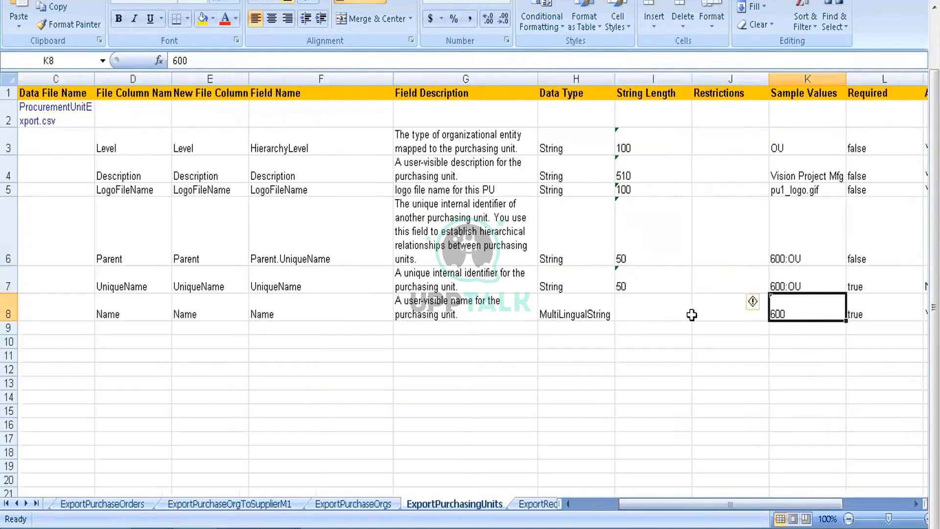
{"action": "key", "text": "Left"}
{"action": "key", "text": "Left"}
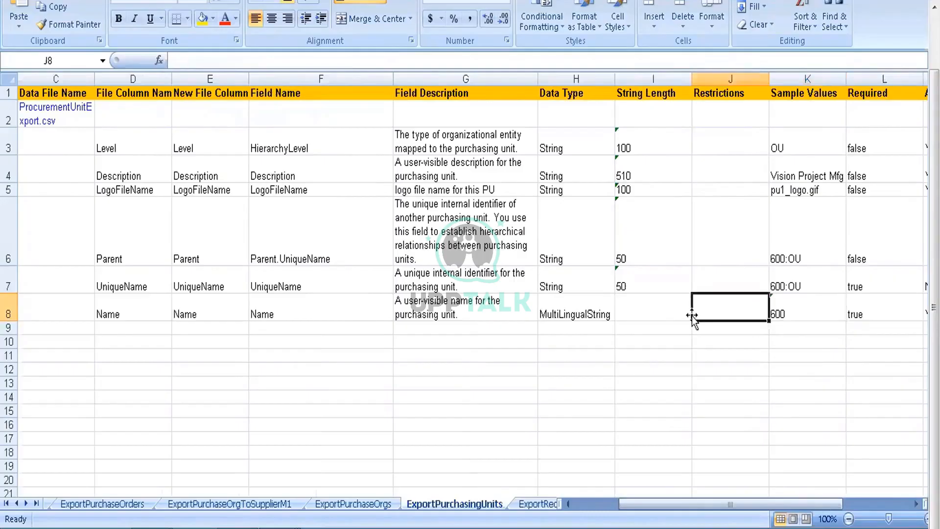
{"action": "key", "text": "Up"}
{"action": "key", "text": "Up"}
{"action": "key", "text": "Up"}
{"action": "key", "text": "Up"}
{"action": "key", "text": "Up"}
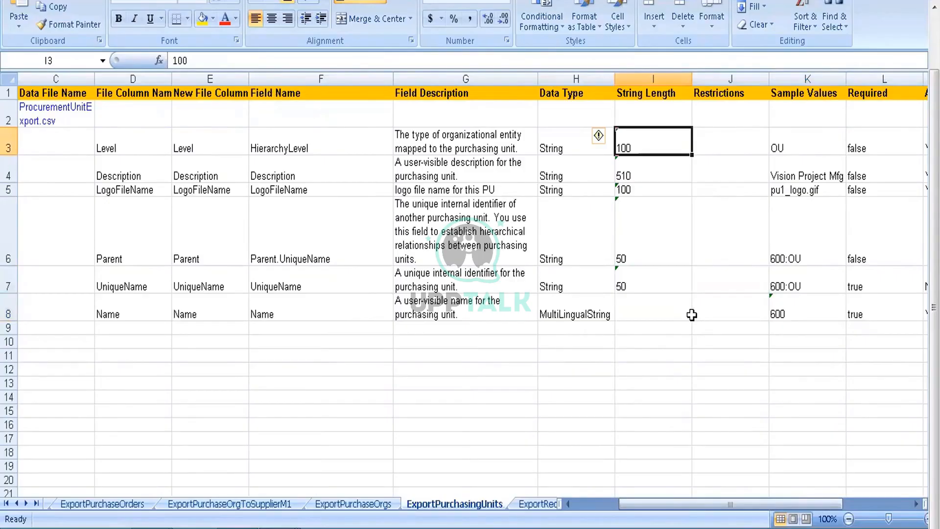
Step: Review the Level row's remaining attributes across to Reference To Field and back to Data File Name
{"action": "key", "text": "Right"}
{"action": "key", "text": "Right"}
{"action": "key", "text": "Right"}
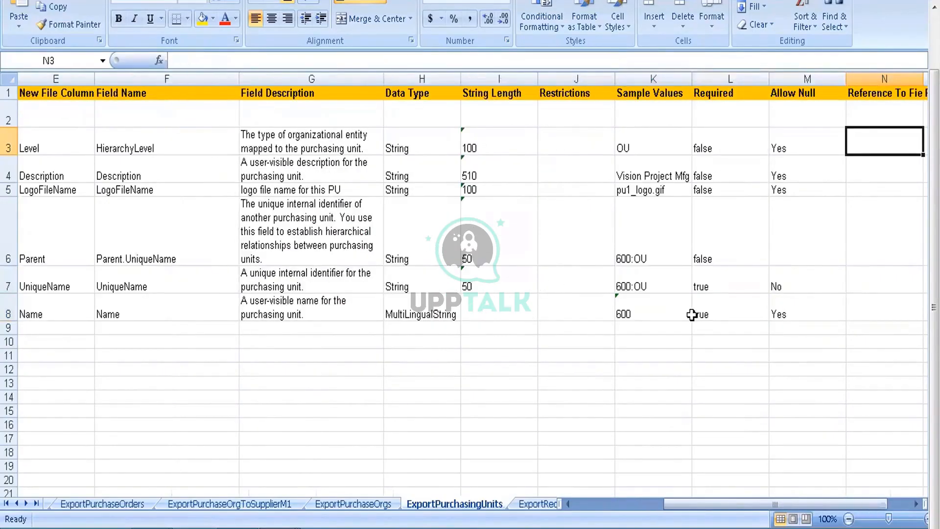
{"action": "key", "text": "Right"}
{"action": "key", "text": "Left"}
{"action": "key", "text": "Left"}
{"action": "key", "text": "Left"}
{"action": "key", "text": "Left"}
{"action": "key", "text": "Left"}
{"action": "key", "text": "Left"}
{"action": "key", "text": "Left"}
{"action": "key", "text": "Left"}
{"action": "key", "text": "Left"}
{"action": "key", "text": "Left"}
{"action": "key", "text": "Left"}
{"action": "key", "text": "Left"}
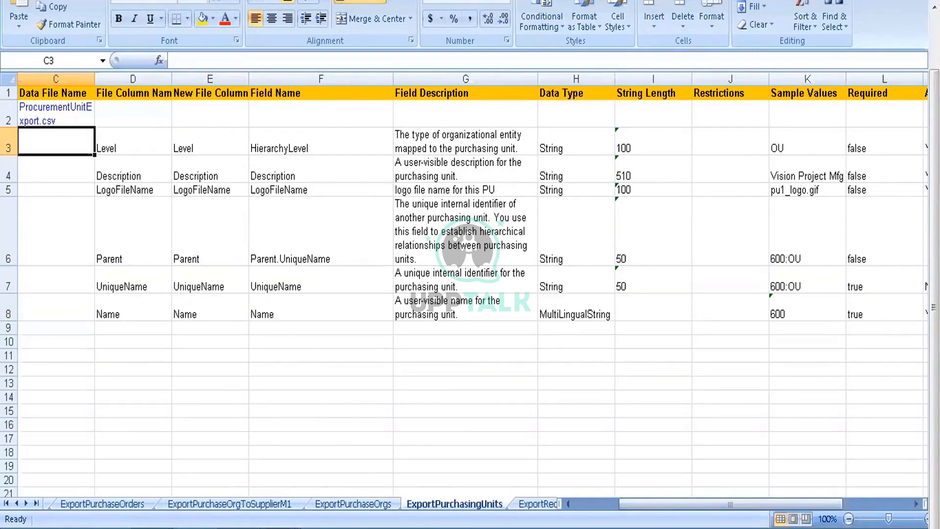
Step: Switch to the Ariba Spend Management browser window and search the import tasks for "company code"
{"action": "mouse_move", "coordinate": [280, 528]}
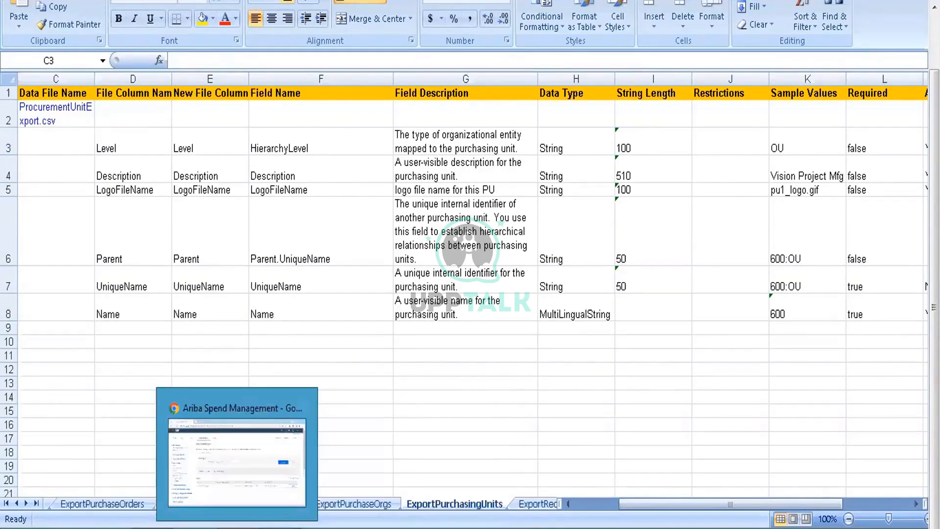
{"action": "left_click", "coordinate": [237, 528]}
{"action": "left_click", "coordinate": [387, 219]}
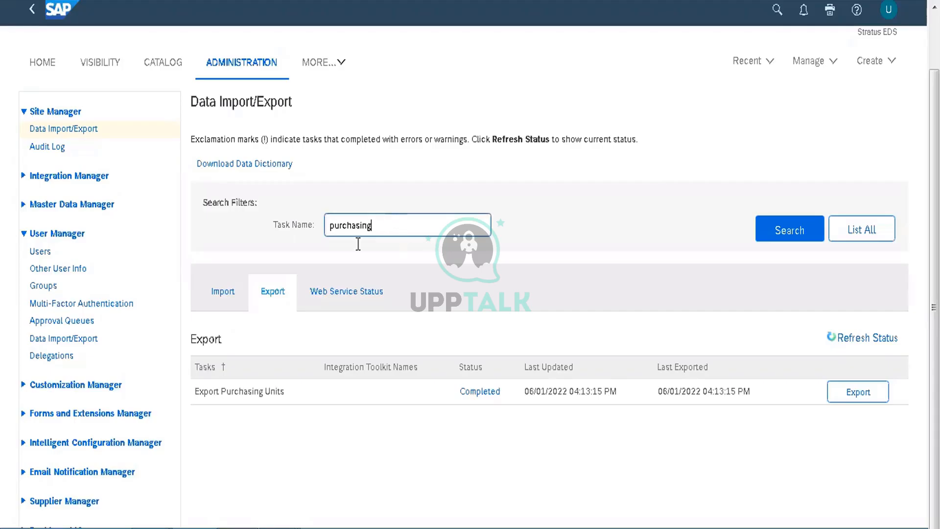
{"action": "left_click", "coordinate": [223, 292]}
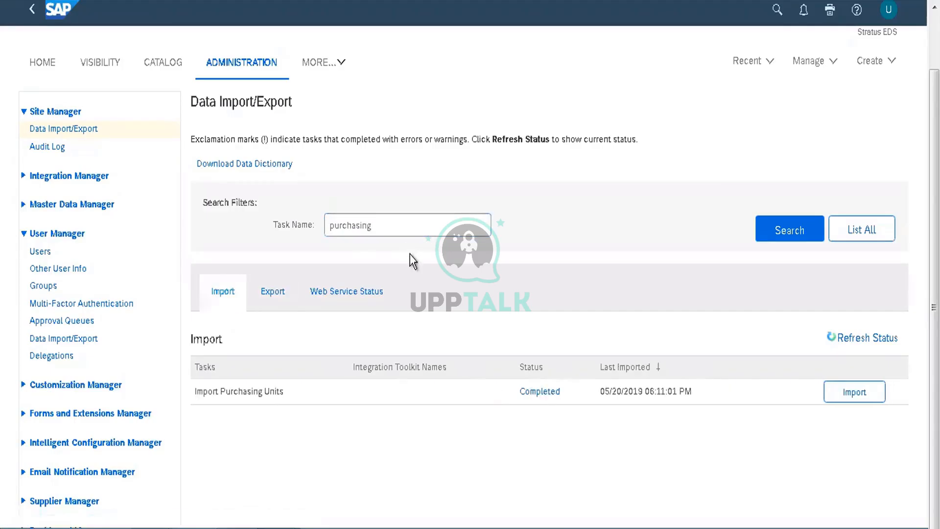
{"action": "left_click", "coordinate": [398, 230]}
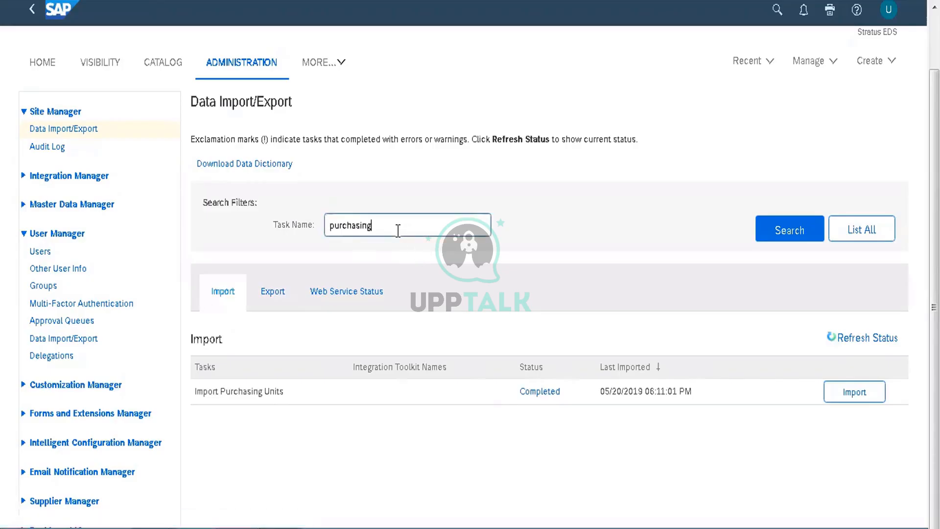
{"action": "key", "text": "ctrl+a"}
{"action": "type", "text": "company code"}
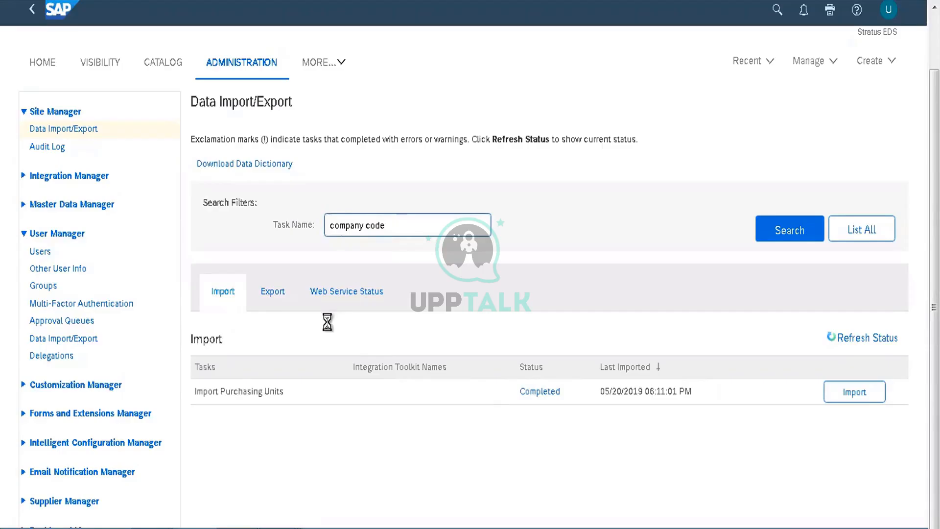
{"action": "key", "text": "Return"}
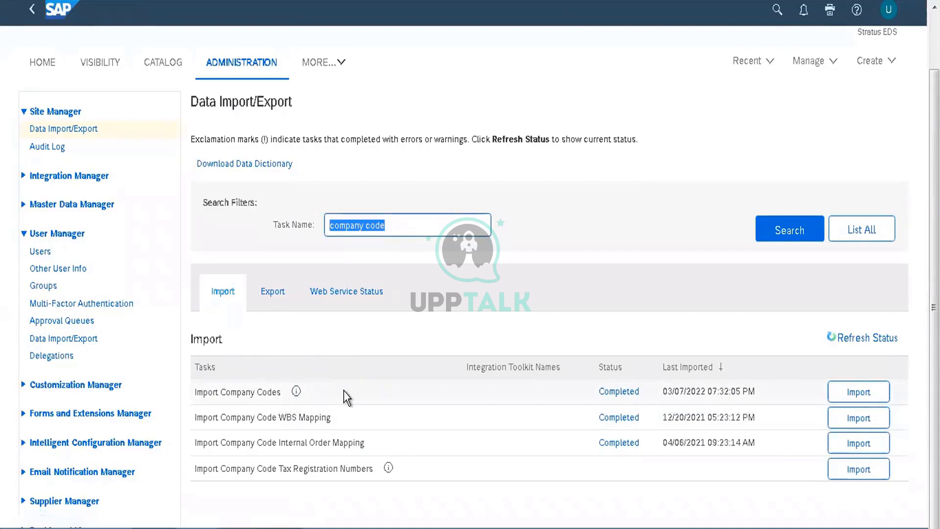
Step: Review the run history of the Import Company Codes task and return to the task list
{"action": "left_click", "coordinate": [619, 394]}
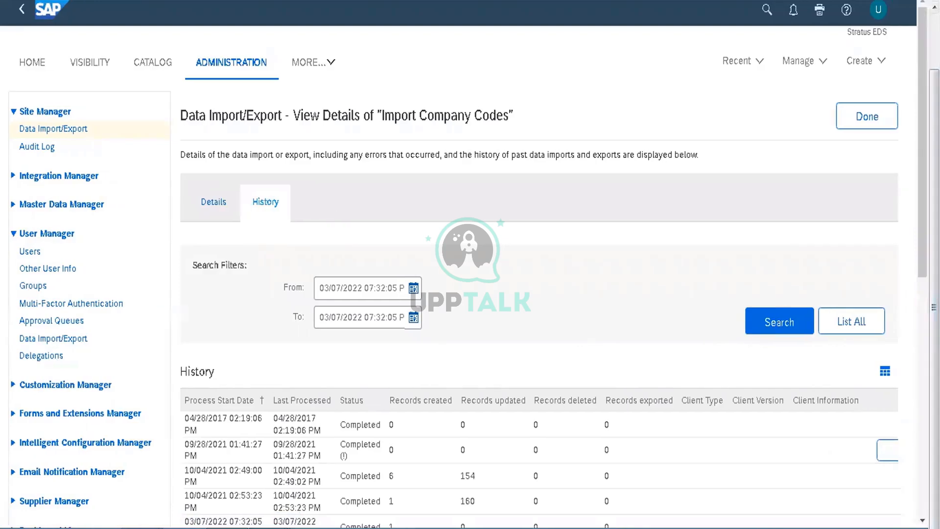
{"action": "left_click_drag", "start_coordinate": [923, 147], "coordinate": [923, 254]}
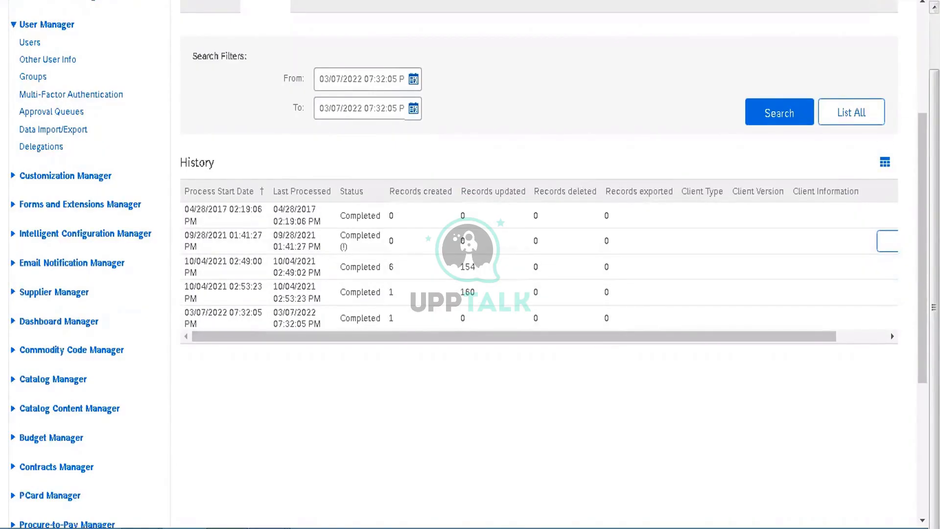
{"action": "scroll", "coordinate": [906, 88], "scroll_direction": "up", "scroll_amount": 5}
{"action": "left_click", "coordinate": [867, 125]}
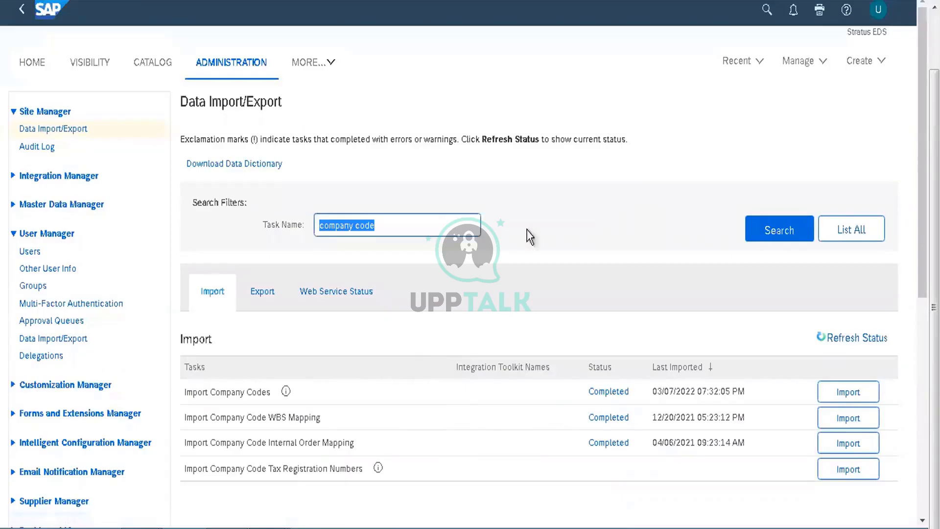
Step: Clear the task name filter, list all import tasks and browse to Import User Group Mapping
{"action": "key", "text": "BackSpace"}
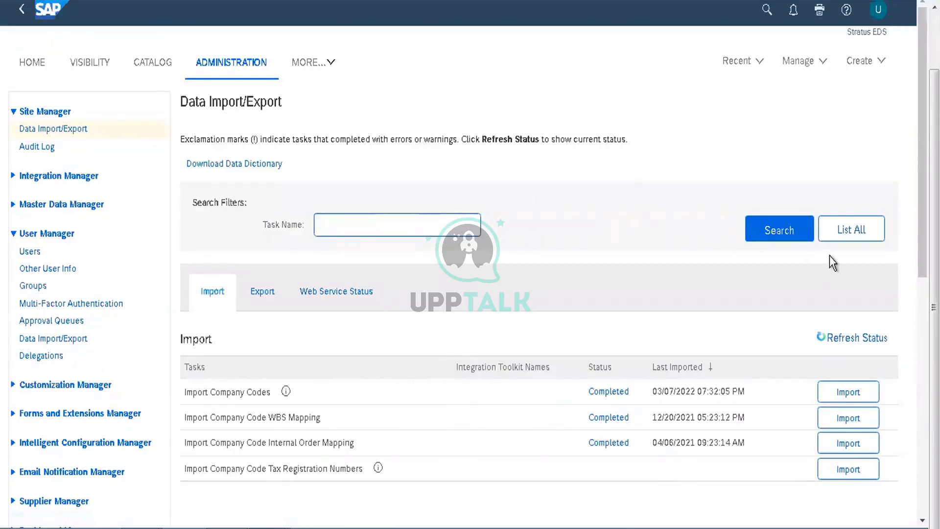
{"action": "left_click", "coordinate": [848, 230]}
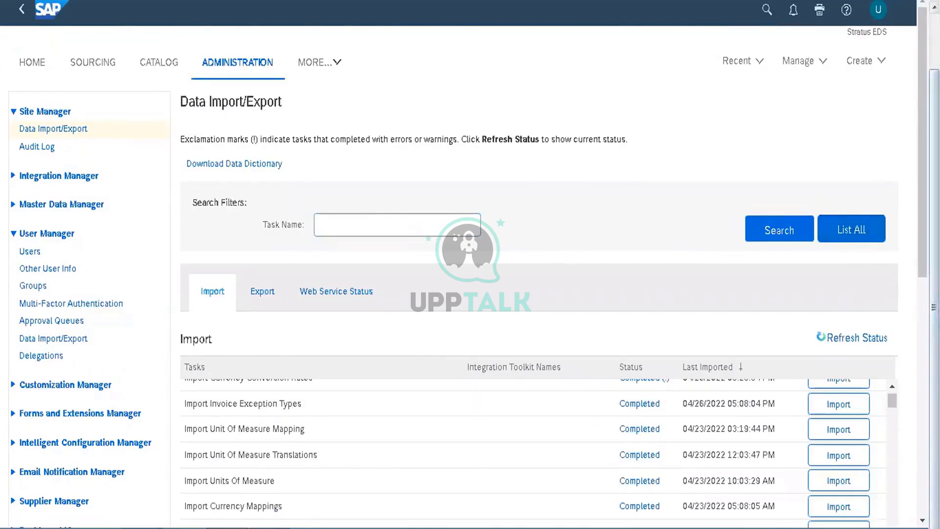
{"action": "scroll", "coordinate": [898, 357], "scroll_direction": "down", "scroll_amount": 3}
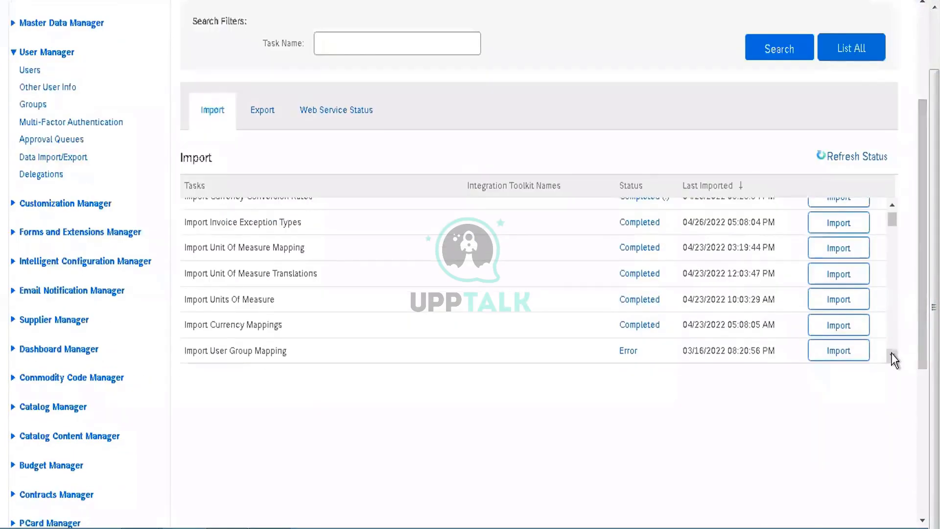
{"action": "left_click", "coordinate": [893, 355]}
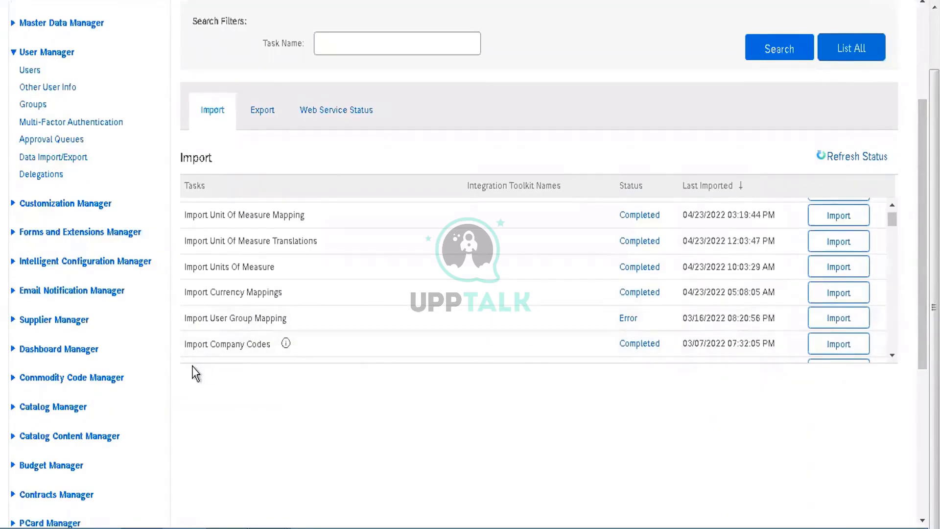
Step: Examine the full list of error items for the Import User Group Mapping task, and close its details
{"action": "left_click", "coordinate": [628, 319]}
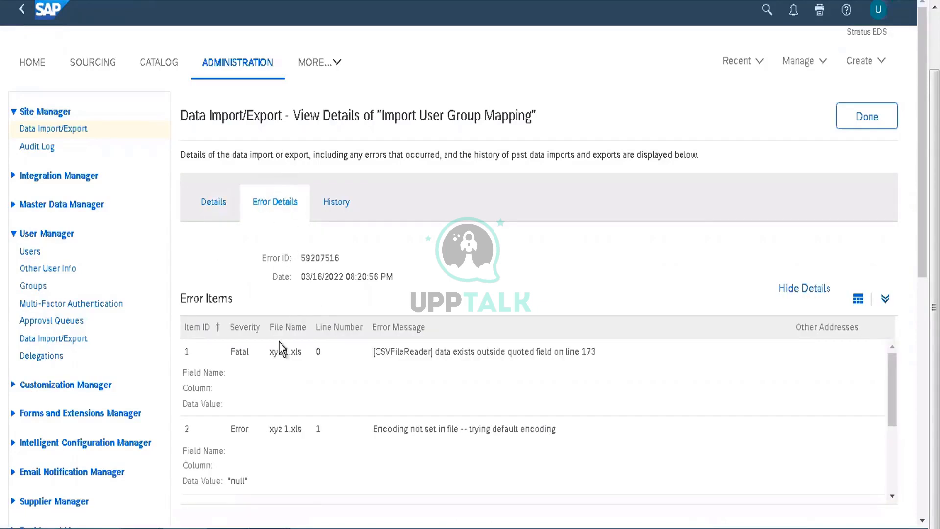
{"action": "left_click", "coordinate": [885, 299]}
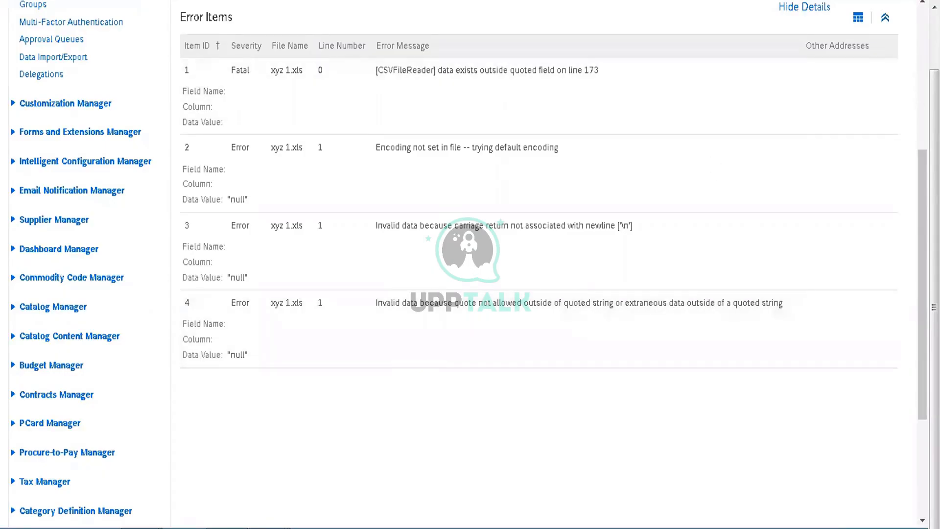
{"action": "scroll", "coordinate": [507, 177], "scroll_direction": "up", "scroll_amount": 5}
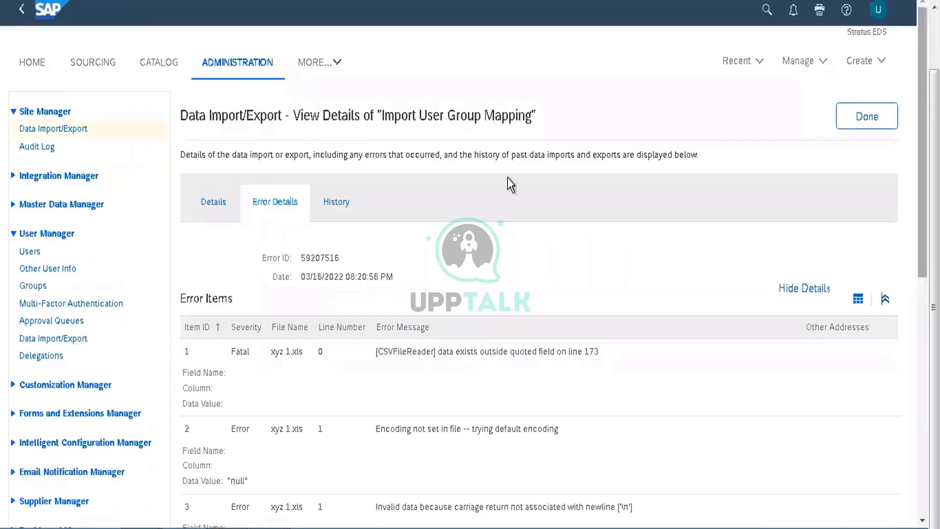
{"action": "left_click", "coordinate": [864, 116]}
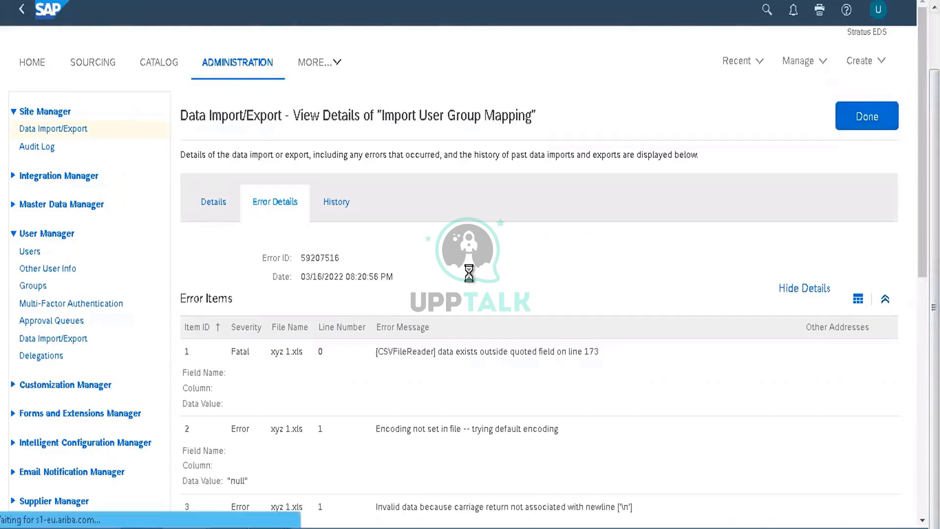
Step: Filter the import tasks by the task name "company code"
{"action": "left_click", "coordinate": [350, 225]}
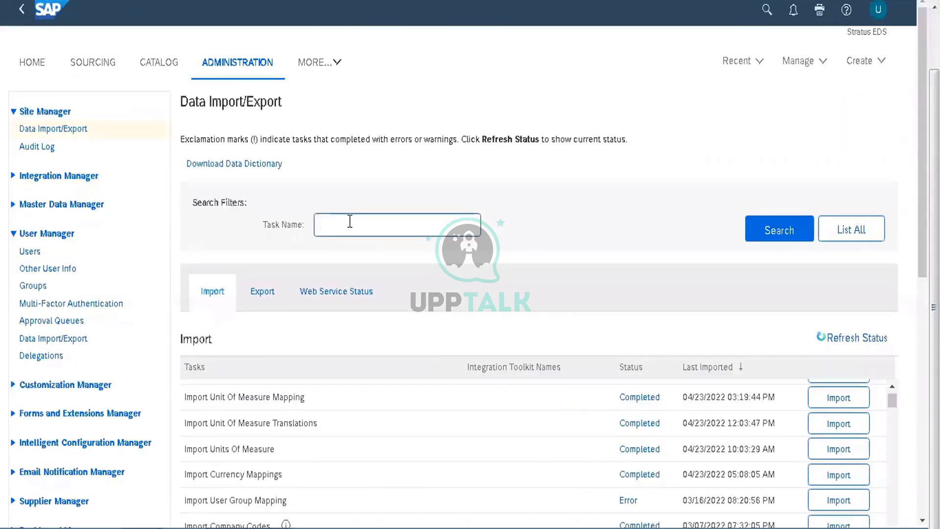
{"action": "type", "text": "company code"}
{"action": "key", "text": "Return"}
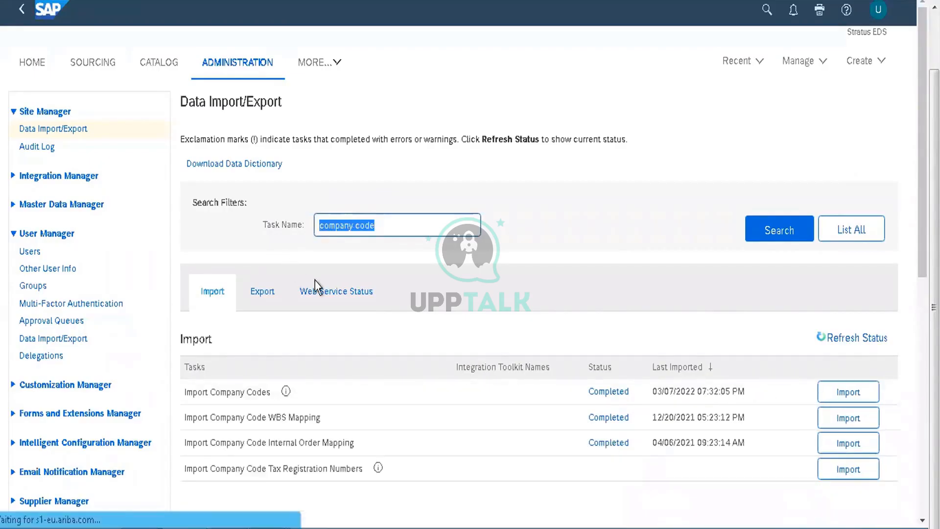
Step: Check the web service status of the company code task, and filter the full import task list by "user"
{"action": "left_click", "coordinate": [343, 297]}
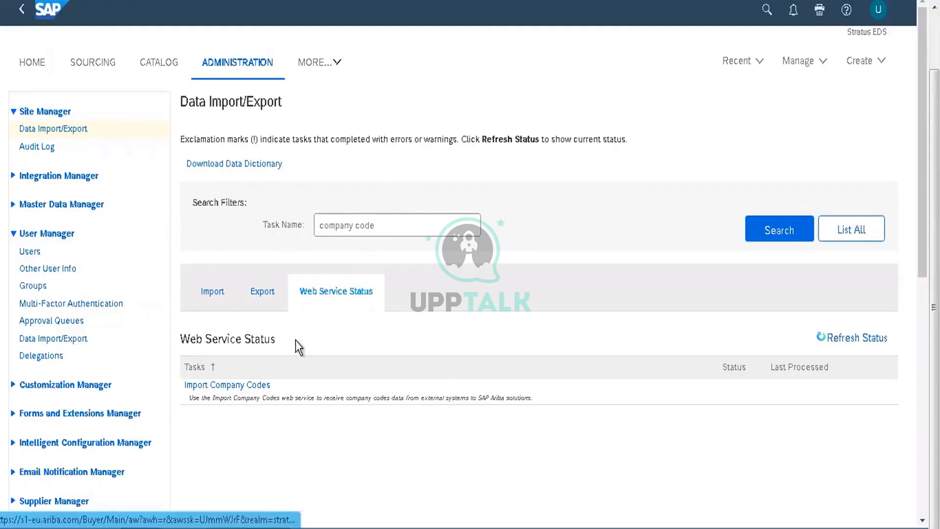
{"action": "left_click", "coordinate": [77, 129]}
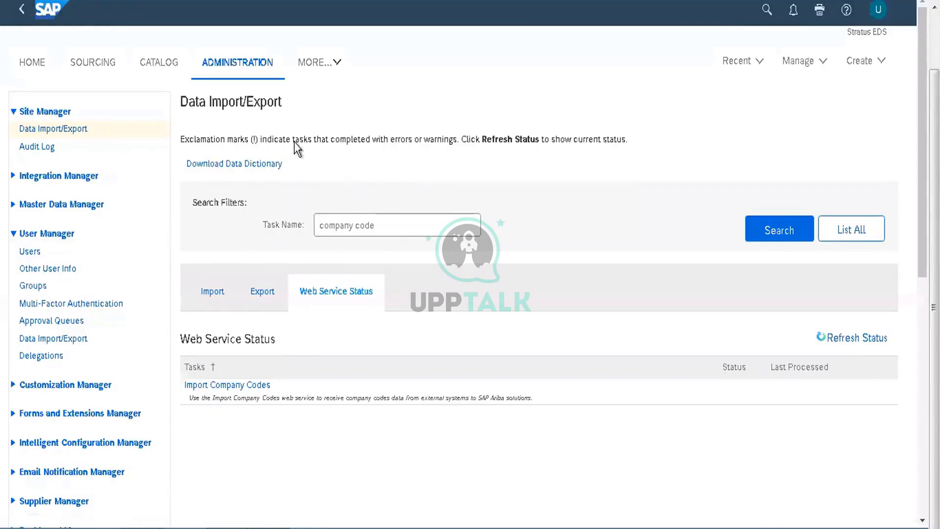
{"action": "left_click", "coordinate": [371, 225]}
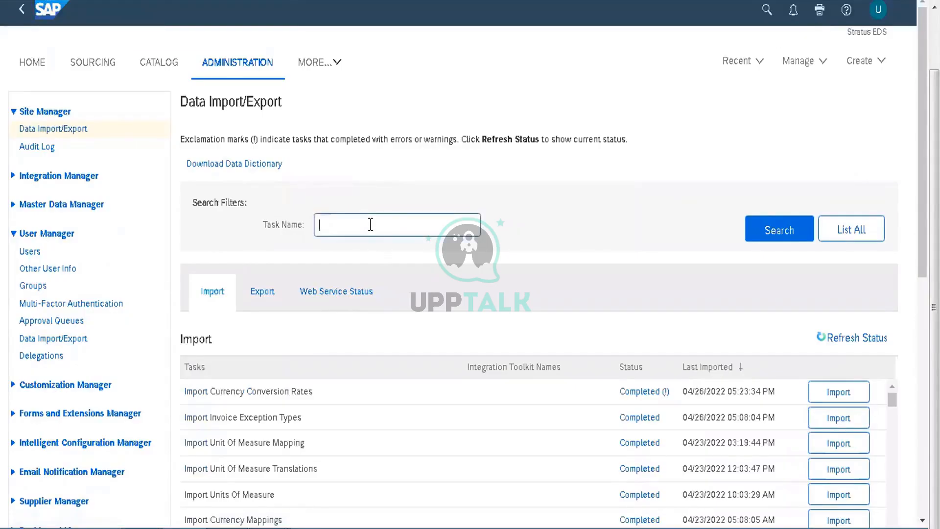
{"action": "type", "text": "user"}
{"action": "key", "text": "Return"}
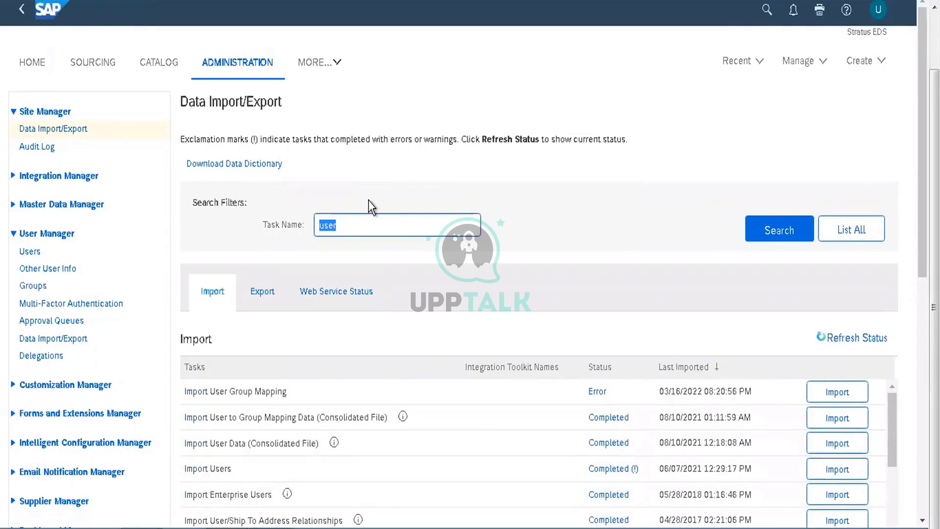
Step: Filter the import tasks by "unit of", "cost center" and "commodity" in turn
{"action": "type", "text": "unit of"}
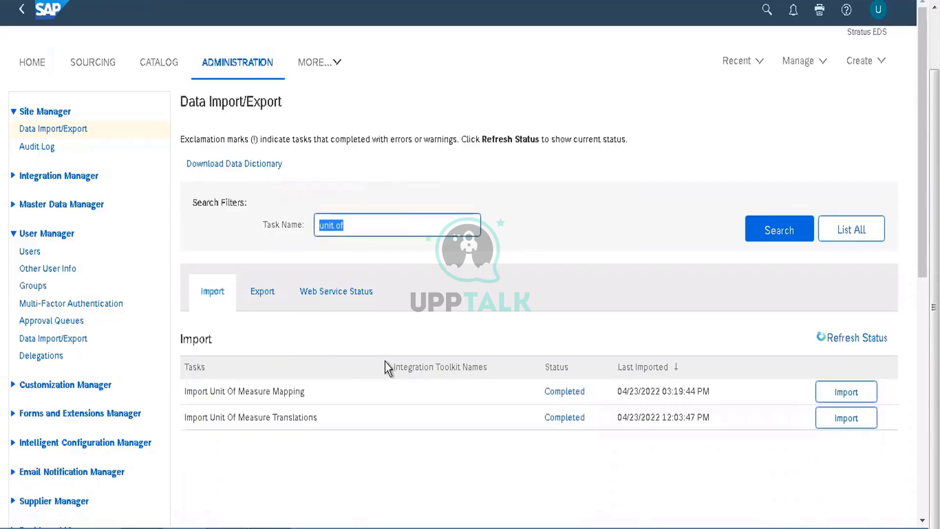
{"action": "type", "text": "cost center"}
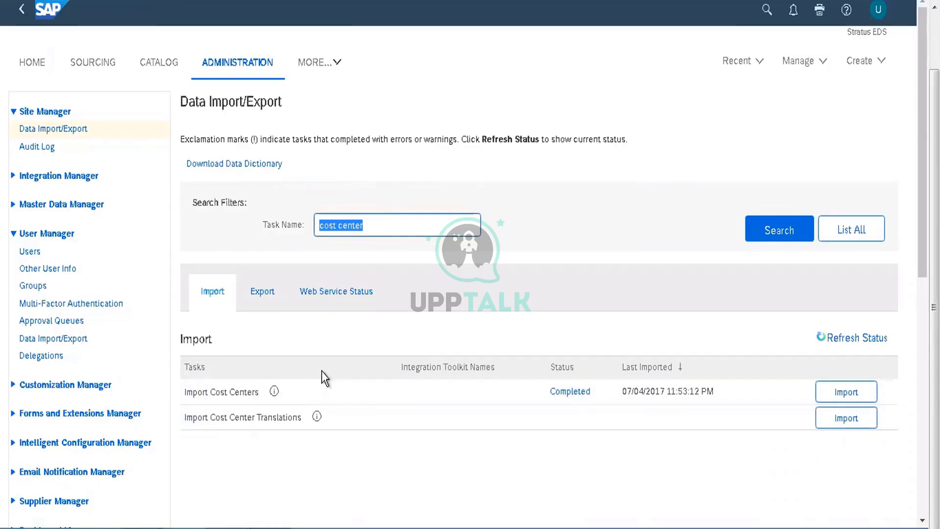
{"action": "type", "text": "commo"}
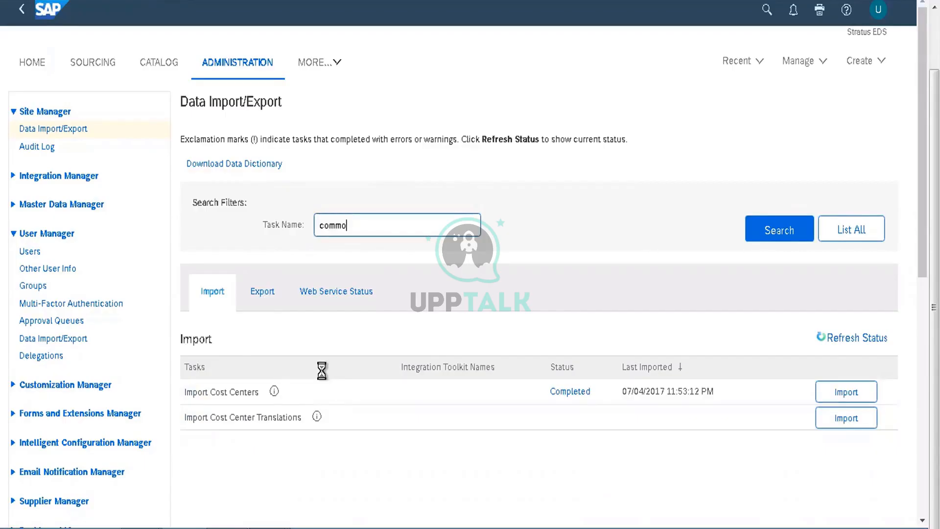
{"action": "type", "text": "dity"}
{"action": "key", "text": "Return"}
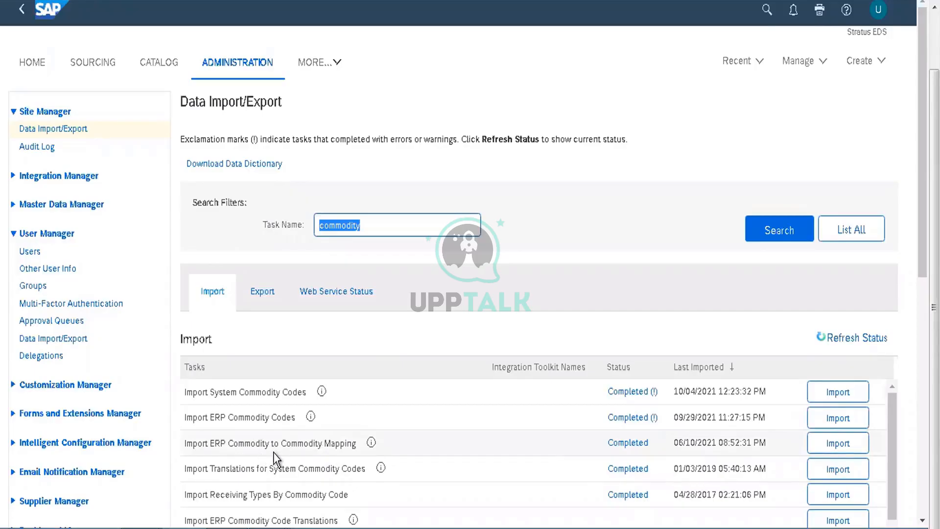
Step: Open CommodityExportMapExport (5) from the Downloads folder and auto-fit all column widths
{"action": "left_click", "coordinate": [147, 528]}
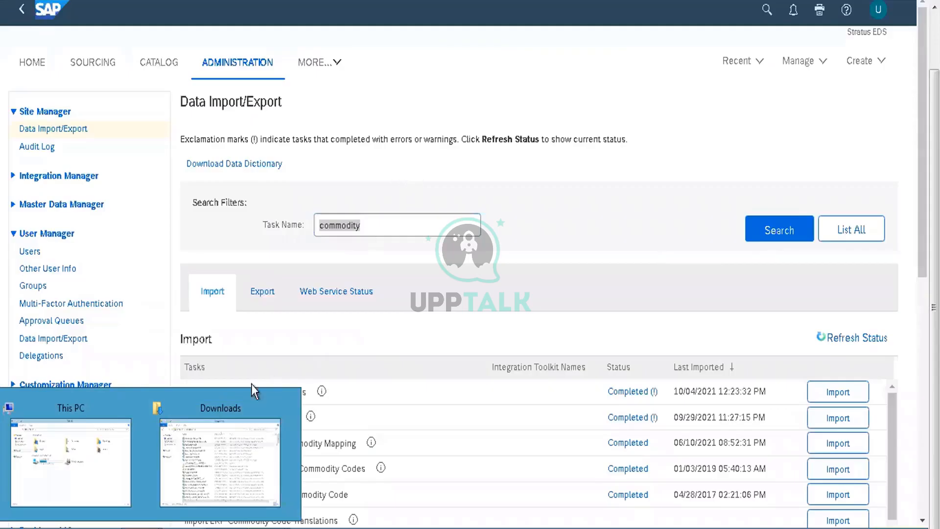
{"action": "left_click", "coordinate": [246, 453]}
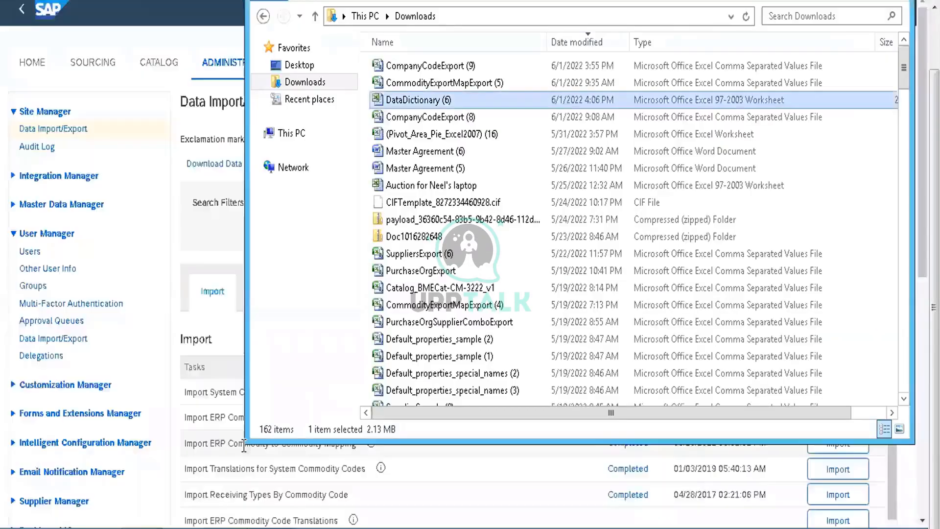
{"action": "double_click", "coordinate": [428, 83]}
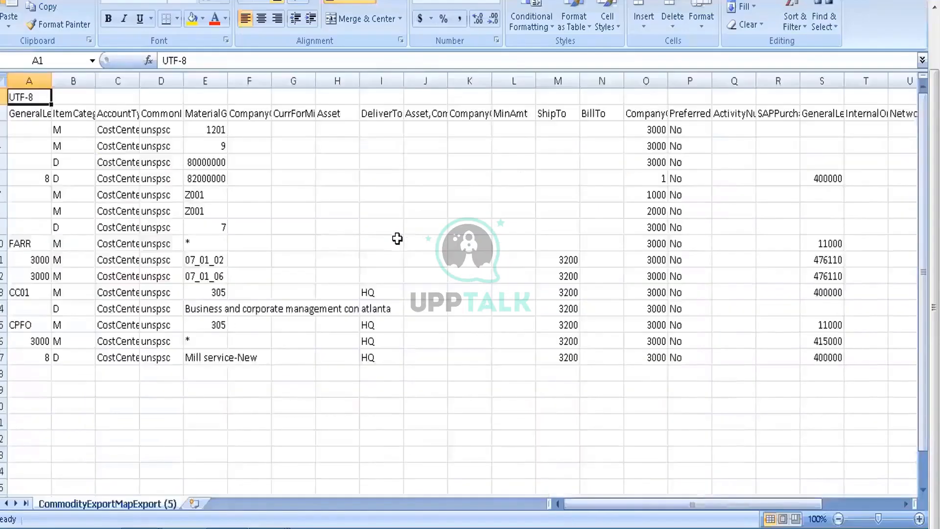
{"action": "left_click", "coordinate": [397, 240]}
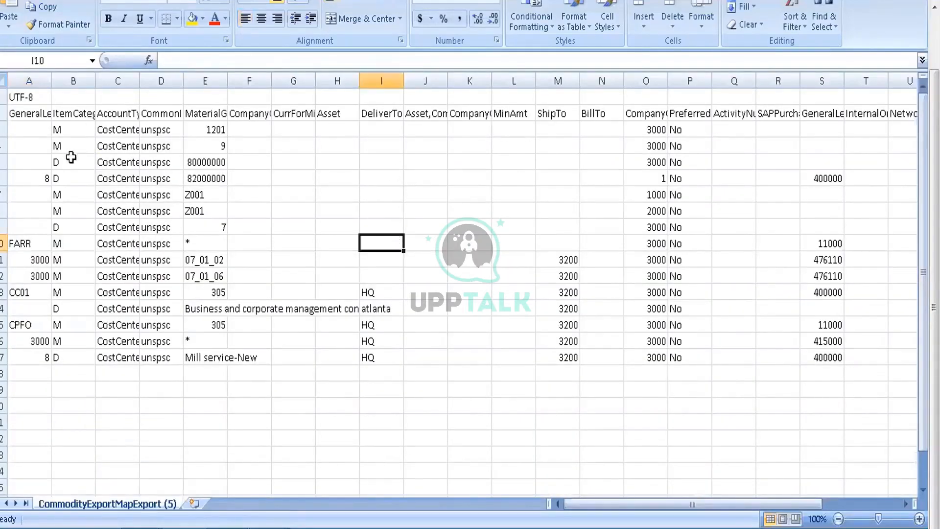
{"action": "left_click", "coordinate": [4, 80]}
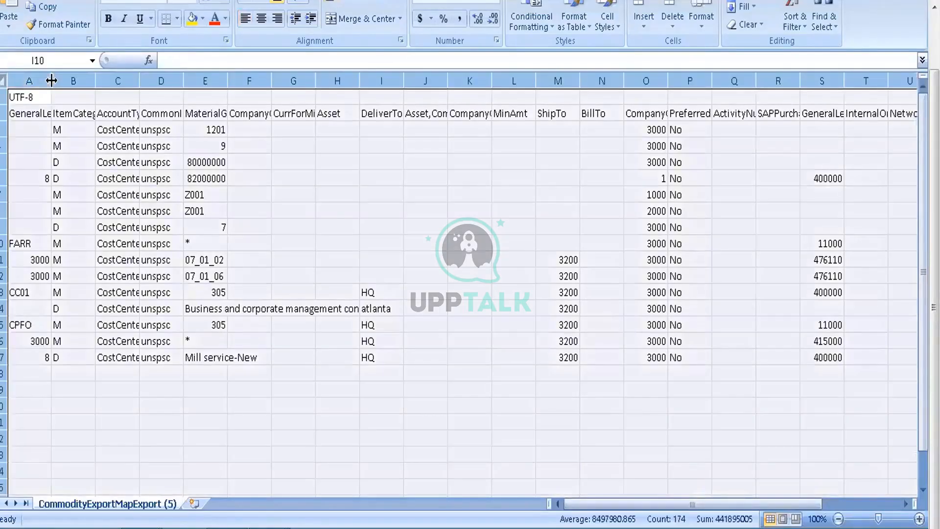
{"action": "double_click", "coordinate": [51, 80]}
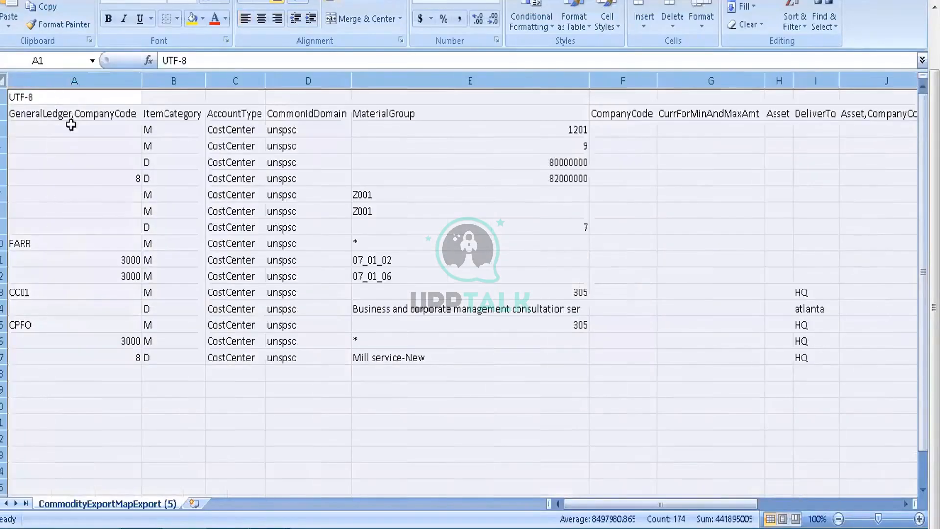
Step: Examine the encoding row, the header row and the columns from GeneralLedger through CommonId in the commodity mapping export
{"action": "left_click", "coordinate": [39, 100]}
{"action": "left_click", "coordinate": [10, 97]}
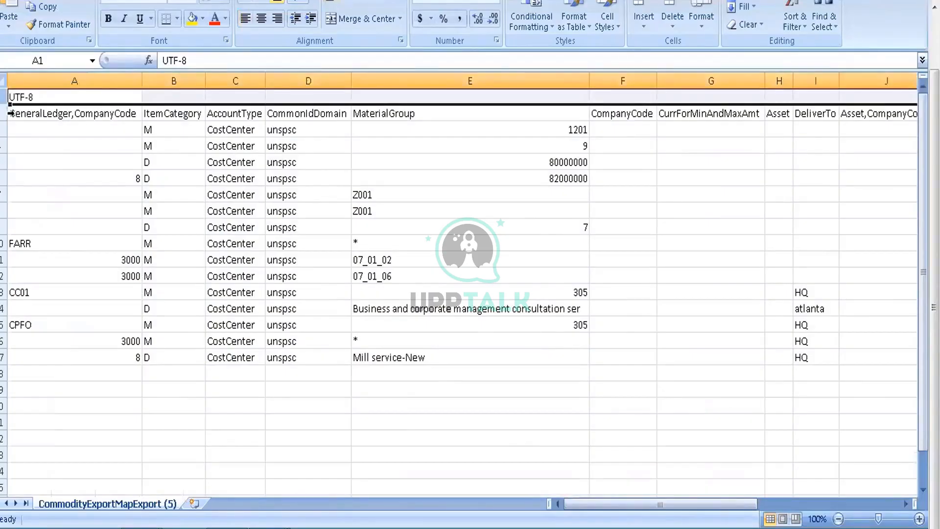
{"action": "left_click", "coordinate": [10, 113]}
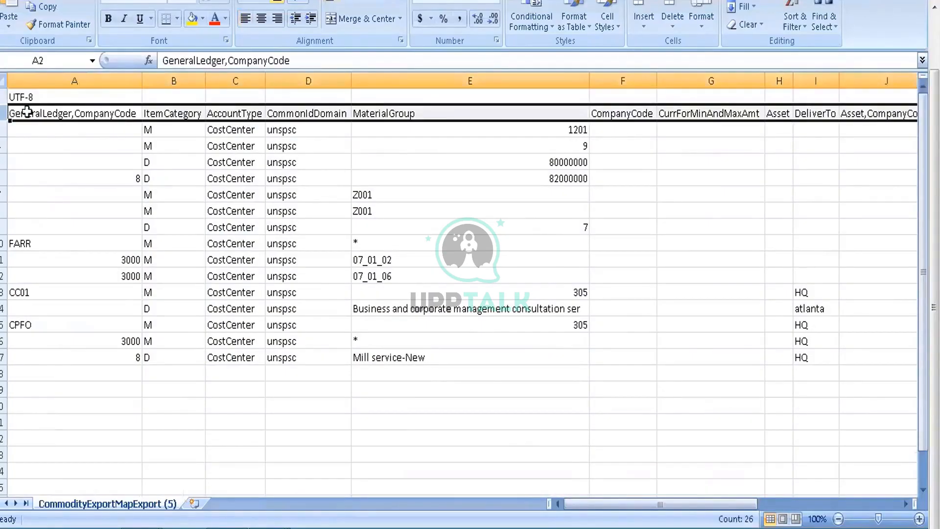
{"action": "left_click", "coordinate": [29, 111]}
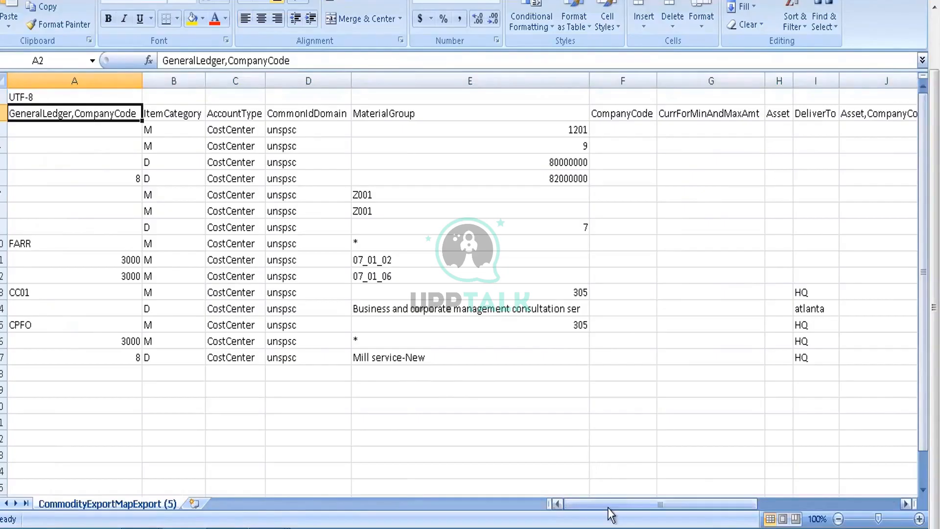
{"action": "left_click_drag", "start_coordinate": [609, 509], "coordinate": [714, 505]}
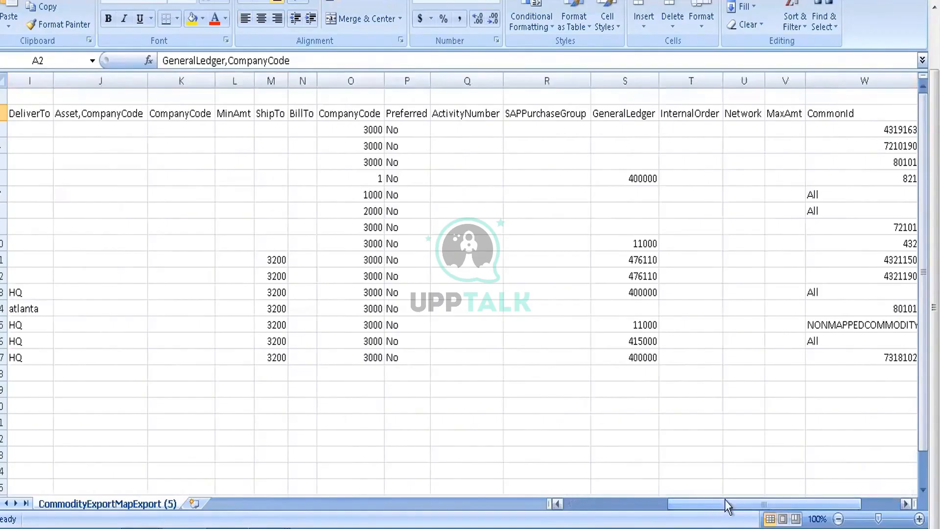
{"action": "left_click", "coordinate": [571, 505]}
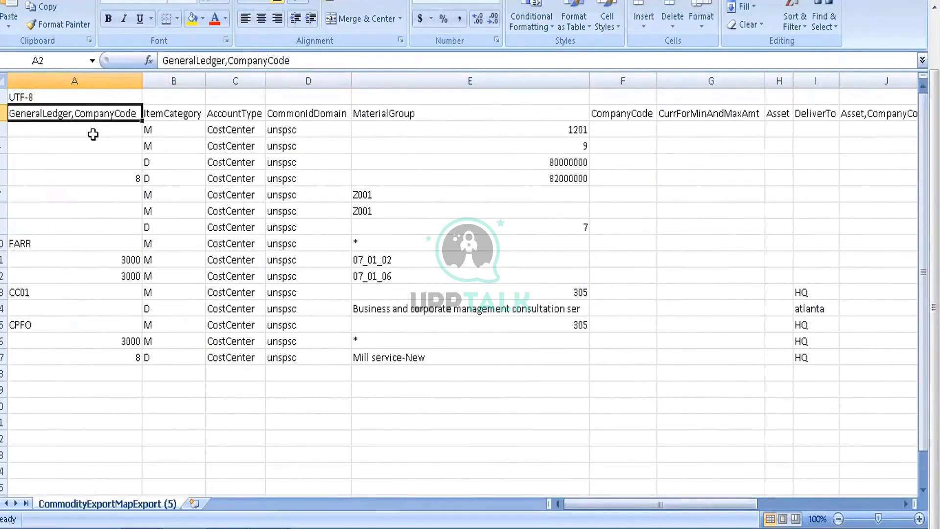
{"action": "key", "text": "Down"}
{"action": "key", "text": "Down"}
{"action": "key", "text": "Down"}
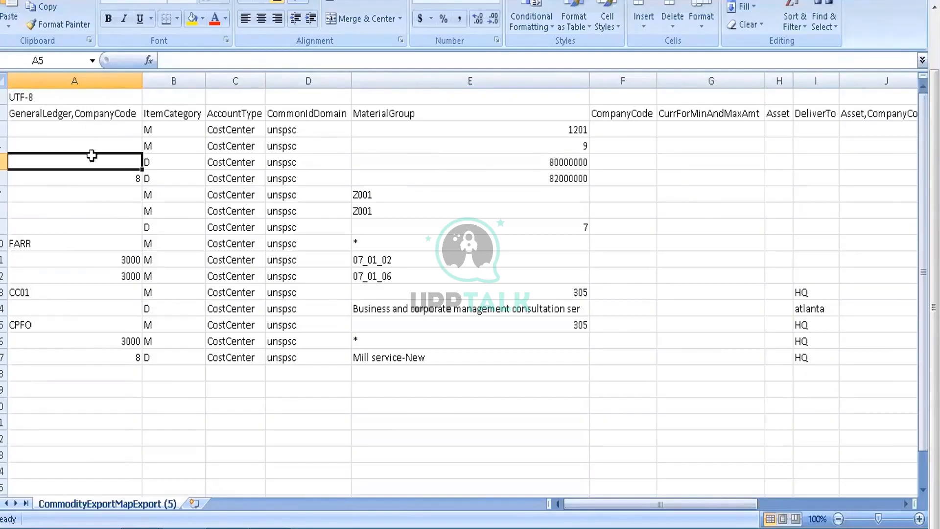
{"action": "left_click", "coordinate": [175, 114]}
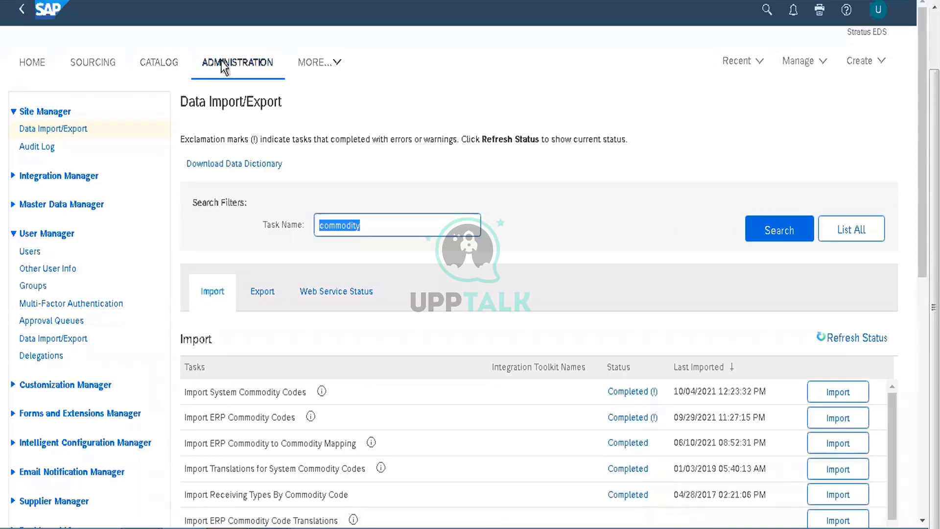
Step: Switch to SAP Ariba and examine the details of line item 2 in the submitted test requisition
{"action": "left_click", "coordinate": [33, 63]}
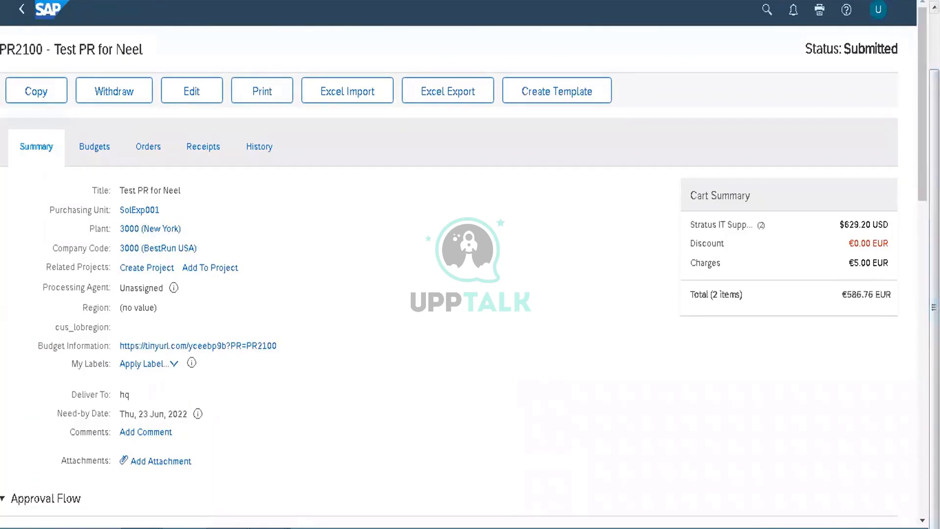
{"action": "scroll", "coordinate": [622, 341], "scroll_direction": "down", "scroll_amount": 10}
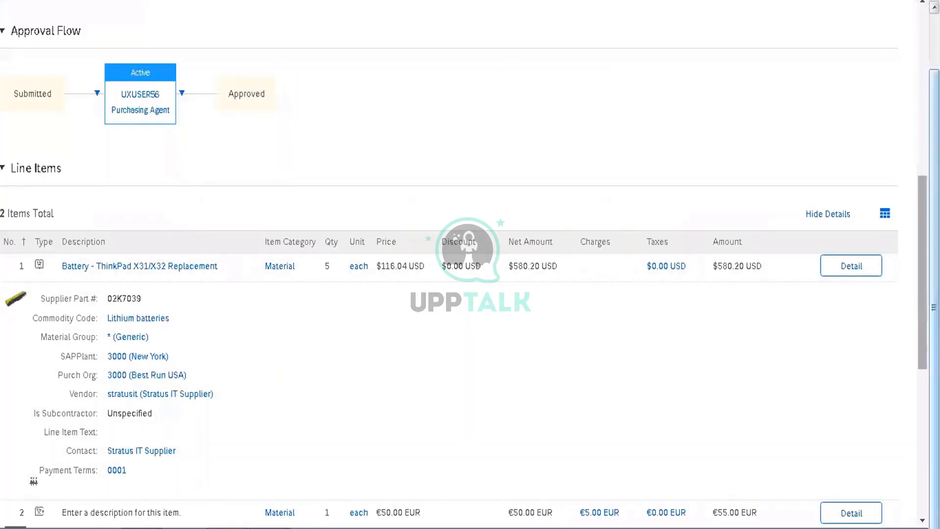
{"action": "scroll", "coordinate": [622, 341], "scroll_direction": "down", "scroll_amount": 7}
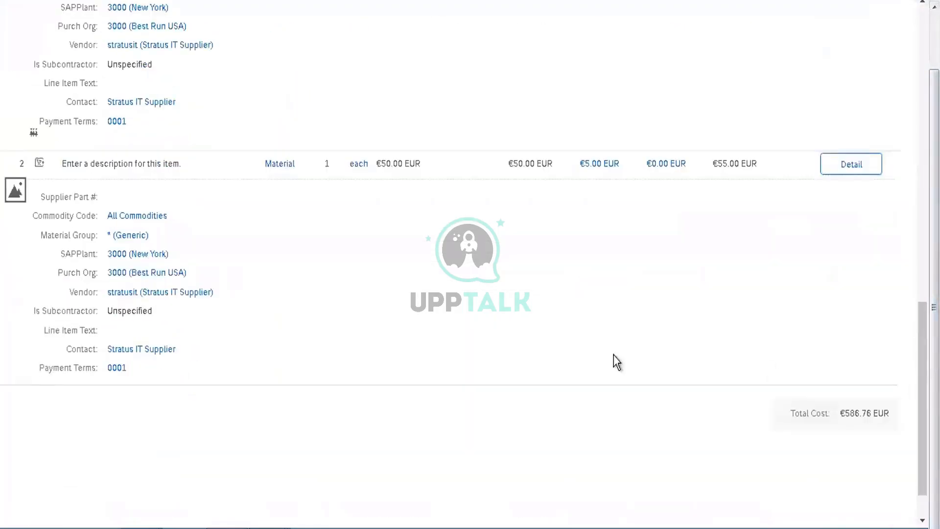
{"action": "left_click", "coordinate": [855, 169]}
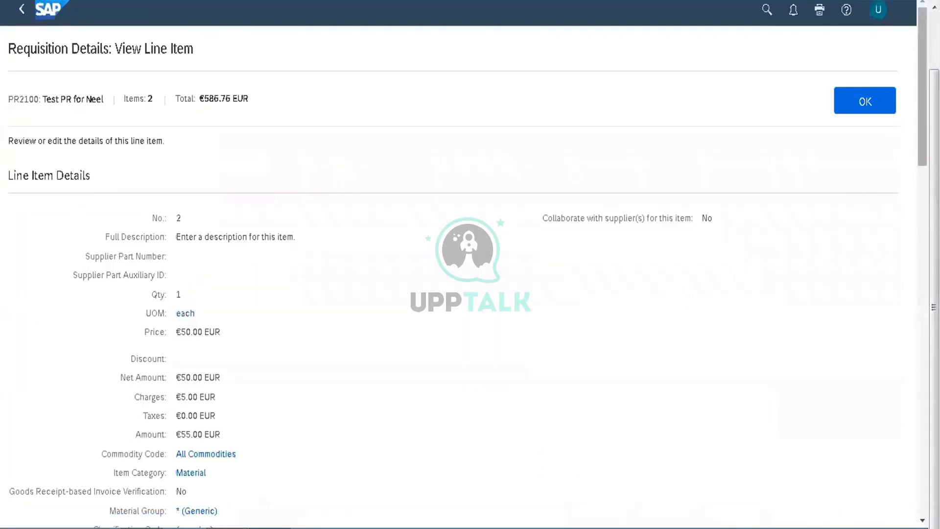
{"action": "left_click_drag", "start_coordinate": [922, 110], "coordinate": [922, 183]}
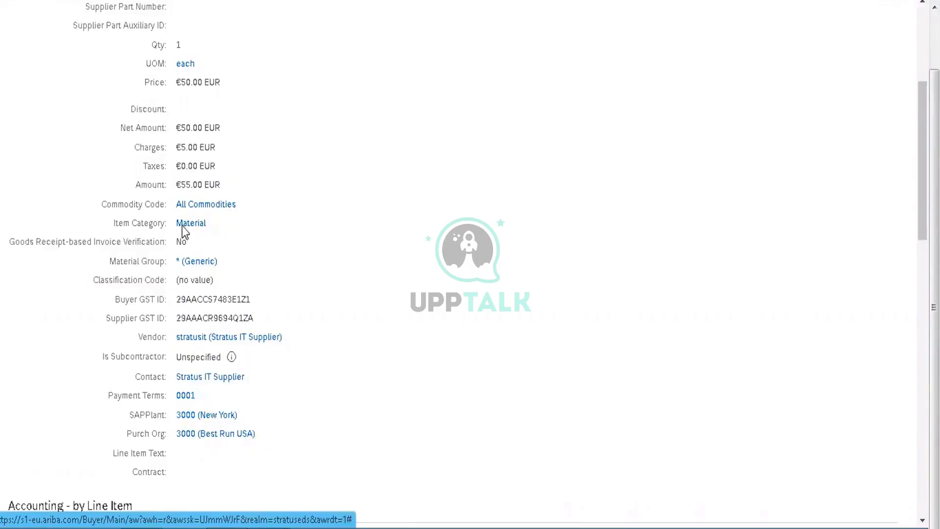
Step: Compare the ItemCategory and AccountType columns of the commodity mapping export with the requisition line item's category and accounting details
{"action": "key", "text": "alt+Tab"}
{"action": "key", "text": "alt+Tab"}
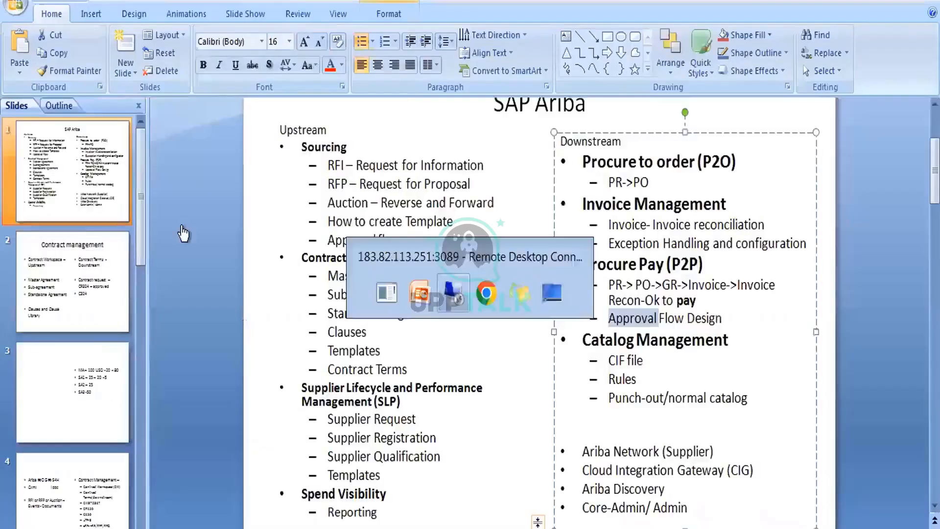
{"action": "mouse_move", "coordinate": [269, 528]}
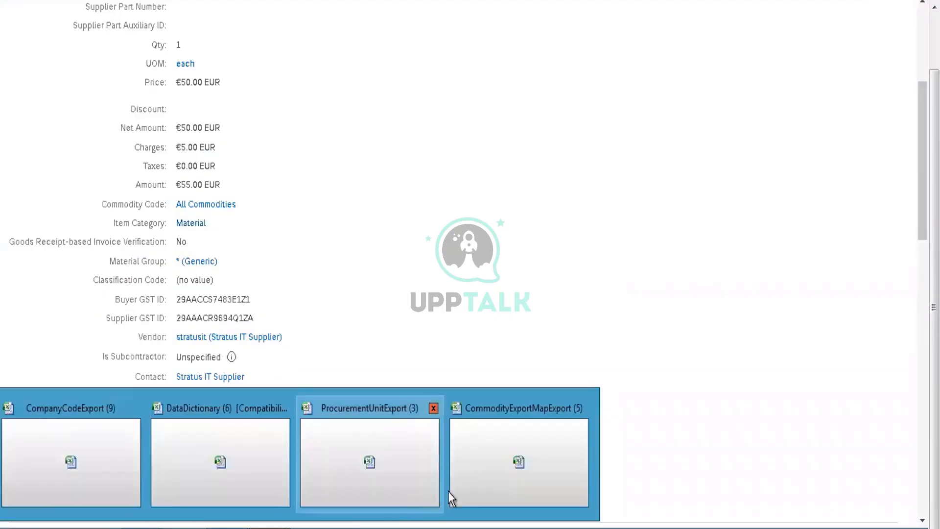
{"action": "left_click", "coordinate": [486, 447]}
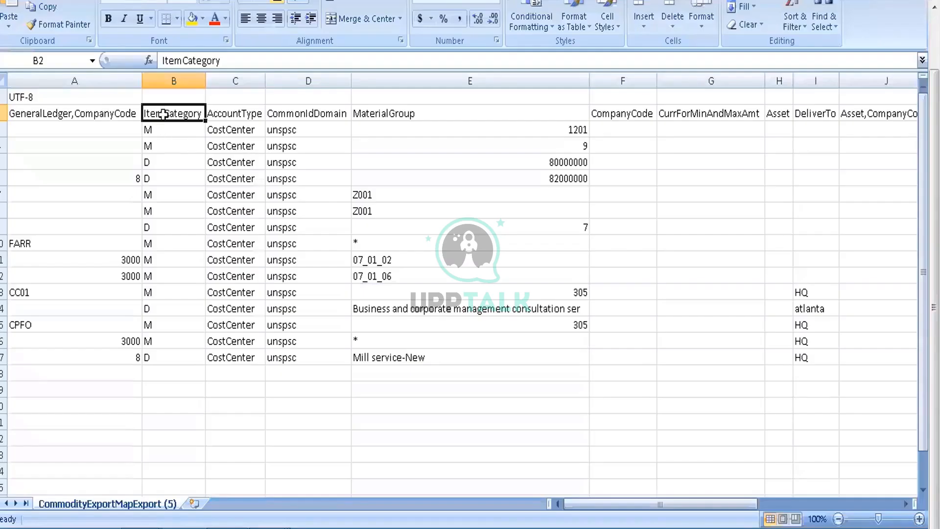
{"action": "left_click", "coordinate": [240, 141]}
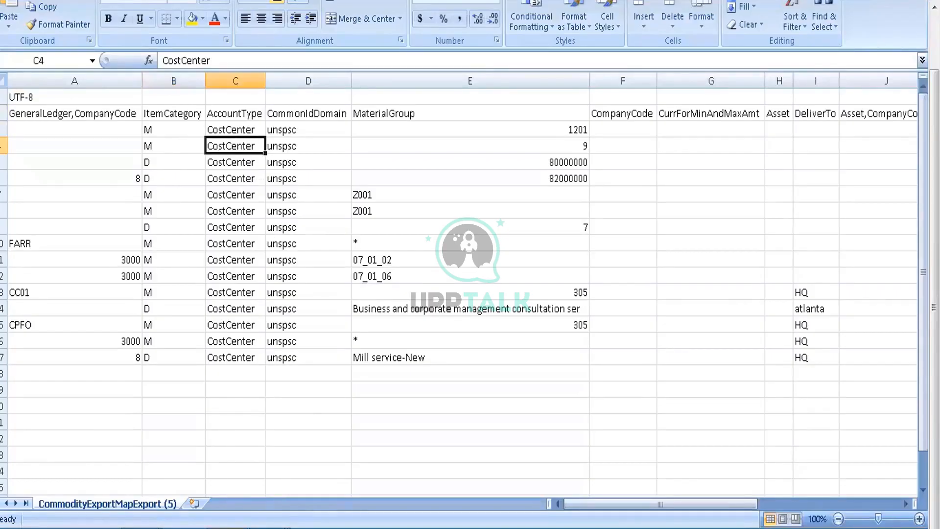
{"action": "left_click", "coordinate": [228, 528]}
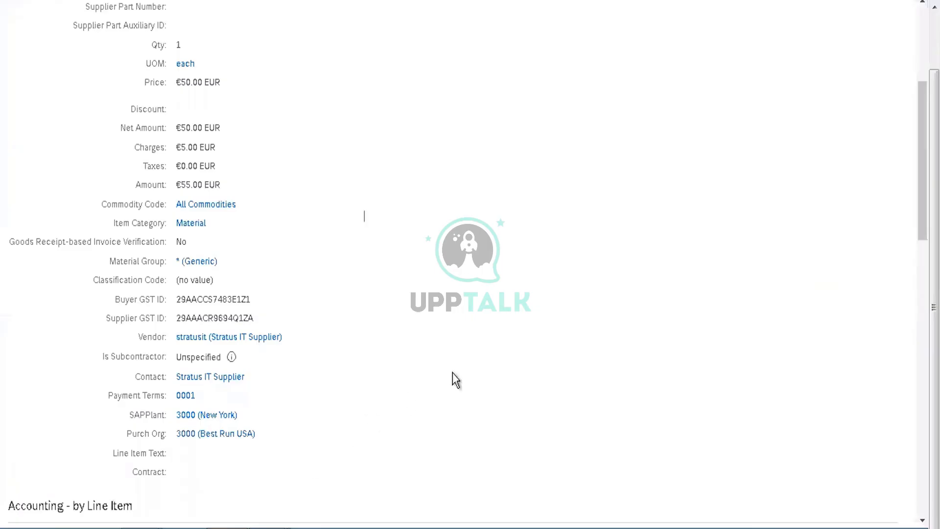
{"action": "scroll", "coordinate": [455, 380], "scroll_direction": "down", "scroll_amount": 5}
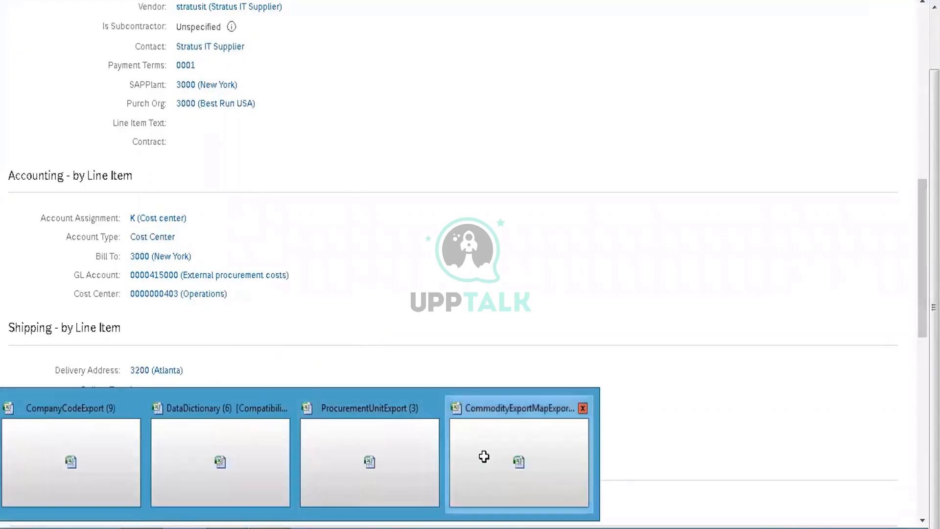
Step: Switch to the commodity mapping export and examine row 4's columns from CommonIdDomain and MaterialGroup through WBSElement
{"action": "left_click", "coordinate": [484, 457]}
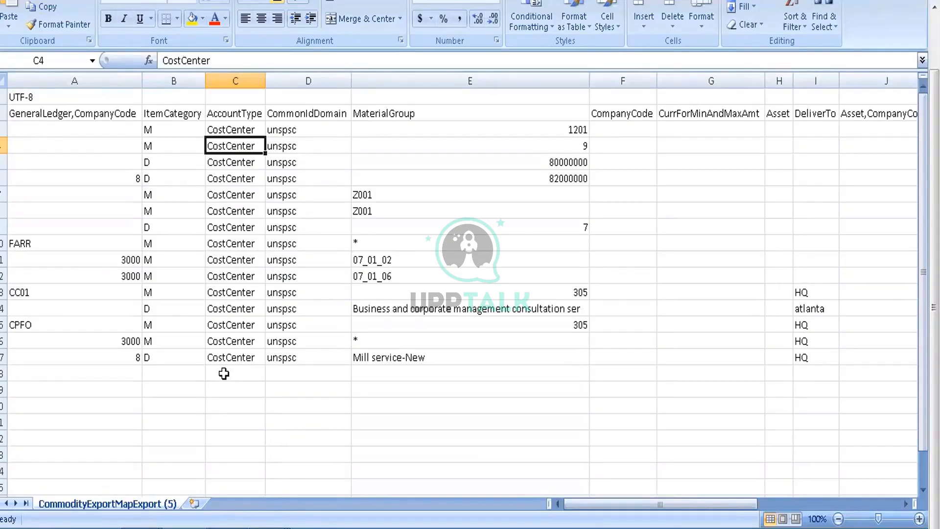
{"action": "key", "text": "Right"}
{"action": "key", "text": "Right"}
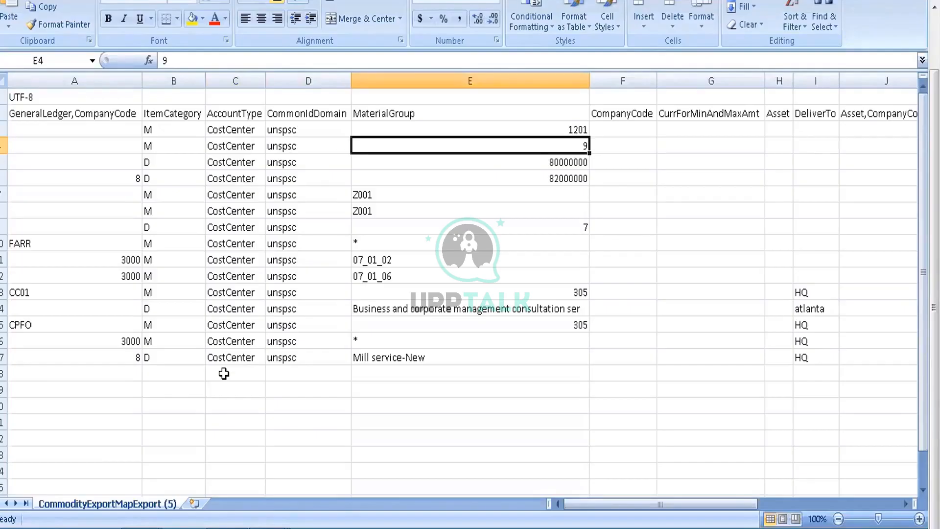
{"action": "key", "text": "Right"}
{"action": "key", "text": "Right"}
{"action": "key", "text": "Right"}
{"action": "key", "text": "Right"}
{"action": "key", "text": "Right"}
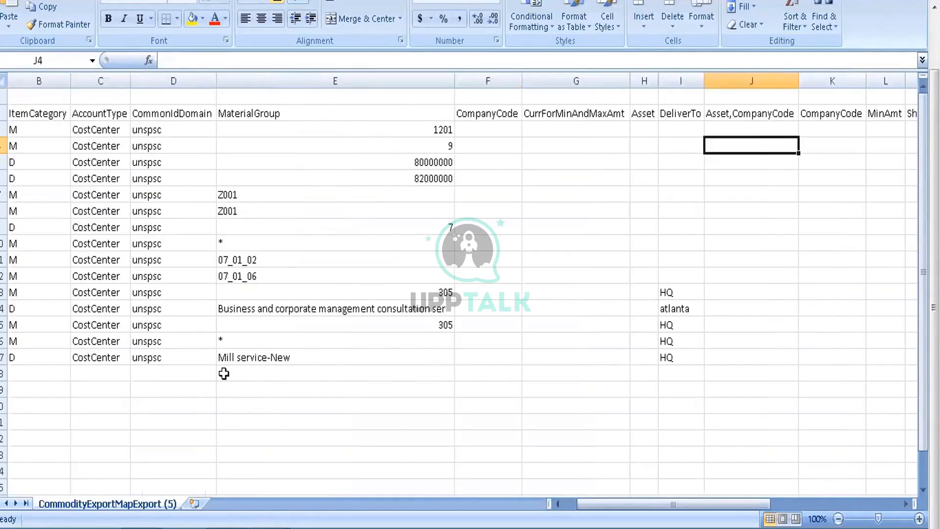
{"action": "key", "text": "Right"}
{"action": "key", "text": "Right"}
{"action": "key", "text": "Right"}
{"action": "key", "text": "Right"}
{"action": "key", "text": "Right"}
{"action": "key", "text": "Right"}
{"action": "key", "text": "Right"}
{"action": "key", "text": "Right"}
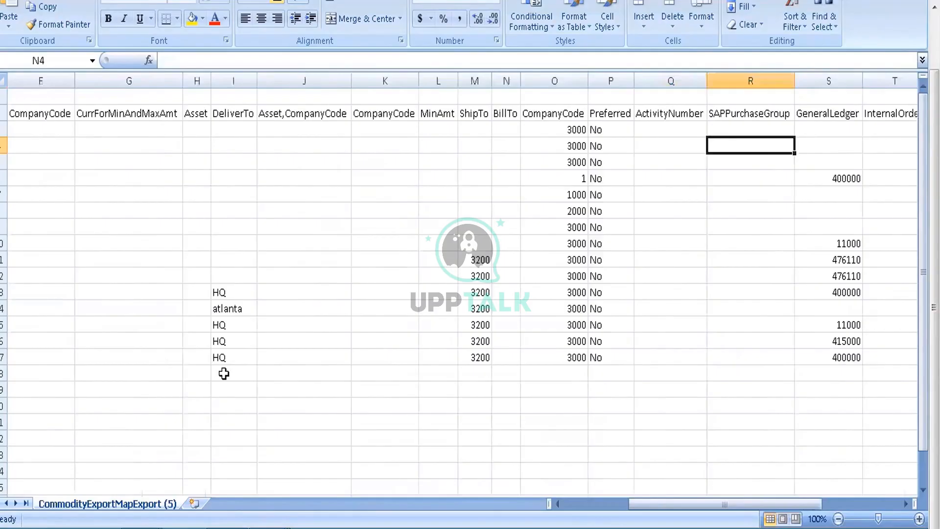
{"action": "key", "text": "Right"}
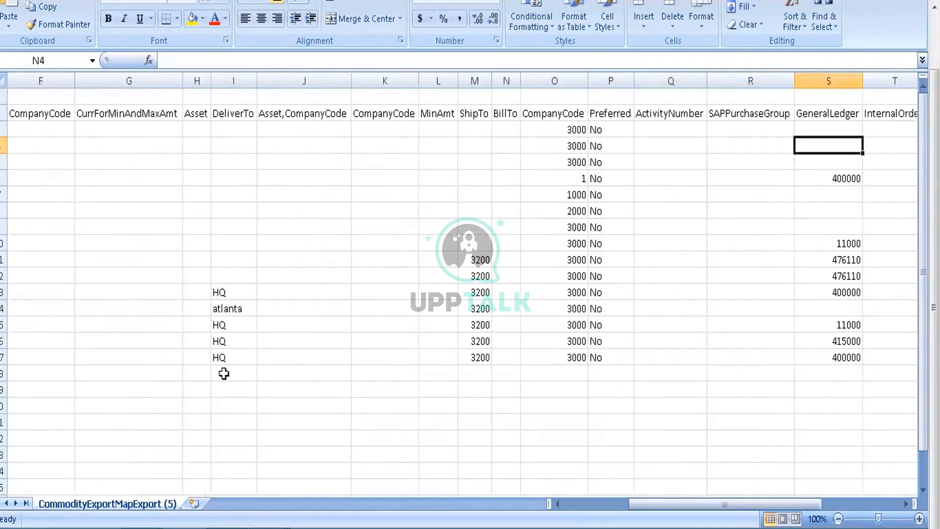
{"action": "key", "text": "Right"}
{"action": "key", "text": "Right"}
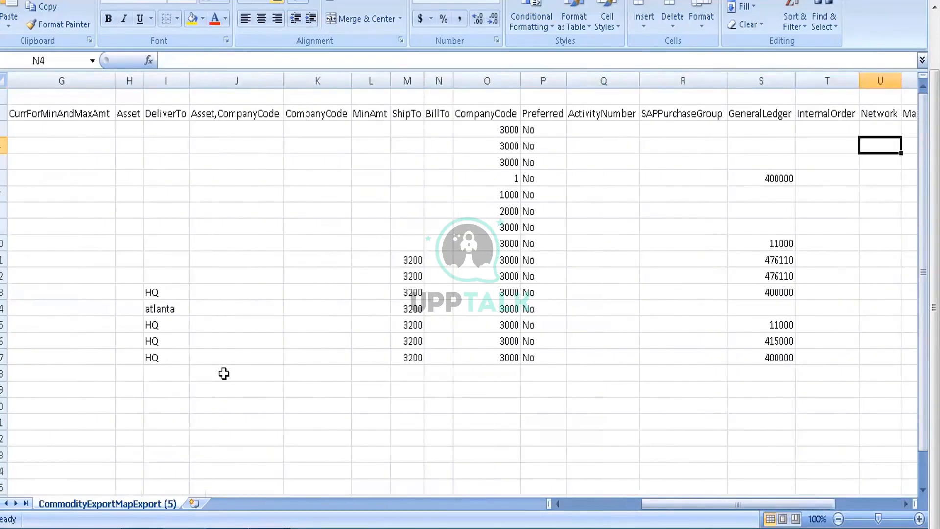
{"action": "key", "text": "Right"}
{"action": "key", "text": "Right"}
{"action": "key", "text": "Right"}
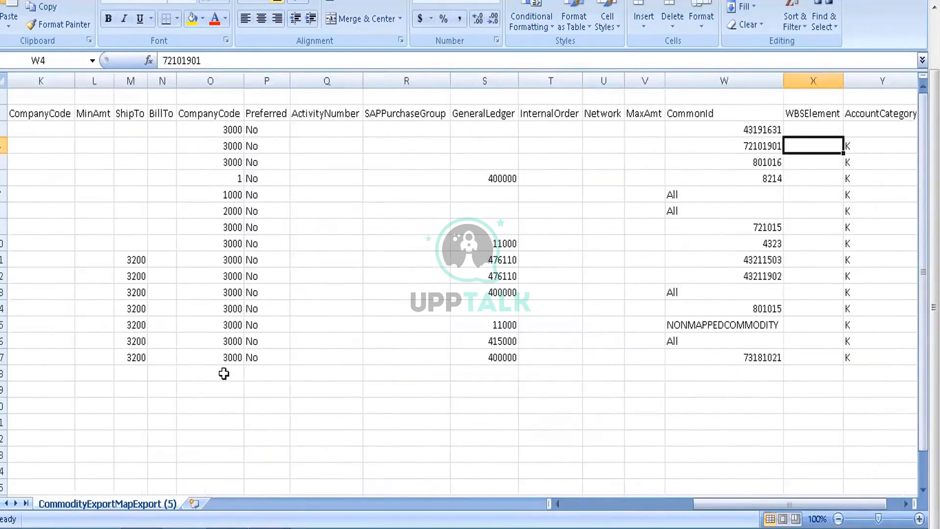
Step: Examine the header and first commodity code entries of the CommonId column in the commodity mapping export
{"action": "key", "text": "Left"}
{"action": "key", "text": "Up"}
{"action": "key", "text": "Up"}
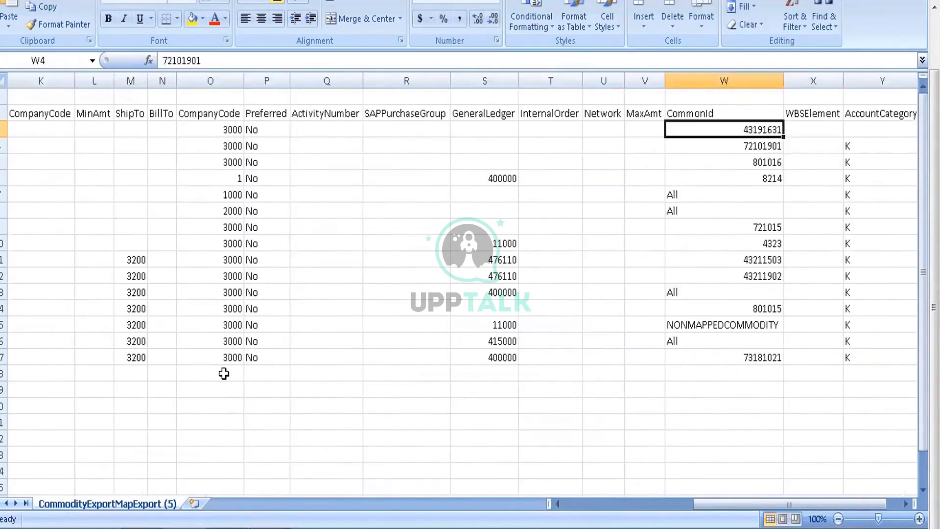
{"action": "key", "text": "Down"}
{"action": "key", "text": "Down"}
{"action": "key", "text": "Down"}
{"action": "key", "text": "Up"}
{"action": "key", "text": "Up"}
{"action": "key", "text": "Up"}
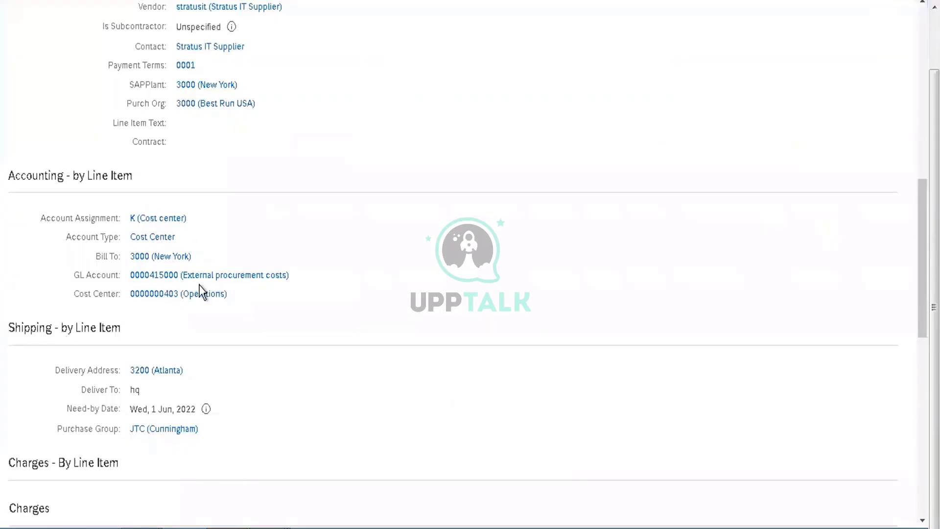
Step: Compare line item 2's commodity code in the requisition with the CommonId entry in row 16 of the commodity mapping export
{"action": "scroll", "coordinate": [201, 292], "scroll_direction": "up", "scroll_amount": 10}
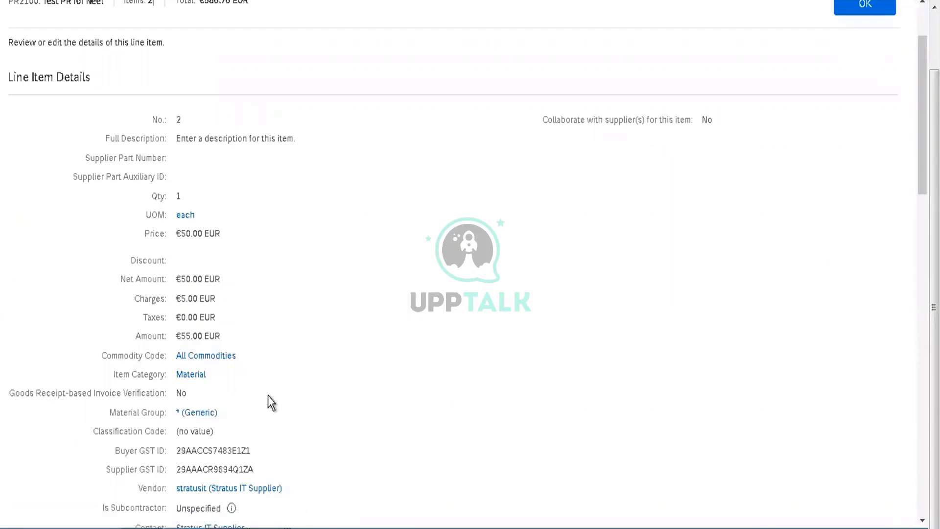
{"action": "key", "text": "alt+Tab"}
{"action": "key", "text": "alt+Tab"}
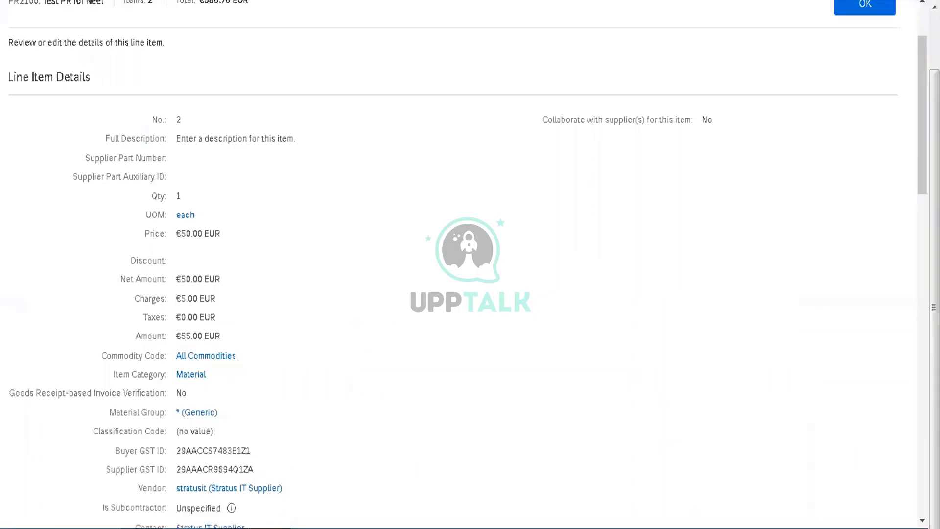
{"action": "mouse_move", "coordinate": [294, 528]}
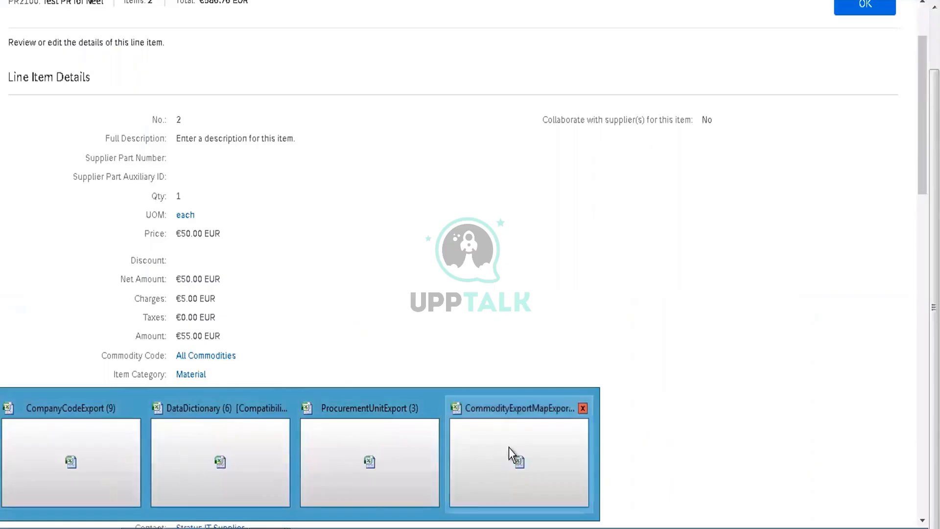
{"action": "left_click", "coordinate": [480, 457]}
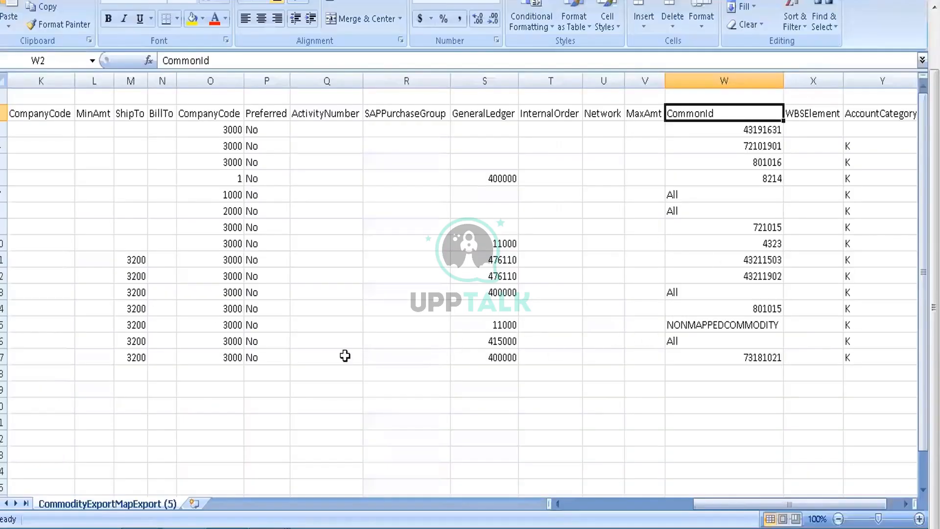
{"action": "left_click", "coordinate": [690, 341]}
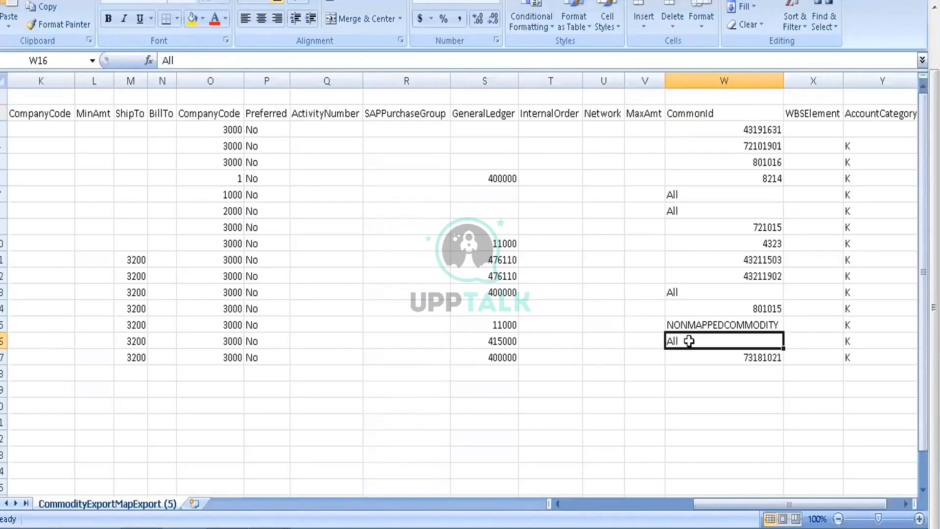
{"action": "left_click", "coordinate": [282, 527]}
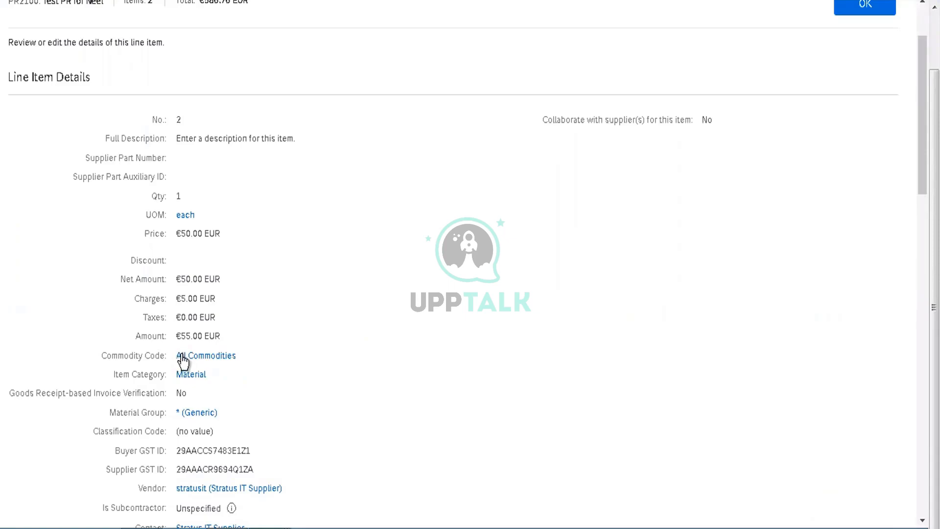
Step: Compare the requisition line item's accounting details with the GeneralLedger and CompanyCode values in row 16 of the mapping export
{"action": "left_click_drag", "start_coordinate": [923, 147], "coordinate": [922, 269]}
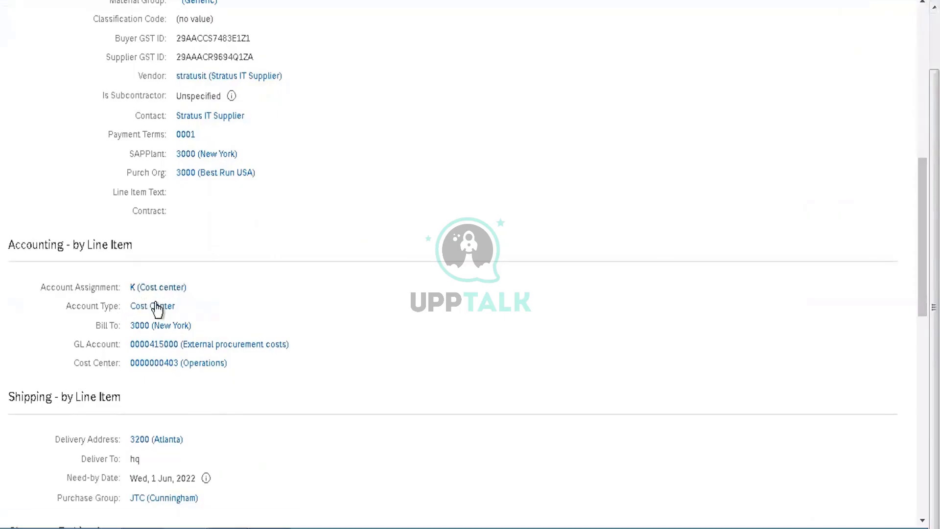
{"action": "left_click", "coordinate": [241, 528]}
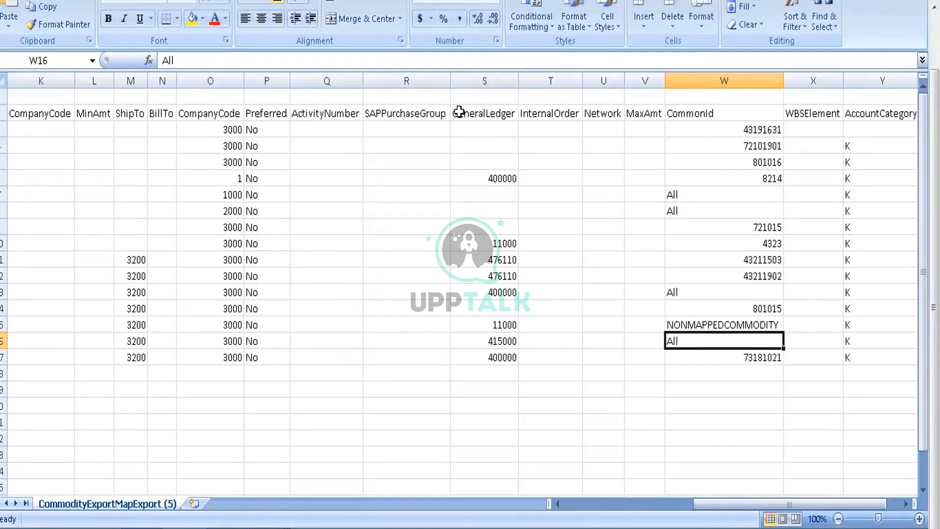
{"action": "left_click", "coordinate": [504, 342]}
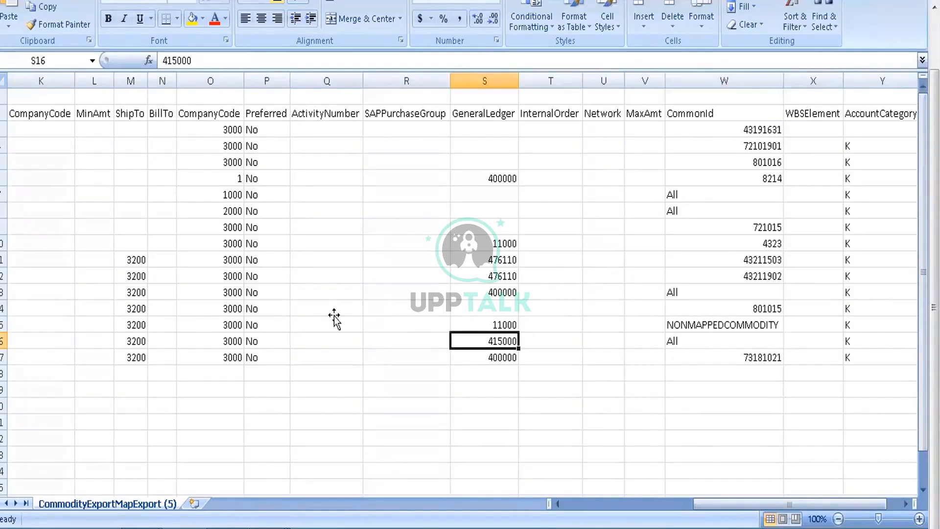
{"action": "left_click", "coordinate": [236, 341]}
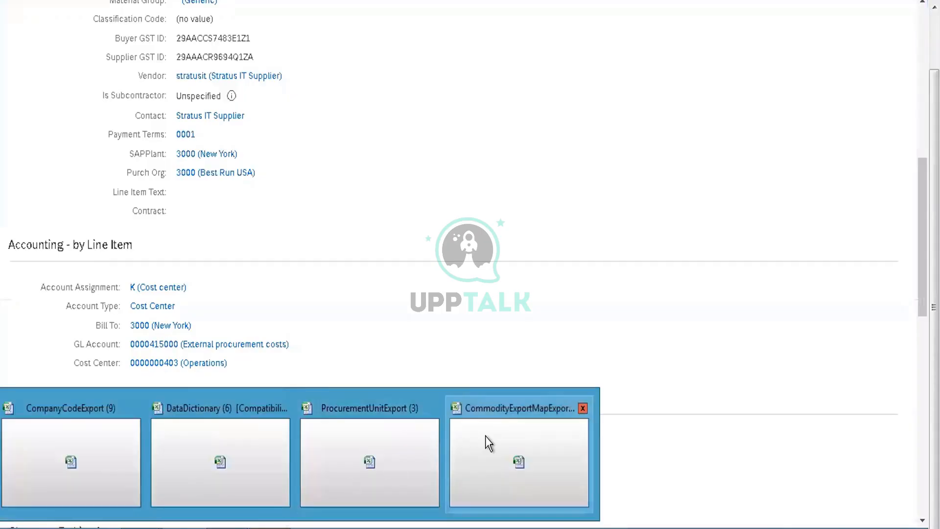
Step: Return to the commodity mapping export and check row 16's AccountCategory and row 17's CommonId
{"action": "left_click", "coordinate": [486, 439]}
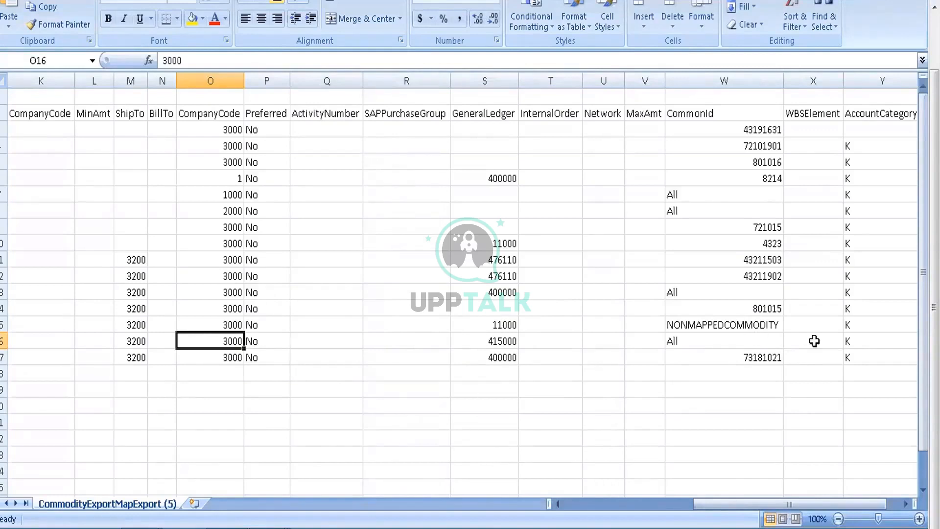
{"action": "left_click", "coordinate": [865, 336]}
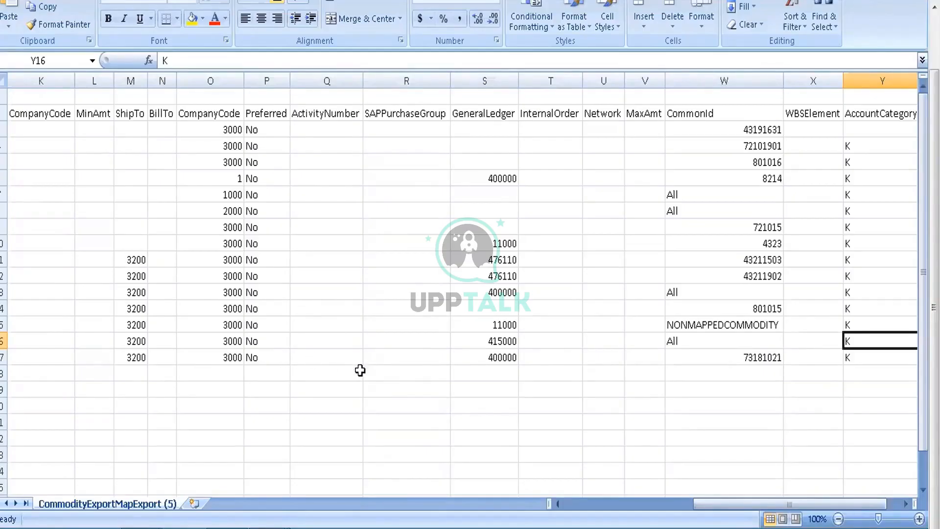
{"action": "left_click", "coordinate": [731, 360]}
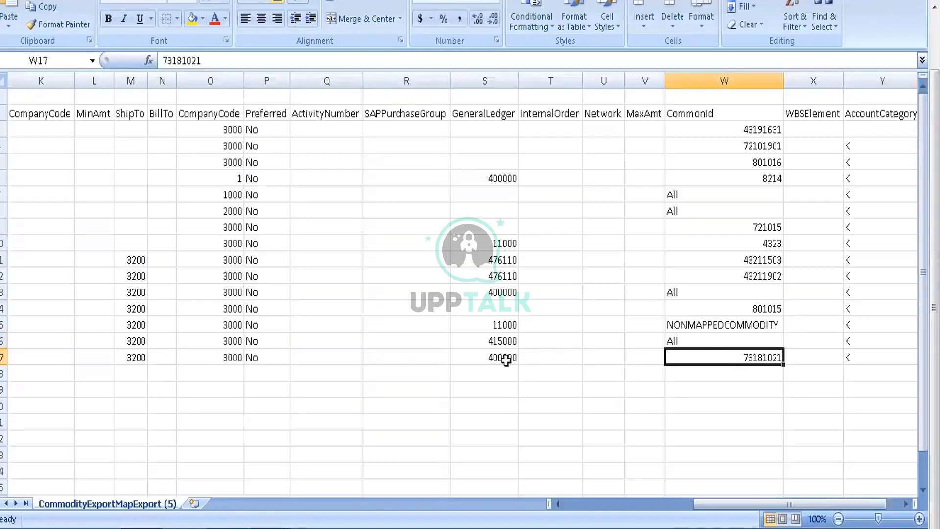